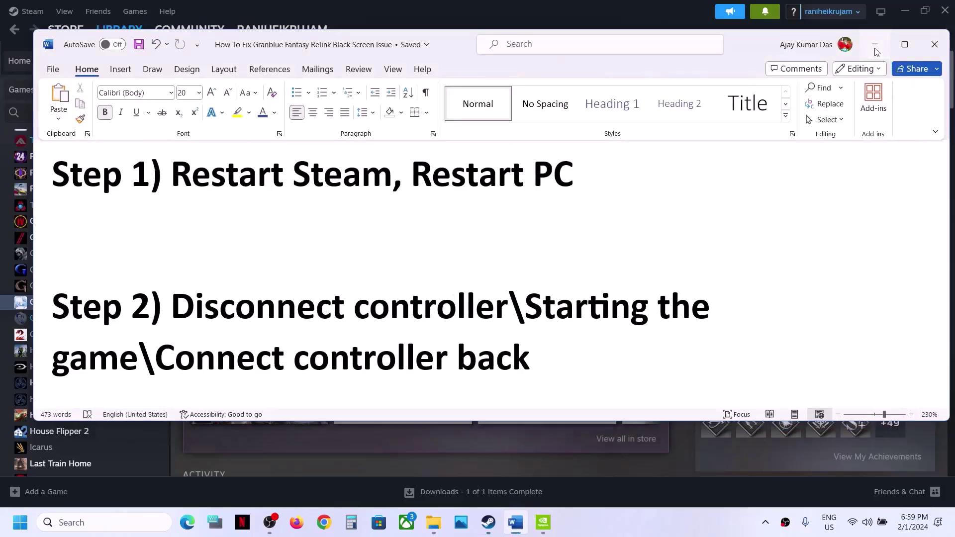
Step: Switch from the Word document to Steam and look at the client's Exit option without choosing it
click(875, 46)
click(33, 11)
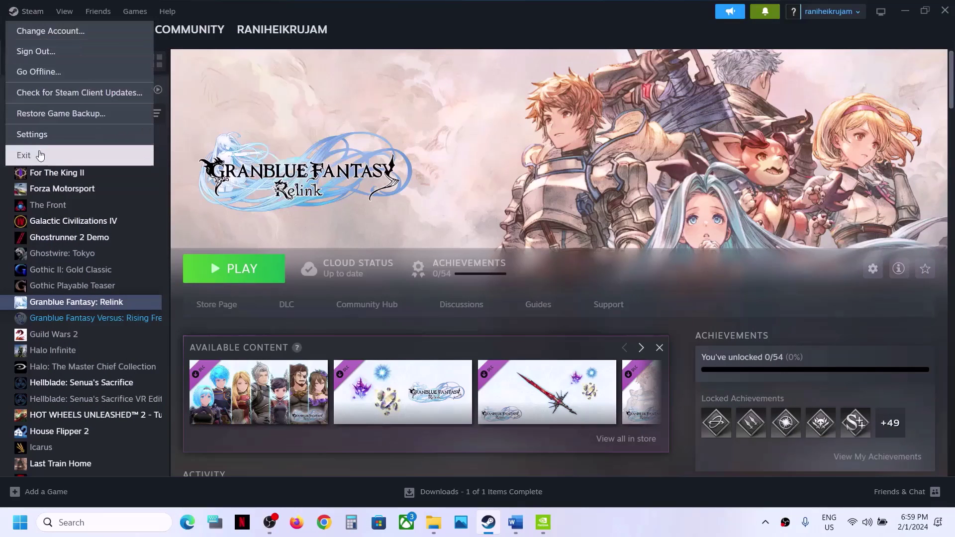
click(293, 71)
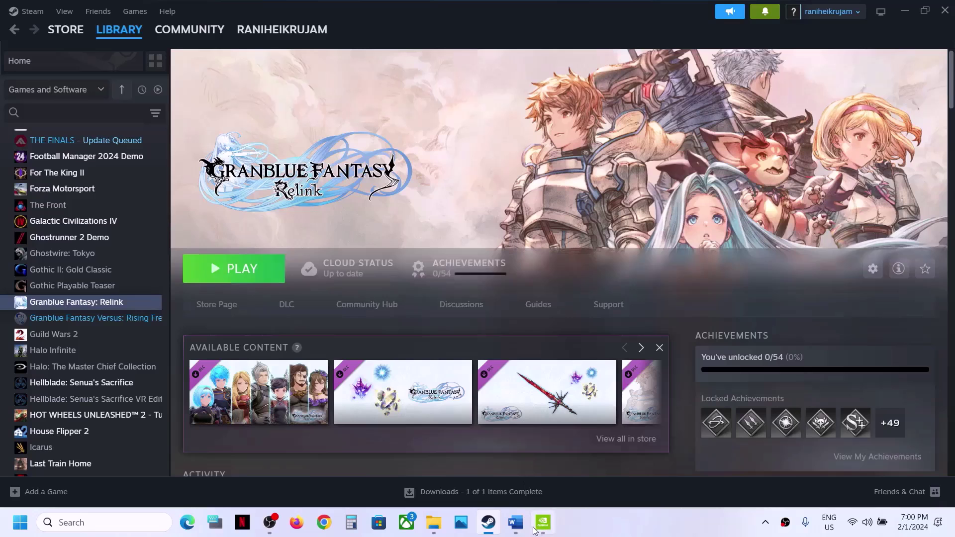
click(518, 532)
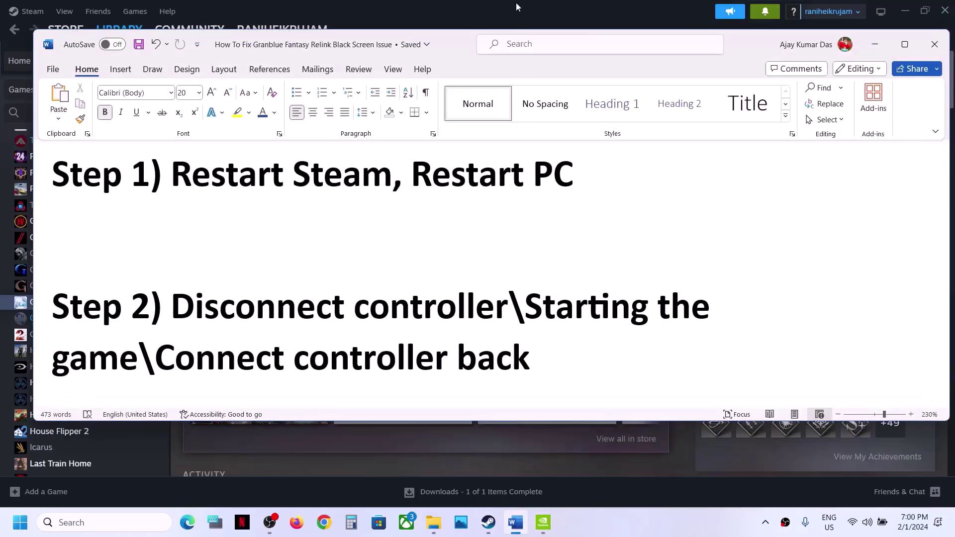
Step: Look at the Windows power options for restarting the PC, and dismiss them without restarting
click(515, 25)
click(20, 522)
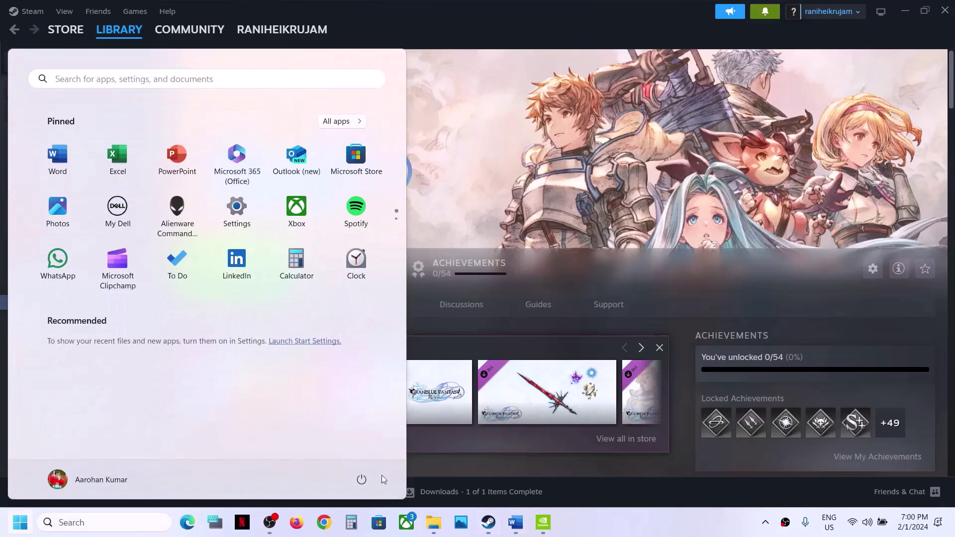
click(365, 487)
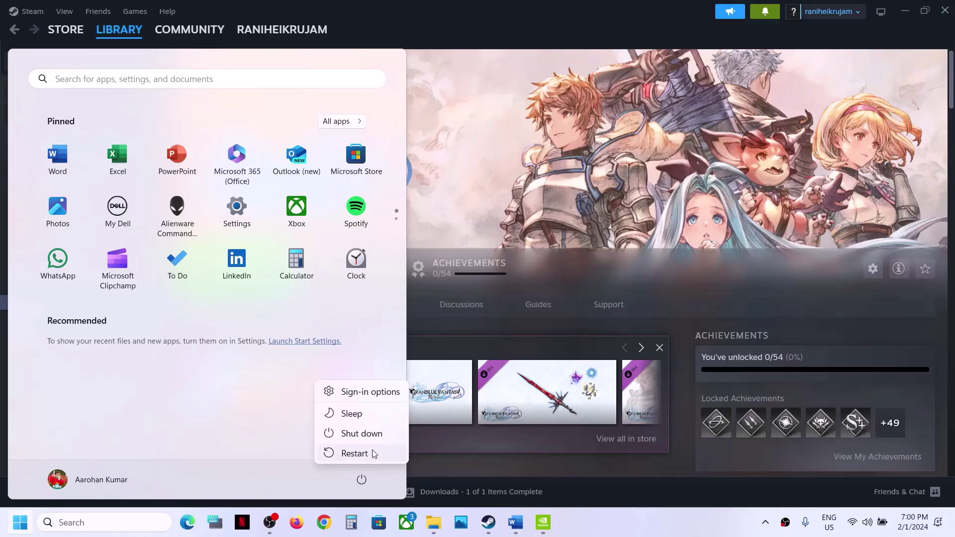
click(513, 161)
click(512, 163)
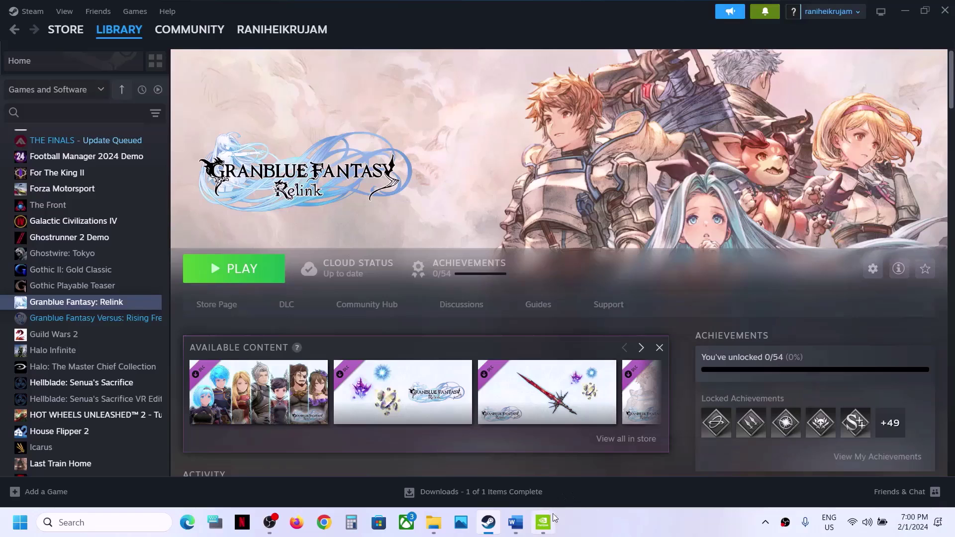
Step: Read Step 2 in the Word document, highlighting the instructions on disconnecting the controller and connecting it back
click(527, 525)
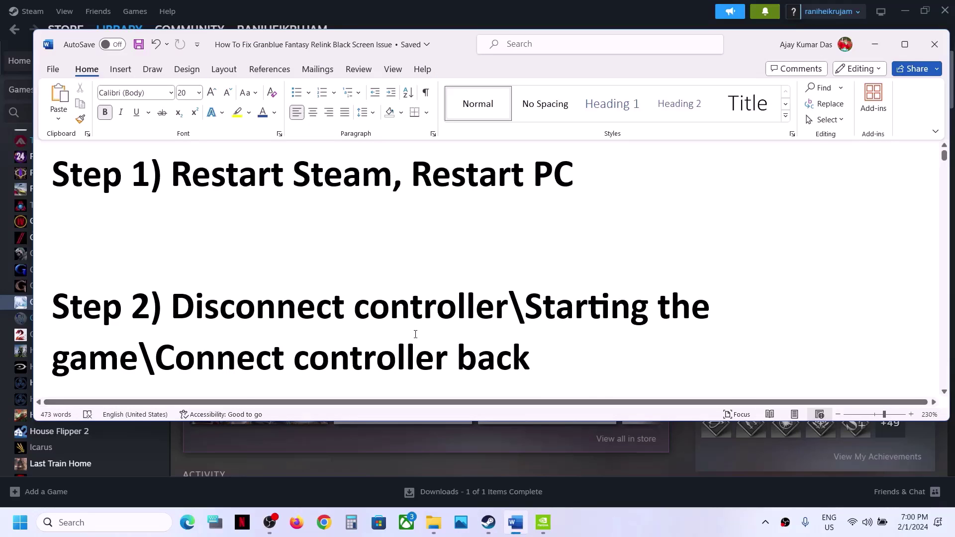
scroll(277, 268, down, 1)
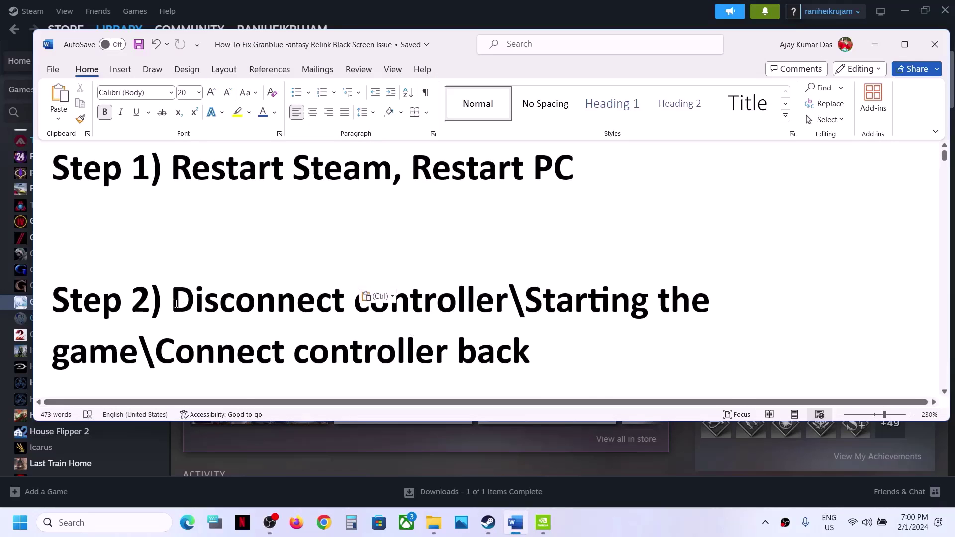
drag(174, 302, 507, 303)
click(516, 522)
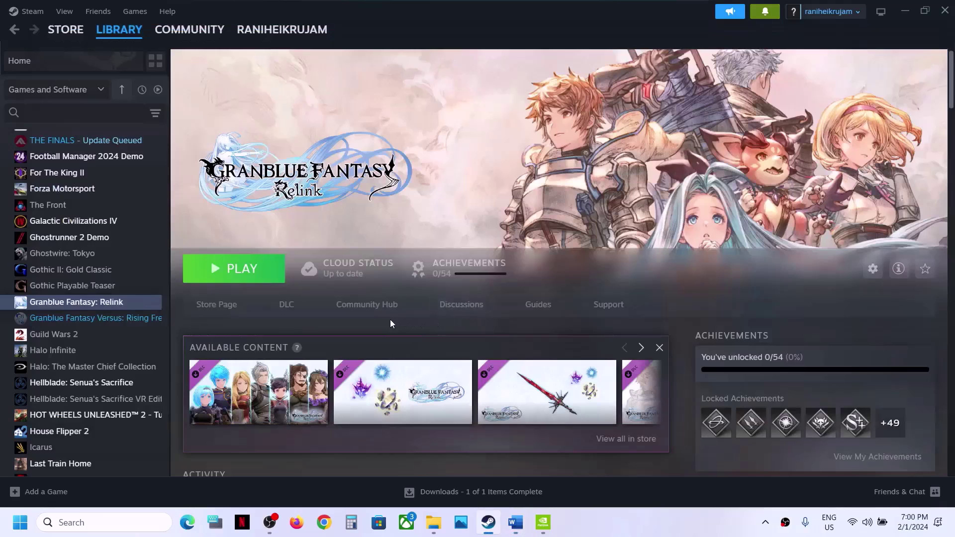
key(alt+Tab)
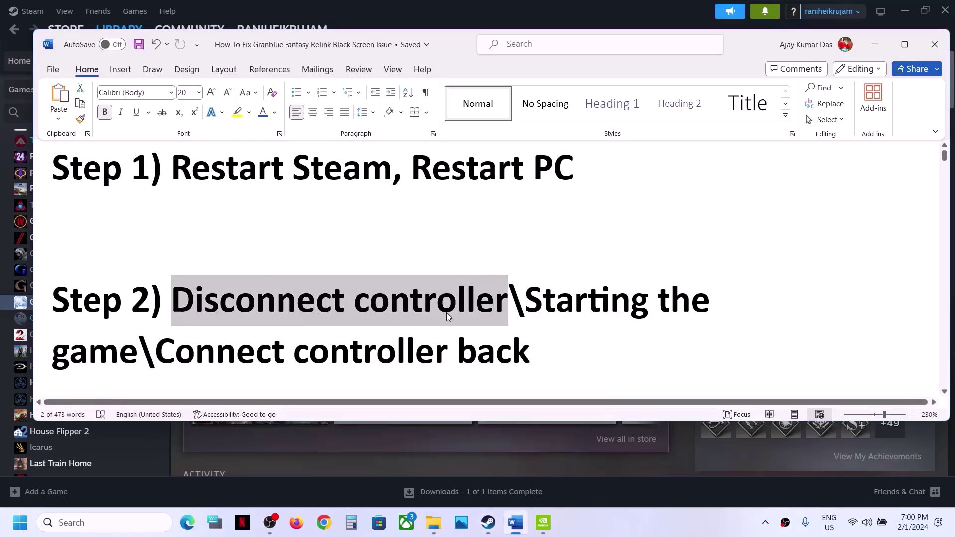
key(alt+Tab)
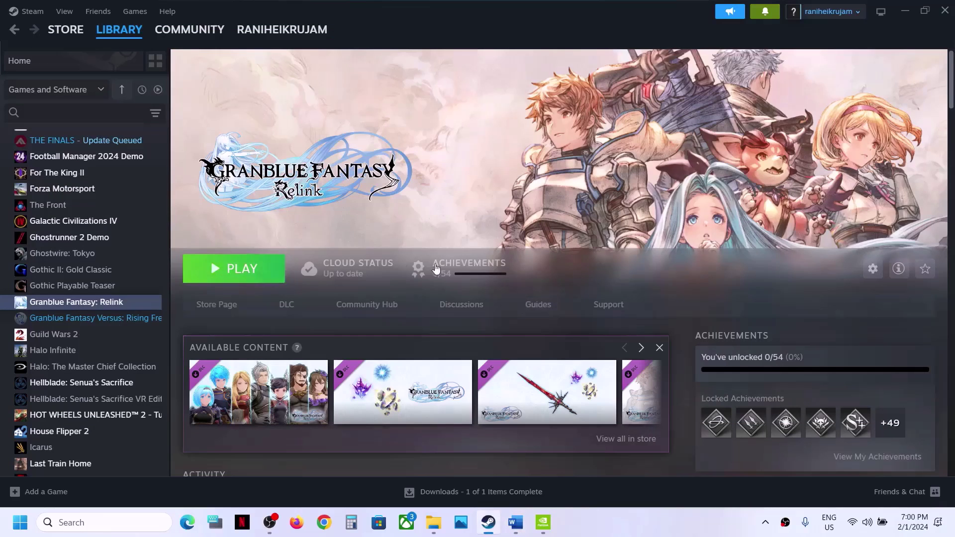
key(alt+Tab)
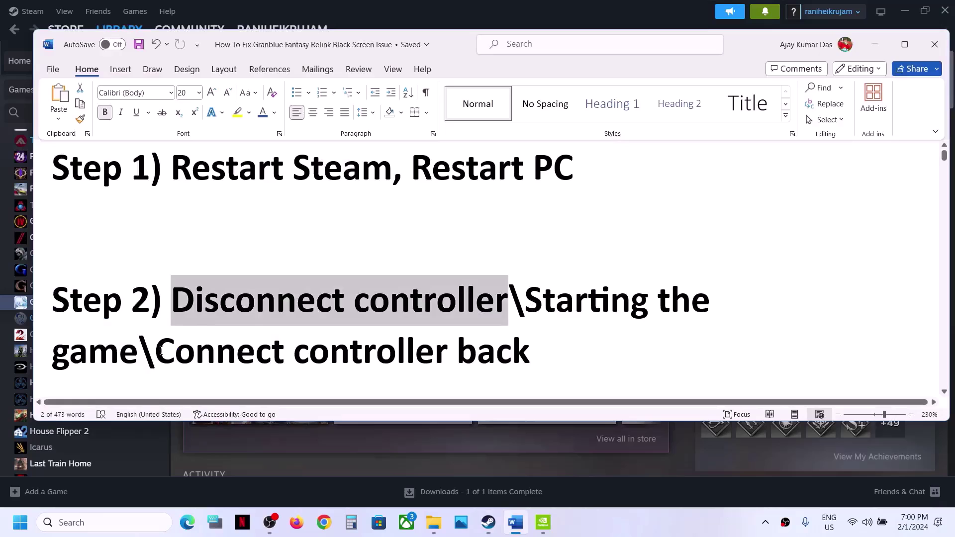
drag(160, 351, 531, 356)
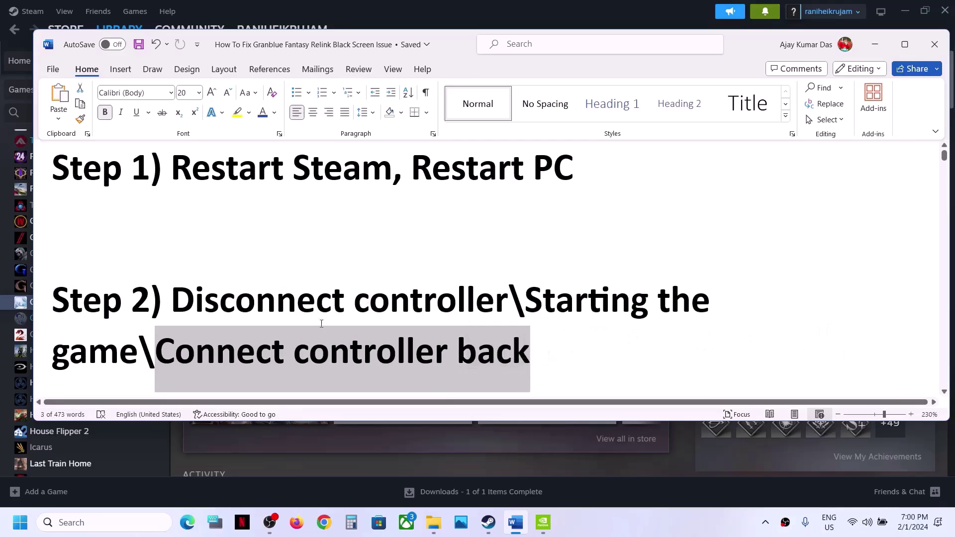
click(297, 317)
drag(182, 299, 419, 327)
Step: Following Step 3 of the document, turn off the Steam Overlay in the properties of Granblue Fantasy: Relink in Steam
scroll(420, 326, down, 3)
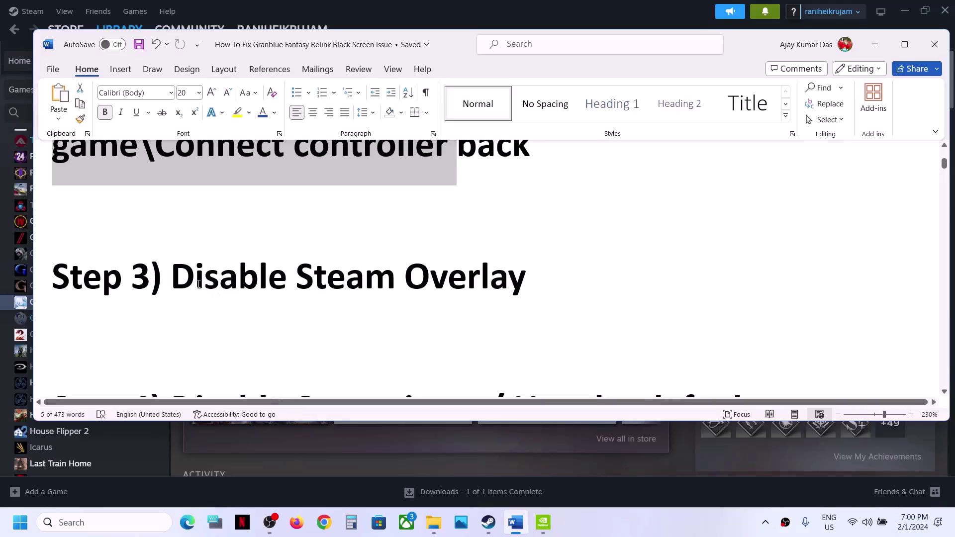
drag(227, 290, 428, 286)
key(alt+Tab)
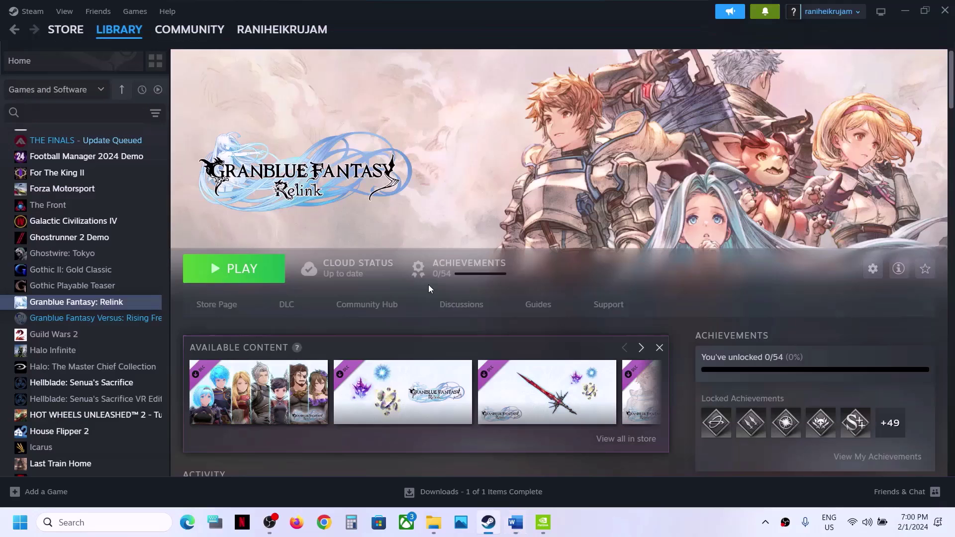
right_click(109, 309)
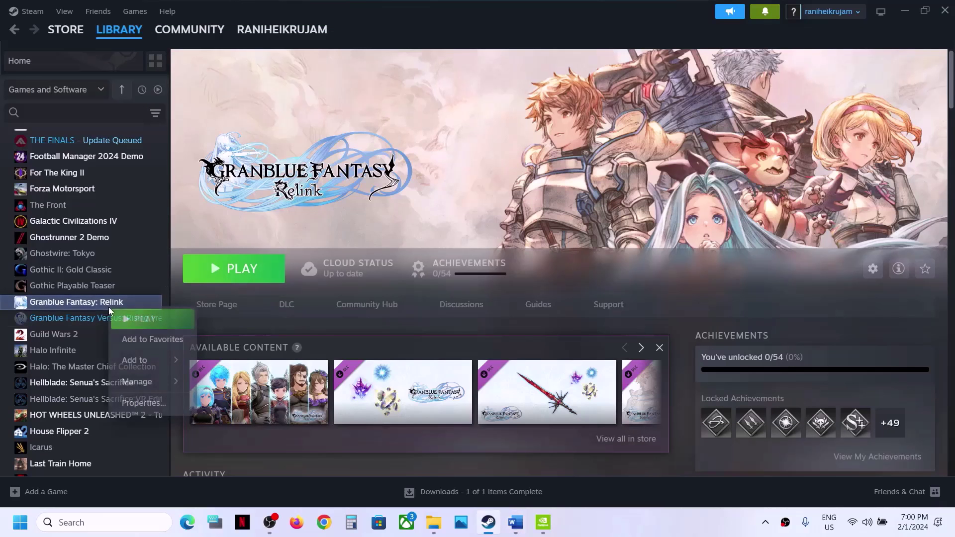
click(158, 401)
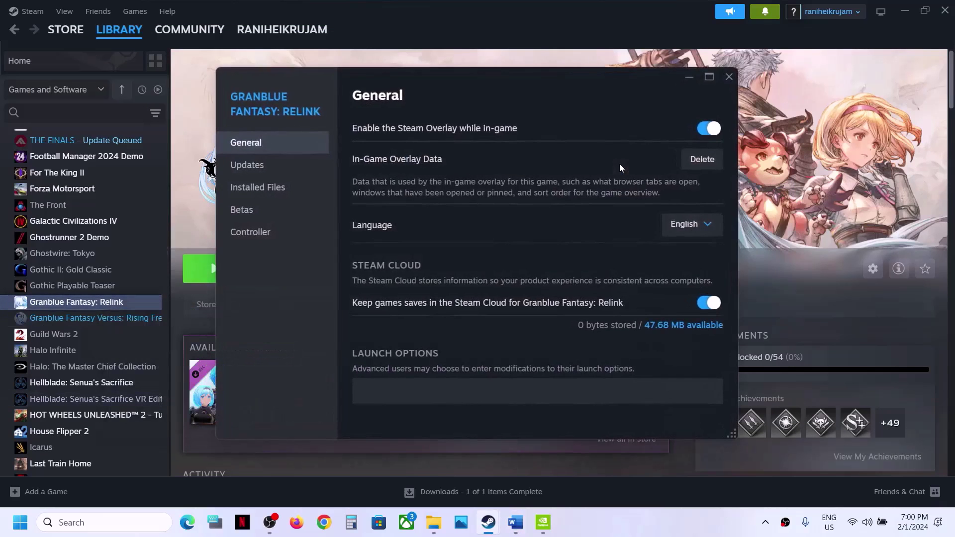
click(708, 129)
click(729, 78)
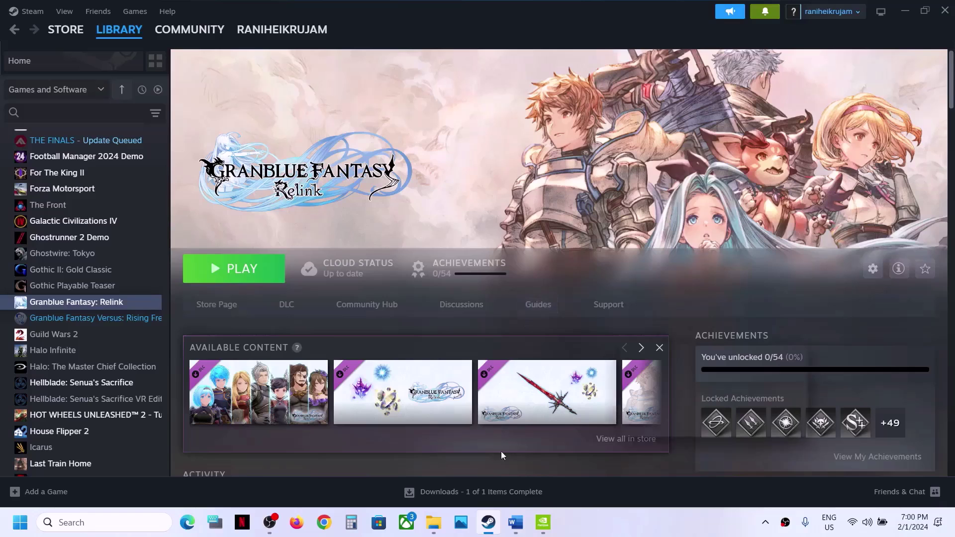
Step: Following Step 4 of the Word document, set the controller override for Granblue Fantasy: Relink in Steam to Disable Steam Input
click(516, 522)
scroll(423, 283, down, 3)
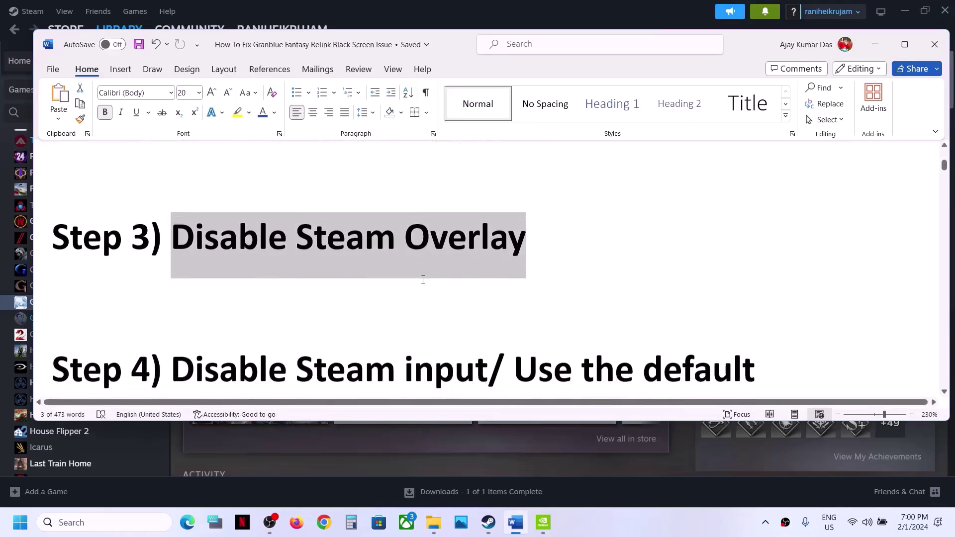
drag(173, 287, 460, 293)
key(alt+Tab)
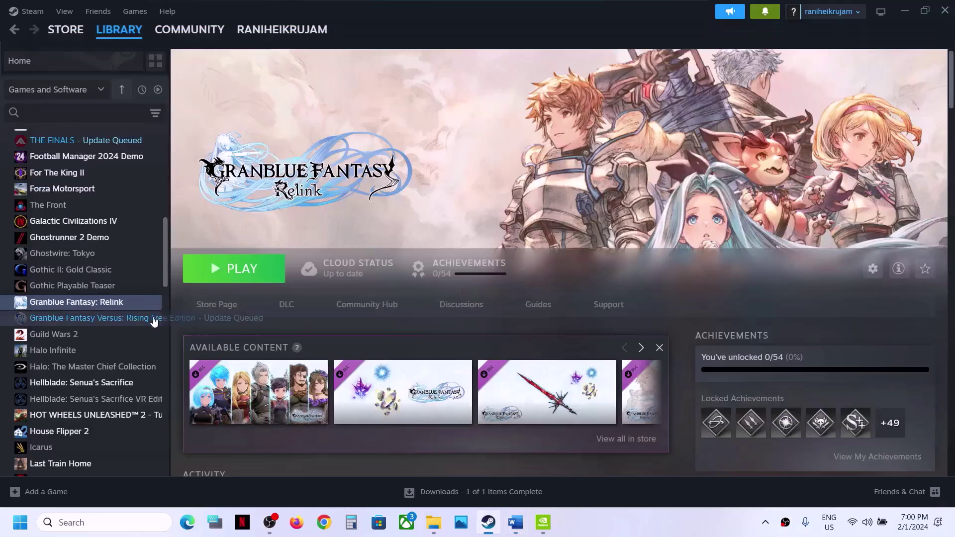
right_click(125, 305)
click(152, 400)
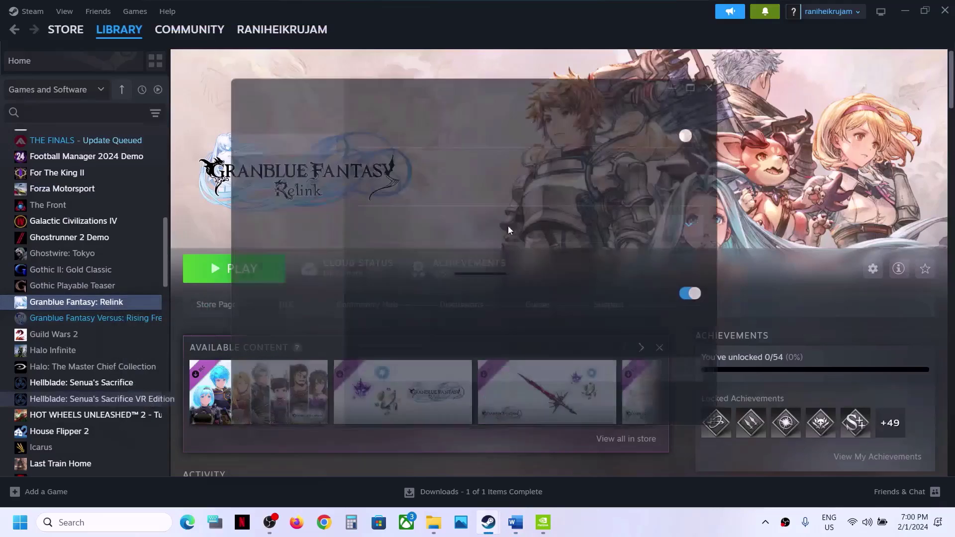
click(267, 240)
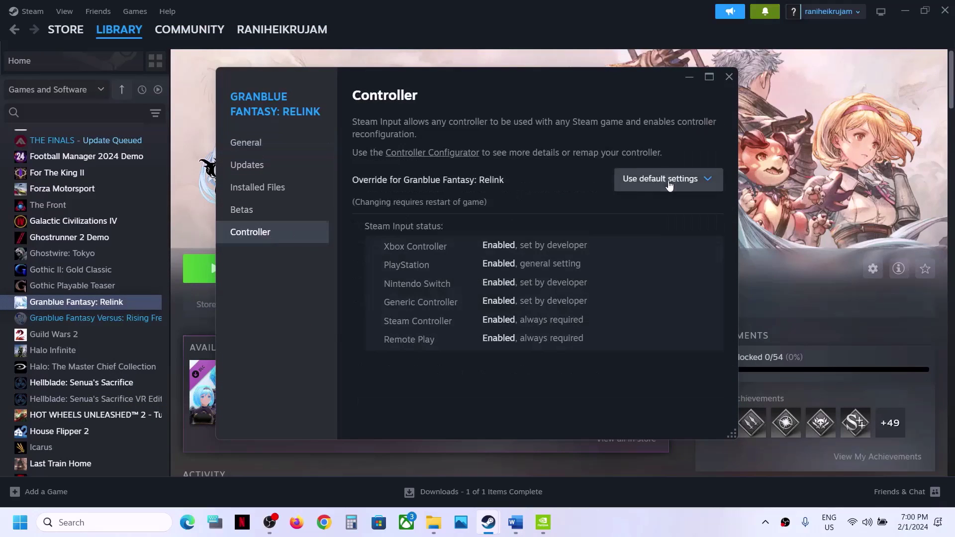
click(677, 179)
click(652, 213)
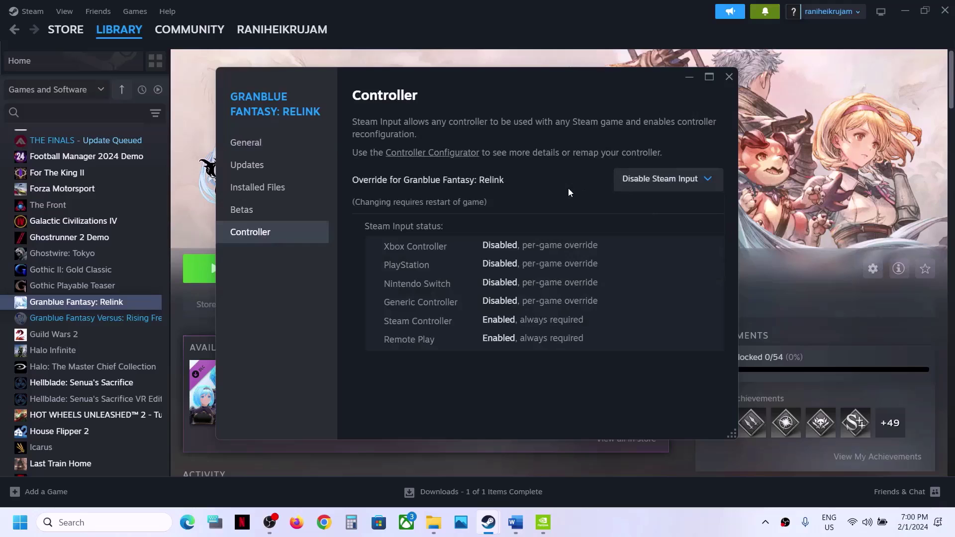
click(729, 78)
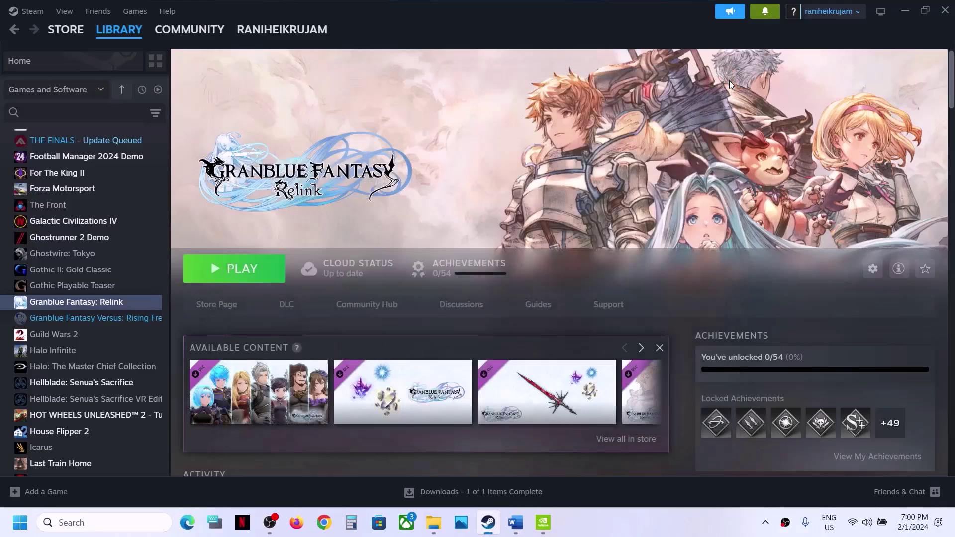
Step: Review the controller override choices in the properties of Granblue Fantasy: Relink without changing the selection
right_click(113, 307)
click(144, 398)
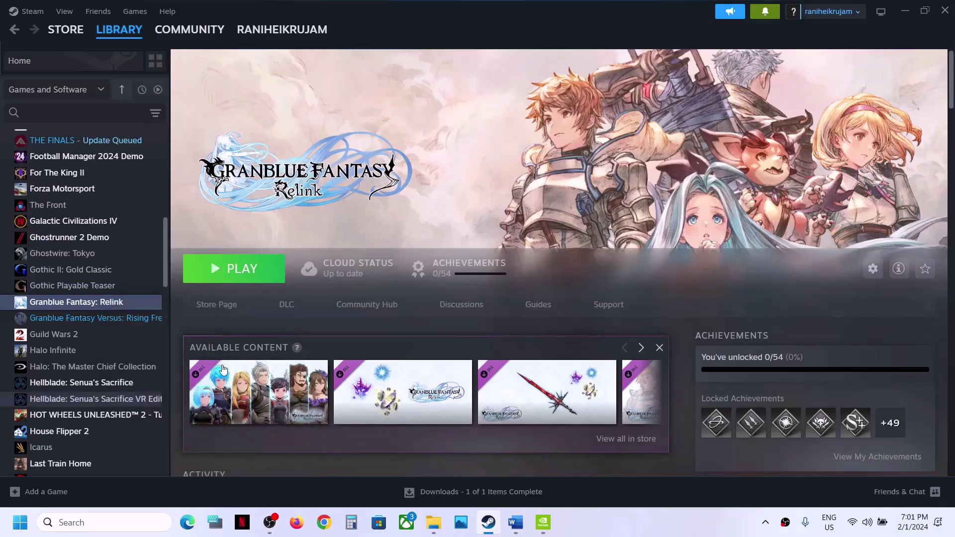
click(210, 224)
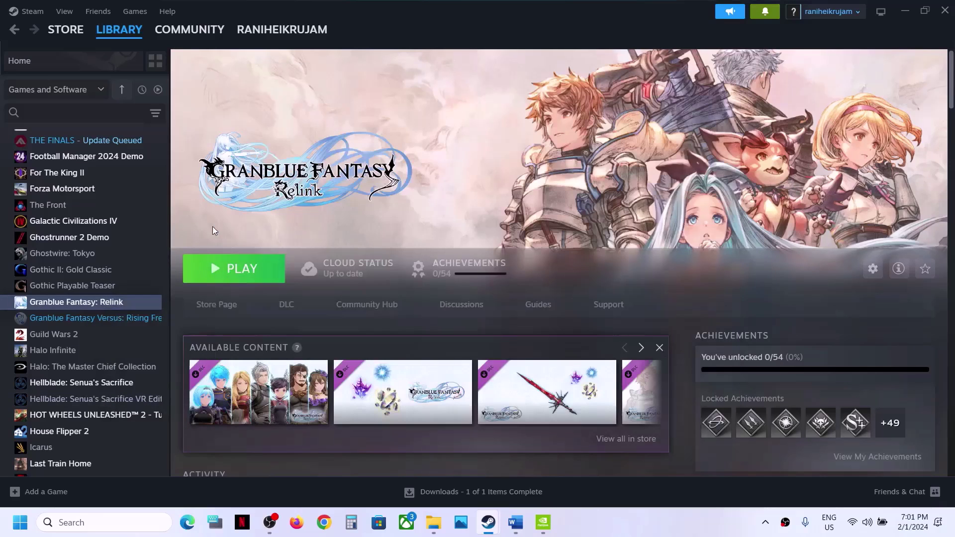
right_click(148, 309)
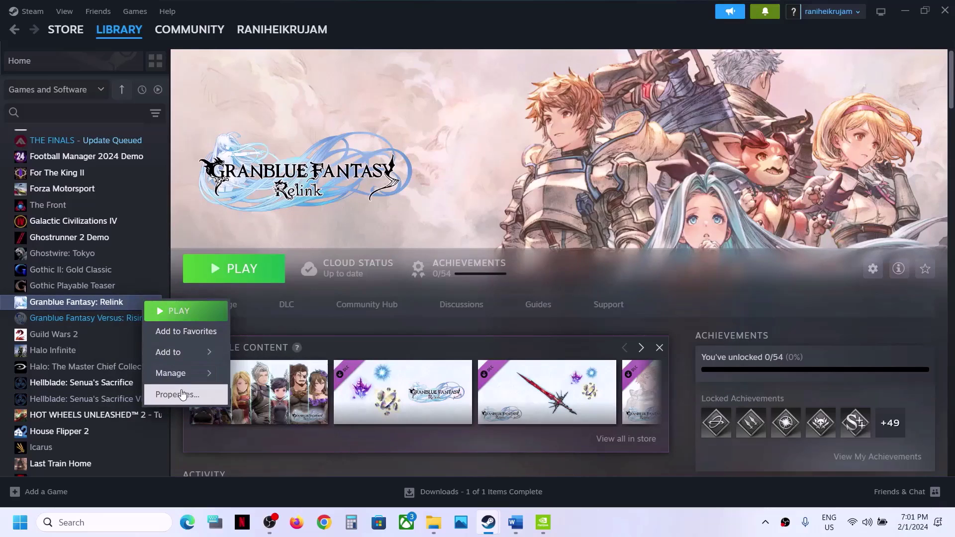
click(182, 394)
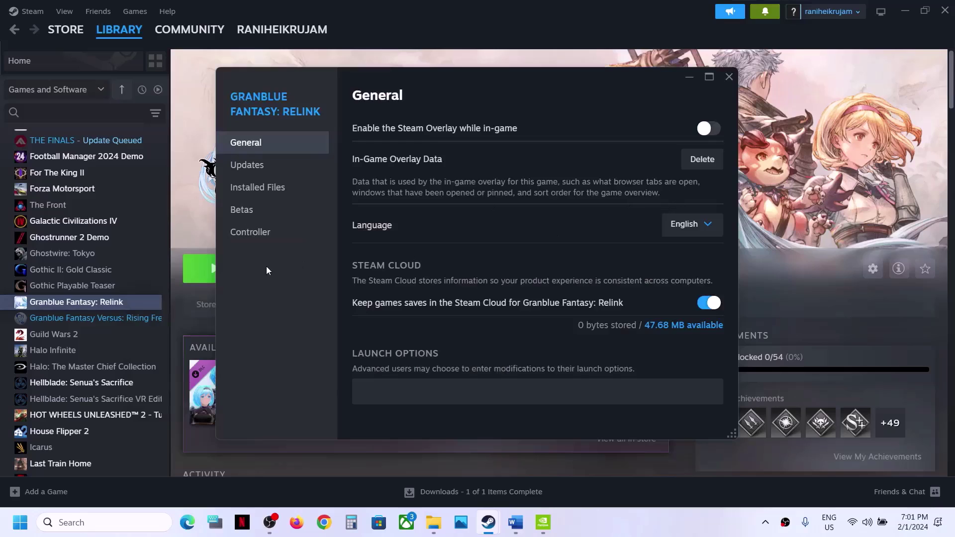
click(277, 233)
click(648, 185)
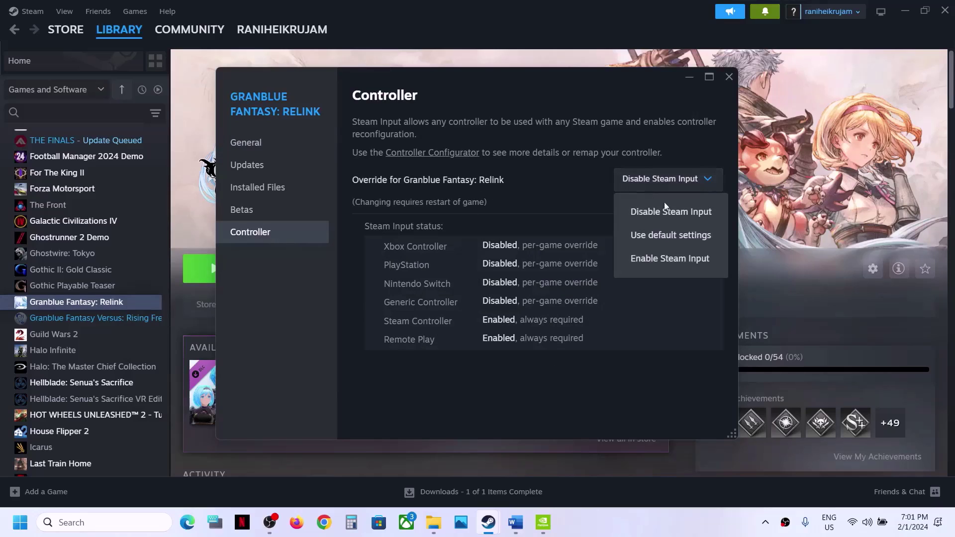
click(579, 210)
click(729, 74)
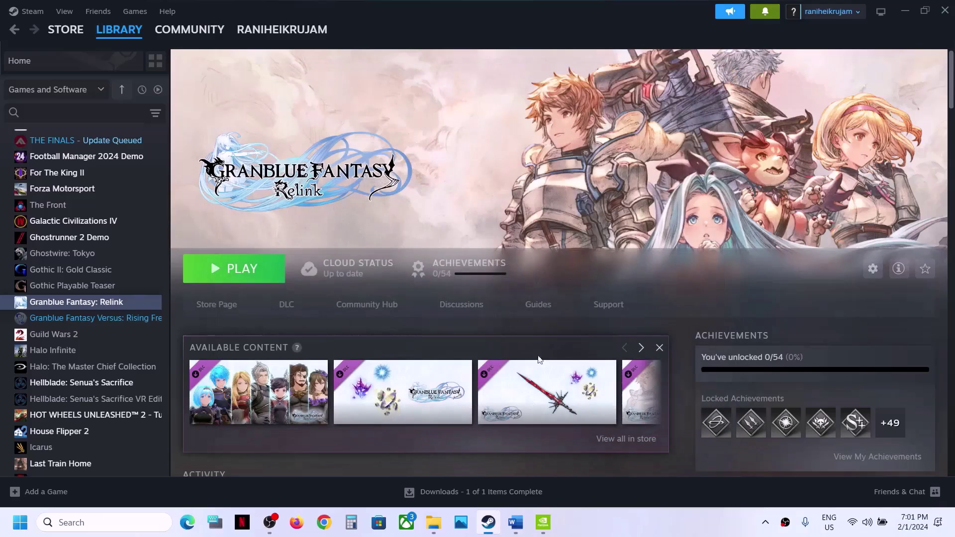
Step: Switch to the Word document and read Step 5, highlighting its instructions on unplugging and reconnecting the controller
click(521, 525)
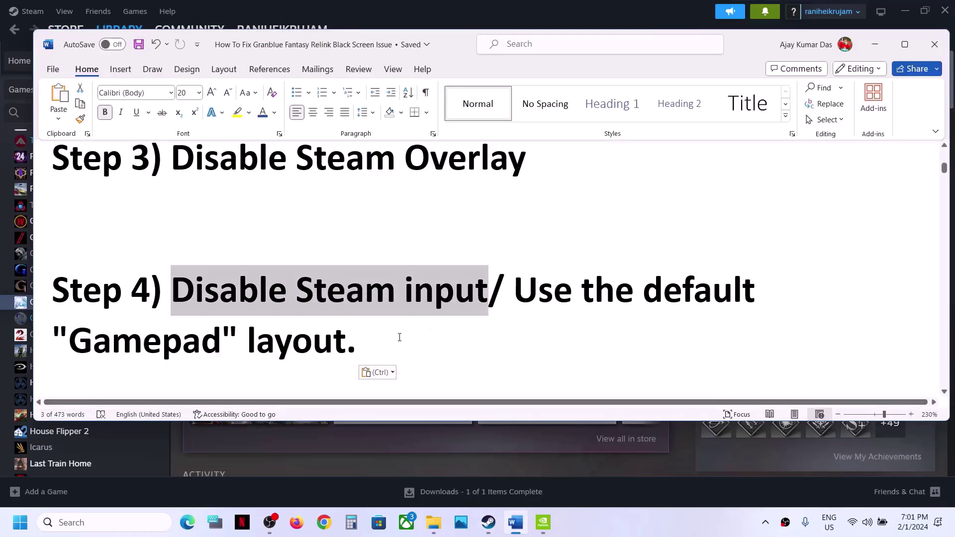
scroll(399, 337, down, 5)
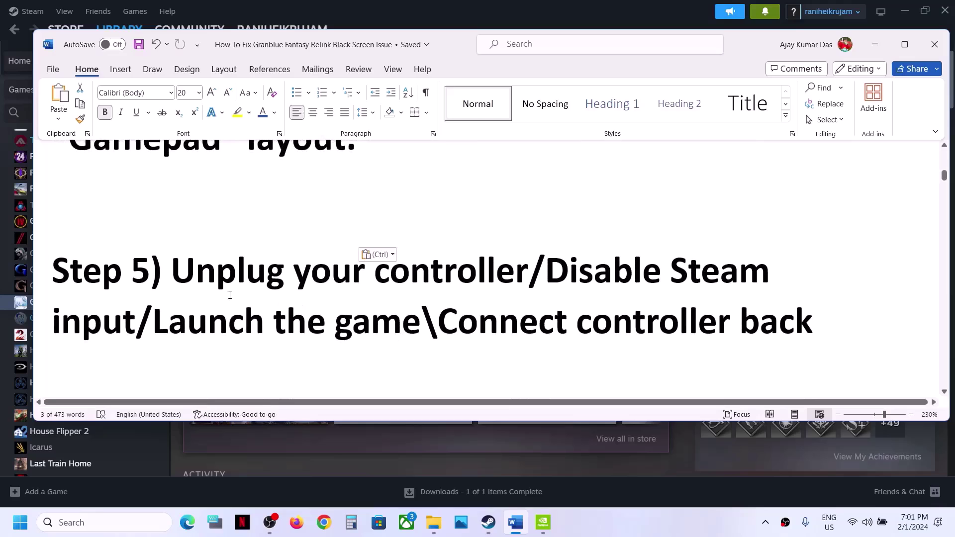
drag(227, 273, 420, 332)
drag(484, 335, 677, 326)
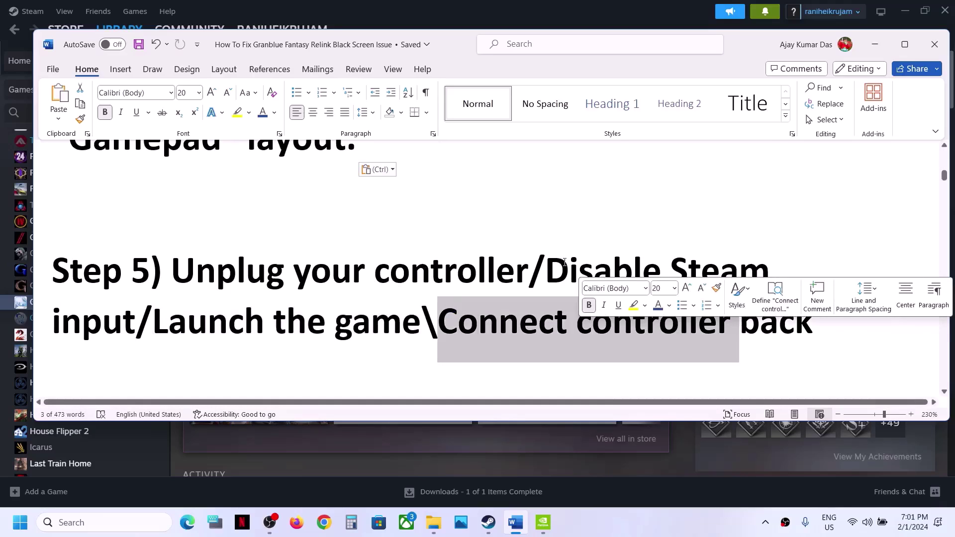
Step: Highlight the Disable Steam input part of Step 5, and check the controller override in the Steam properties of Granblue Fantasy: Relink
drag(564, 262, 152, 323)
key(alt+Tab)
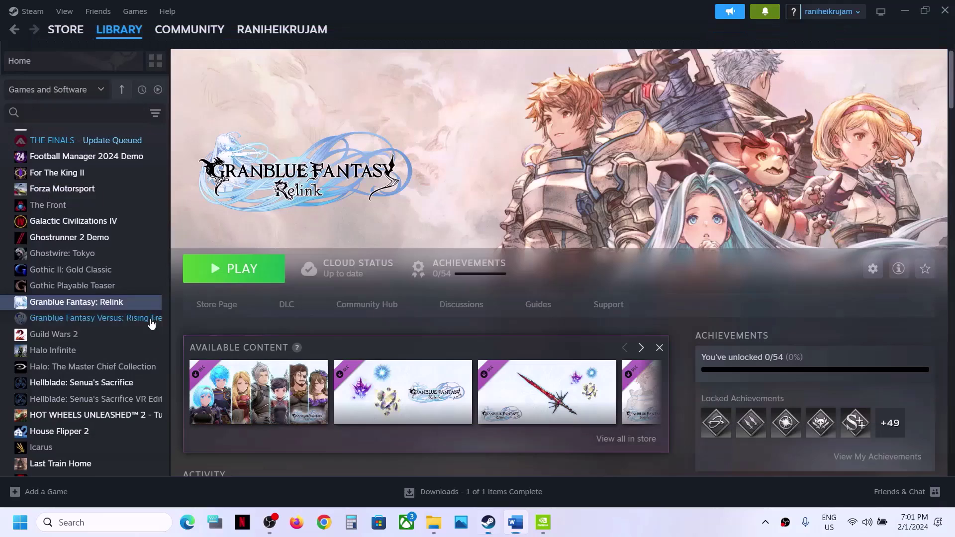
right_click(126, 305)
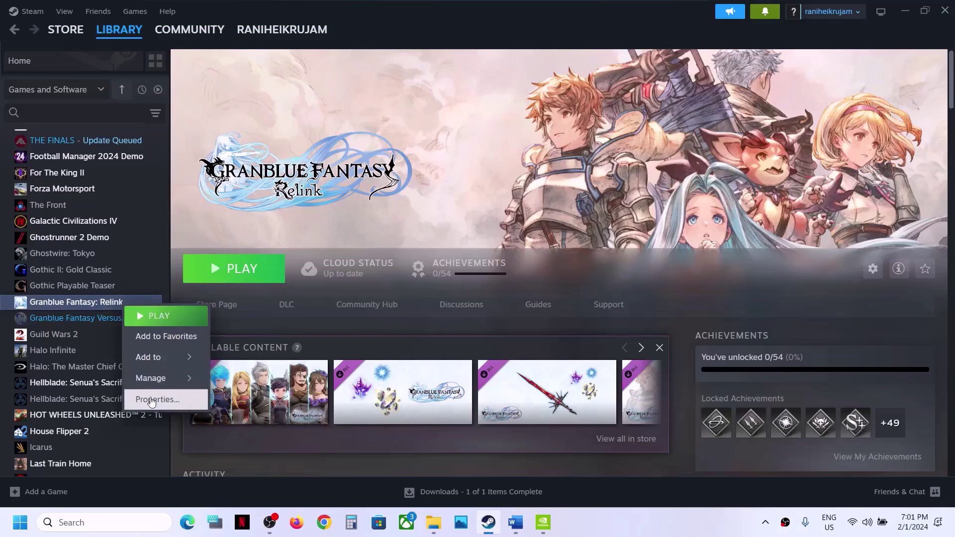
click(153, 400)
click(250, 232)
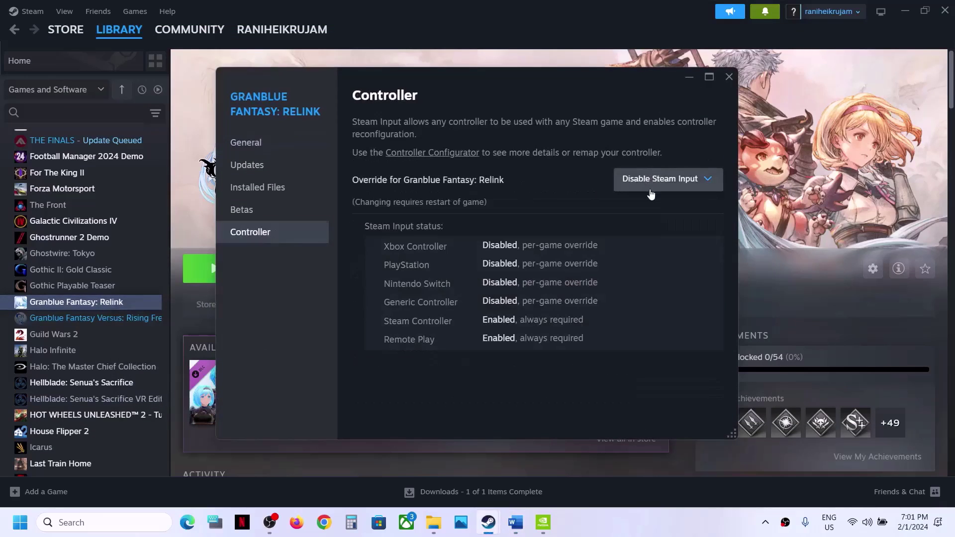
click(728, 78)
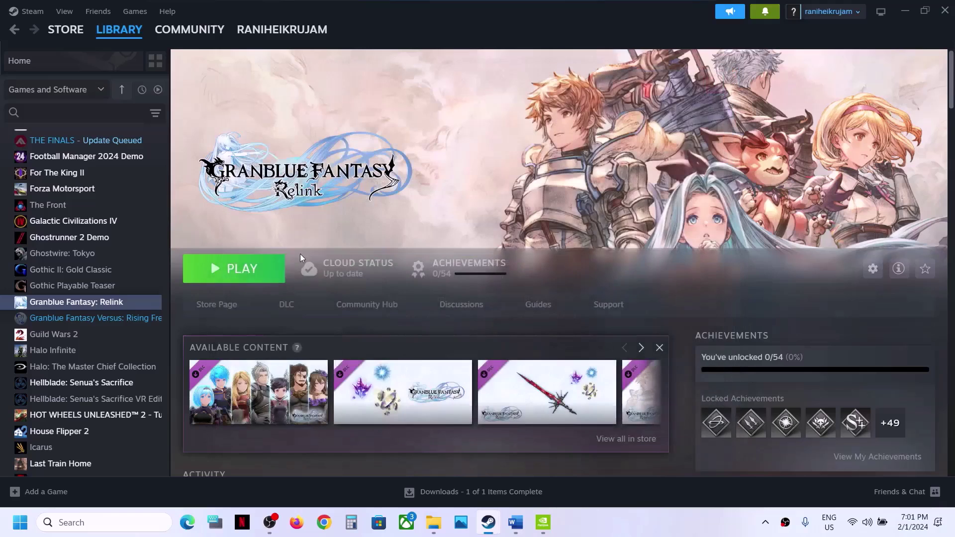
Step: Switch to the Word document and read Step 6, highlighting the instruction to run the game as an administrator from its installation folder
click(516, 522)
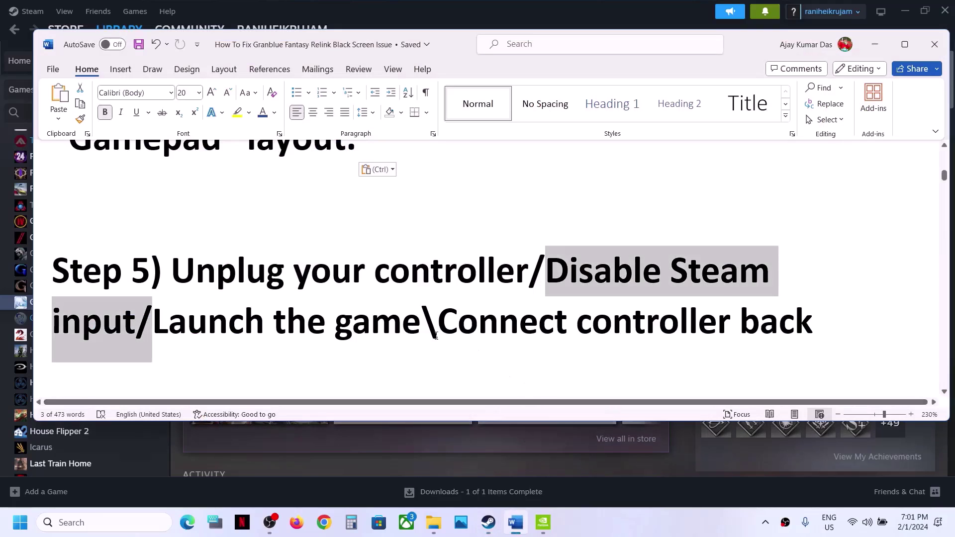
scroll(436, 336, down, 4)
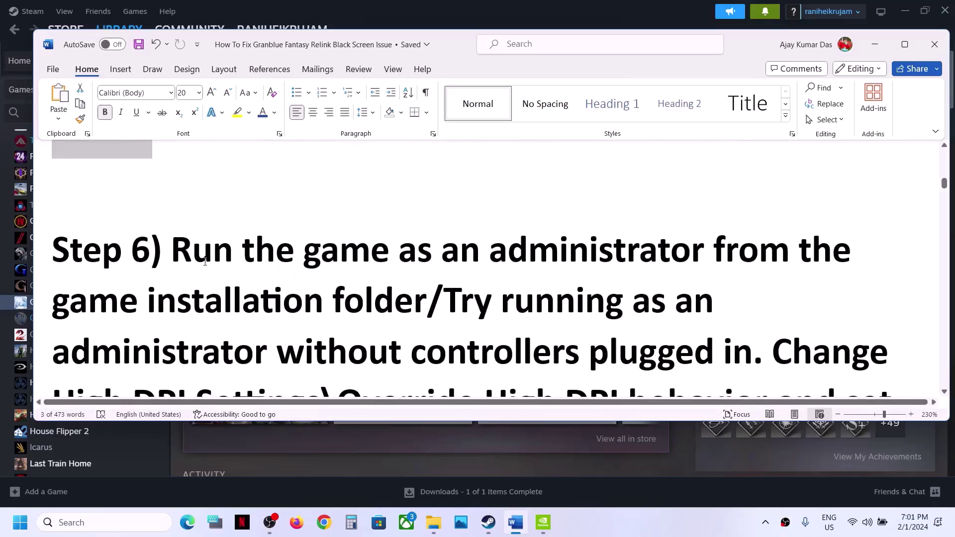
drag(185, 257, 427, 304)
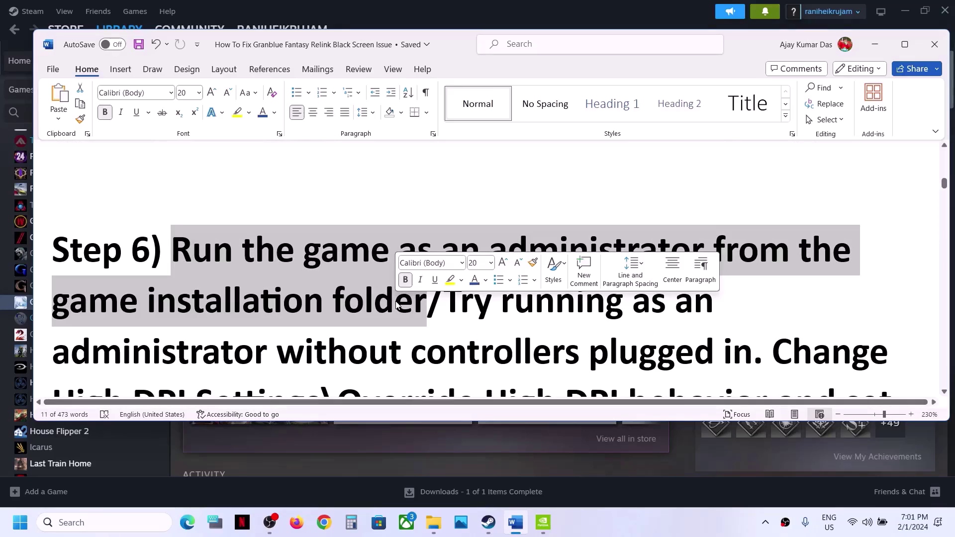
click(874, 45)
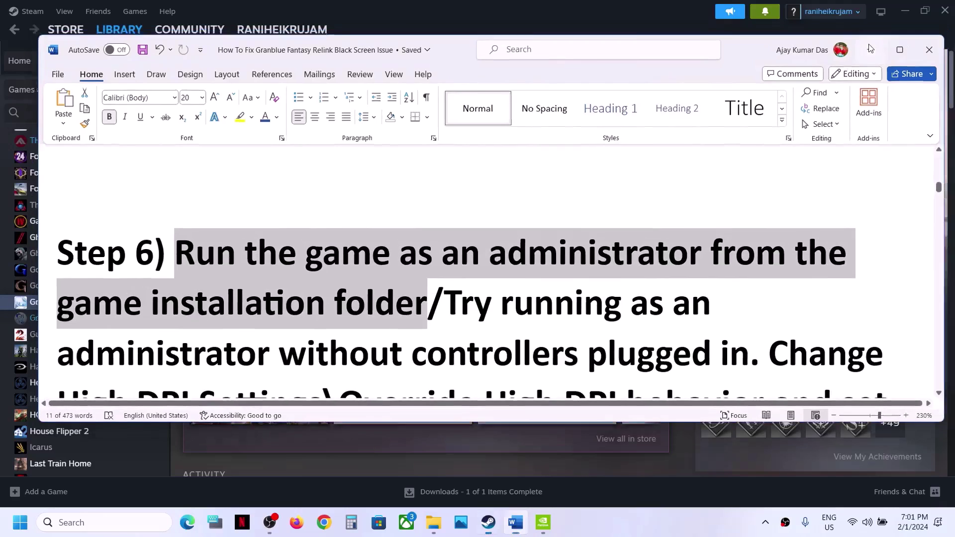
Step: Browse the local files of Granblue Fantasy: Relink from Steam and bring up its installation folder in File Explorer
right_click(126, 308)
mouse_move(177, 381)
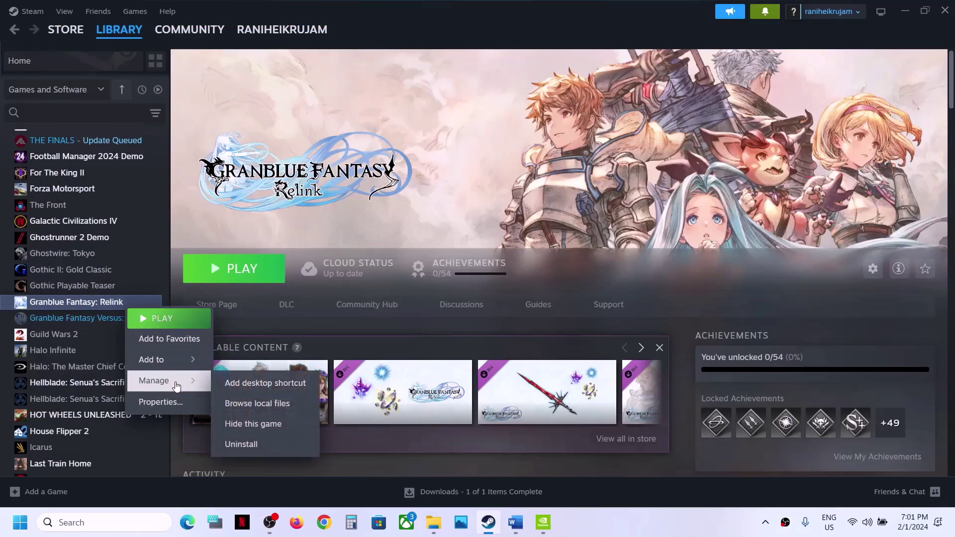
click(258, 401)
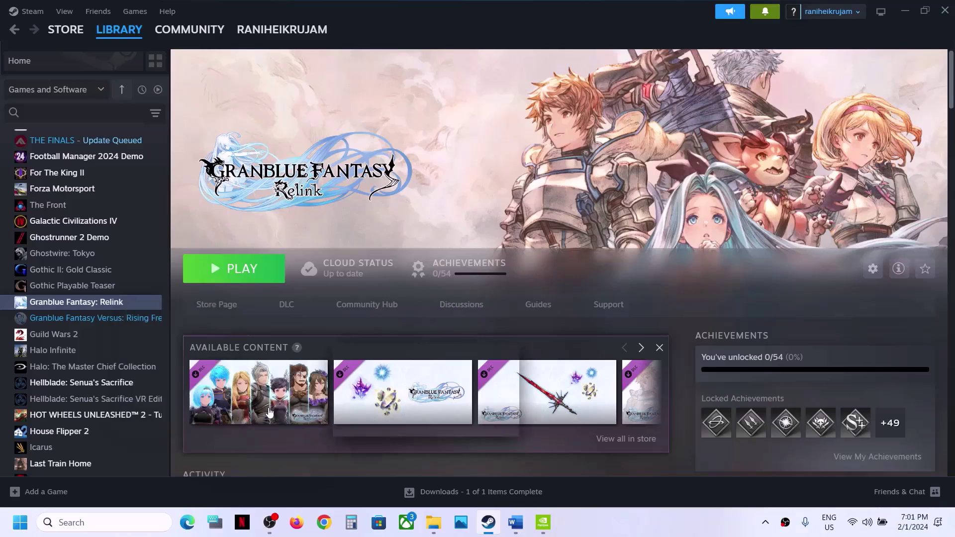
mouse_move(435, 531)
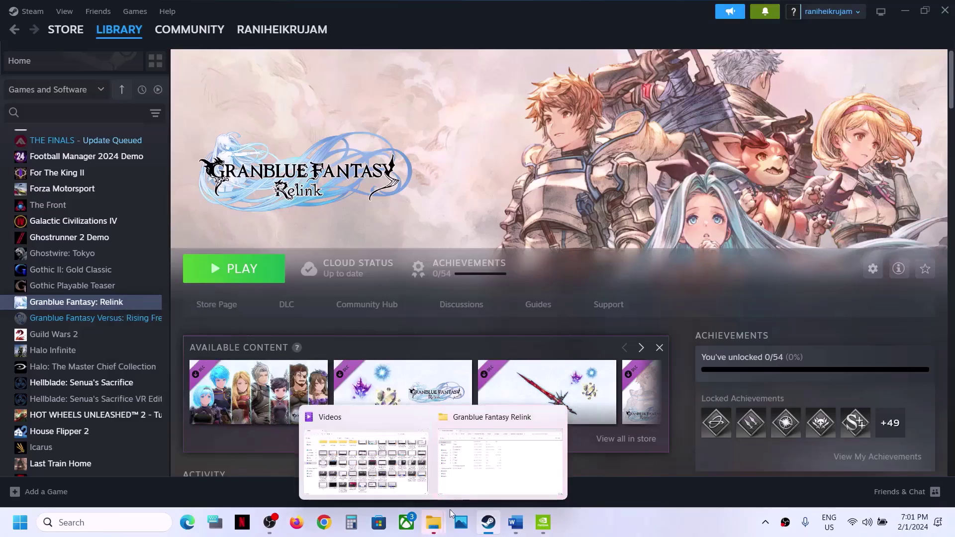
click(486, 454)
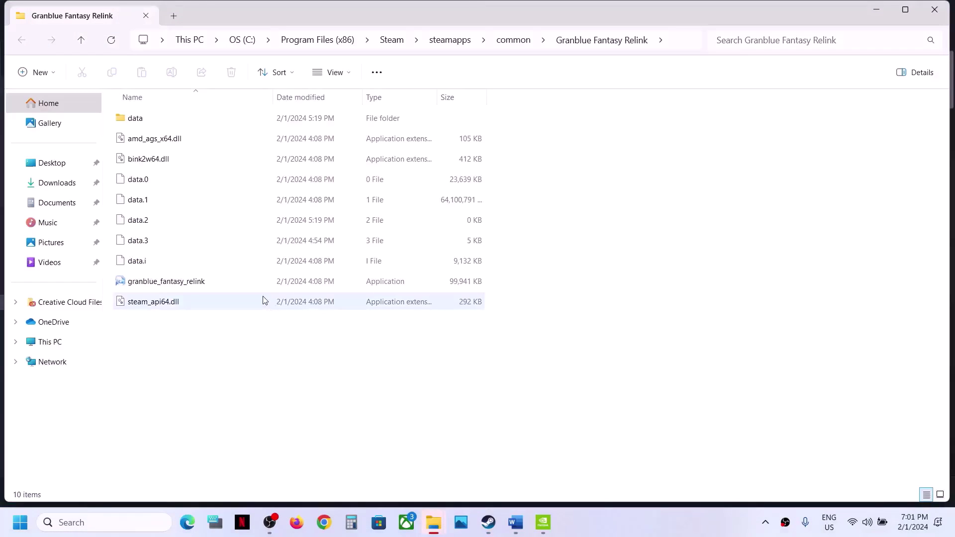
Step: Set the granblue_fantasy_relink application to run as an administrator in its compatibility properties and apply the change
click(202, 290)
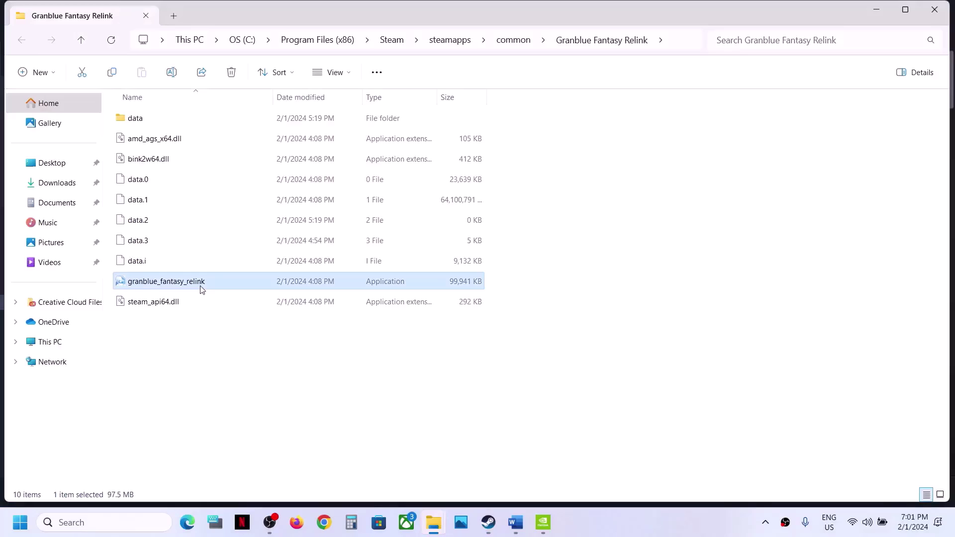
right_click(201, 289)
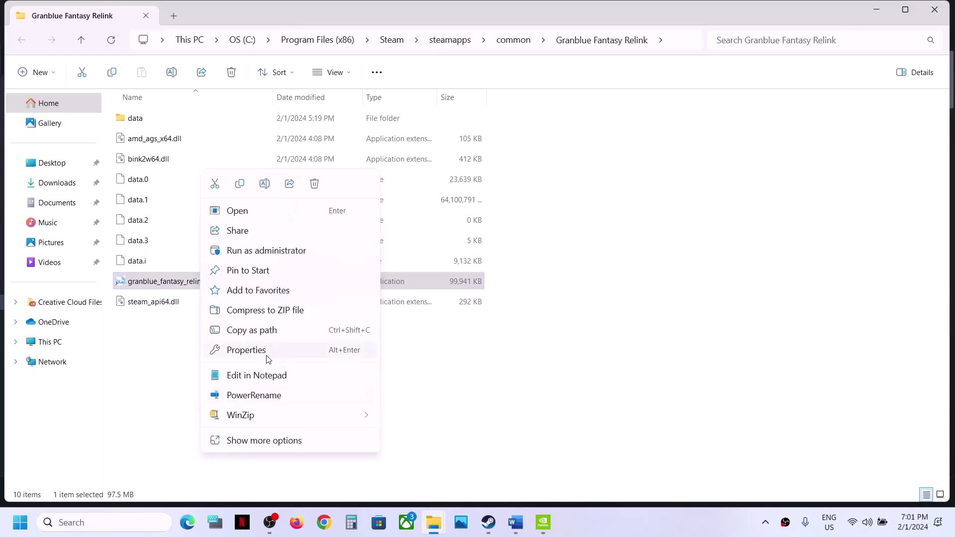
click(247, 351)
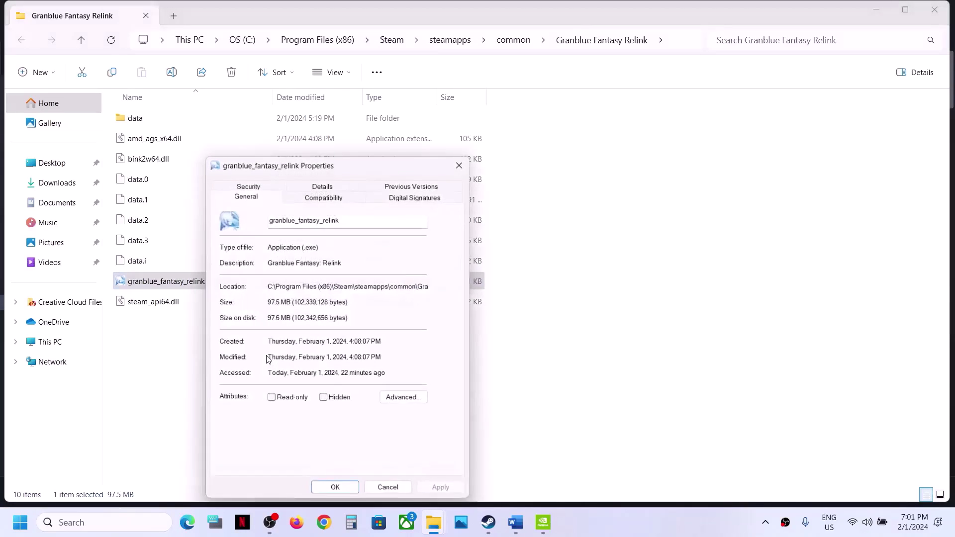
click(328, 199)
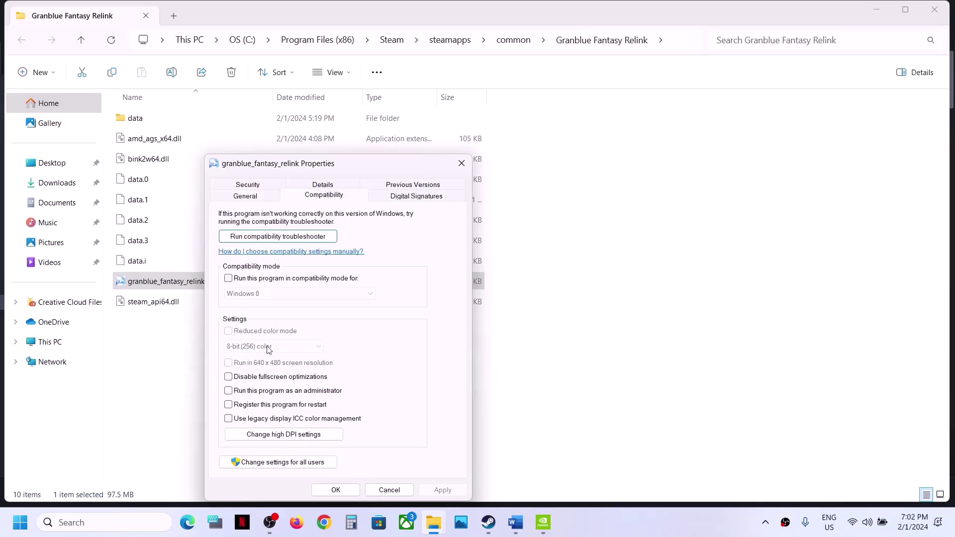
click(229, 391)
click(441, 491)
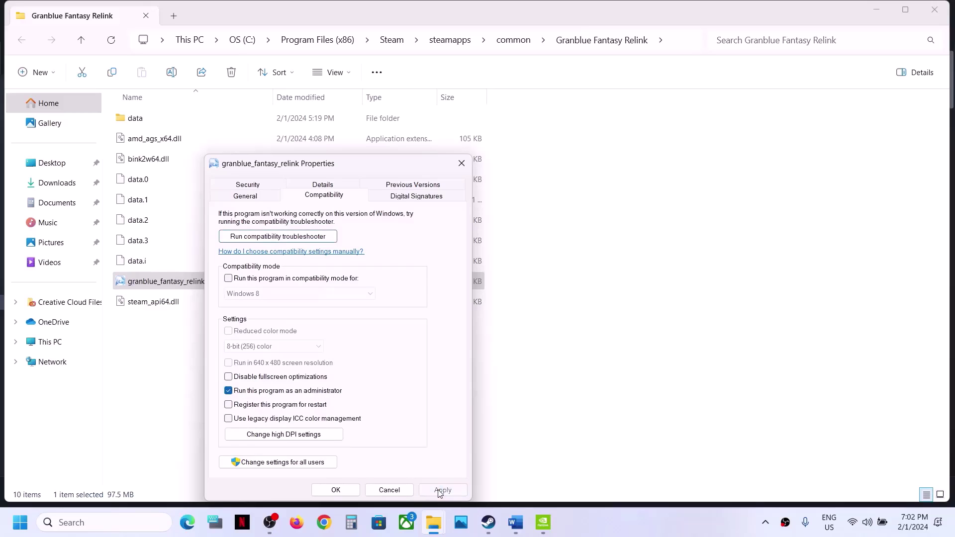
click(337, 490)
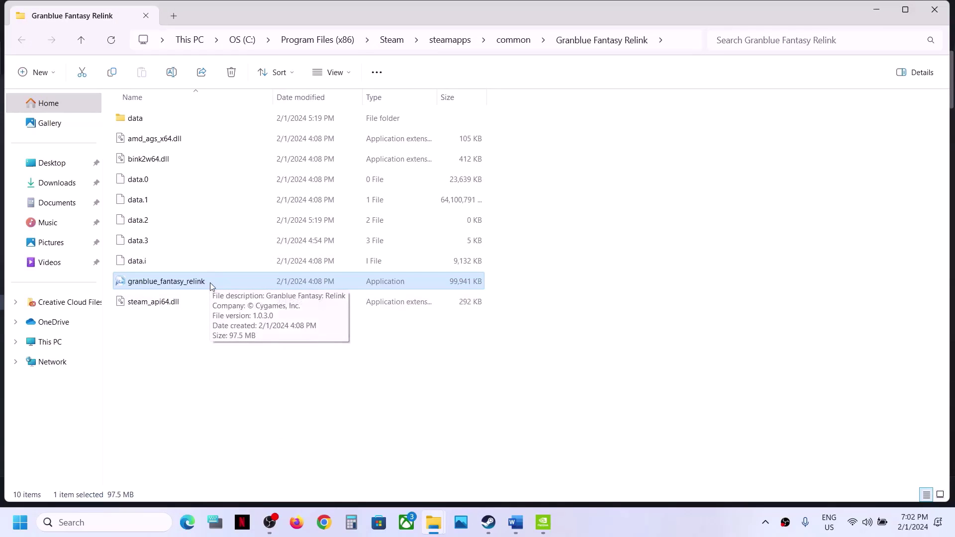
Step: Switch to the Word document and read the rest of Step 6, on running without controllers and changing the high DPI settings
click(516, 532)
scroll(561, 309, down, 2)
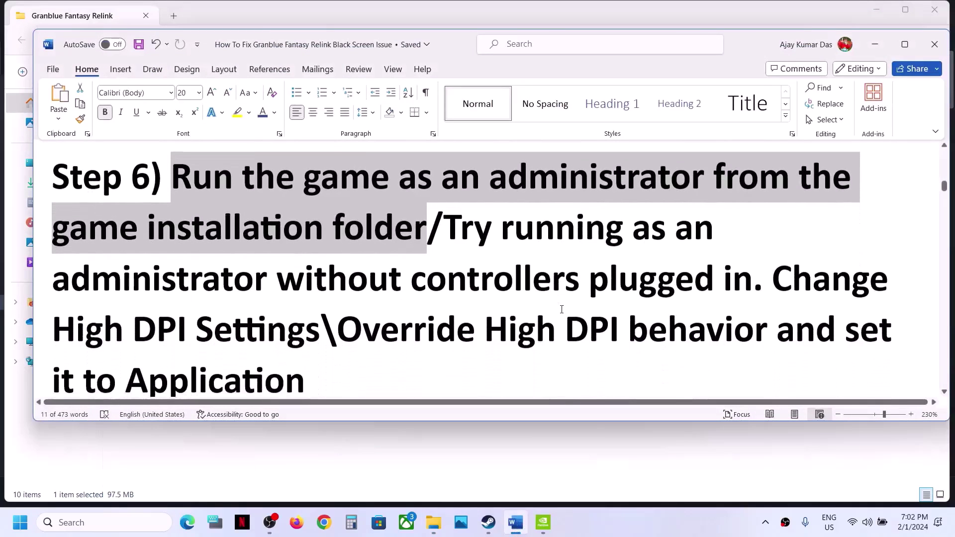
drag(444, 199, 812, 261)
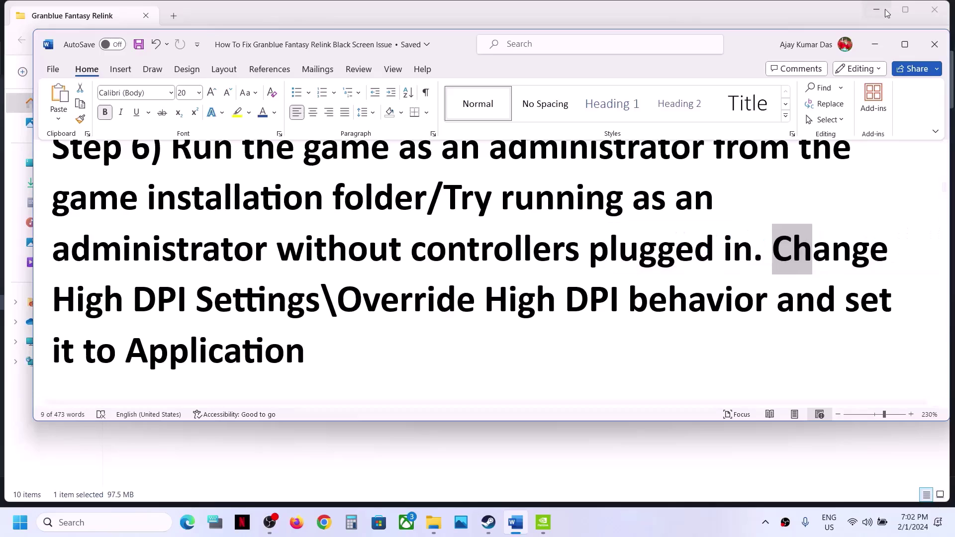
click(875, 50)
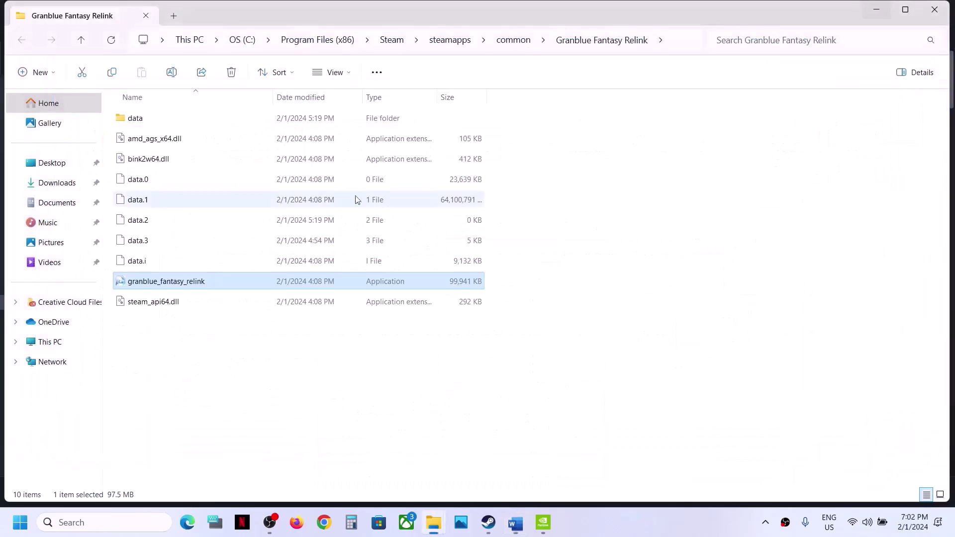
Step: In the compatibility properties of granblue_fantasy_relink, override the high DPI scaling behavior with scaling performed by Application
right_click(171, 281)
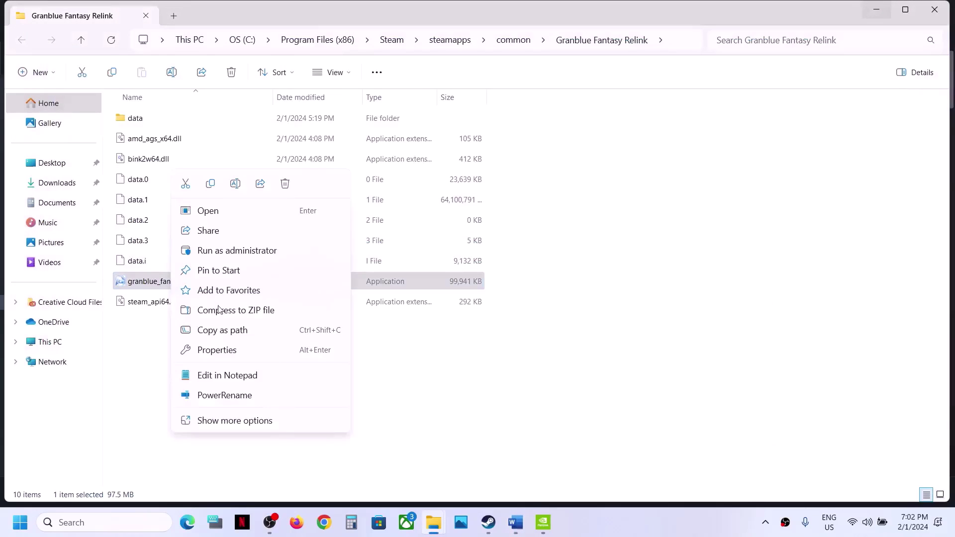
click(217, 350)
drag(325, 172, 377, 119)
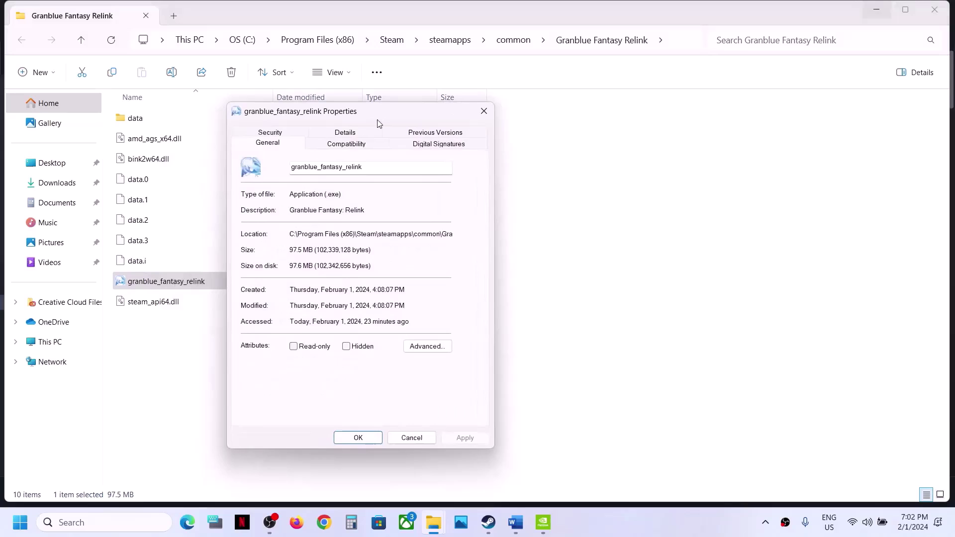
click(351, 145)
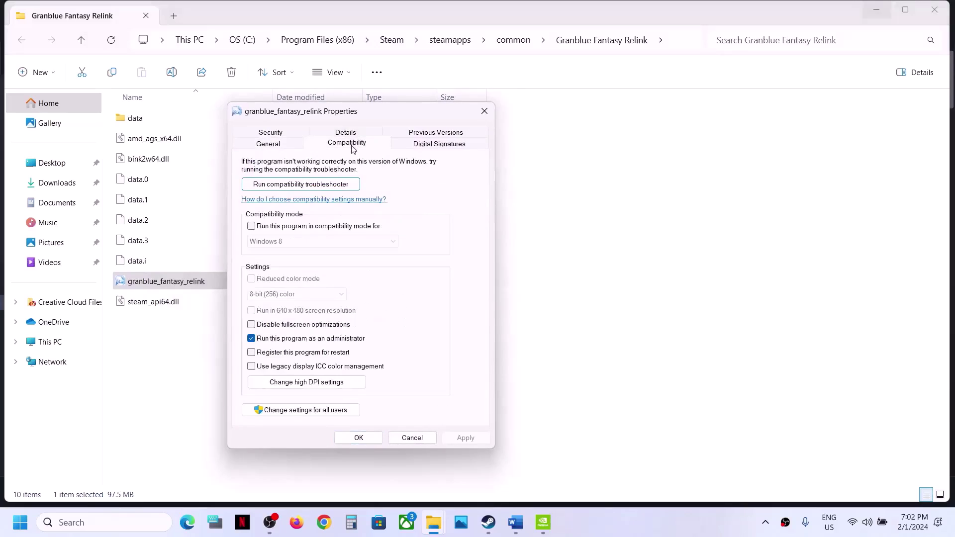
click(299, 385)
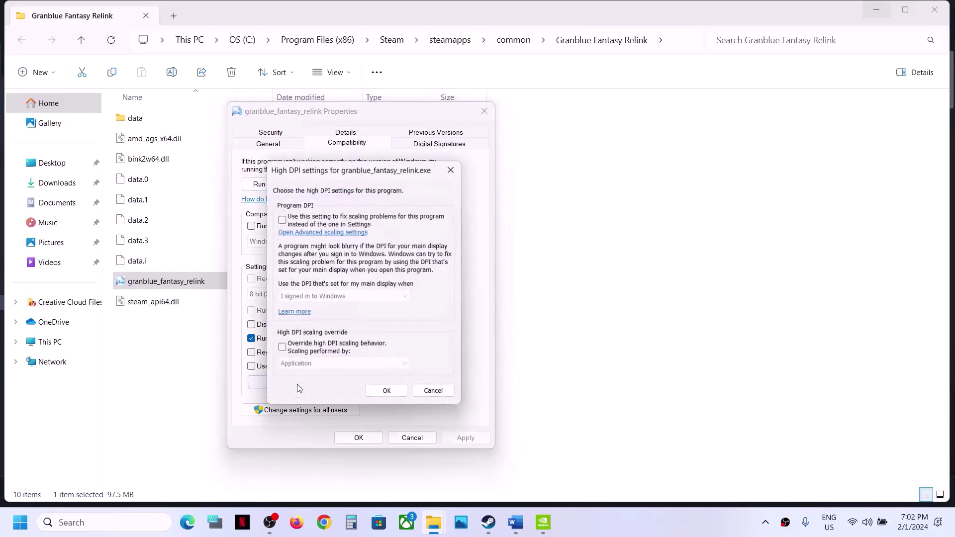
click(282, 348)
click(315, 365)
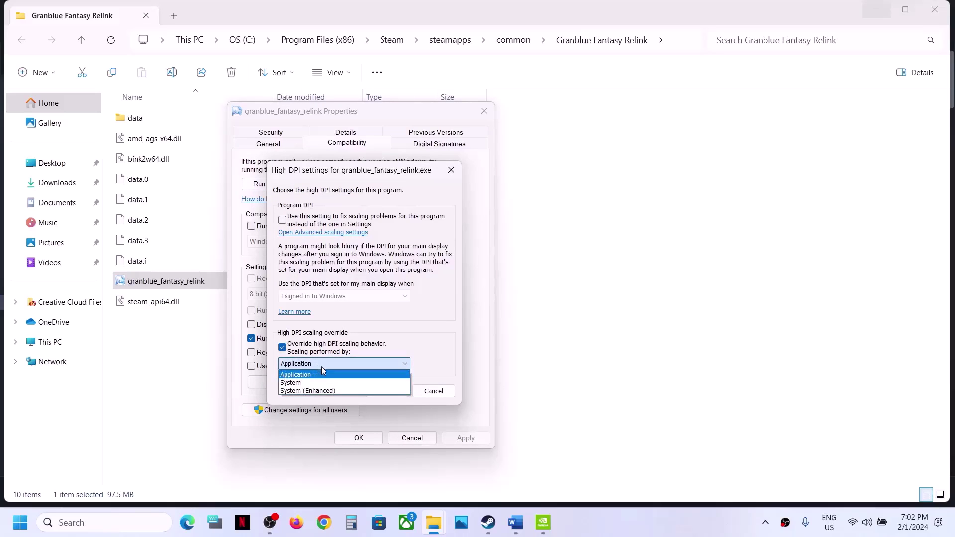
click(314, 383)
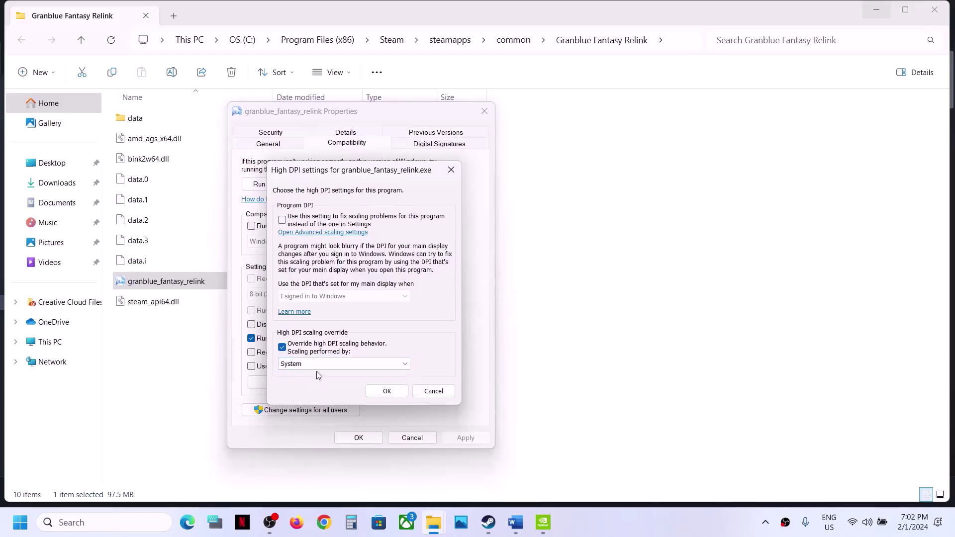
click(318, 368)
click(310, 376)
Step: Check the required scaling option in Step 6 of the Word document, and apply the high DPI override to granblue_fantasy_relink
click(515, 522)
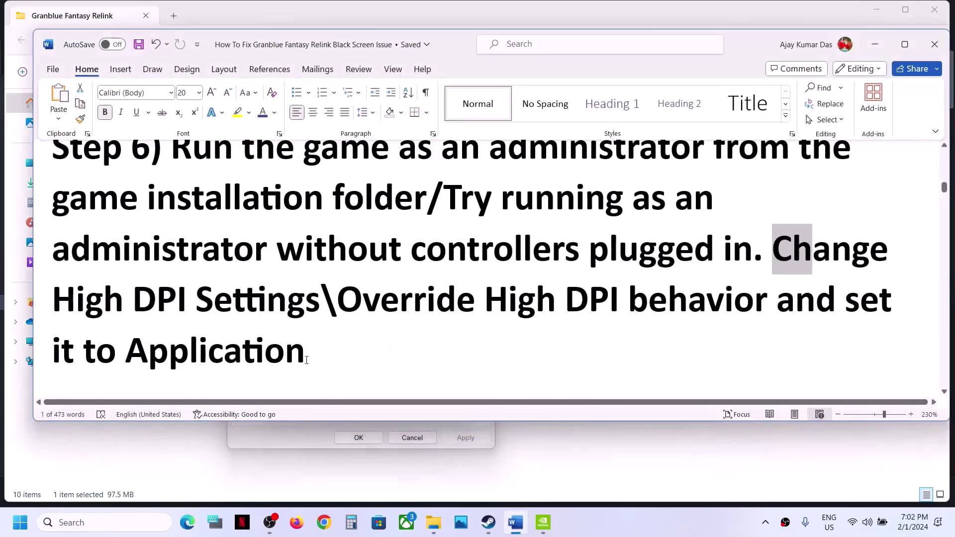
double_click(231, 358)
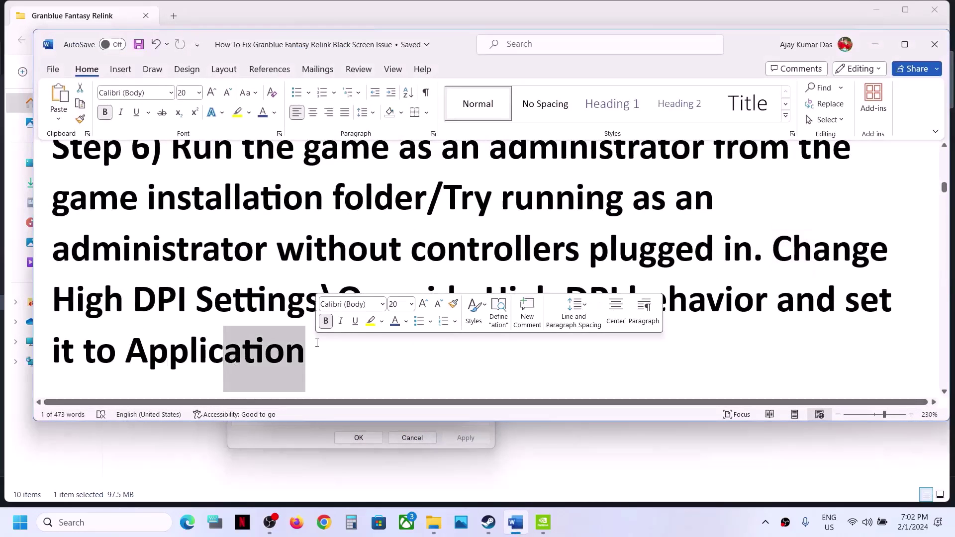
click(875, 44)
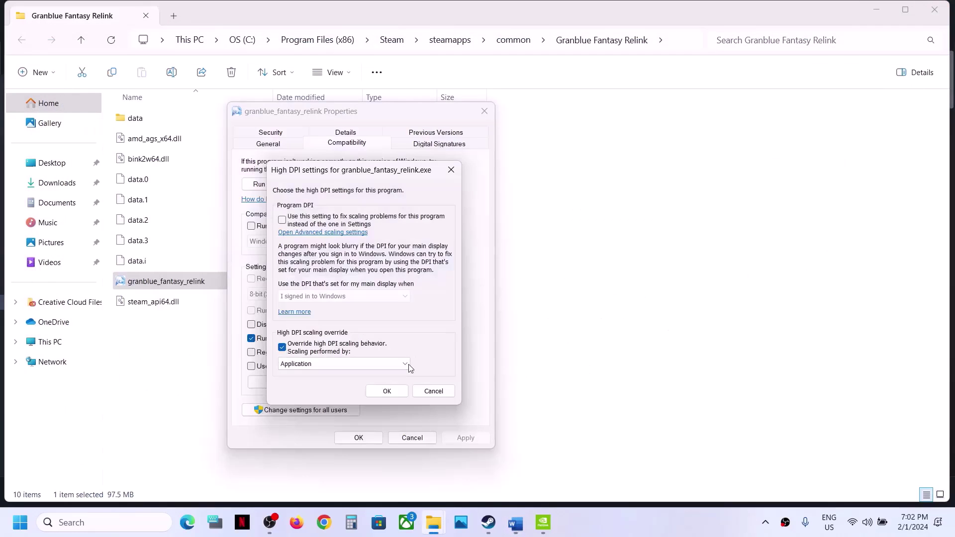
click(386, 391)
click(458, 437)
click(359, 437)
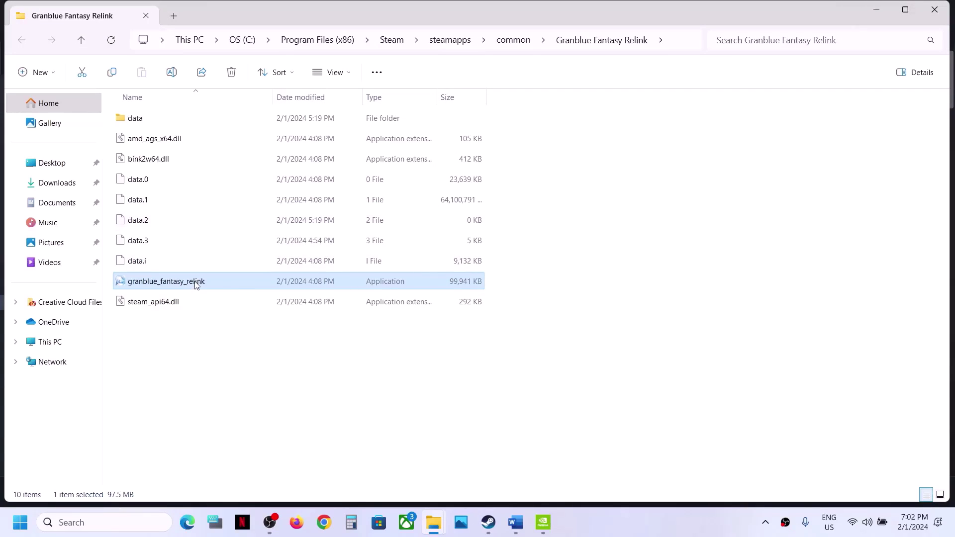
Step: Set granblue_fantasy_relink to run in compatibility mode for Windows 8 with fullscreen optimizations disabled, and apply the changes
right_click(196, 285)
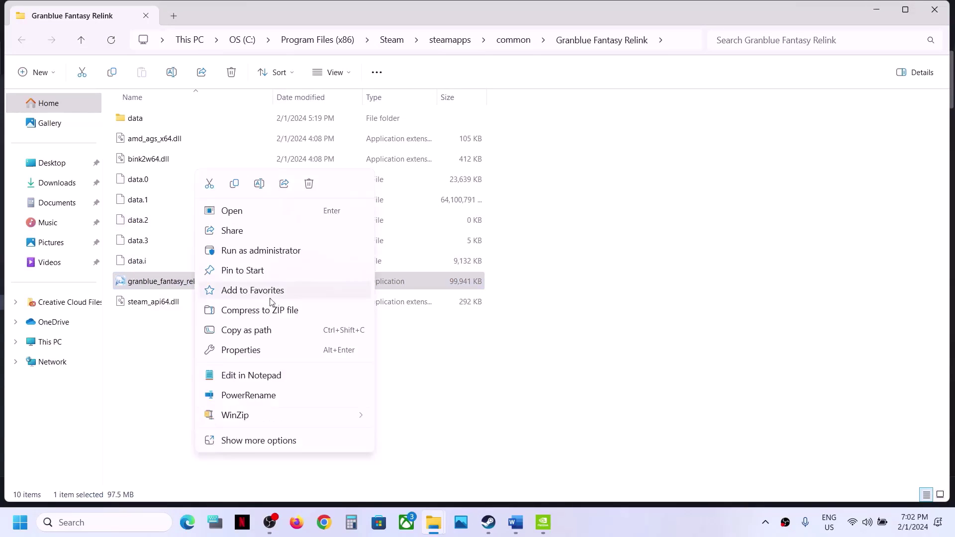
click(250, 350)
click(299, 198)
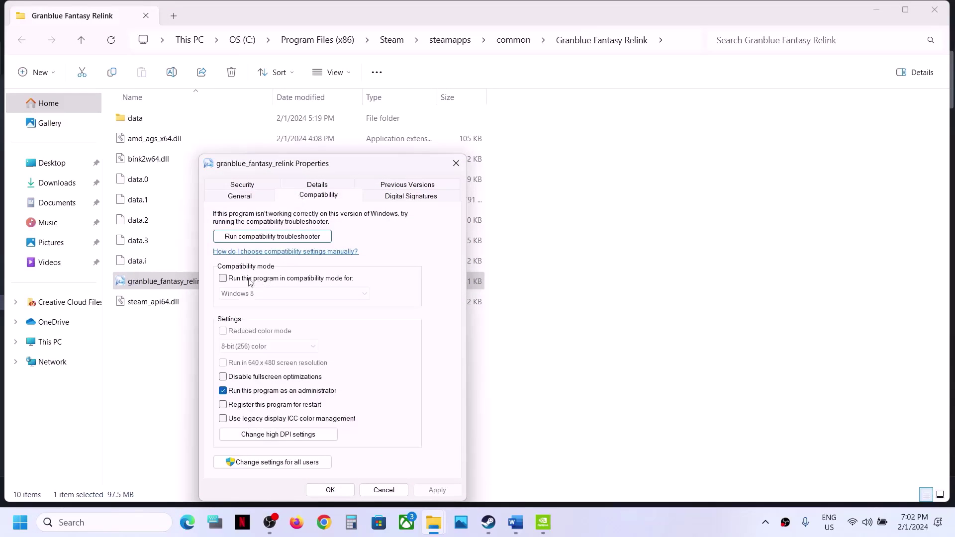
click(223, 280)
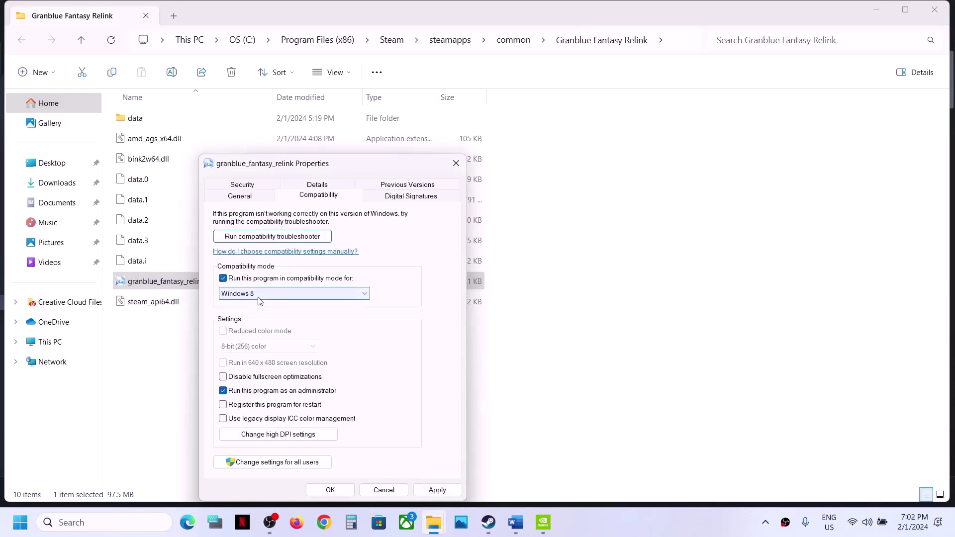
click(258, 294)
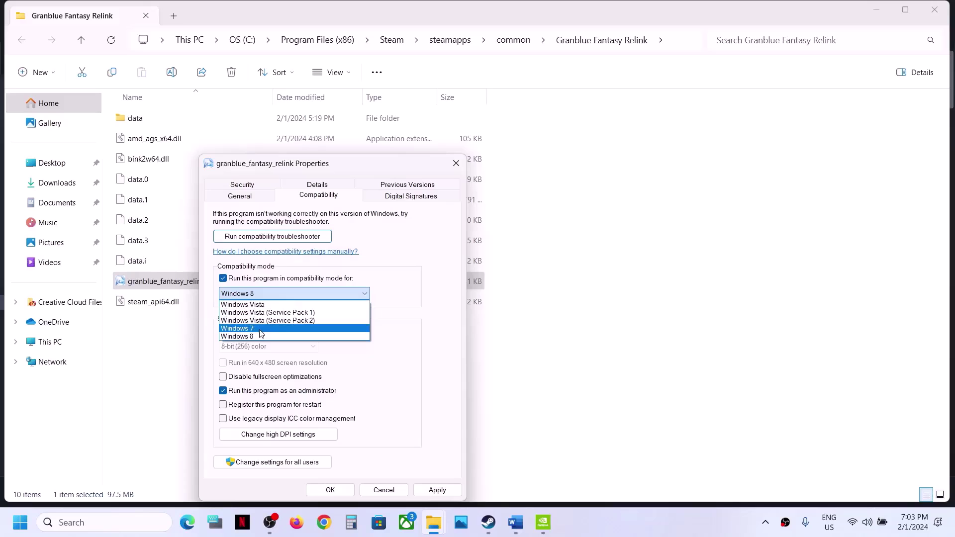
click(404, 299)
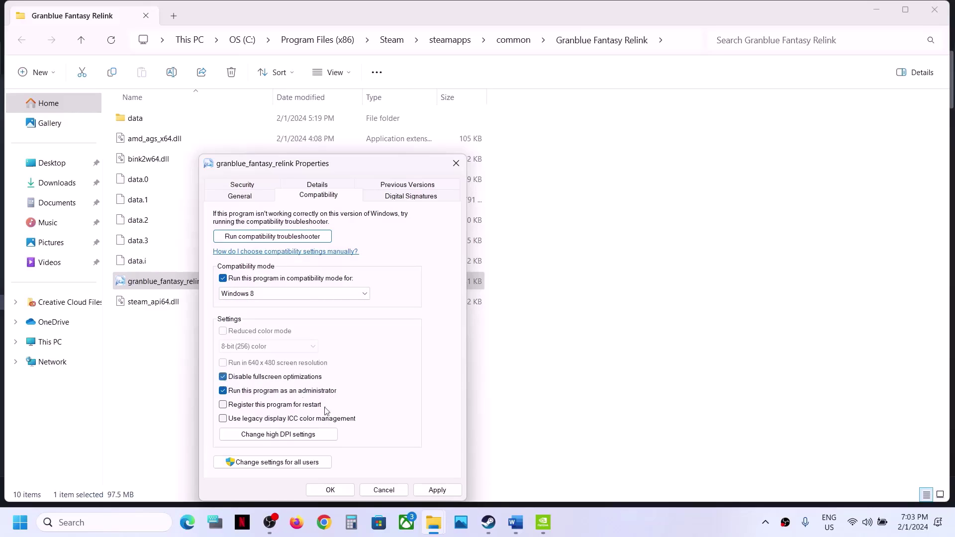
click(437, 490)
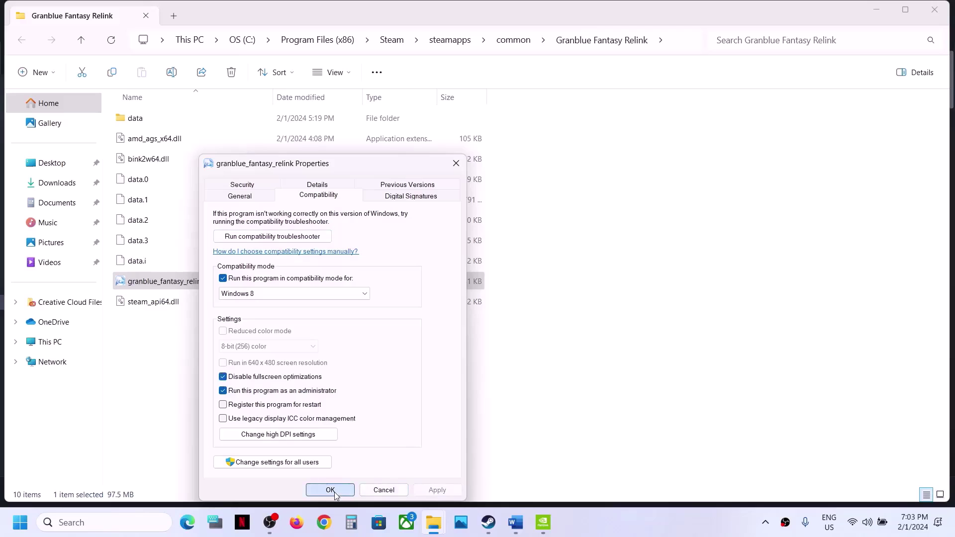
click(330, 490)
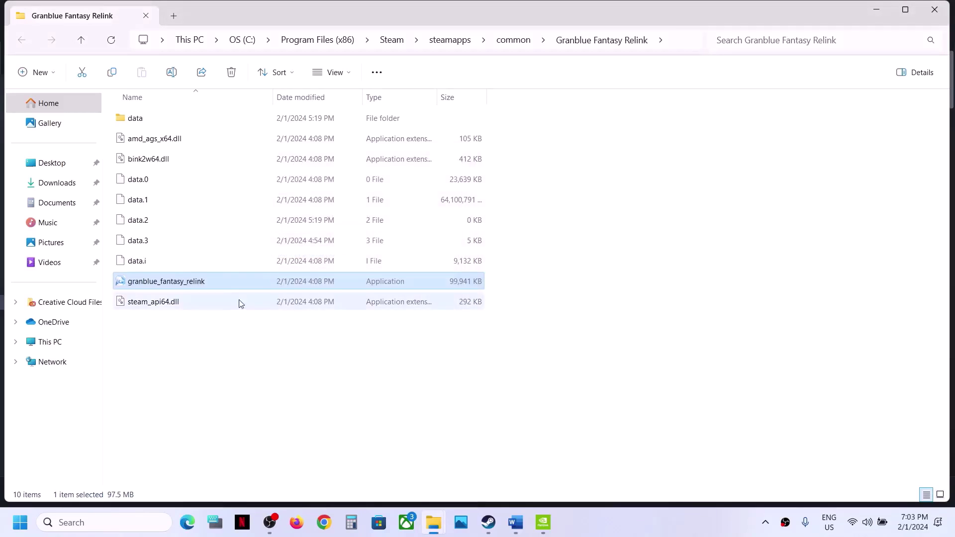
Step: Turn off compatibility mode, disabled fullscreen optimizations, running as administrator and the high DPI override for granblue_fantasy_relink, and apply
right_click(217, 286)
click(287, 357)
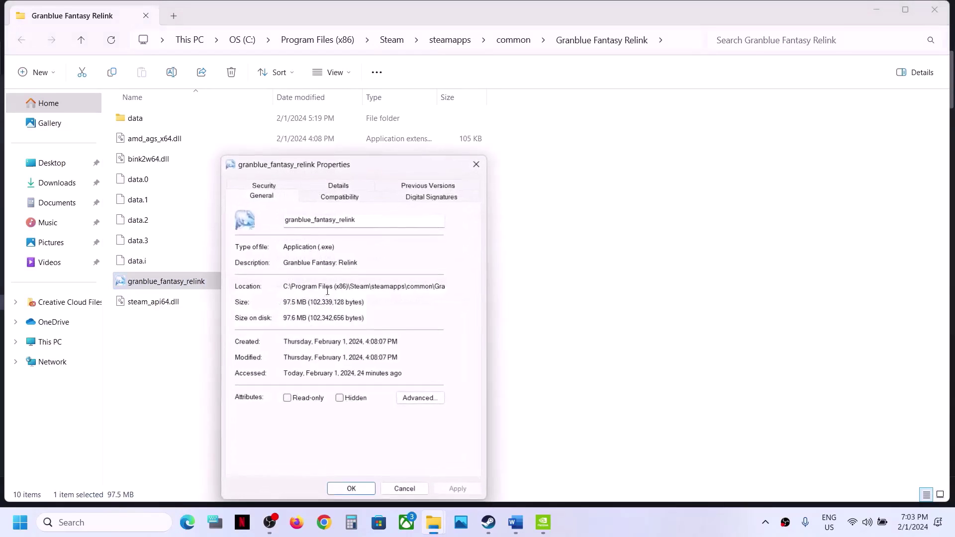
click(316, 198)
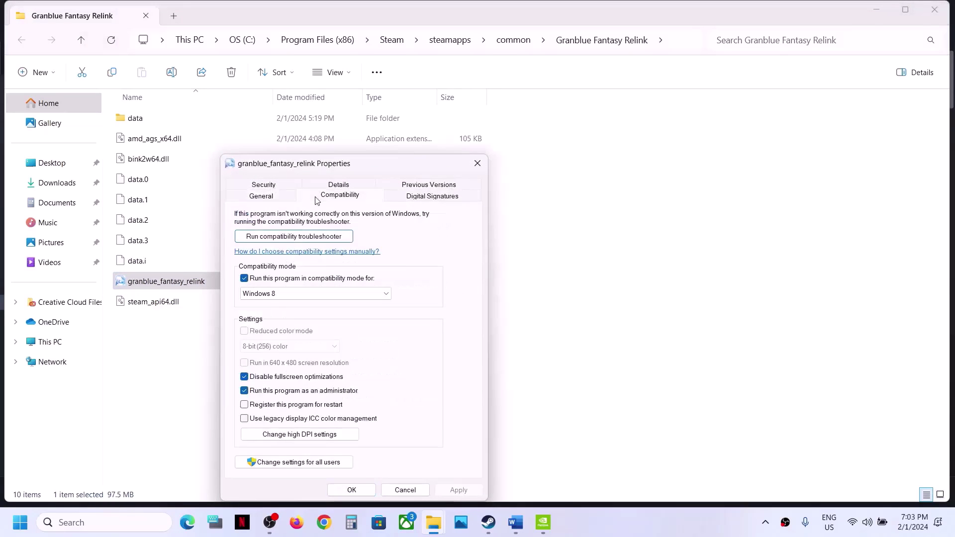
click(244, 278)
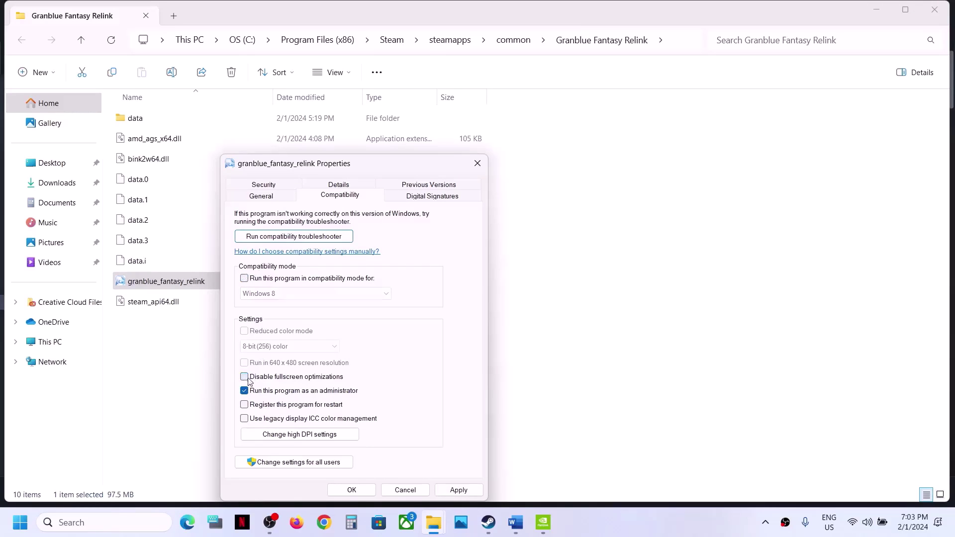
click(275, 438)
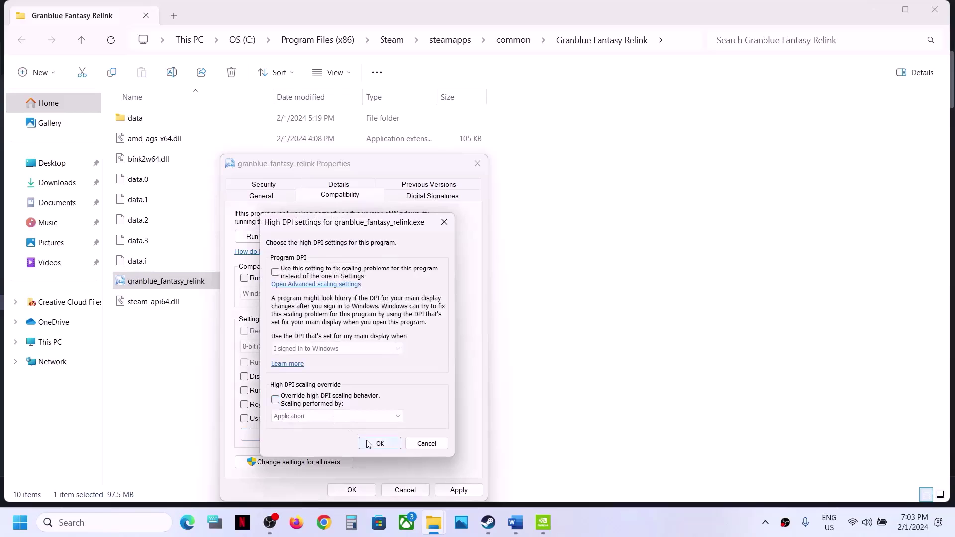
click(373, 442)
click(448, 490)
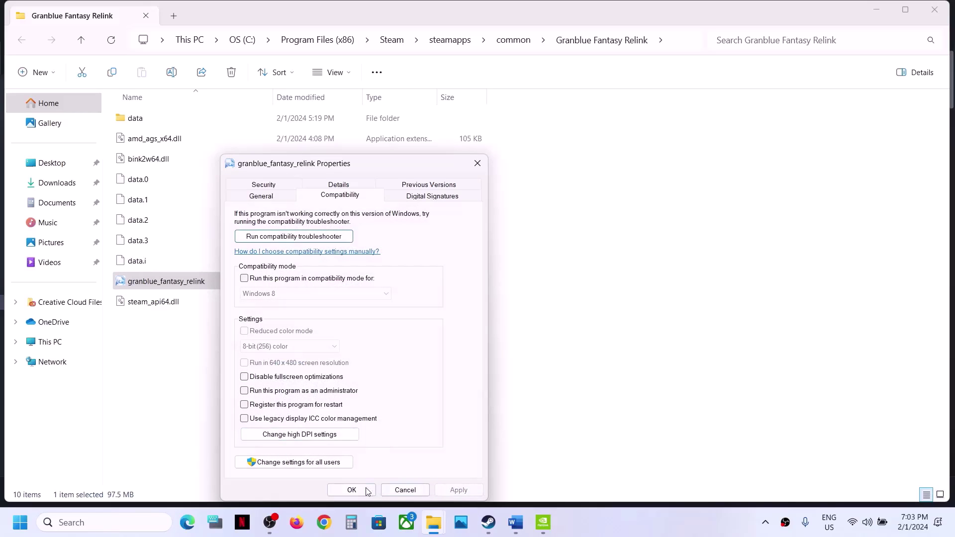
click(354, 490)
Step: Switch to the Word document, read Step 7 on downloading Process Lasso, and copy the program name "Process Lasso"
click(516, 522)
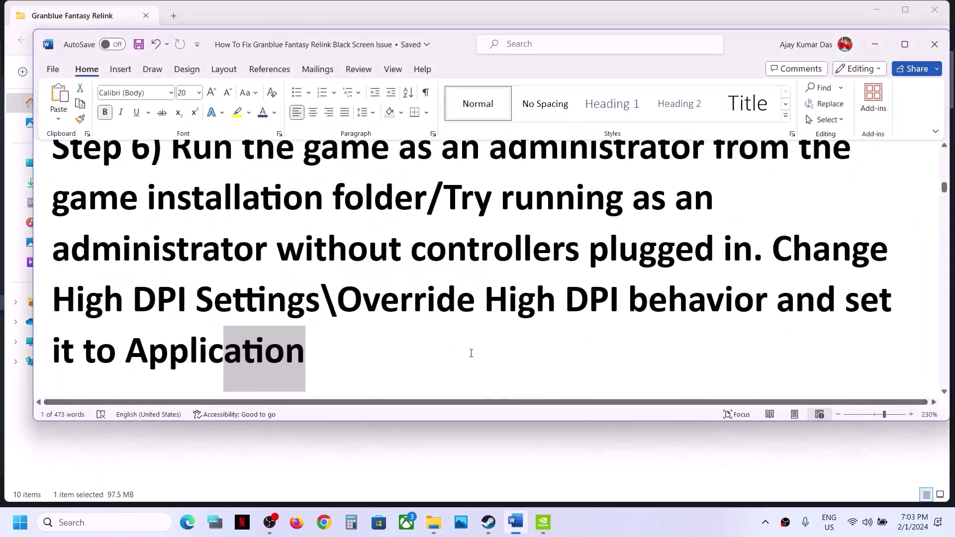
scroll(421, 332, down, 6)
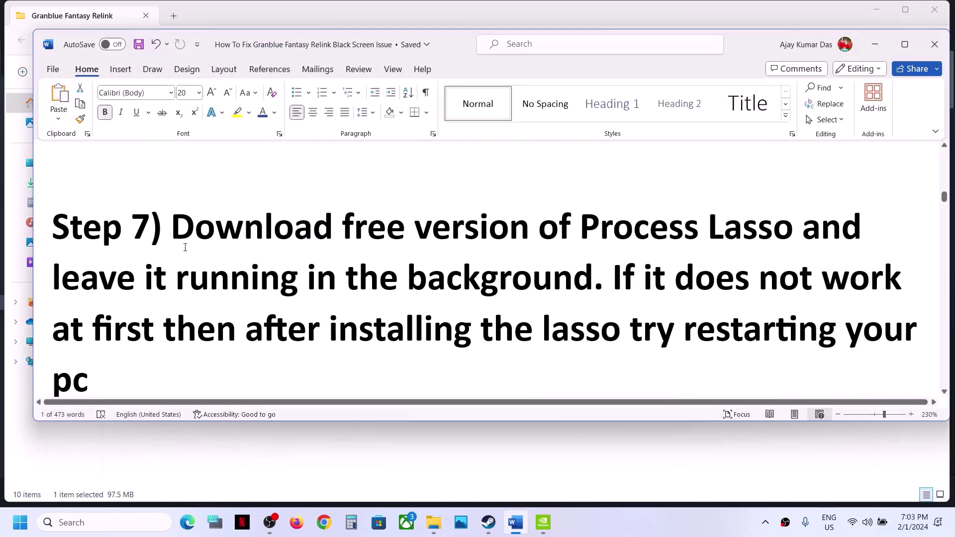
drag(185, 247, 719, 224)
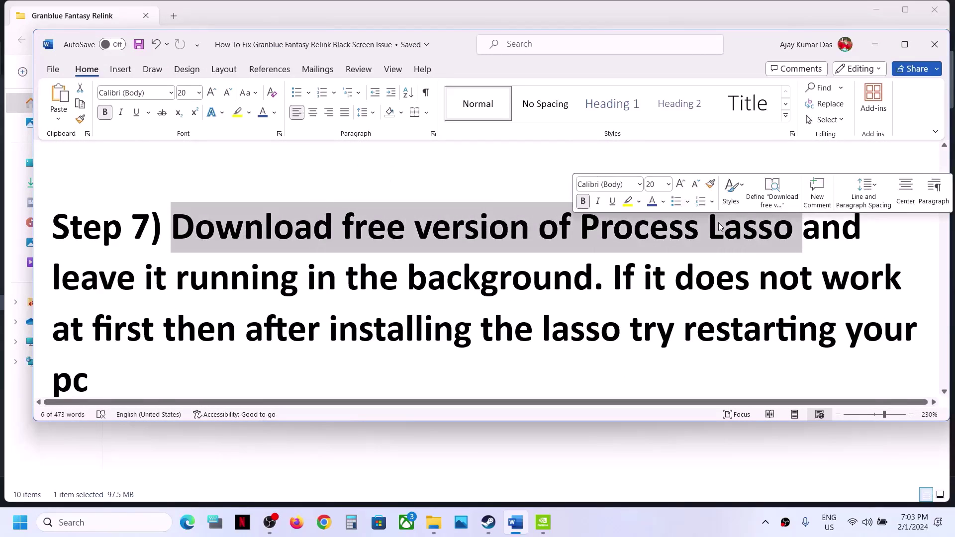
click(722, 224)
drag(583, 223, 770, 234)
key(ctrl+c)
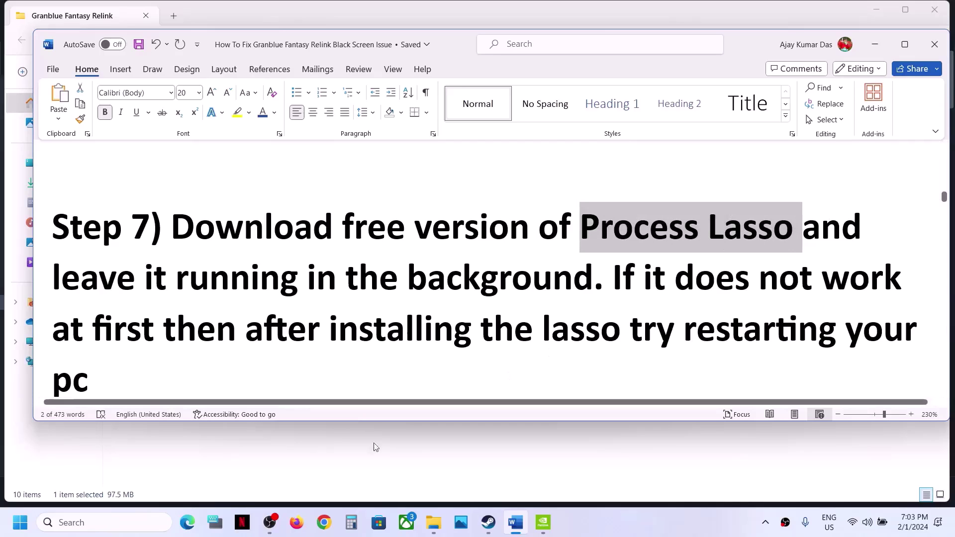
Step: Switch to Chrome, search for Process Lasso, and download the Process Lasso Server Edition trial from bitsum.com
click(324, 528)
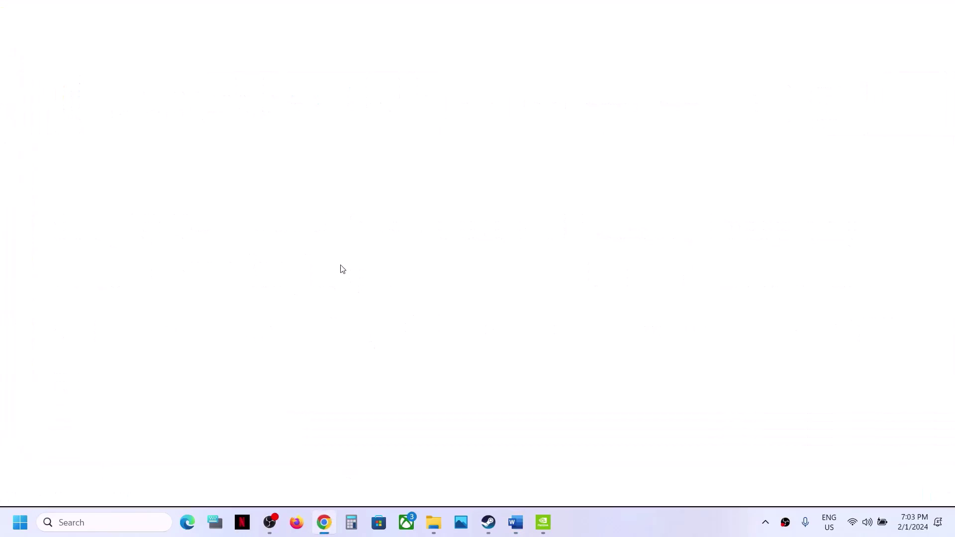
key(ctrl+v)
key(Return)
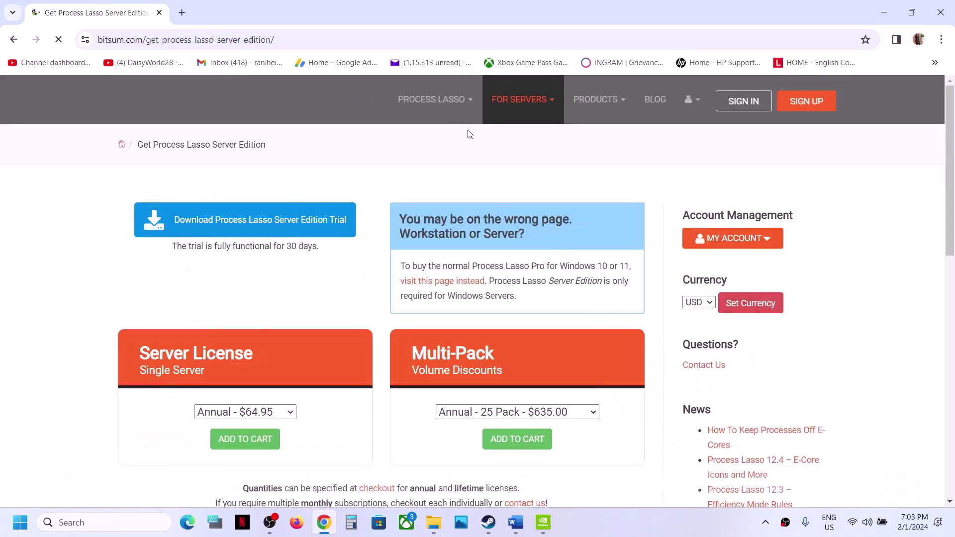
click(270, 228)
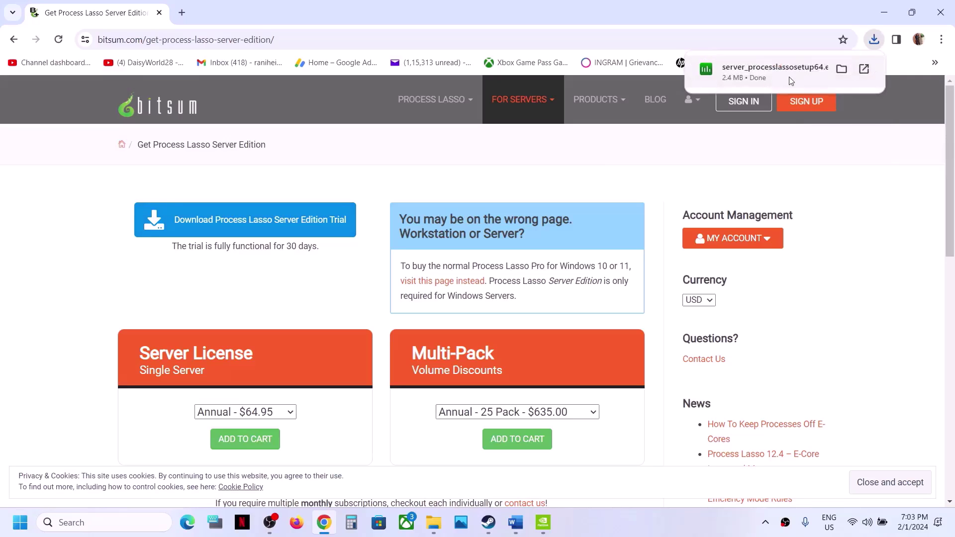
Step: Run the downloaded server_processlassosetup64 installer in English, accept the license and start installing with the default components
click(791, 80)
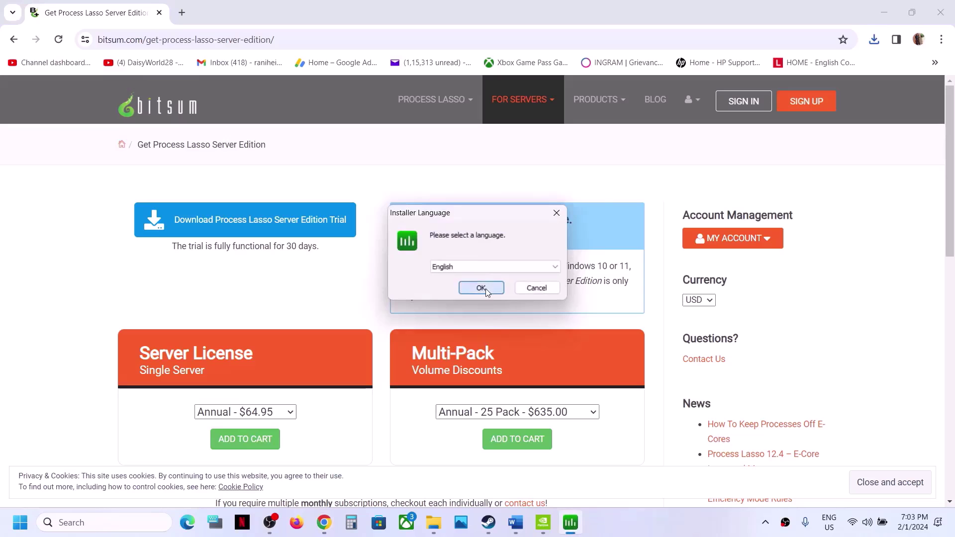
click(482, 286)
click(535, 359)
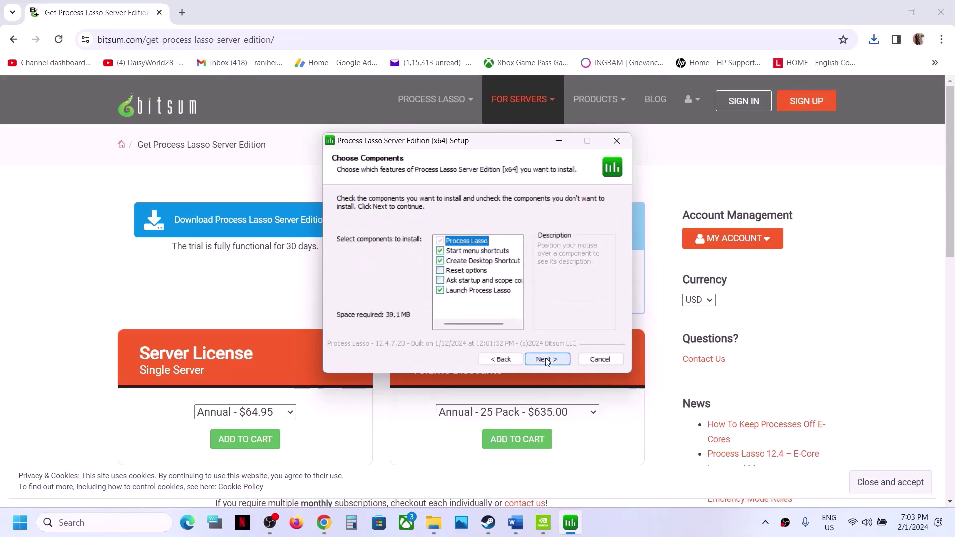
click(545, 358)
click(551, 359)
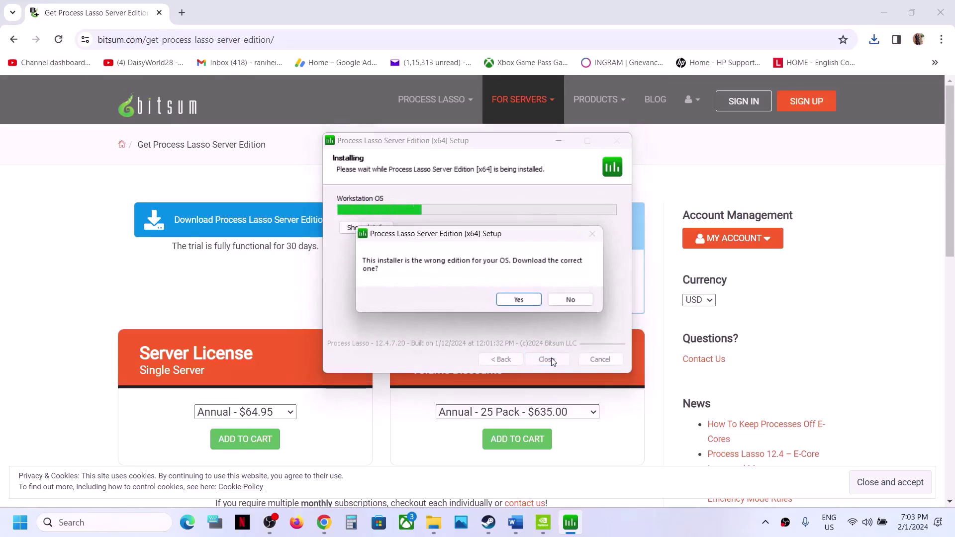
Step: Accept downloading the correct edition for the OS and install Process Lasso [x64] in English with the default components
click(519, 300)
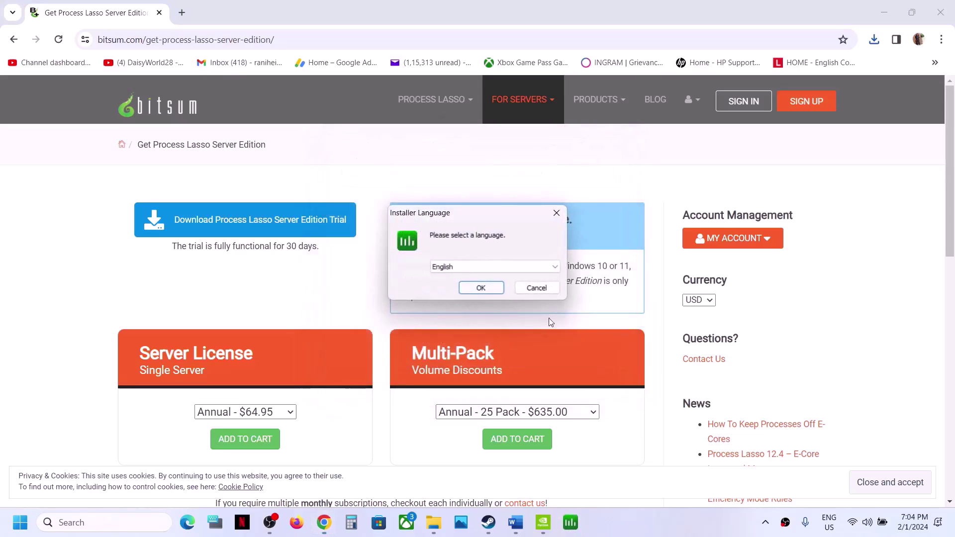
click(488, 290)
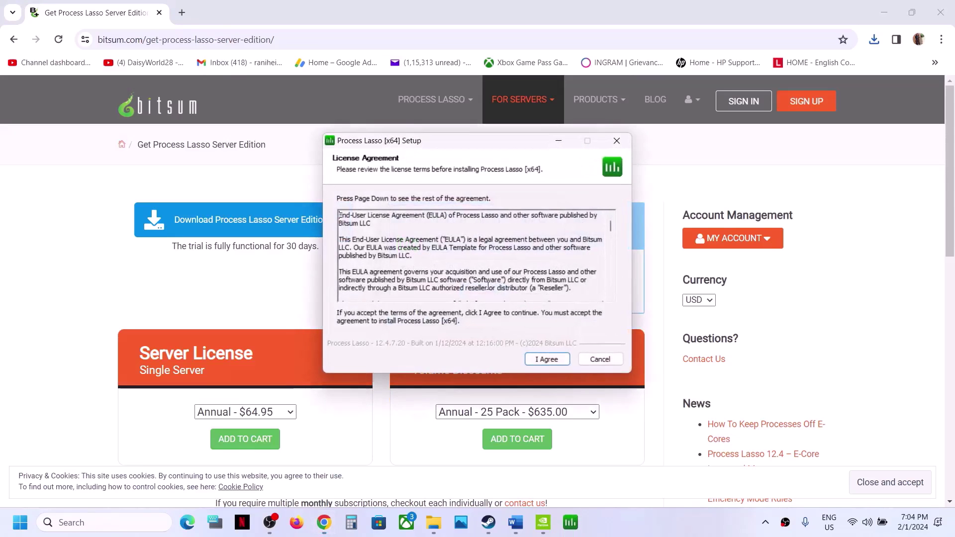
click(538, 359)
click(540, 359)
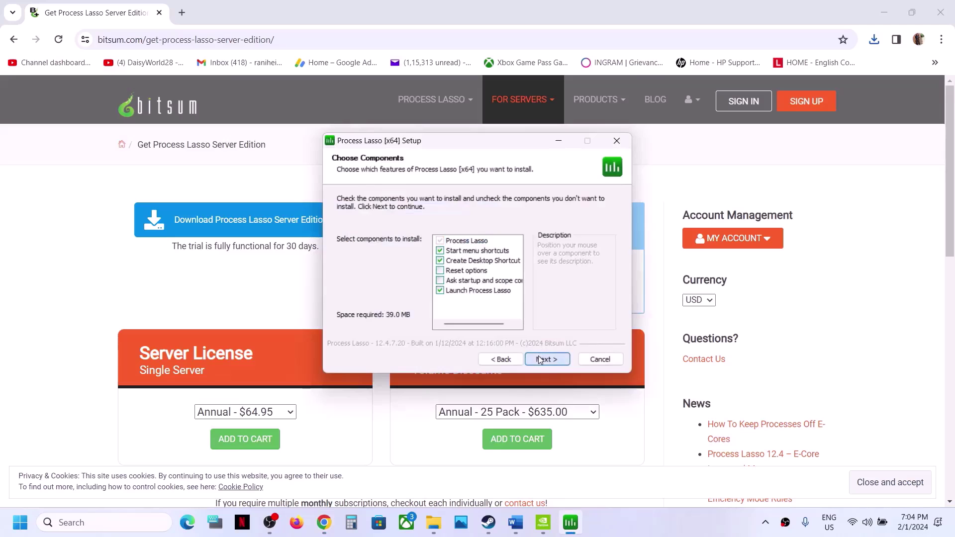
click(547, 359)
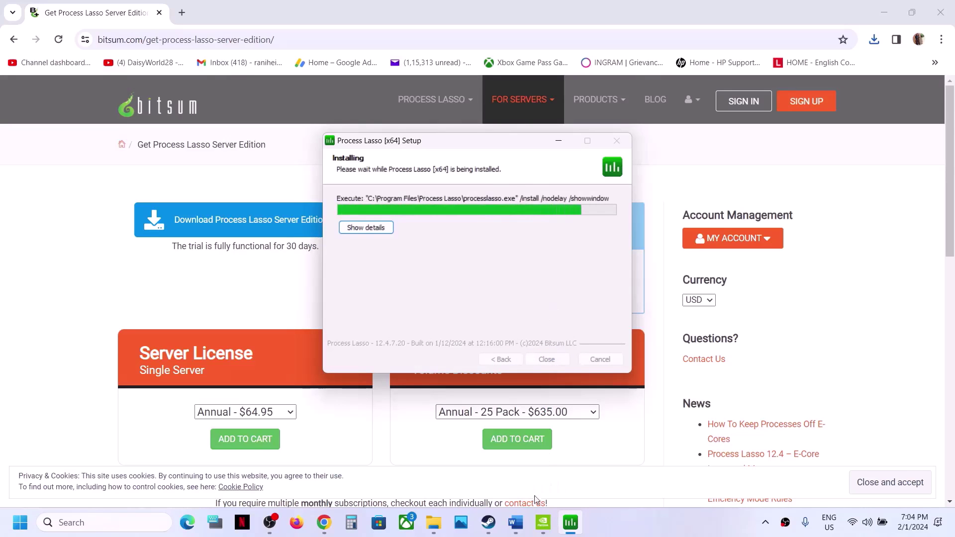
Step: Read in Step 7 of the Word document about running Process Lasso in the background, view its window, and switch to Steam
click(517, 529)
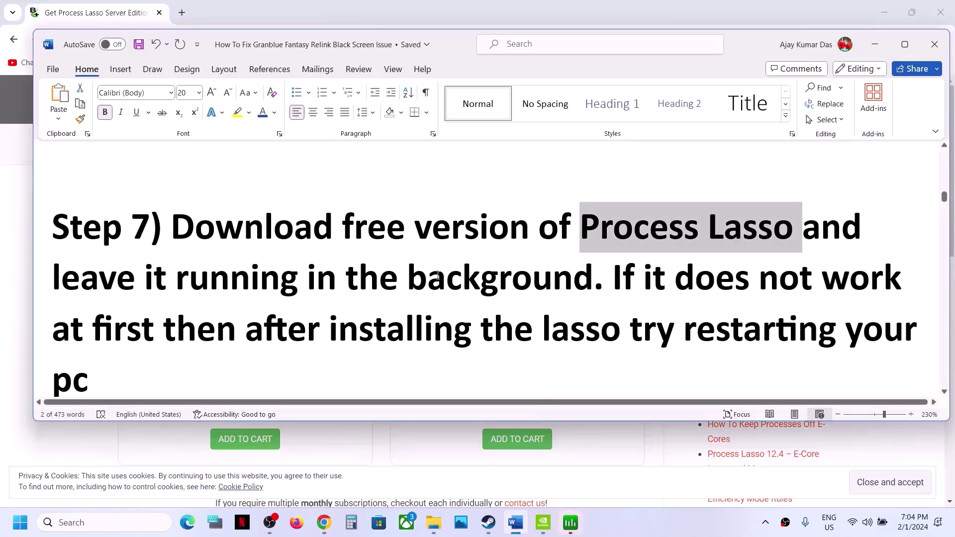
drag(287, 284, 592, 281)
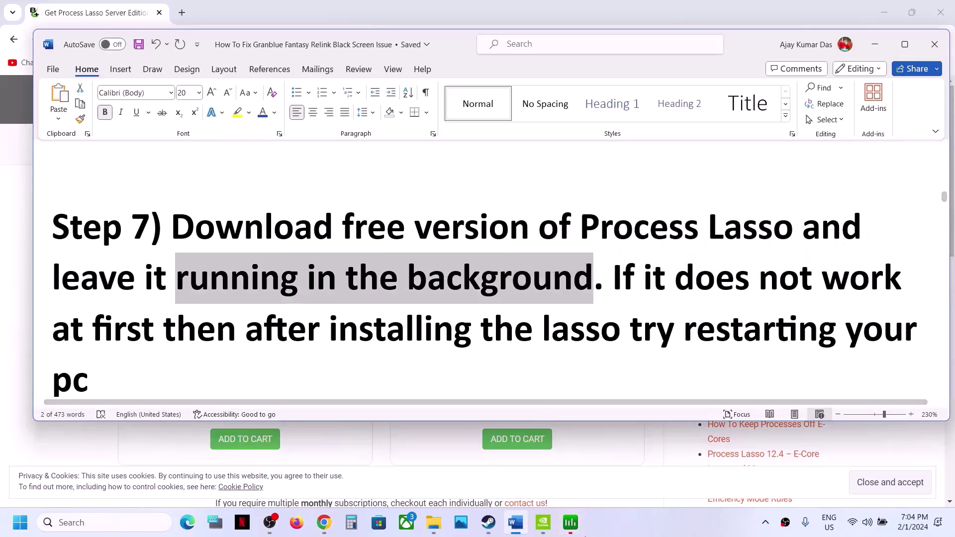
click(570, 523)
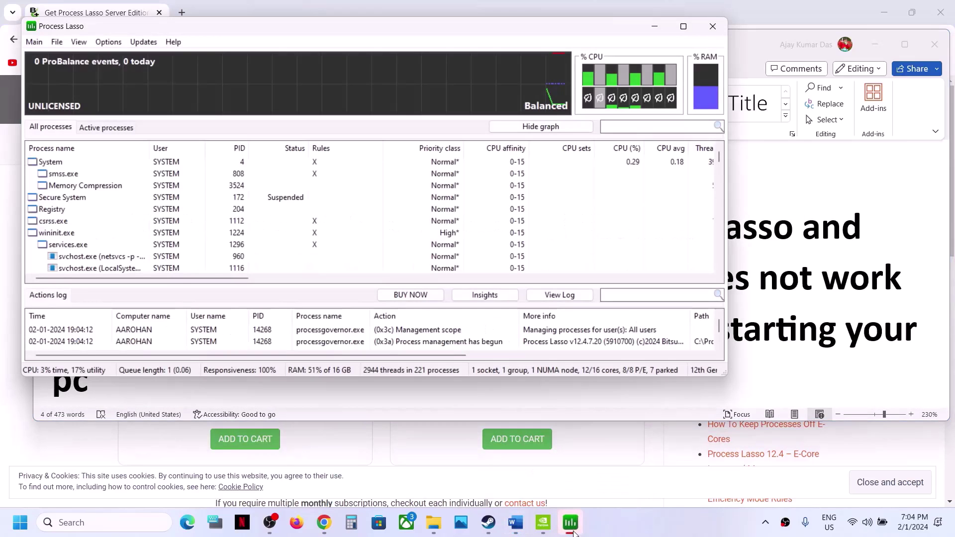
click(746, 293)
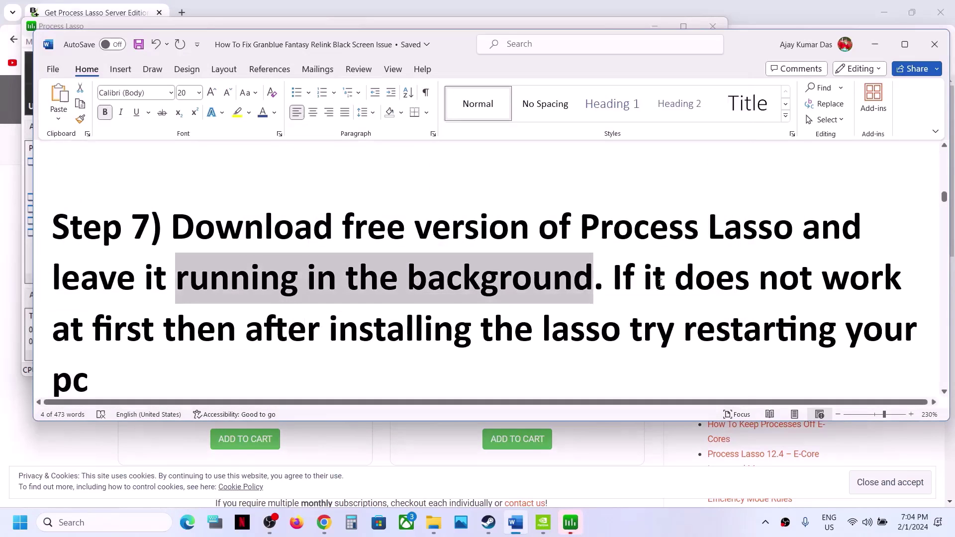
click(488, 522)
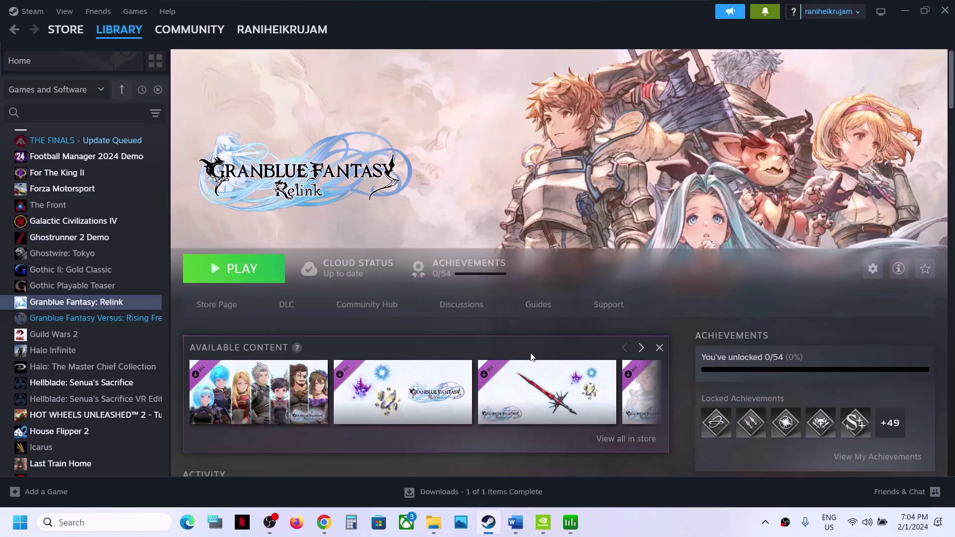
Step: Switch to the Word document, read the Step 7 advice on restarting the PC after installing Process Lasso, and open the Windows power options
click(516, 522)
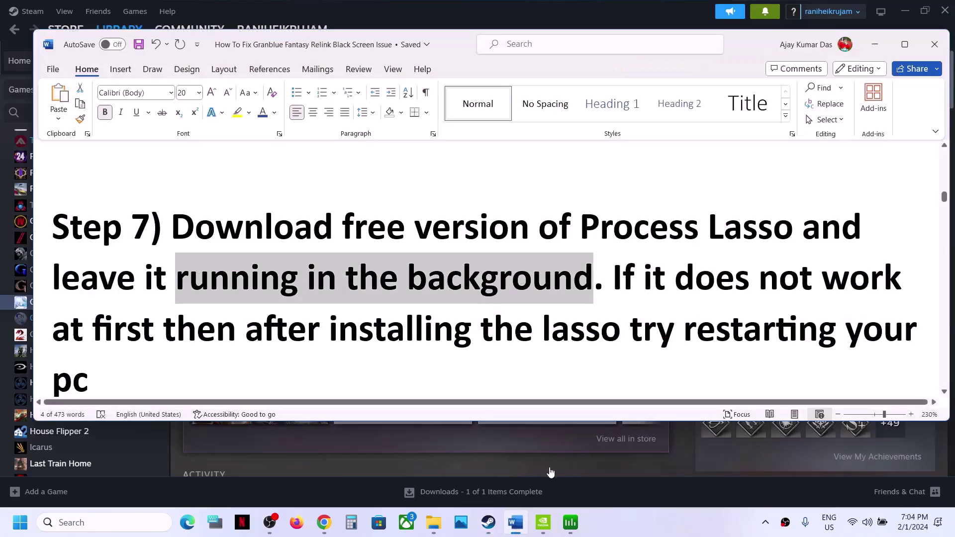
drag(617, 282, 540, 328)
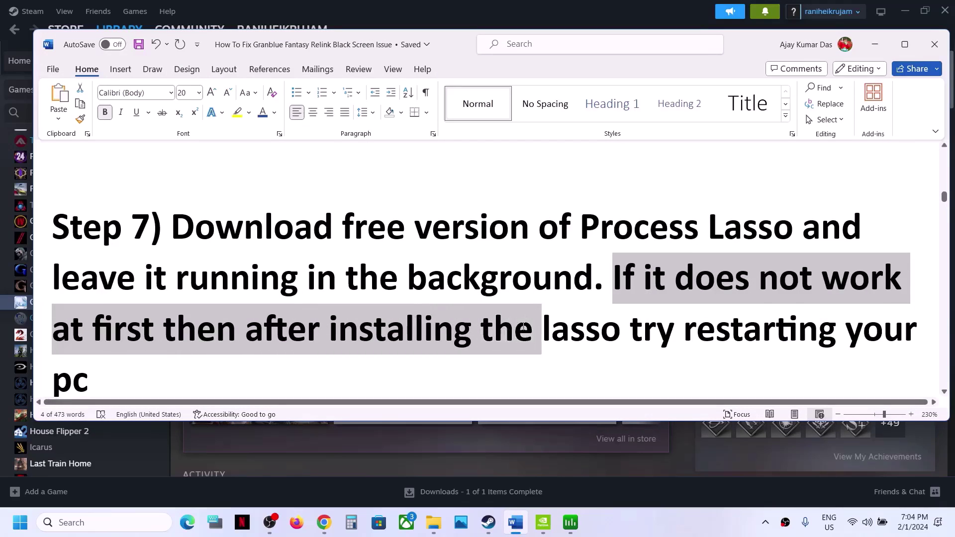
click(513, 328)
drag(351, 334, 627, 331)
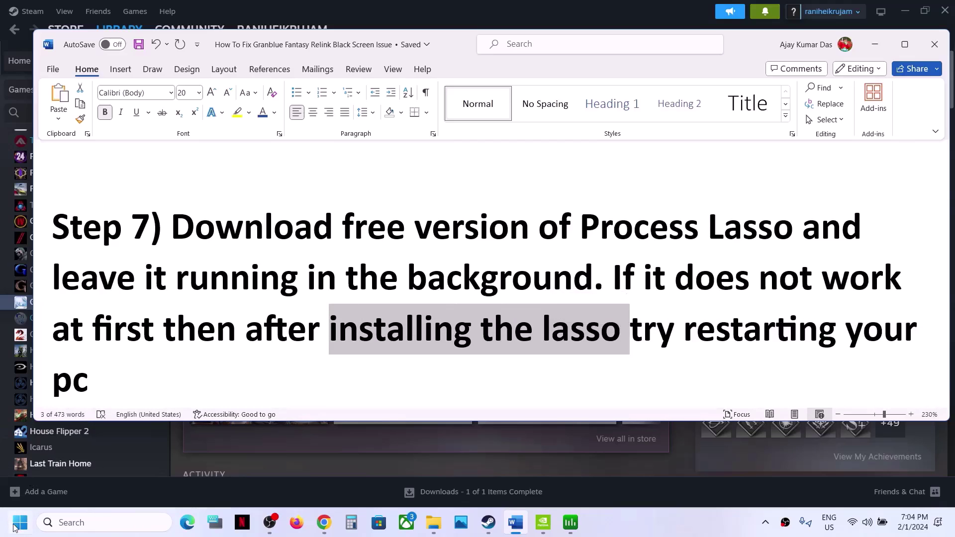
click(14, 527)
click(360, 480)
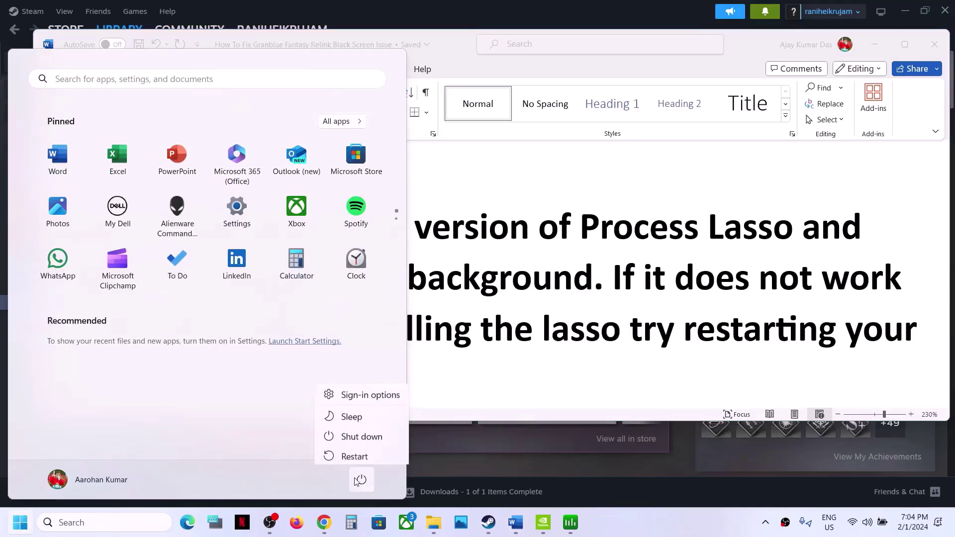
Step: Dismiss the power options, view the running Process Lasso window, minimize it and return to Steam
click(586, 349)
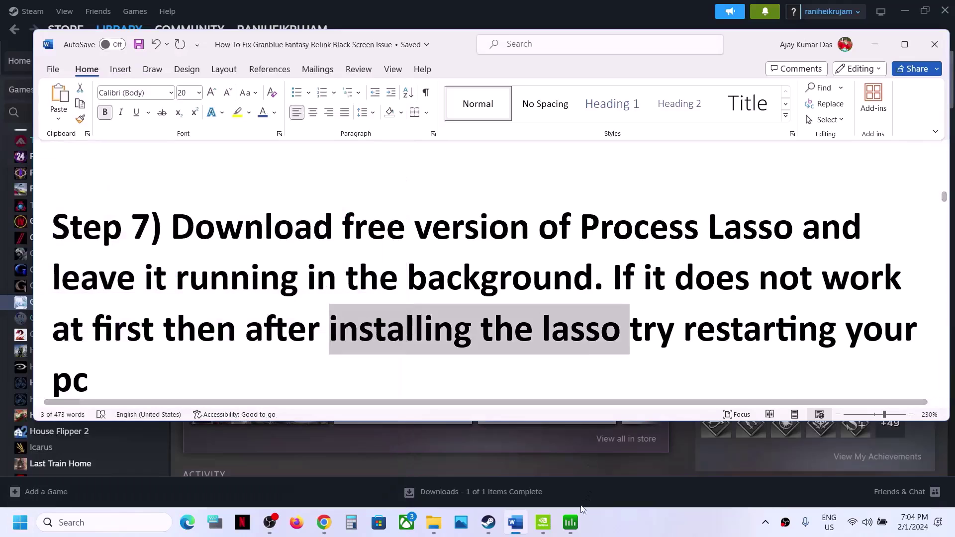
click(570, 522)
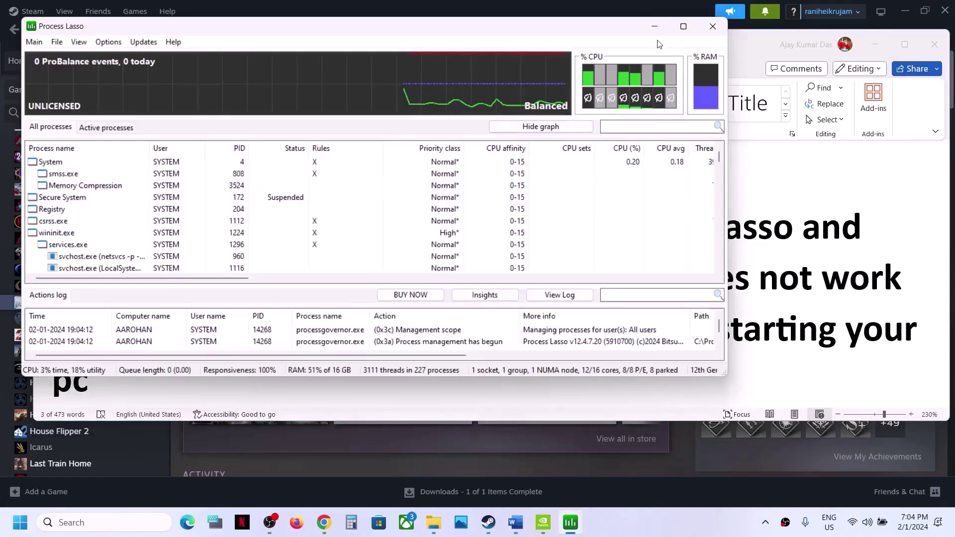
click(655, 26)
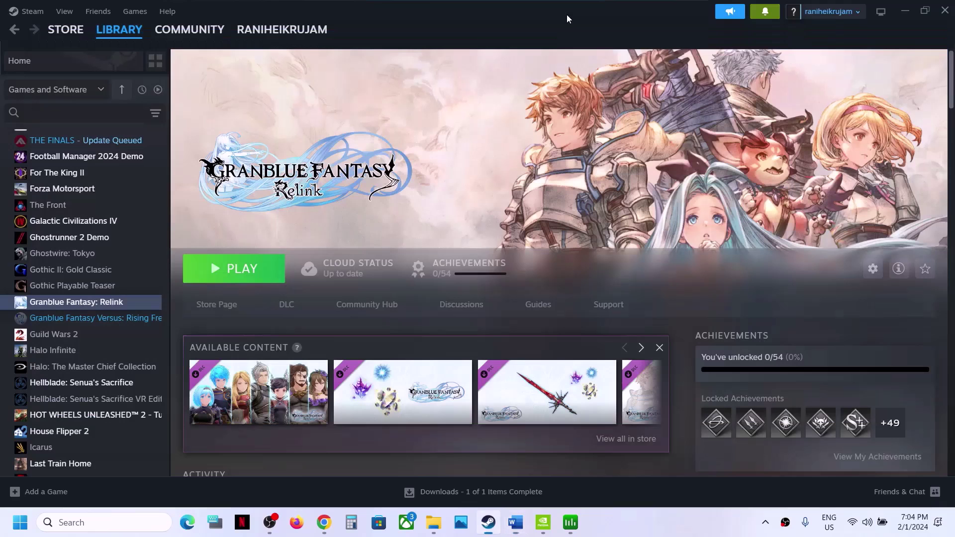
click(566, 14)
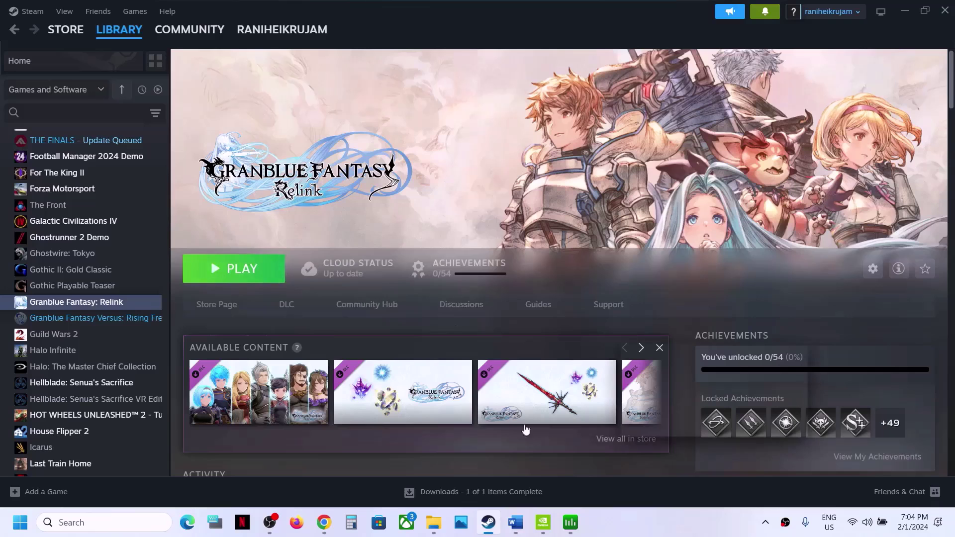
Step: Switch to the Word document and read Step 8 about allowing the game through the antivirus program and Windows Security
click(522, 511)
scroll(416, 349, down, 5)
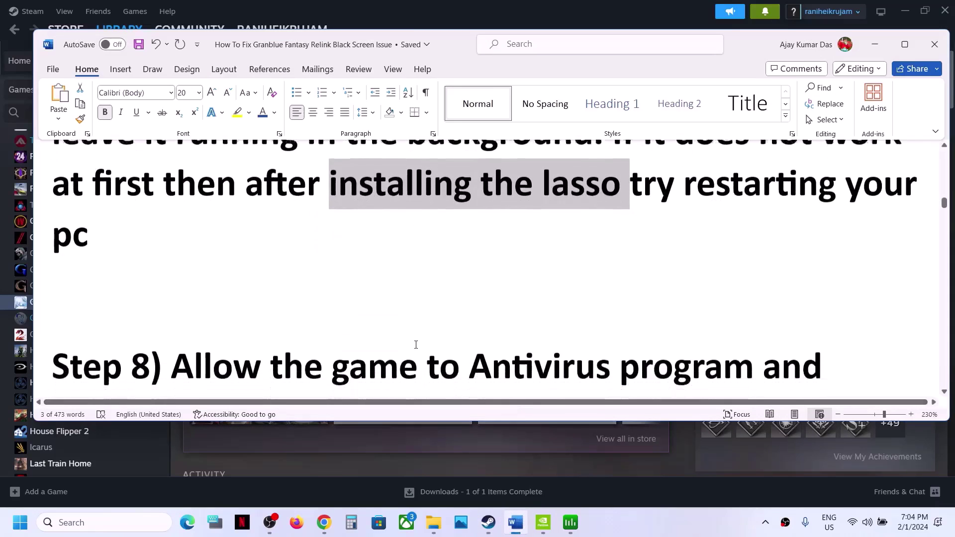
drag(185, 247, 715, 269)
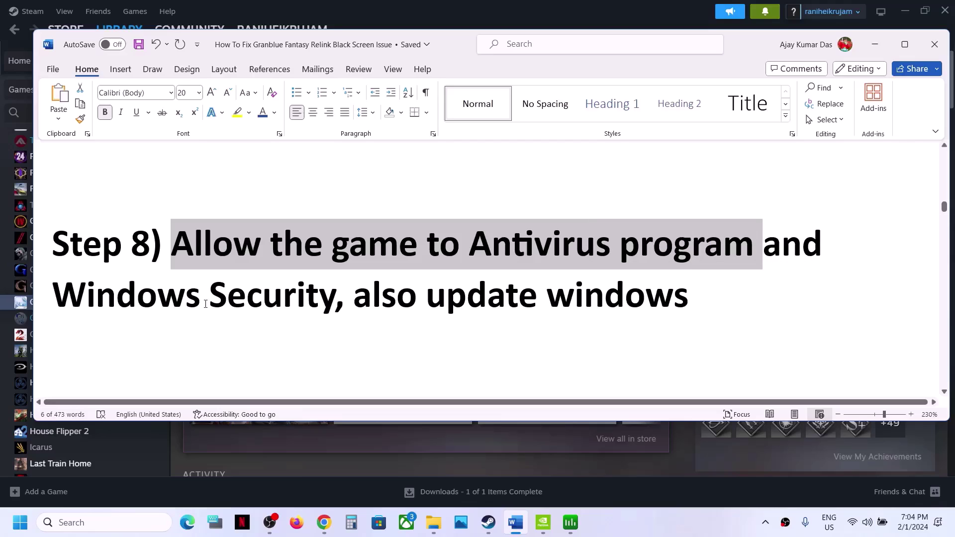
Step: Open Windows Settings and go through Windows Security's ransomware protection to the apps allowed through Controlled folder access
key(super+i)
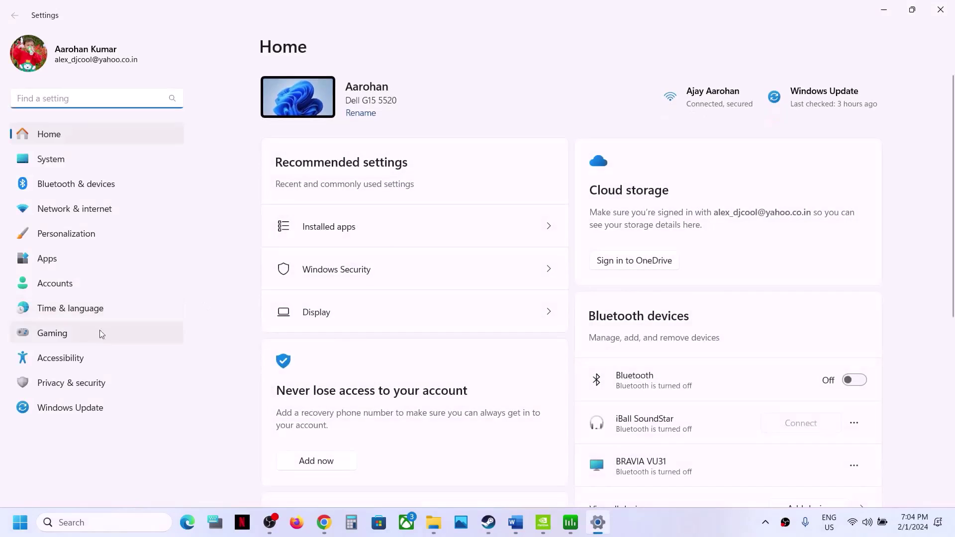
click(84, 381)
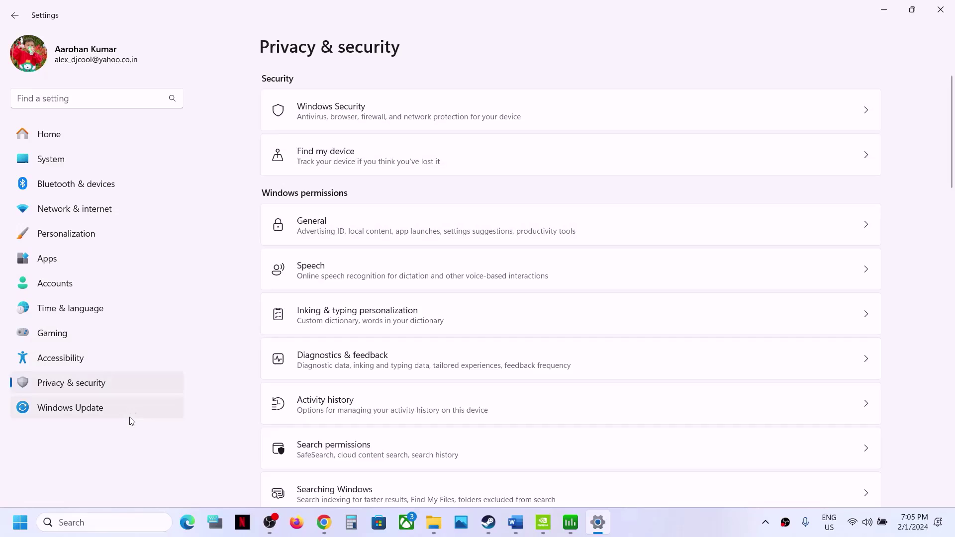
click(347, 115)
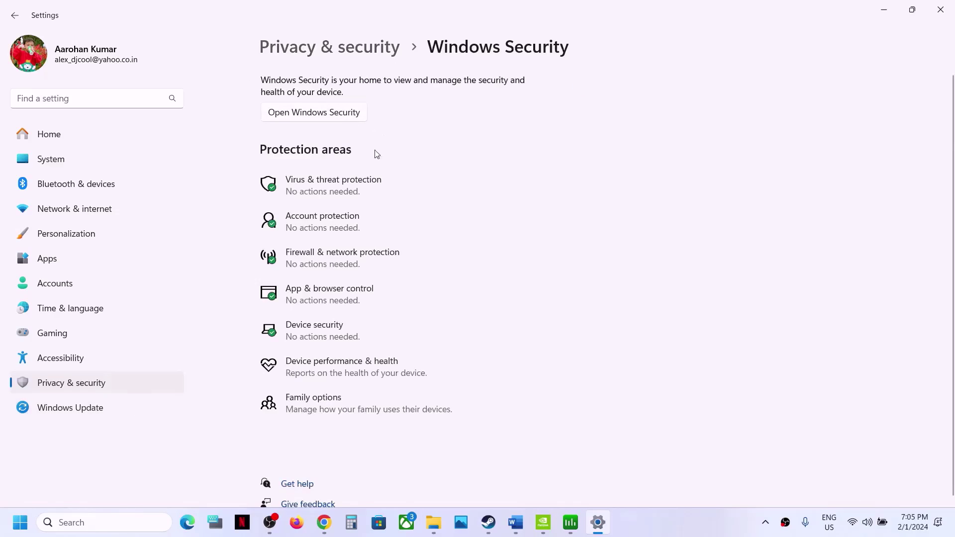
click(337, 182)
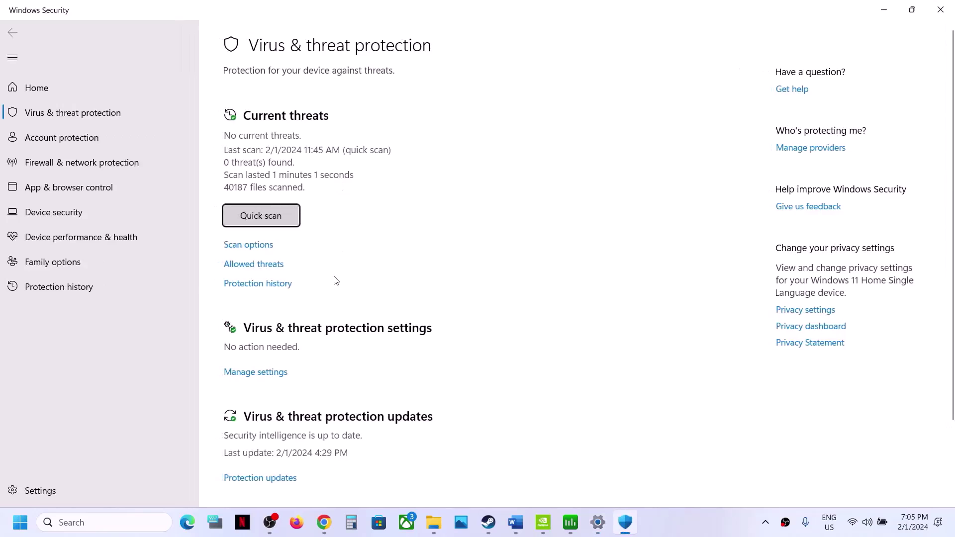
scroll(333, 279, down, 2)
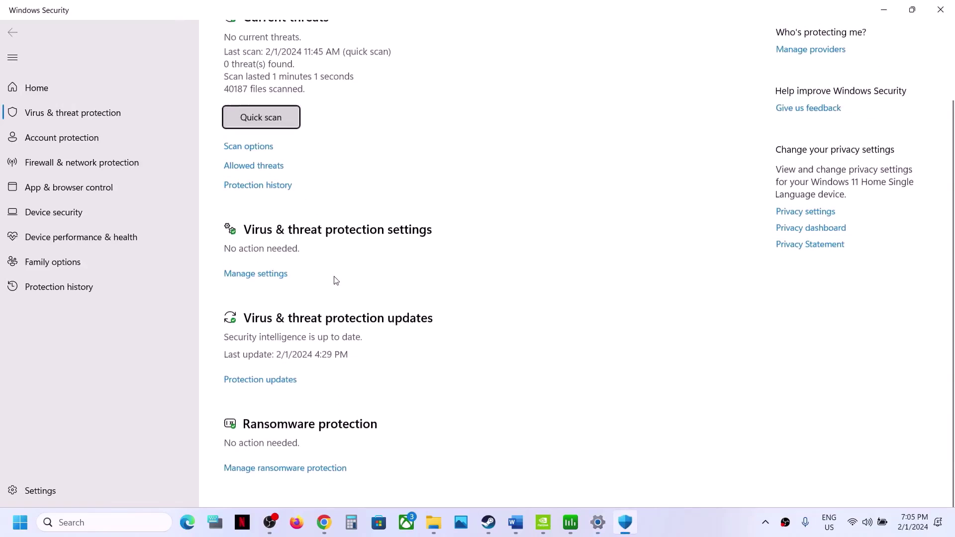
click(274, 470)
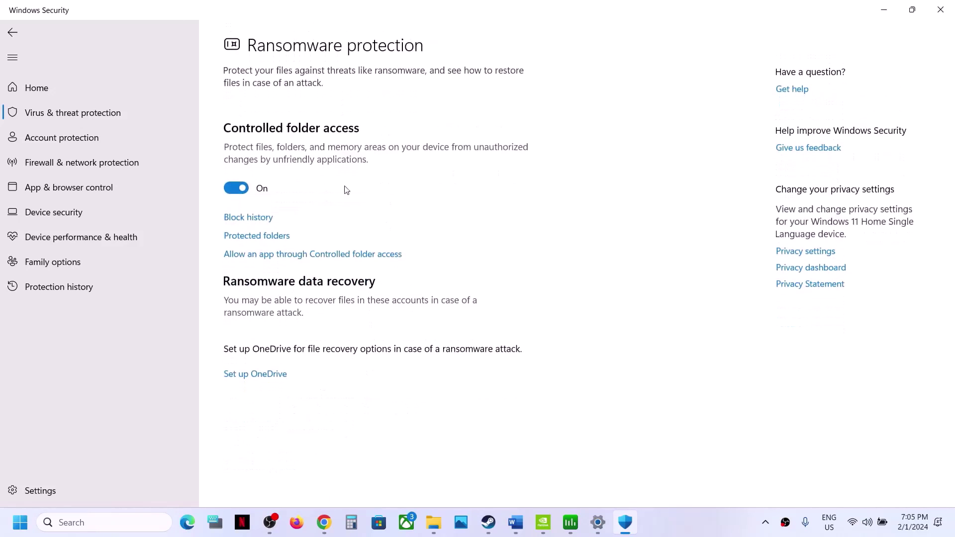
click(307, 256)
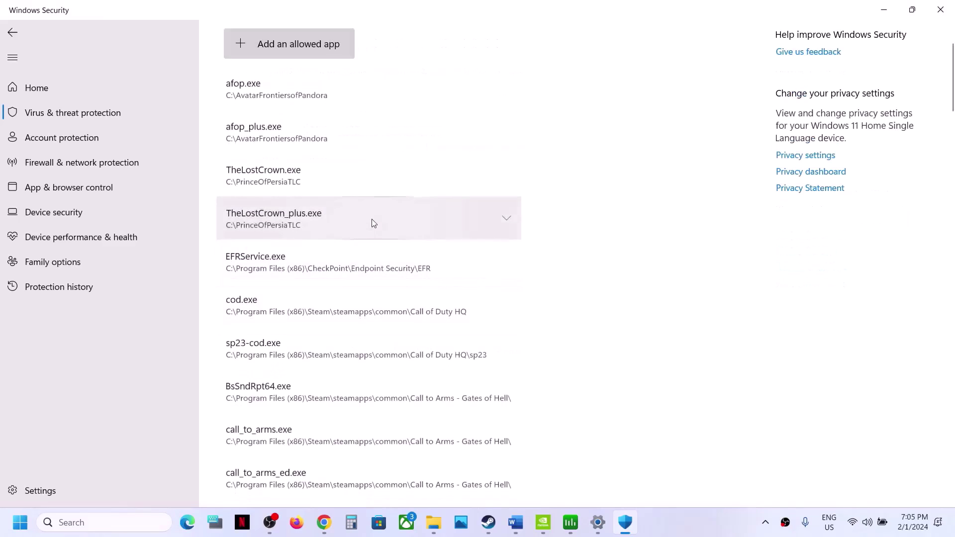
Step: Start adding an allowed app by browsing all apps, and go to the C:\Program Files (x86)\Steam folder
click(302, 48)
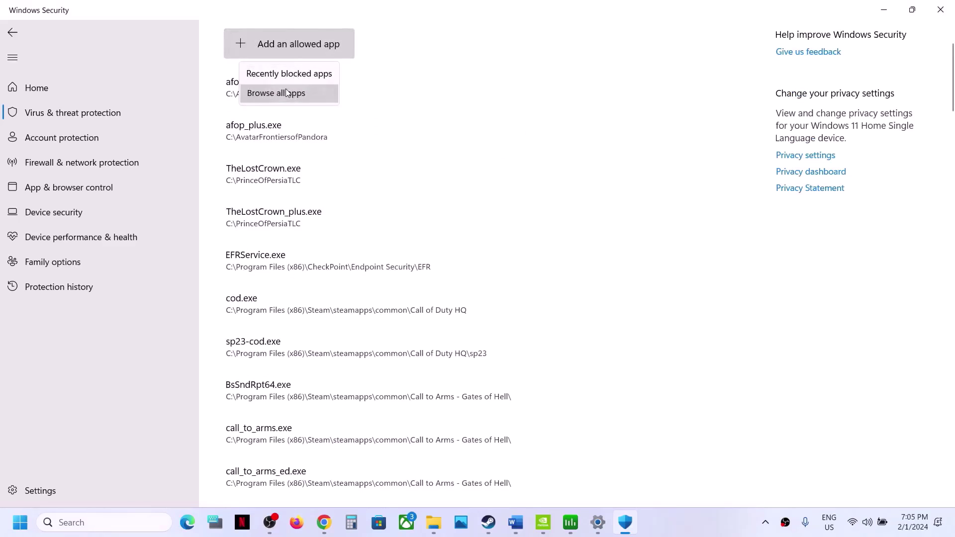
click(279, 94)
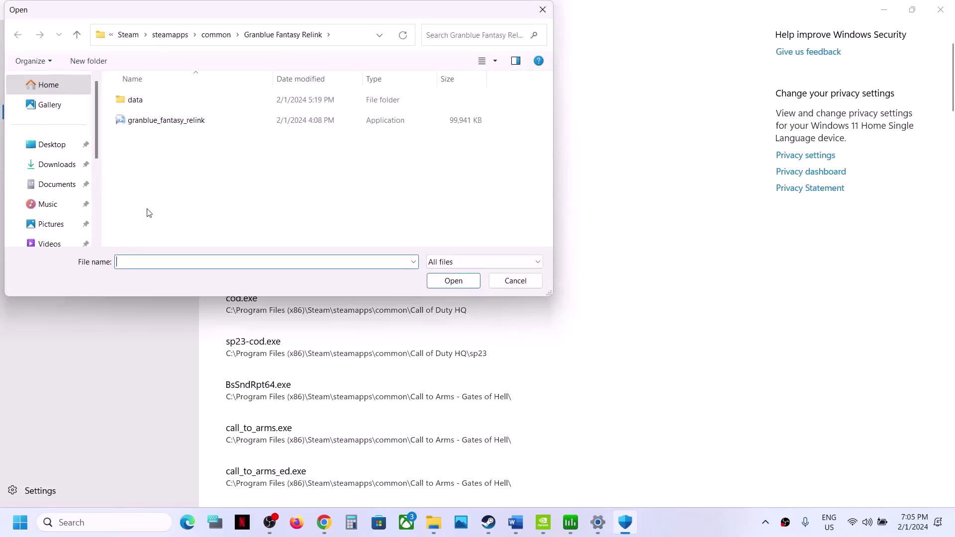
drag(94, 152, 97, 208)
click(56, 225)
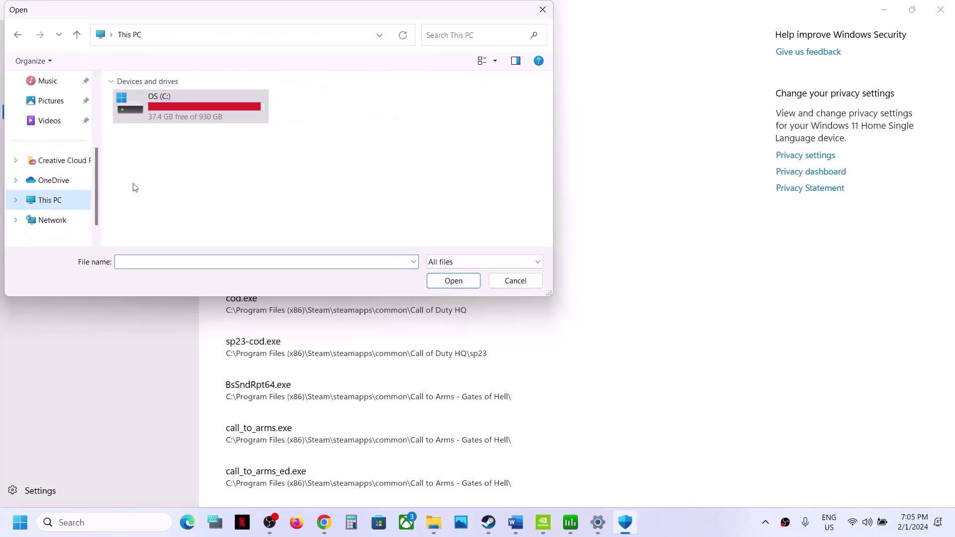
double_click(213, 109)
scroll(222, 201, down, 3)
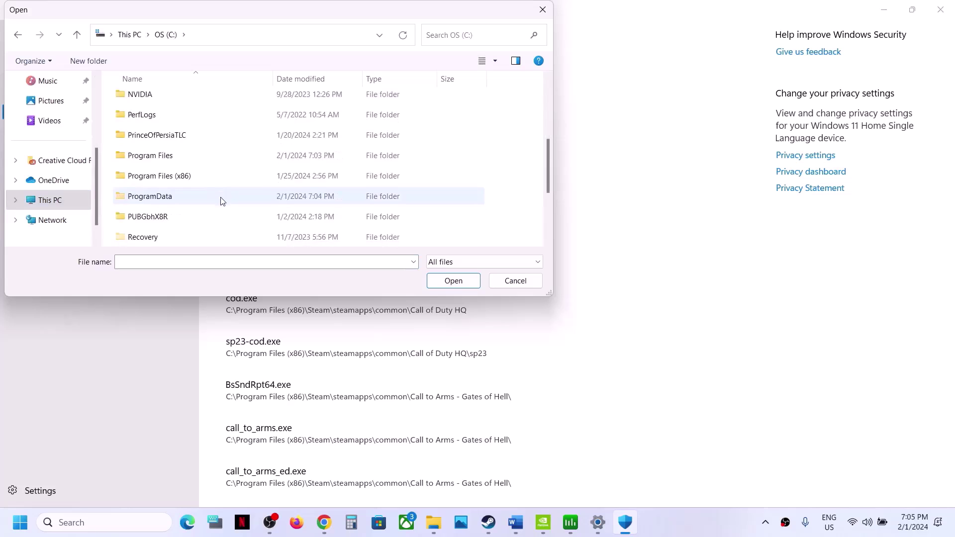
double_click(209, 177)
scroll(210, 180, down, 5)
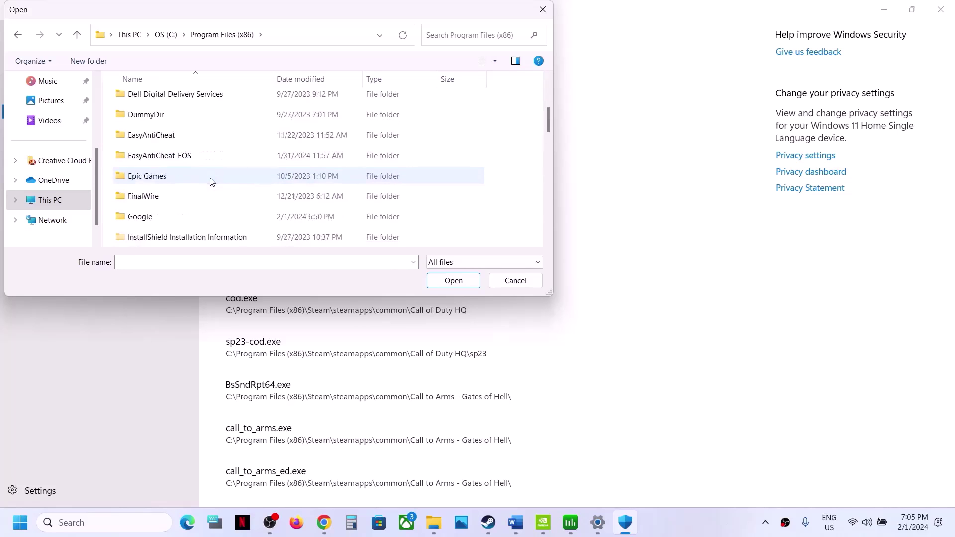
scroll(211, 182, down, 4)
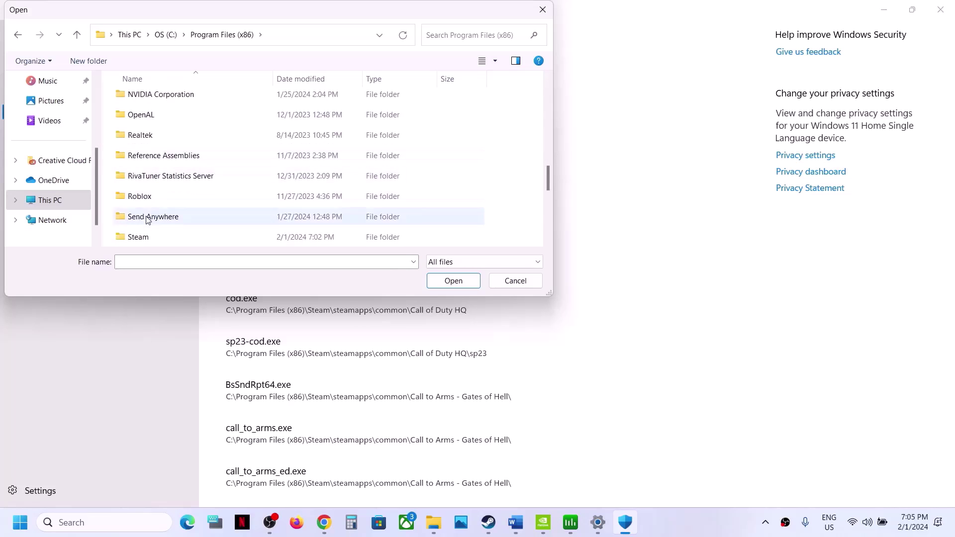
click(142, 237)
double_click(142, 237)
Step: Add granblue_fantasy_relink from steamapps\common\Granblue Fantasy Relink as an app allowed through Controlled folder access
scroll(175, 180, down, 4)
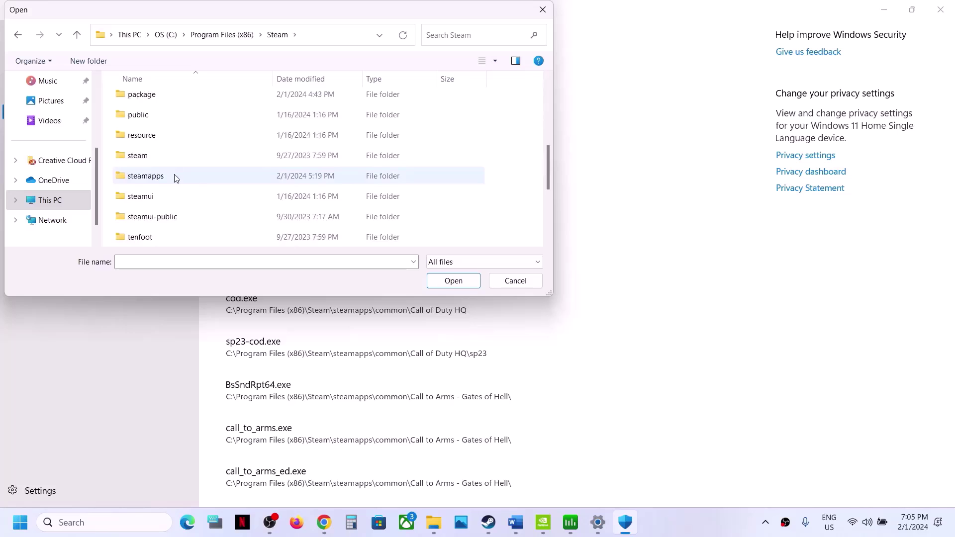
double_click(176, 178)
double_click(168, 105)
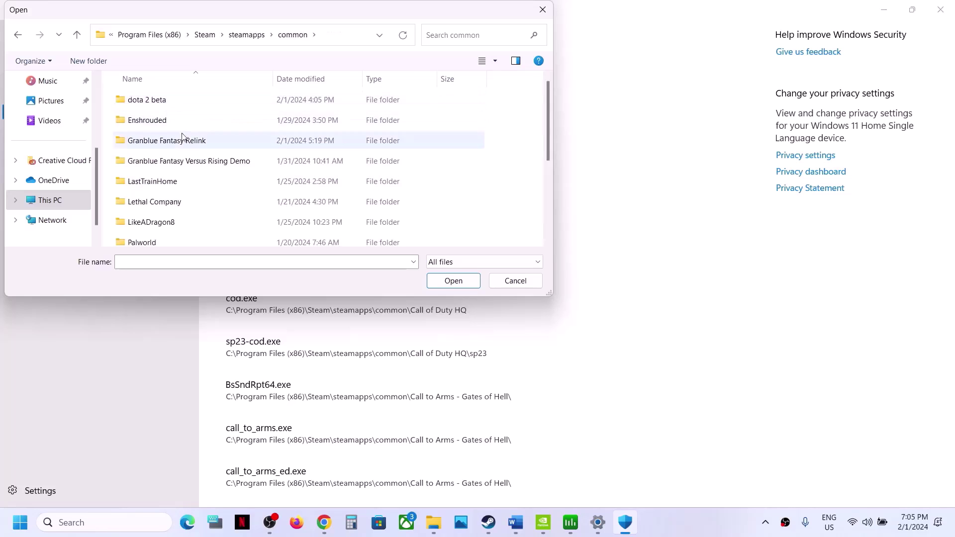
click(174, 148)
double_click(196, 143)
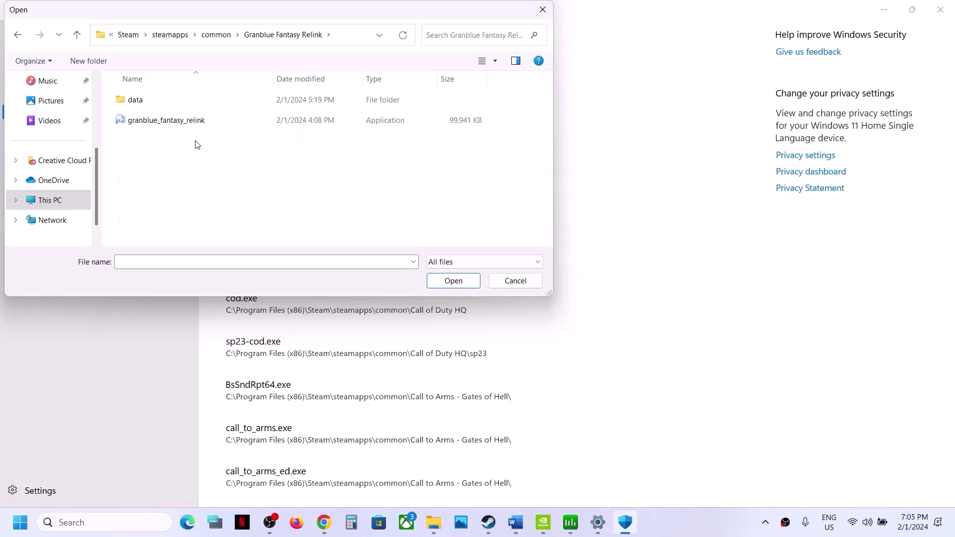
click(193, 123)
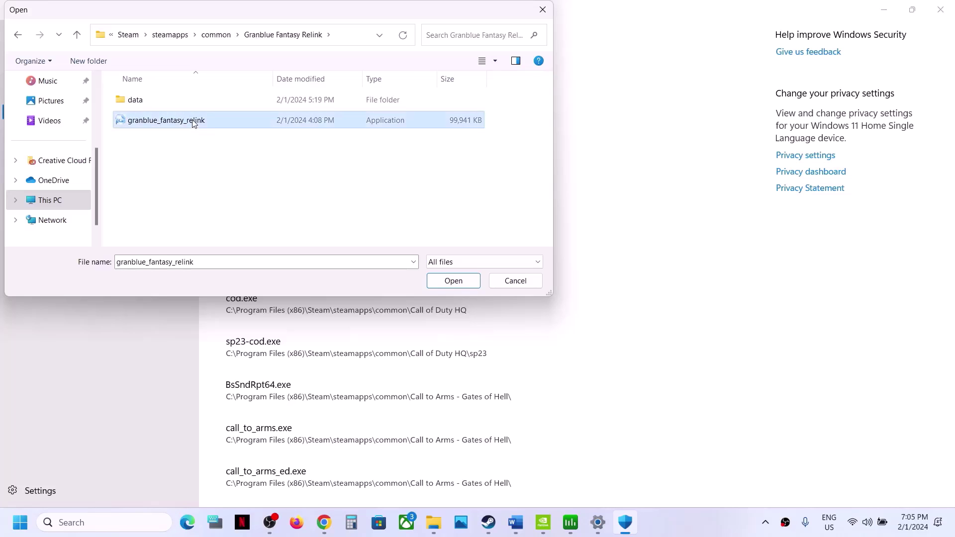
click(453, 280)
Step: Open the Windows Defender Firewall allowed apps list from Control Panel and unlock its settings for changes
click(117, 528)
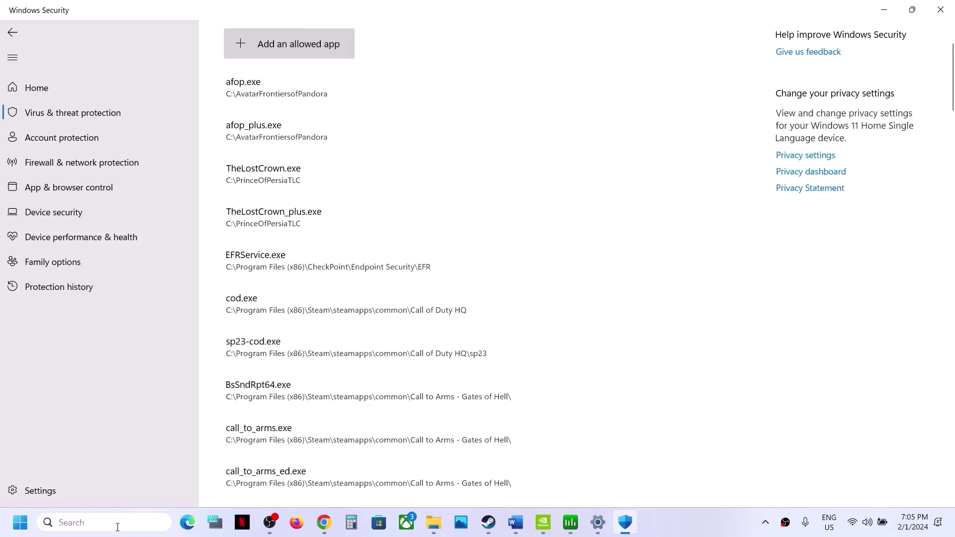
text(control)
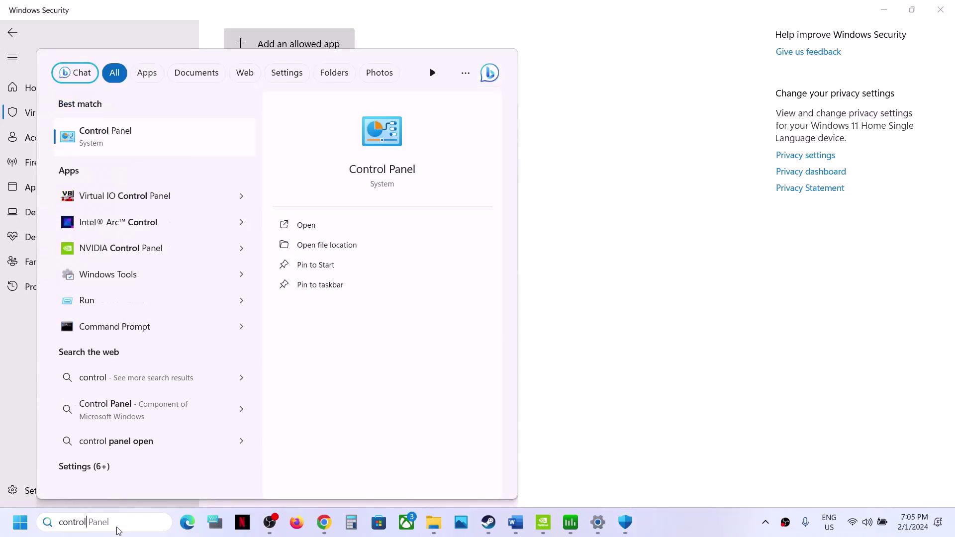
key(Return)
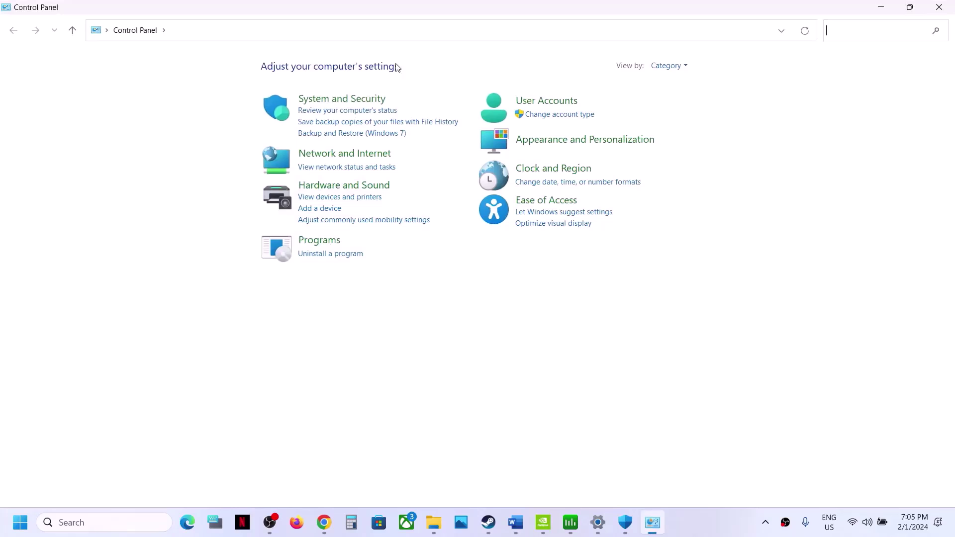
click(363, 98)
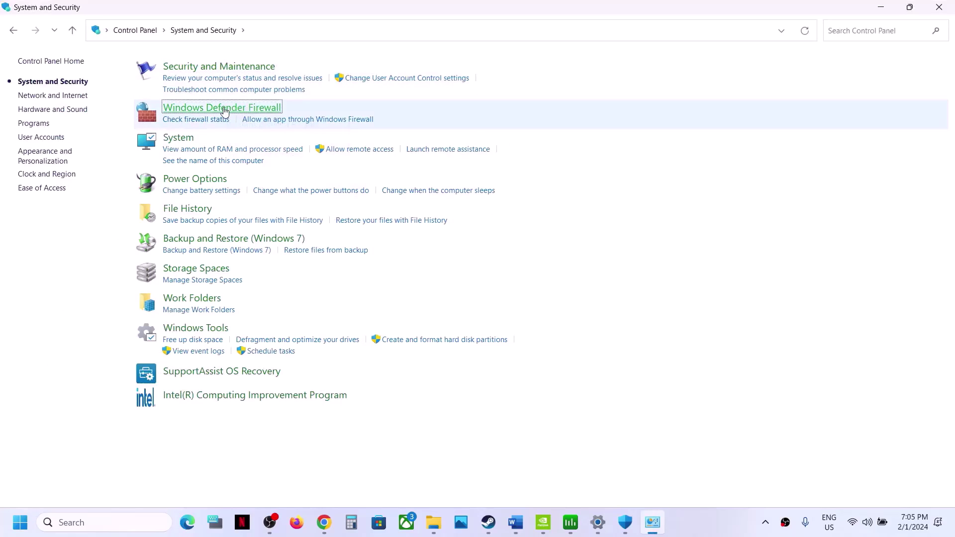
click(224, 109)
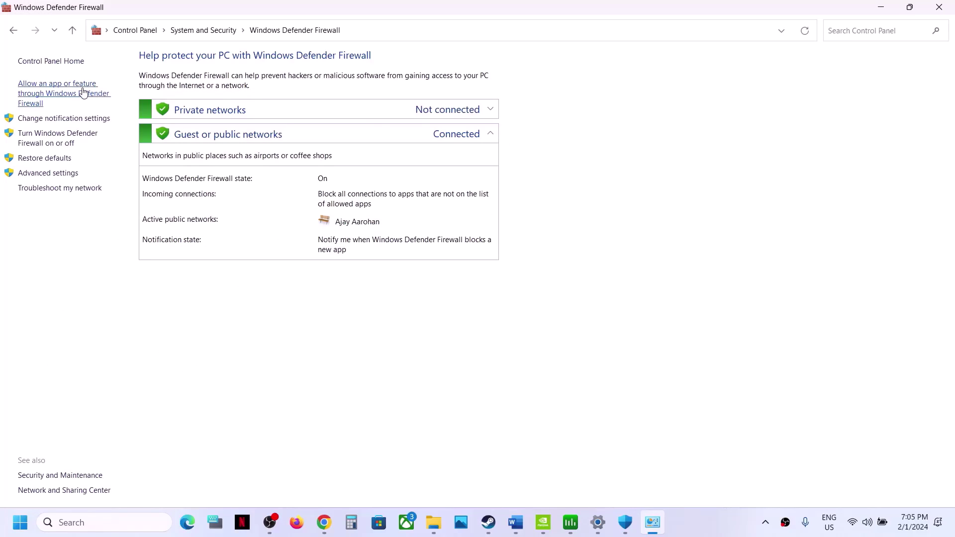
click(83, 93)
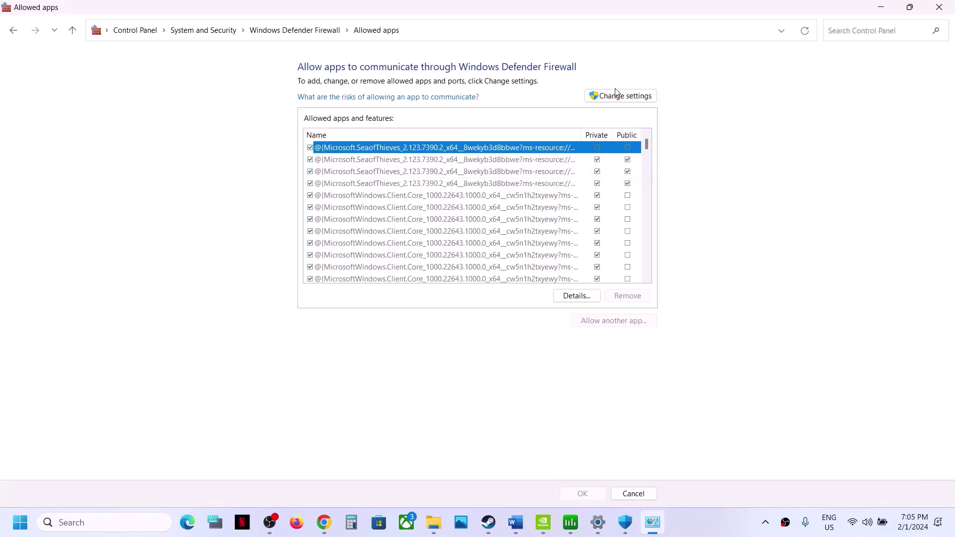
click(616, 95)
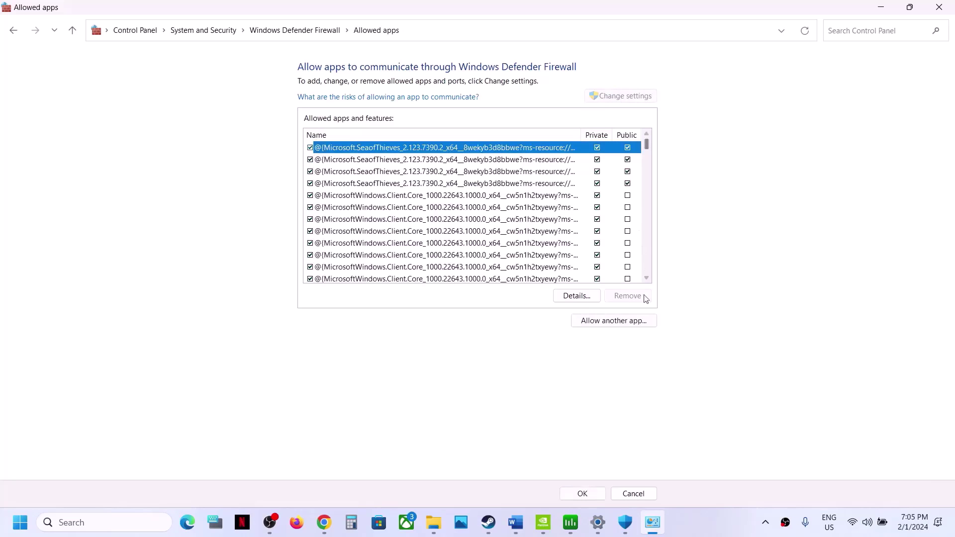
Step: Start allowing another app through the firewall and browse to the steamapps\common\Granblue Fantasy Relink folder
click(630, 323)
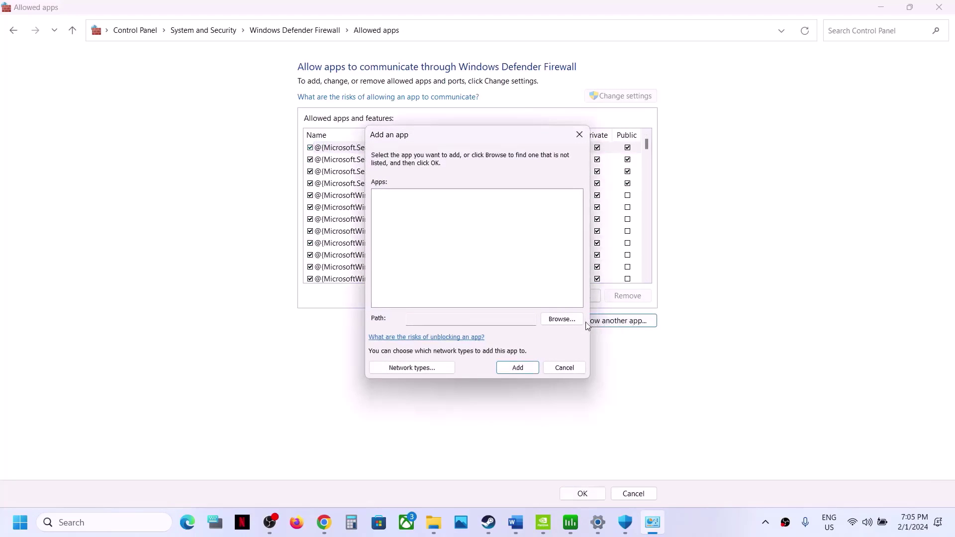
click(562, 319)
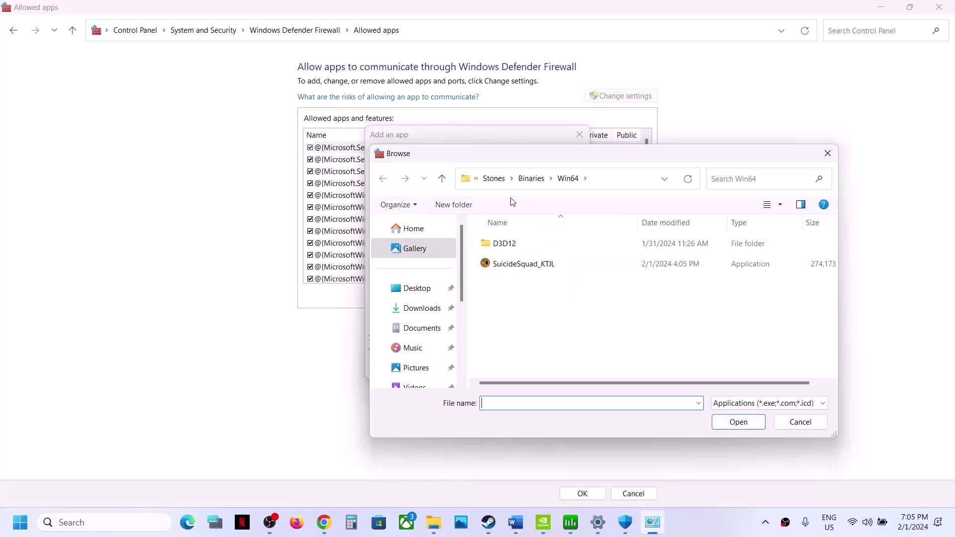
click(494, 180)
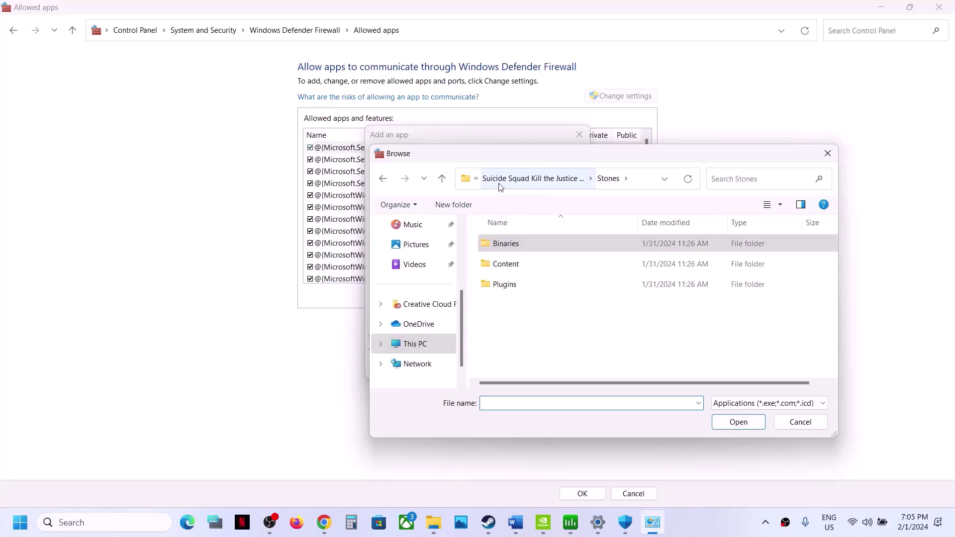
click(499, 184)
click(496, 184)
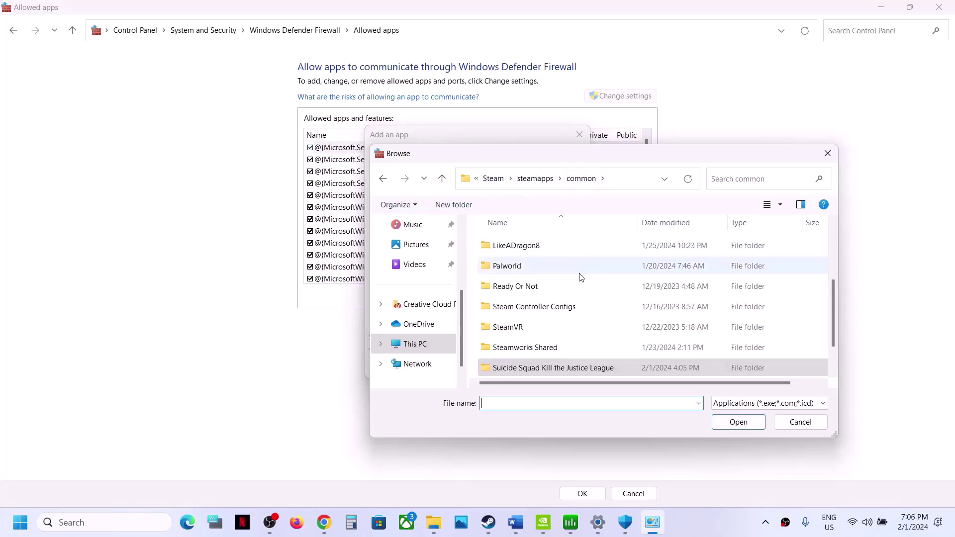
scroll(580, 276, down, 1)
scroll(577, 275, up, 5)
double_click(558, 285)
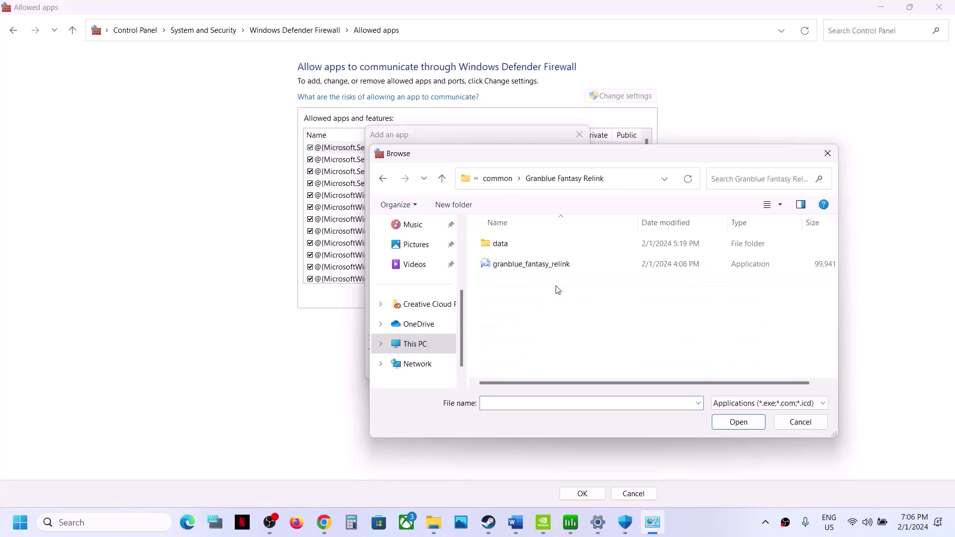
Step: Try to add granblue_fantasy_relink to the firewall's allowed apps, and leave the Add an app dialog
click(552, 269)
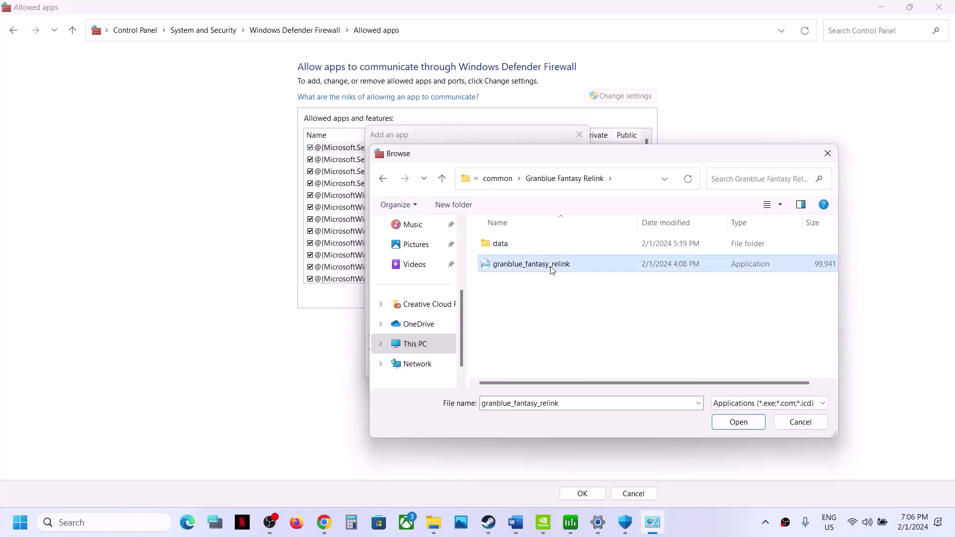
click(738, 422)
click(518, 368)
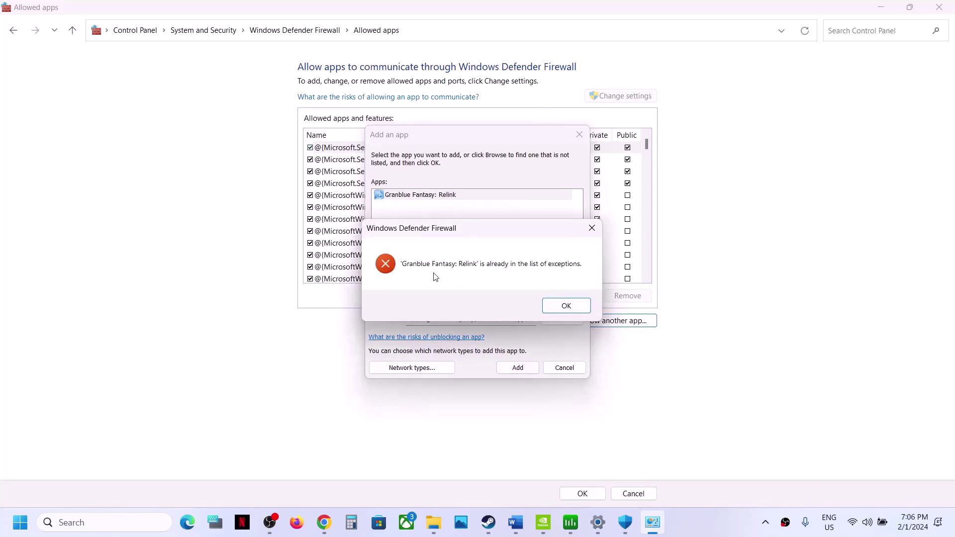
click(558, 306)
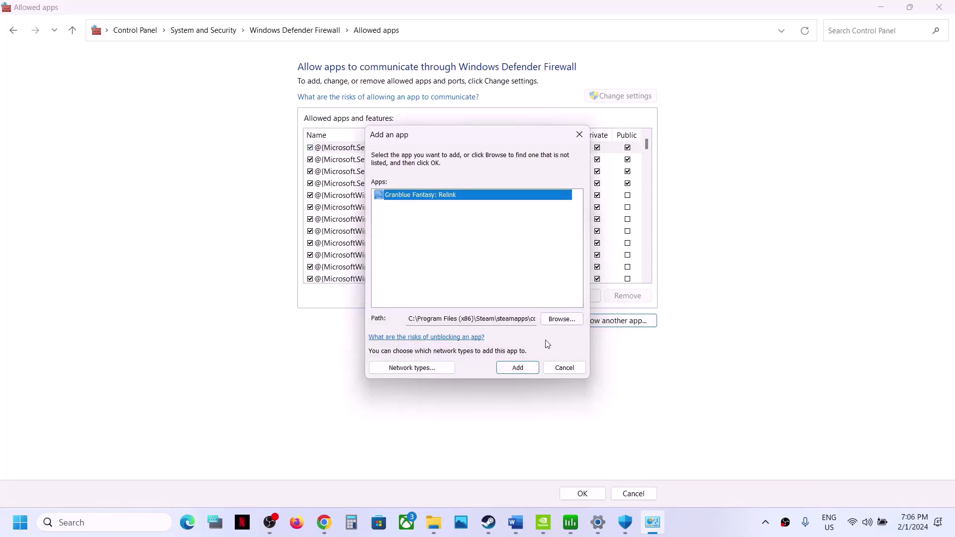
click(564, 367)
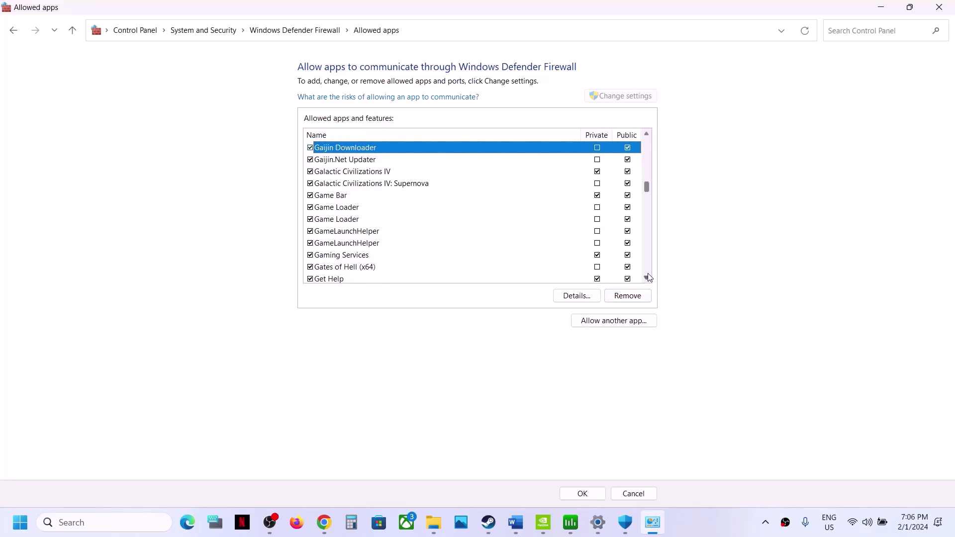
Step: Locate Granblue Fantasy: Relink among the allowed firewall apps, confirm the list, and close the Control Panel, Windows Security and Settings windows
scroll(648, 278, down, 7)
scroll(647, 278, down, 4)
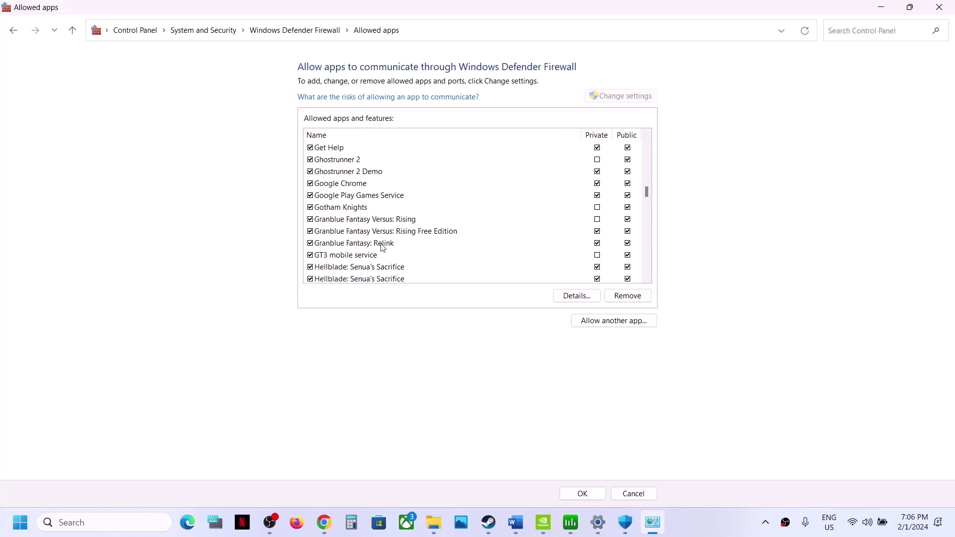
click(382, 245)
click(584, 493)
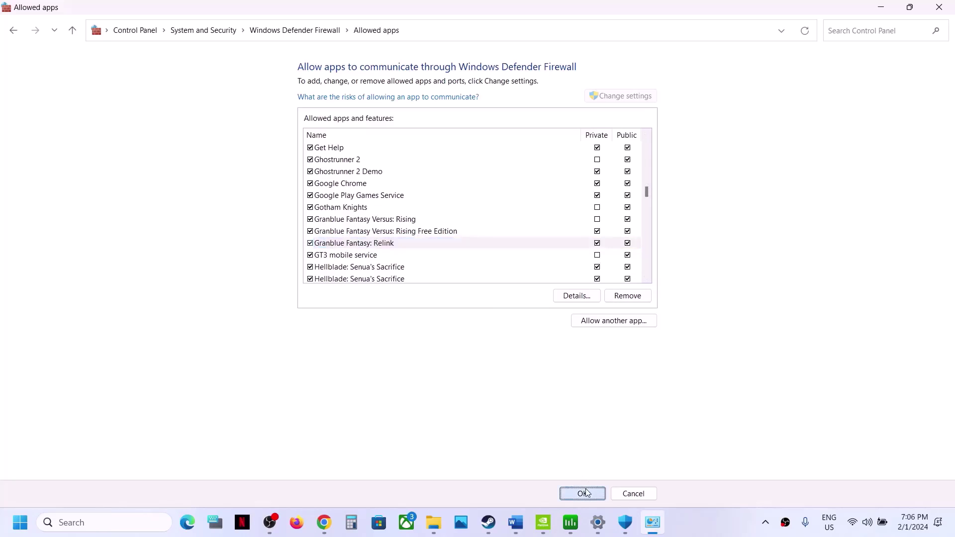
click(944, 15)
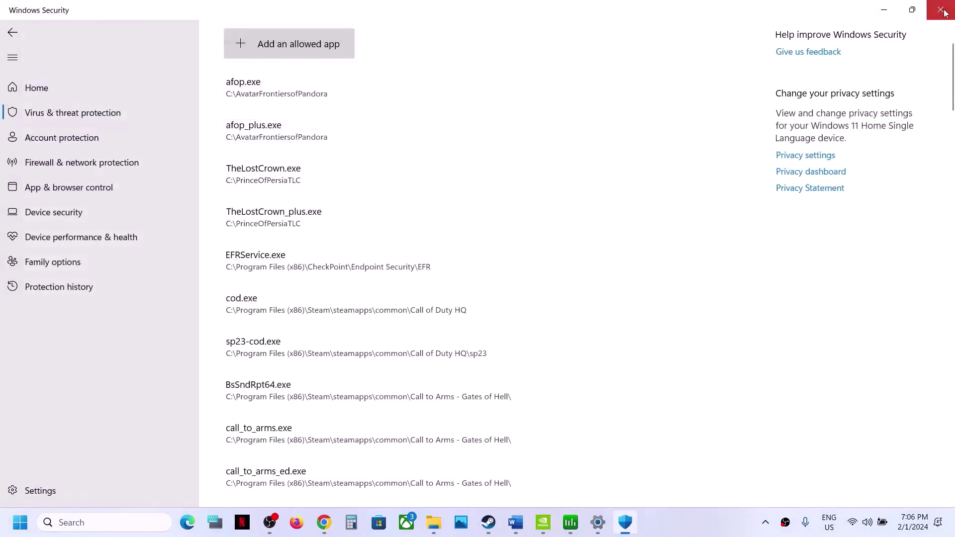
click(942, 15)
click(942, 15)
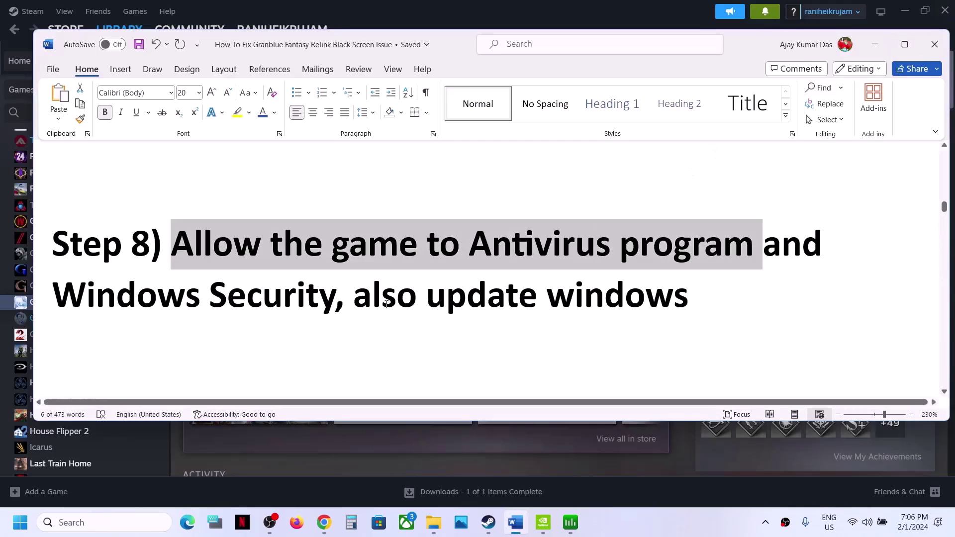
Step: Read Step 9 of the Word document about a clean graphics driver installation, including the NVIDIA and AMD download links
scroll(386, 305, down, 3)
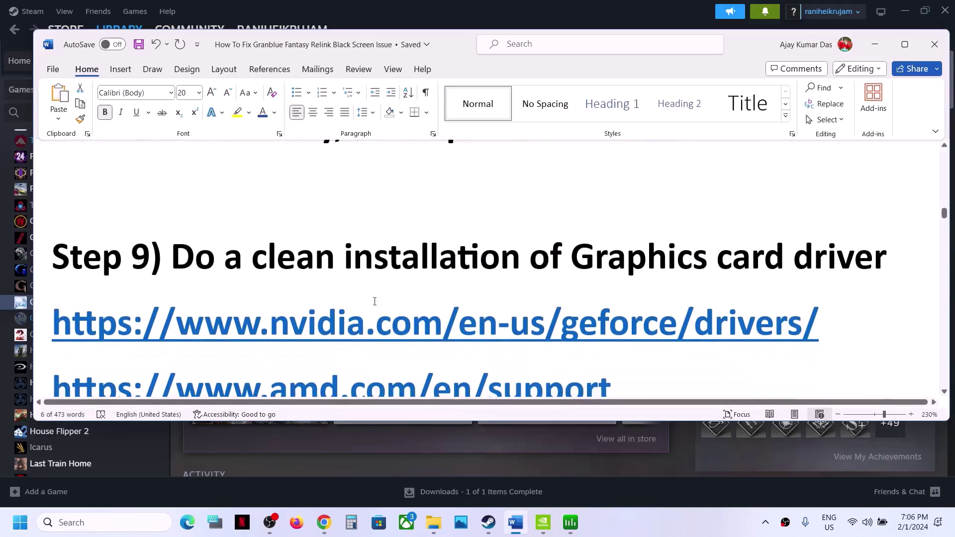
drag(195, 262, 748, 239)
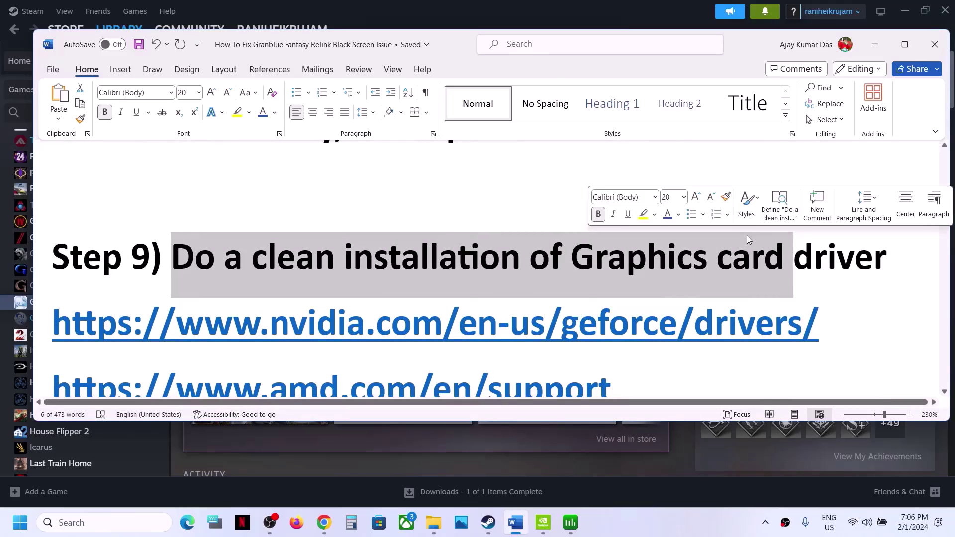
scroll(374, 327, down, 2)
drag(283, 222, 442, 221)
drag(268, 287, 451, 287)
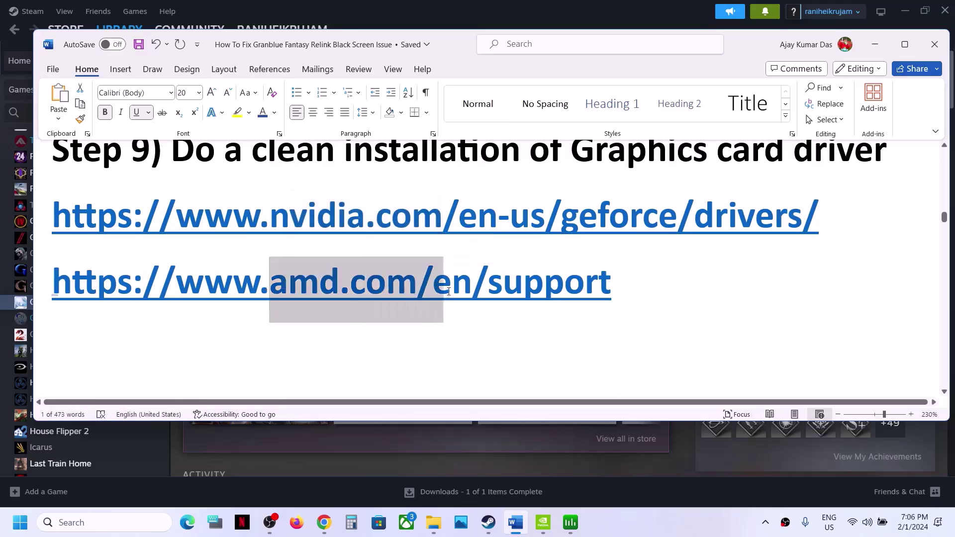
click(700, 482)
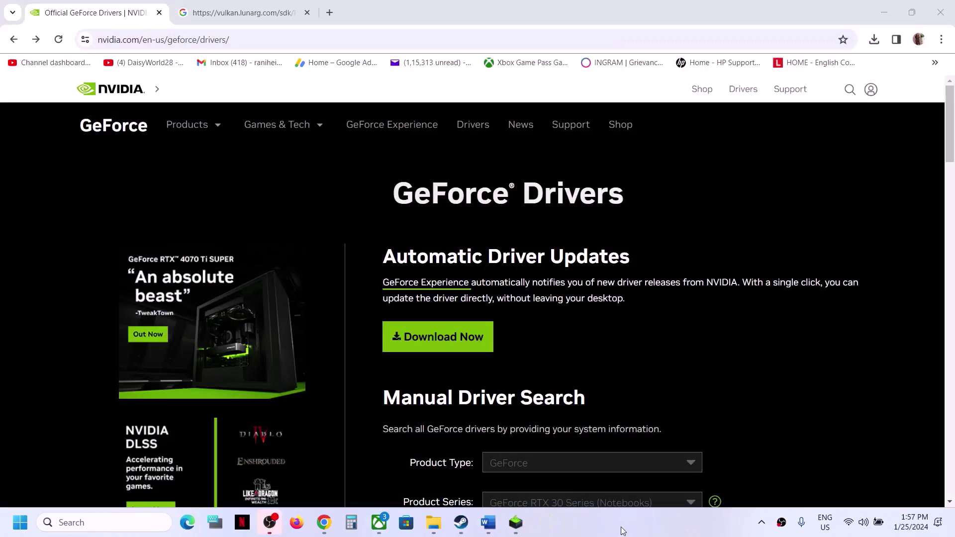
Step: In NVIDIA's manual driver search, choose GeForce, GeForce RTX 30 Series (Notebooks) and GeForce RTX 3050 Laptop GPU
scroll(568, 349, down, 5)
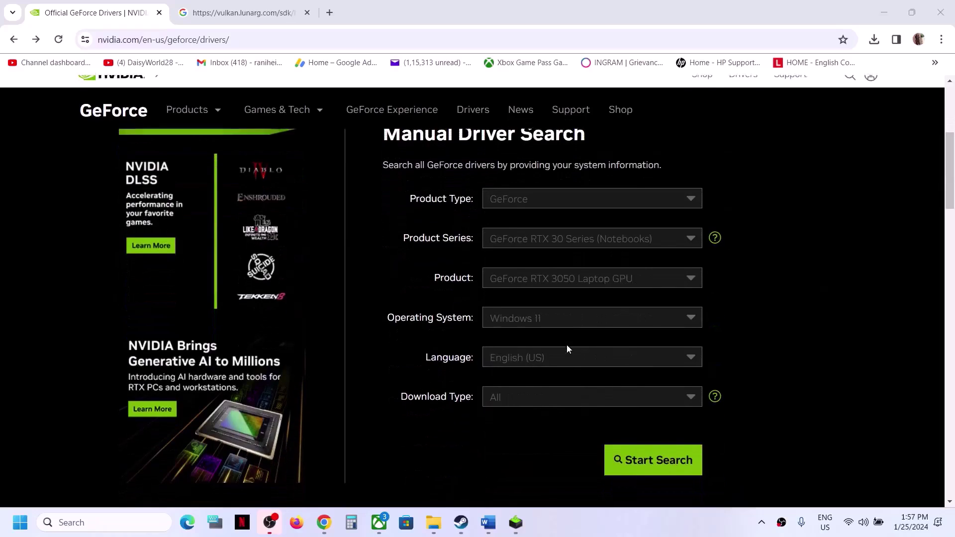
click(554, 205)
drag(436, 238, 536, 242)
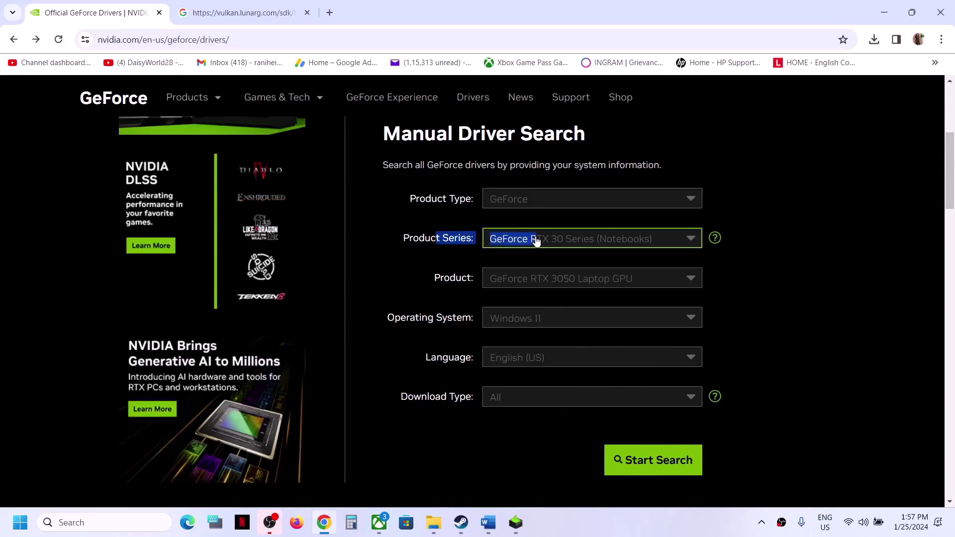
click(536, 242)
click(571, 296)
drag(460, 267, 535, 282)
click(535, 282)
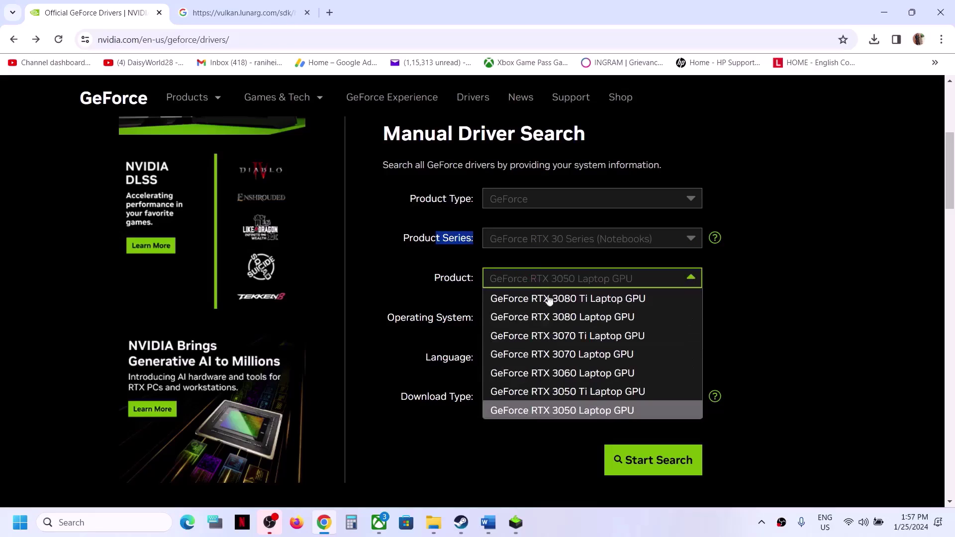
click(564, 411)
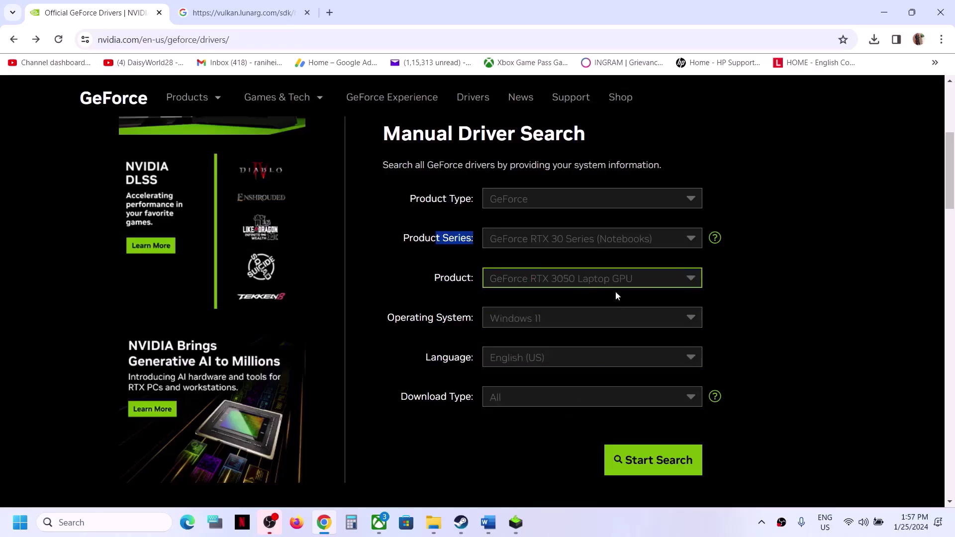
click(453, 275)
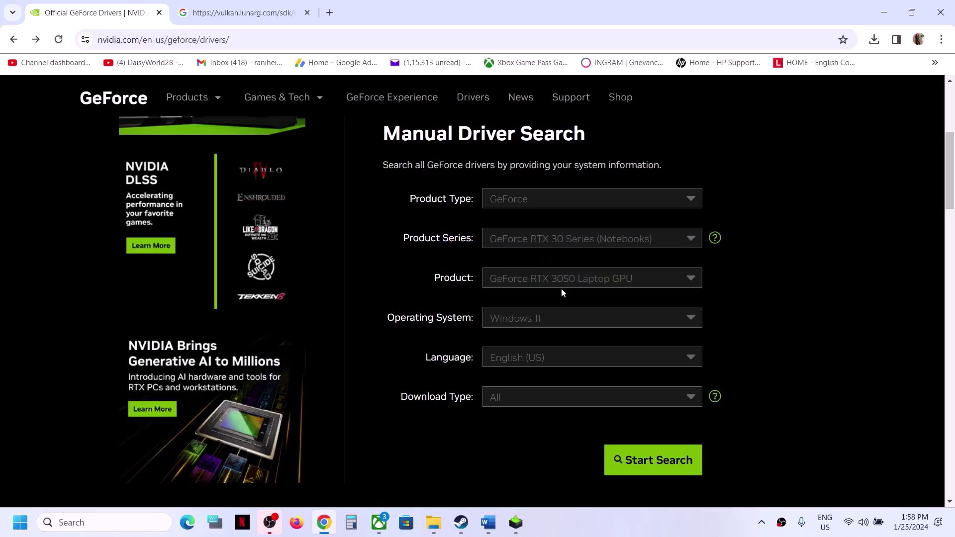
Step: Set the operating system to Windows 11 and start the driver search
click(550, 319)
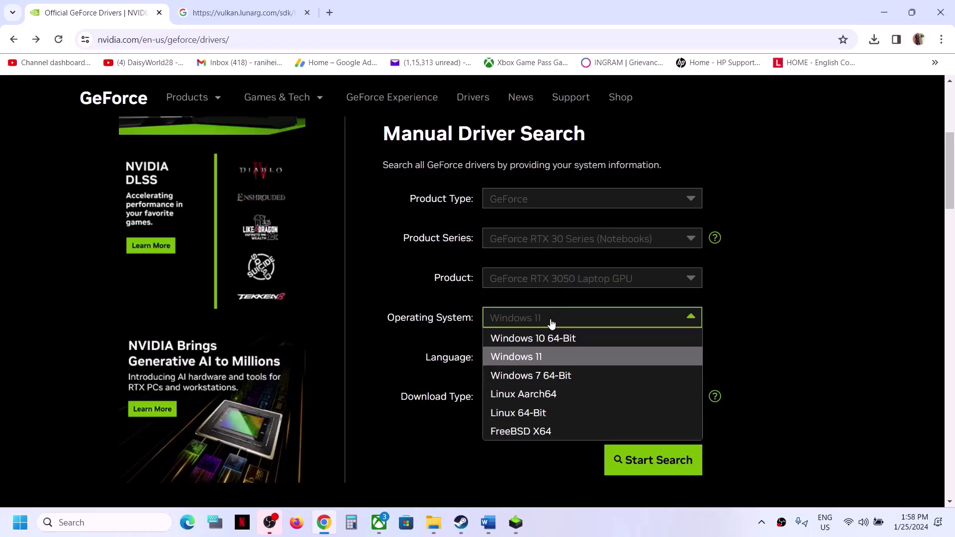
click(543, 359)
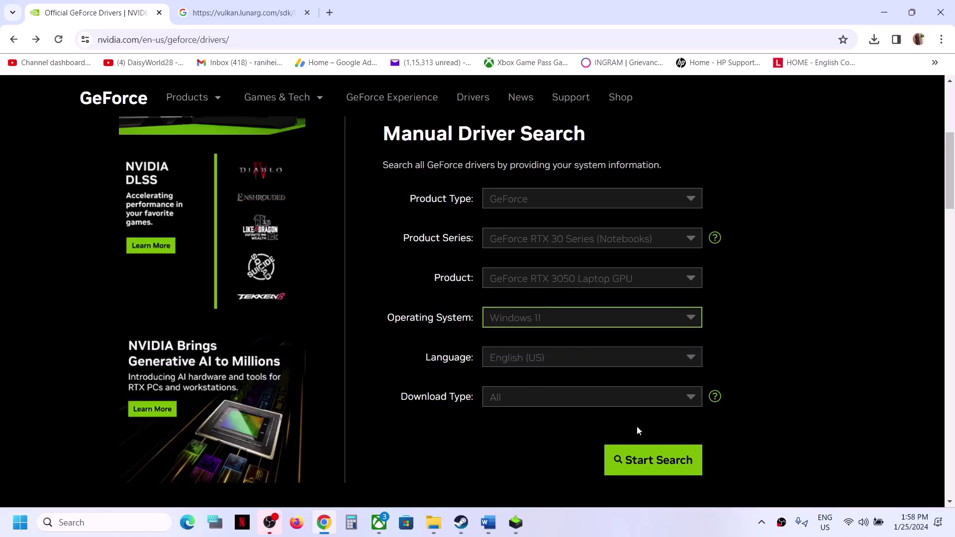
click(653, 461)
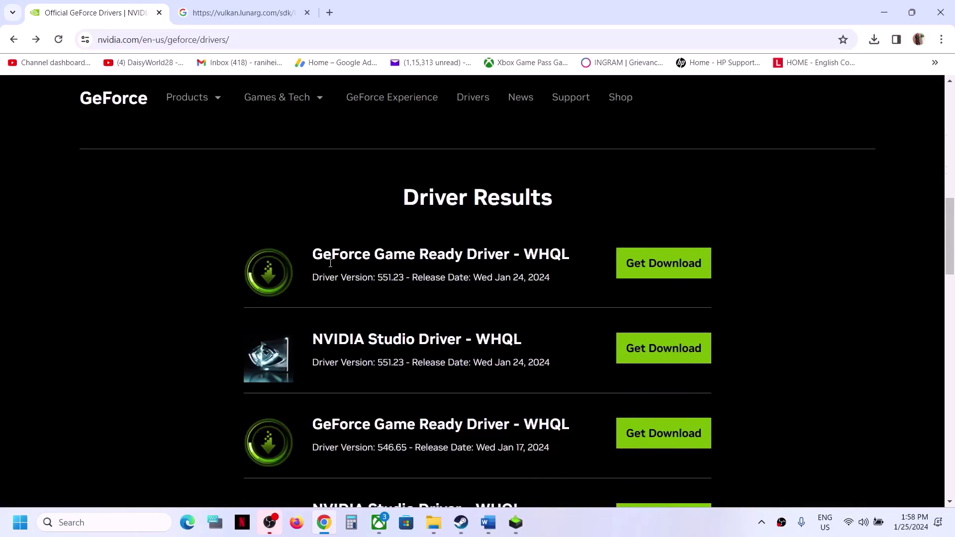
Step: Download the GeForce Game Ready Driver version 551.23 and check its progress in the recent downloads
drag(317, 258, 457, 262)
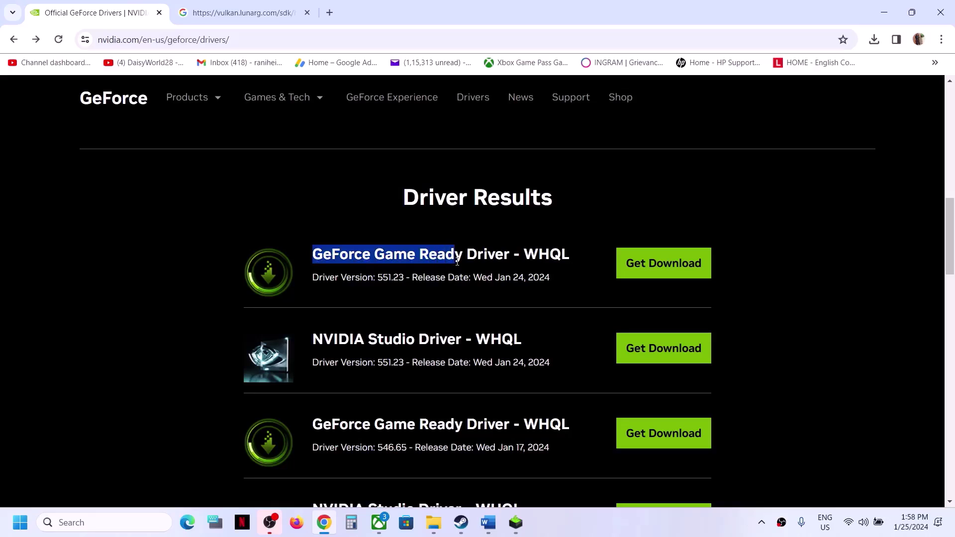
click(318, 278)
drag(378, 282, 405, 279)
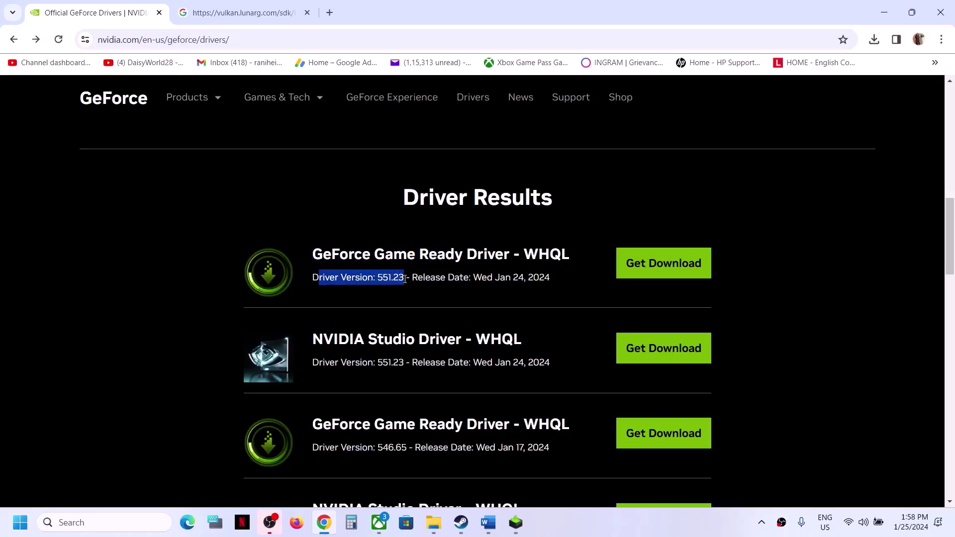
click(663, 272)
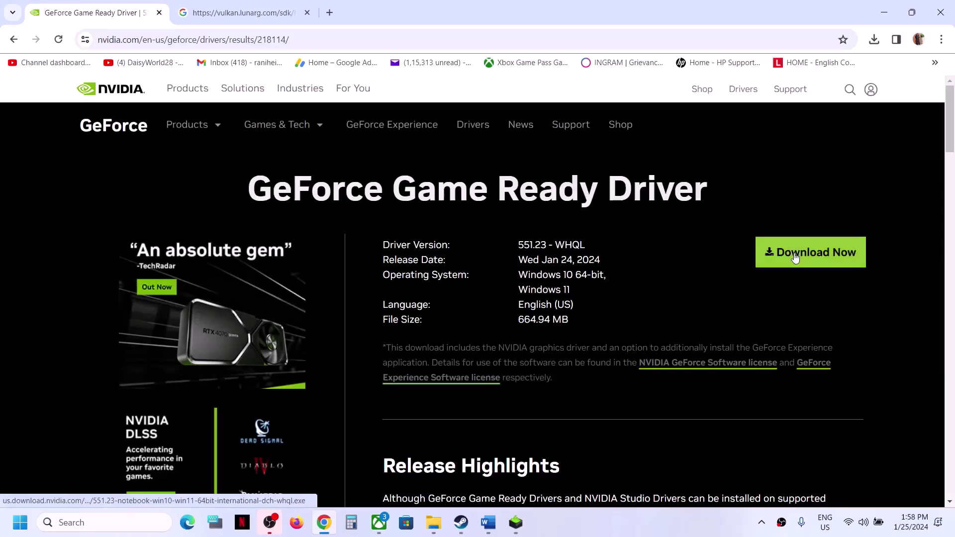
click(794, 254)
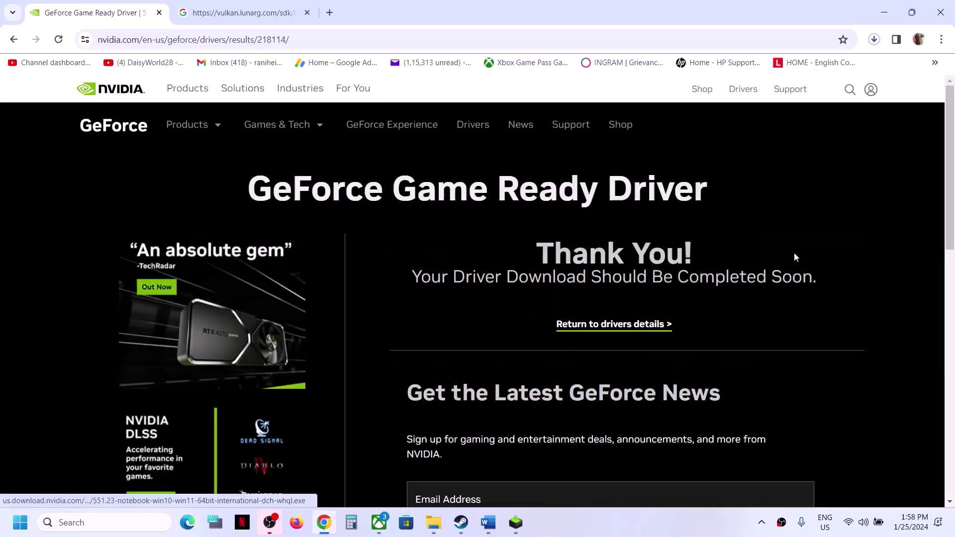
click(874, 41)
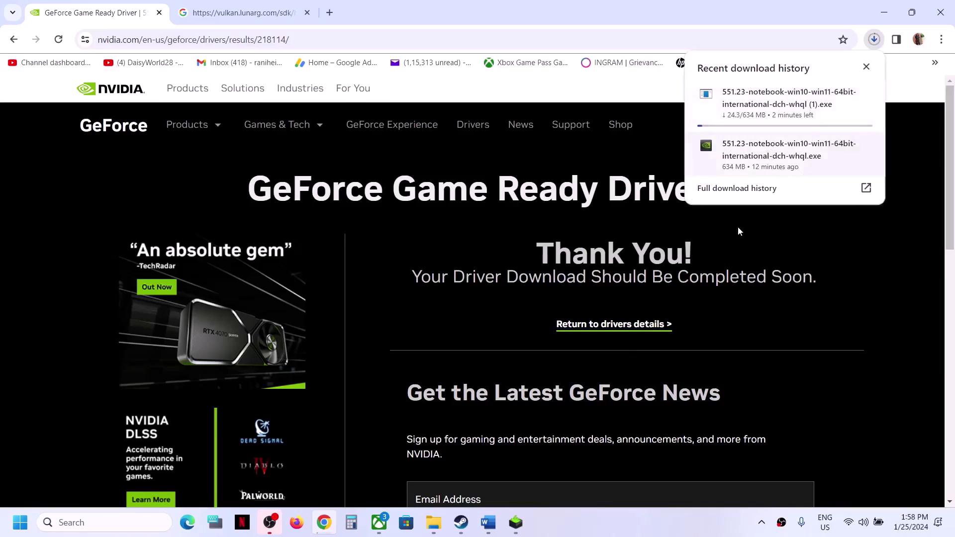
click(523, 321)
Step: Switch to the NVIDIA Installer, accept the license agreement, and start a Custom (Advanced) installation with Perform a clean installation enabled
click(518, 522)
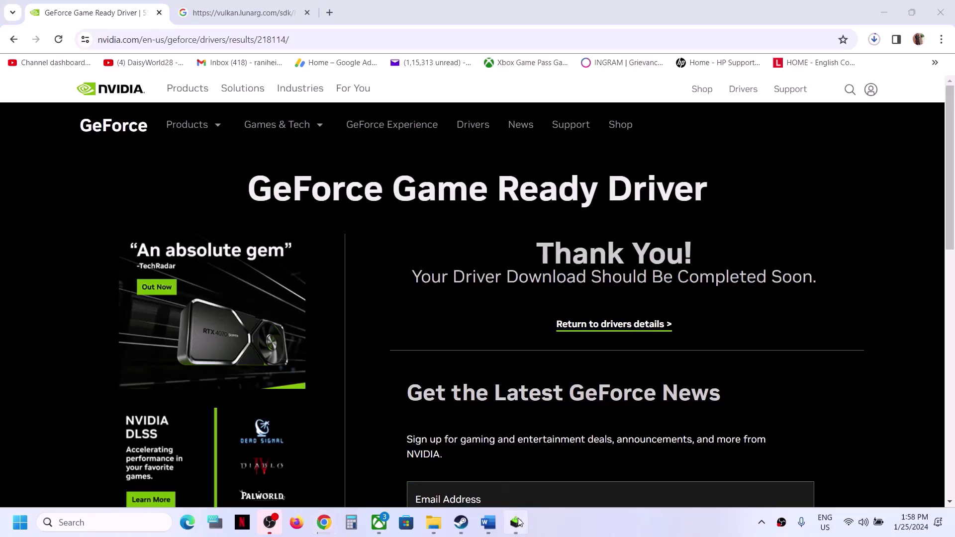
click(518, 372)
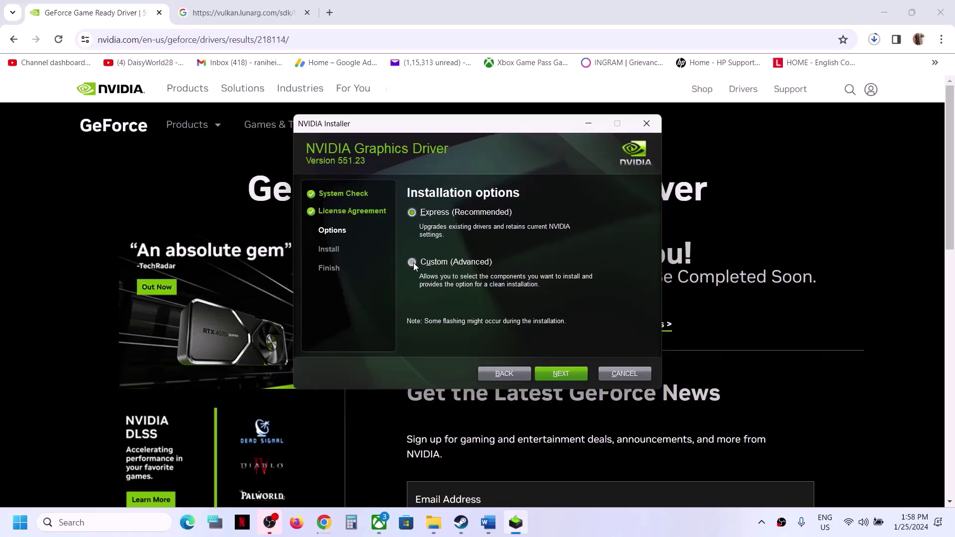
click(414, 262)
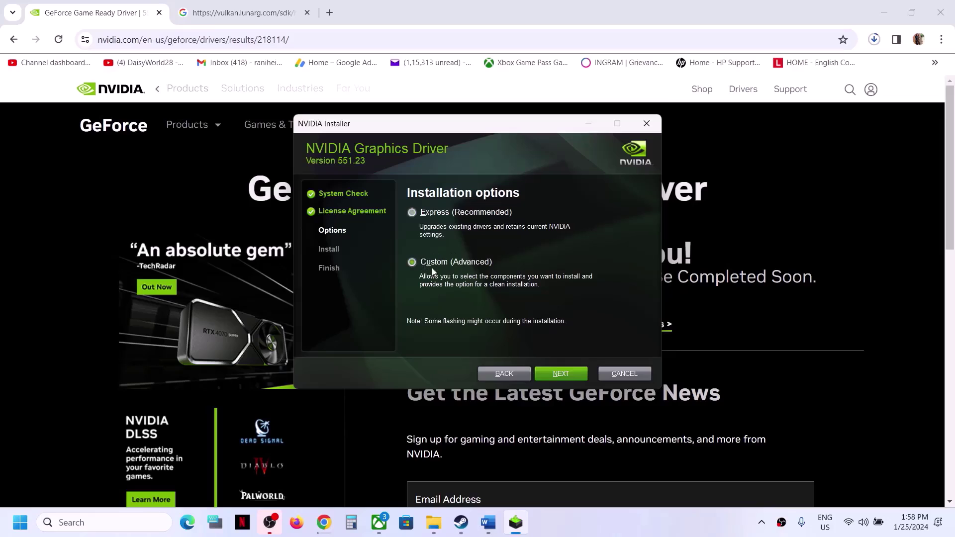
click(570, 373)
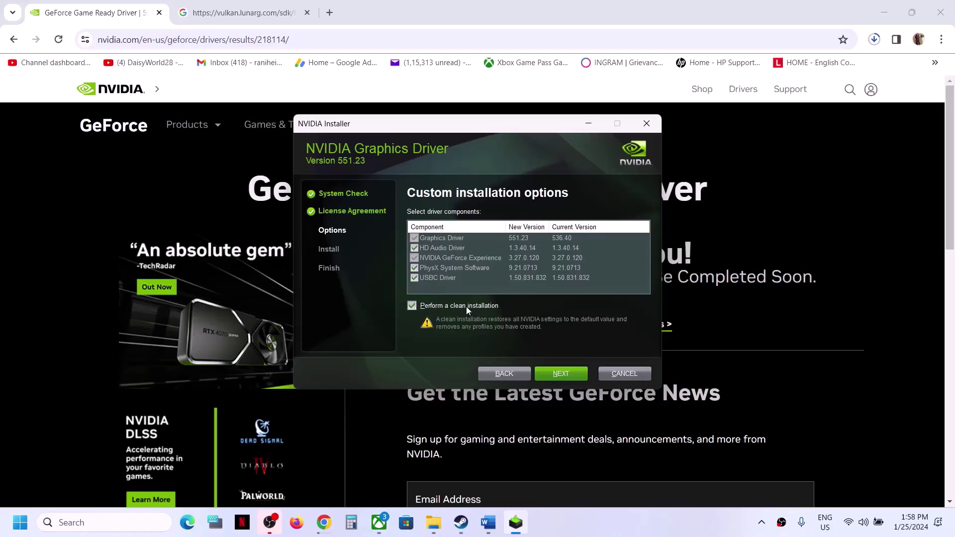
click(568, 374)
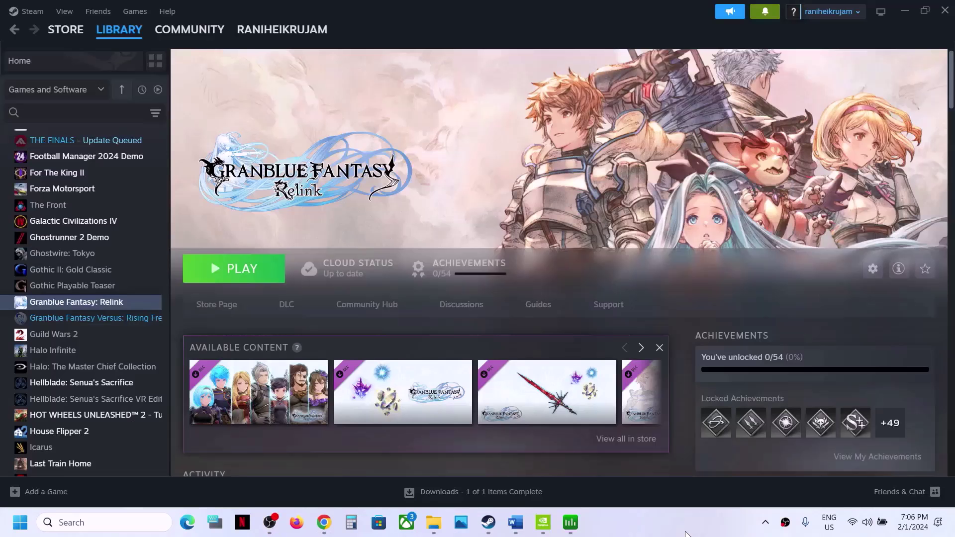
Step: Check Step 10 in the Word document, then set Granblue Fantasy: Relink's launch options in Steam to -dx12
click(515, 522)
scroll(446, 355, down, 2)
scroll(445, 355, down, 3)
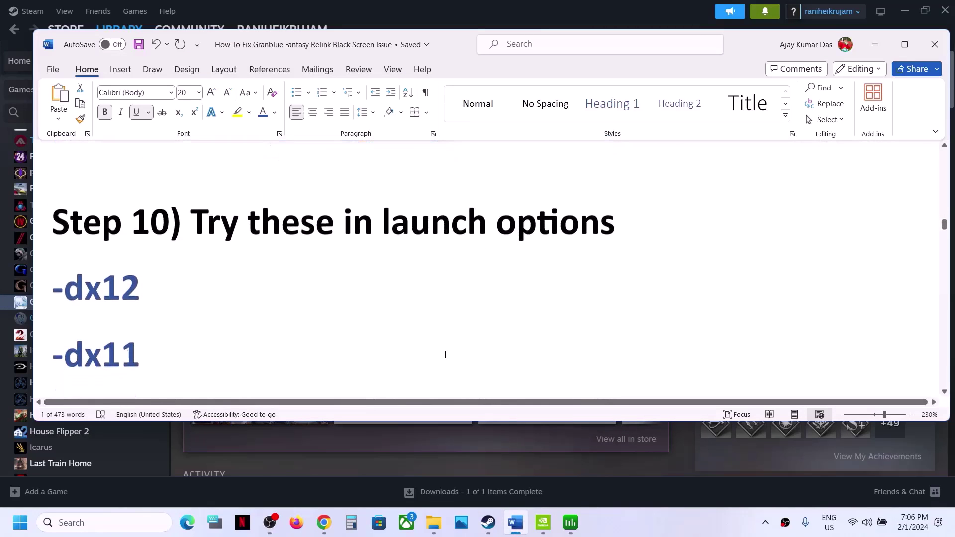
click(875, 44)
right_click(138, 304)
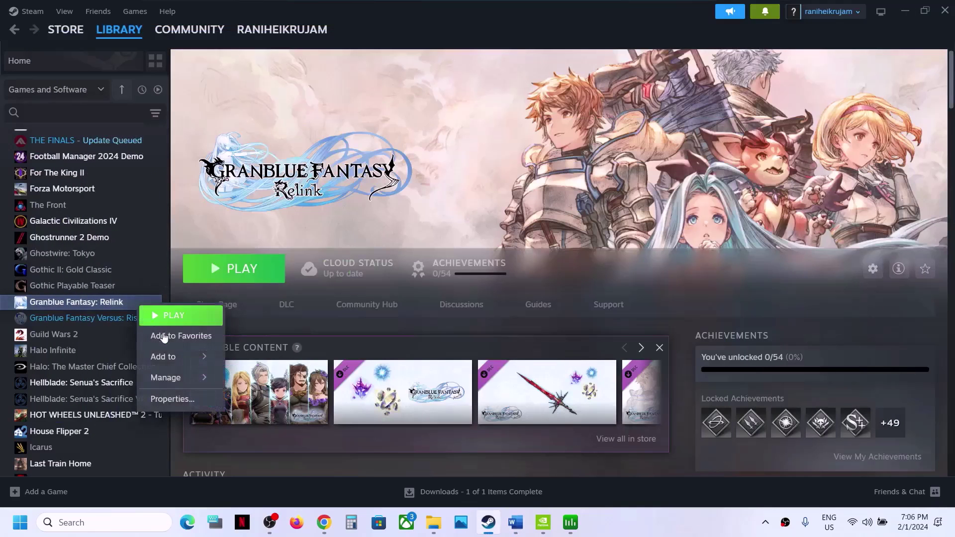
click(163, 398)
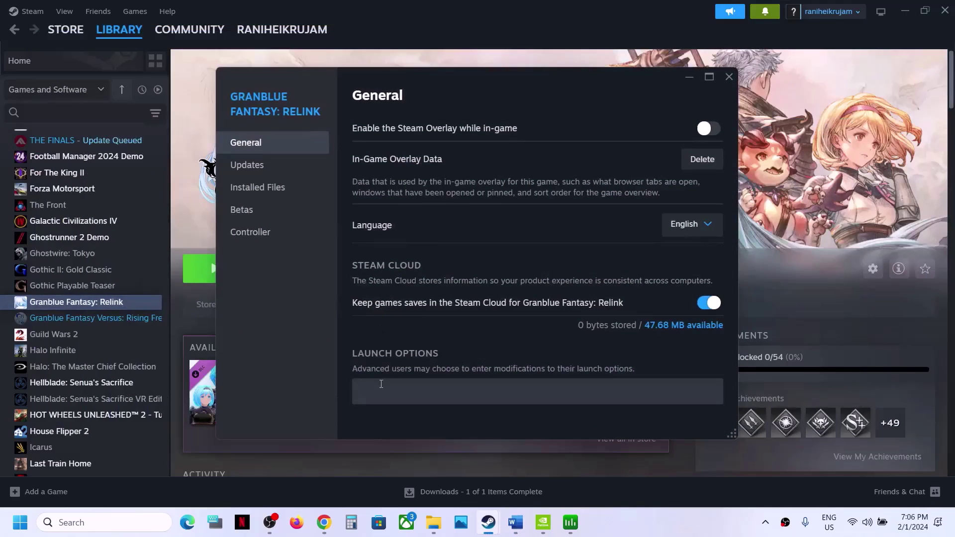
click(381, 384)
text(-dx)
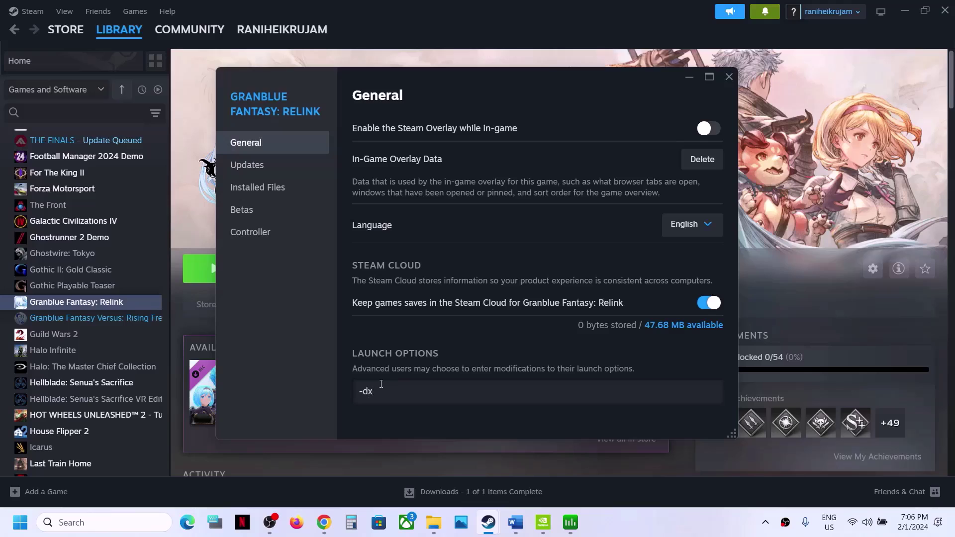
text(12)
click(377, 427)
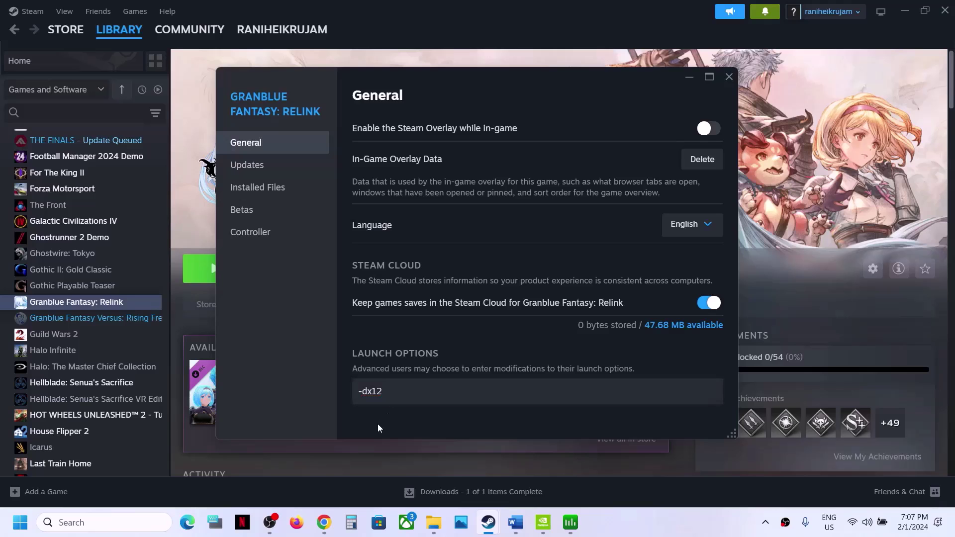
click(729, 75)
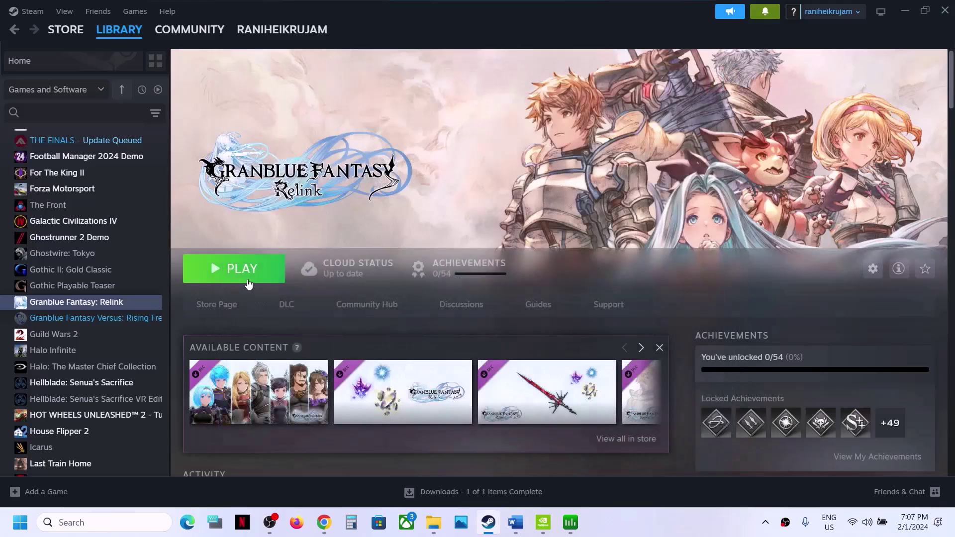
Step: Replace Granblue Fantasy: Relink's launch option with -dx11 and close its properties
right_click(104, 308)
click(166, 399)
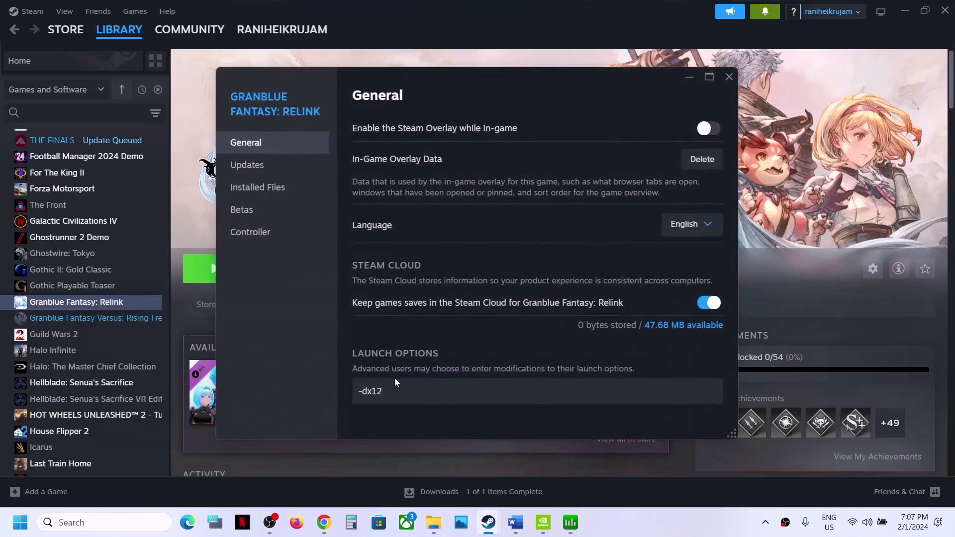
drag(390, 392, 246, 411)
text(-dx11)
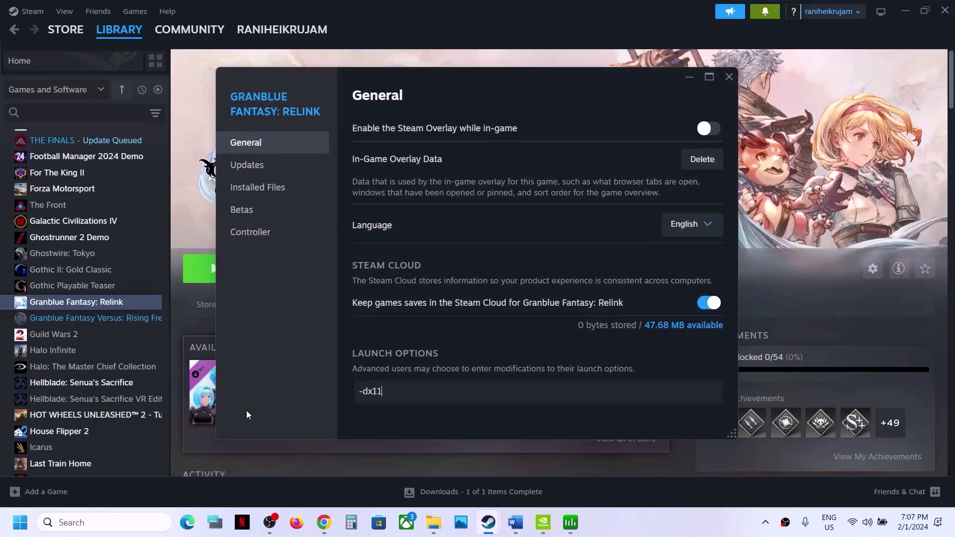
click(289, 367)
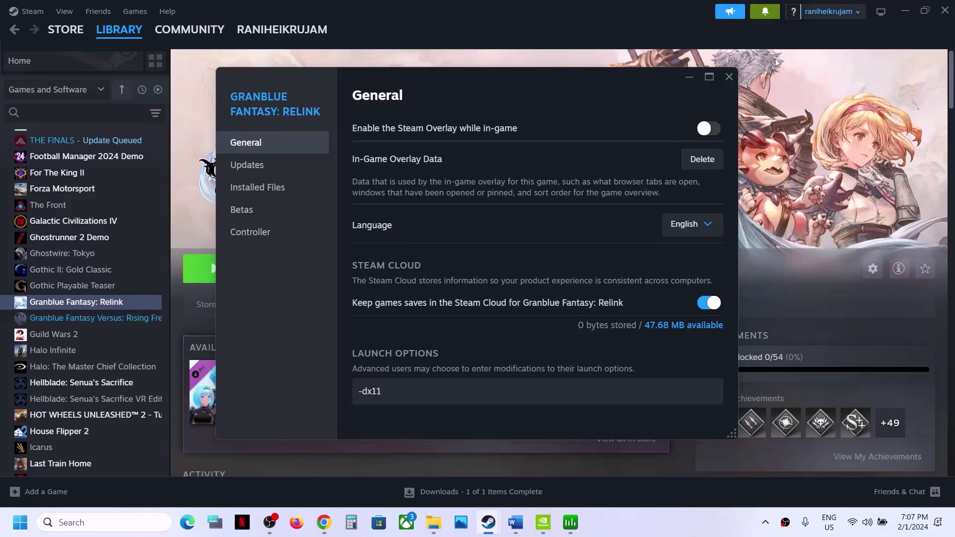
click(729, 77)
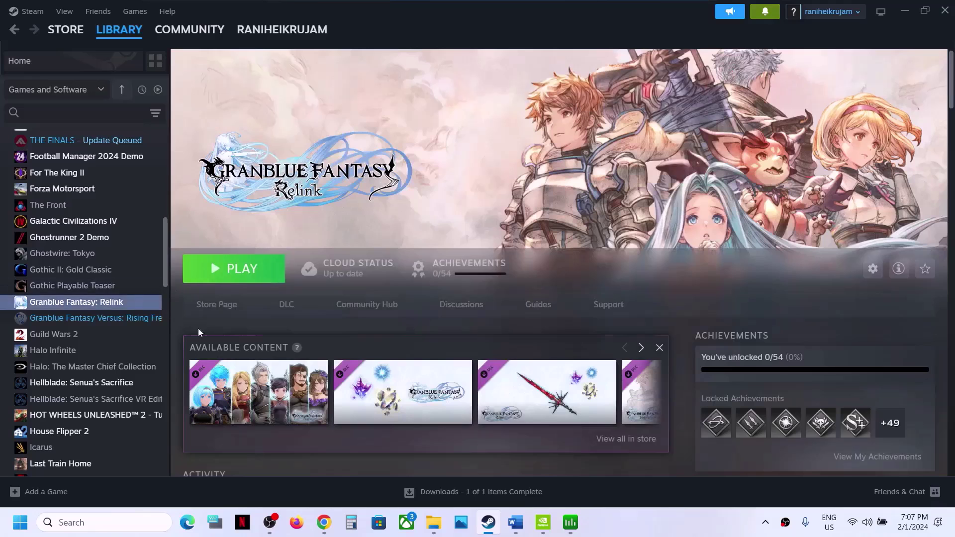
Step: Copy the word "windowed" from Step 10 of the Word document and return to Steam
click(516, 522)
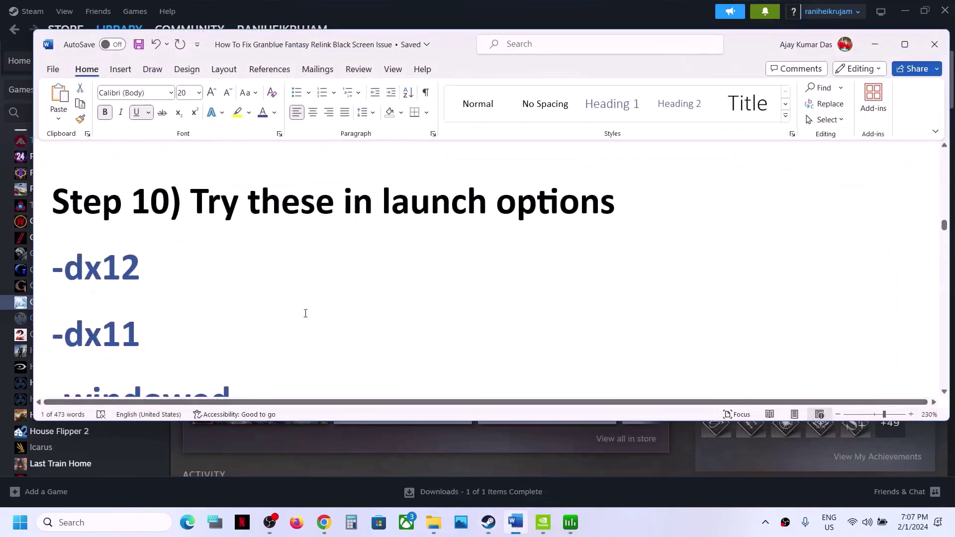
scroll(306, 313, down, 2)
double_click(193, 339)
key(ctrl+c)
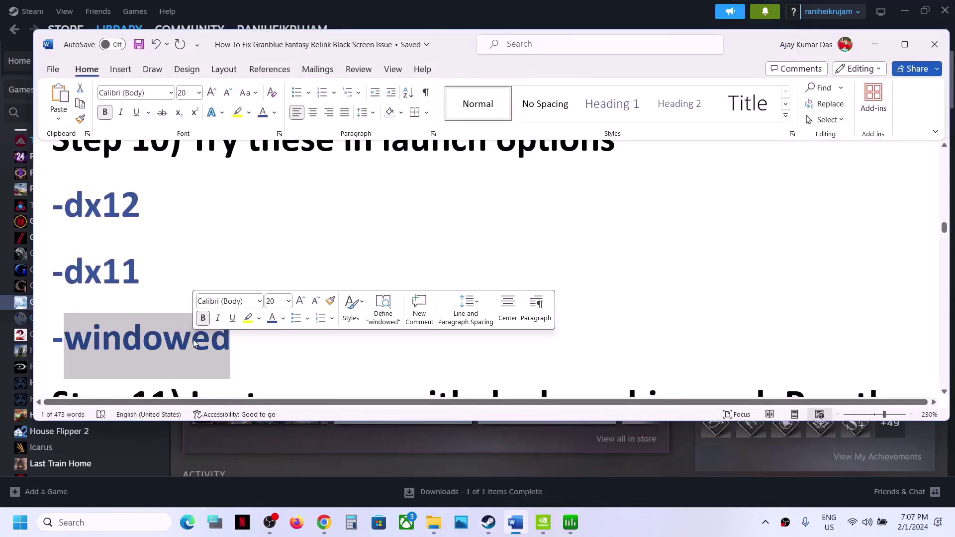
key(alt+Tab)
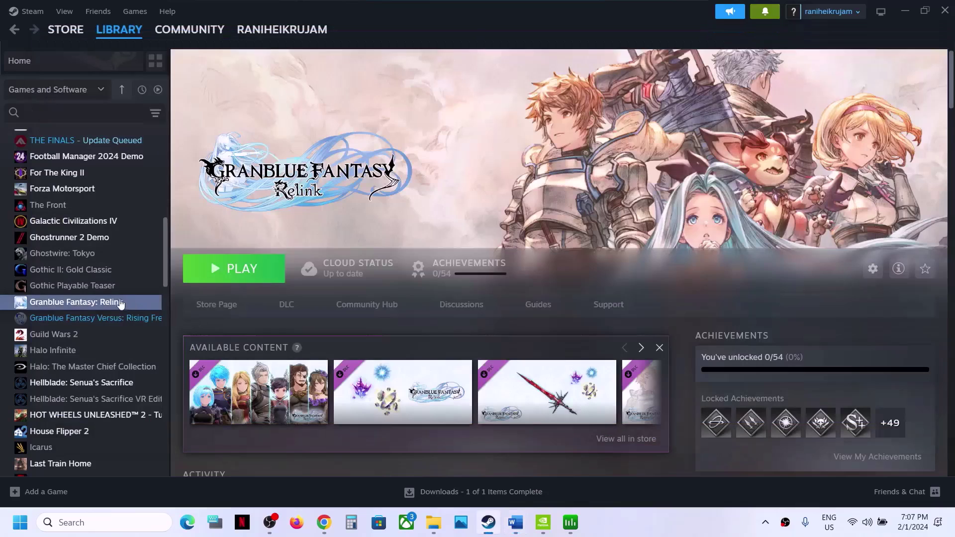
Step: Replace Granblue Fantasy: Relink's launch option with -windowed, using the copied word, and close its properties
right_click(119, 302)
click(151, 395)
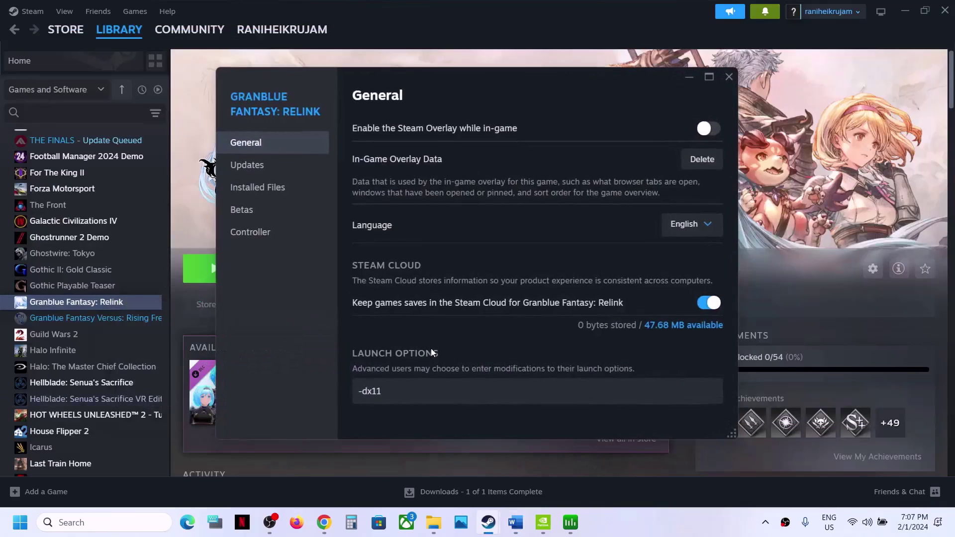
drag(393, 391, 241, 404)
key(BackSpace)
text(-)
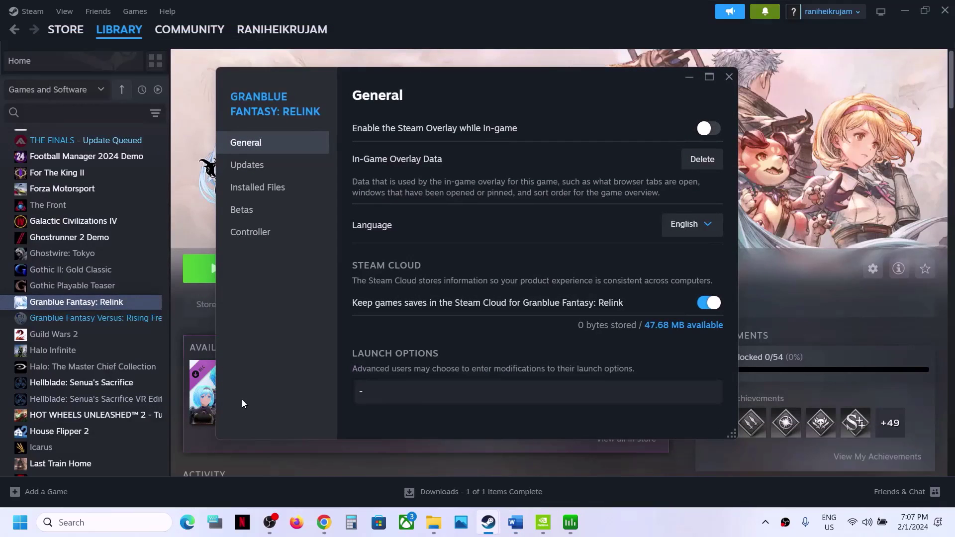
key(ctrl+v)
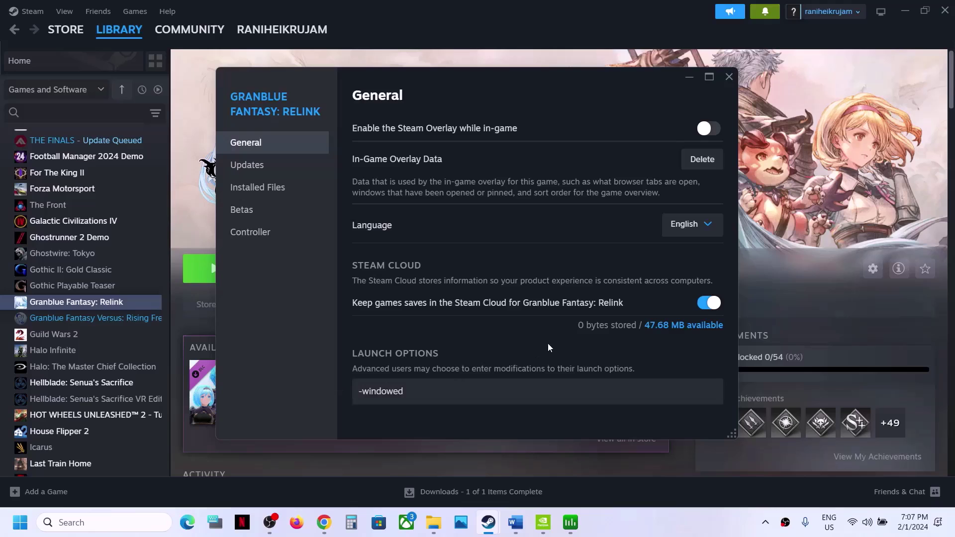
click(729, 76)
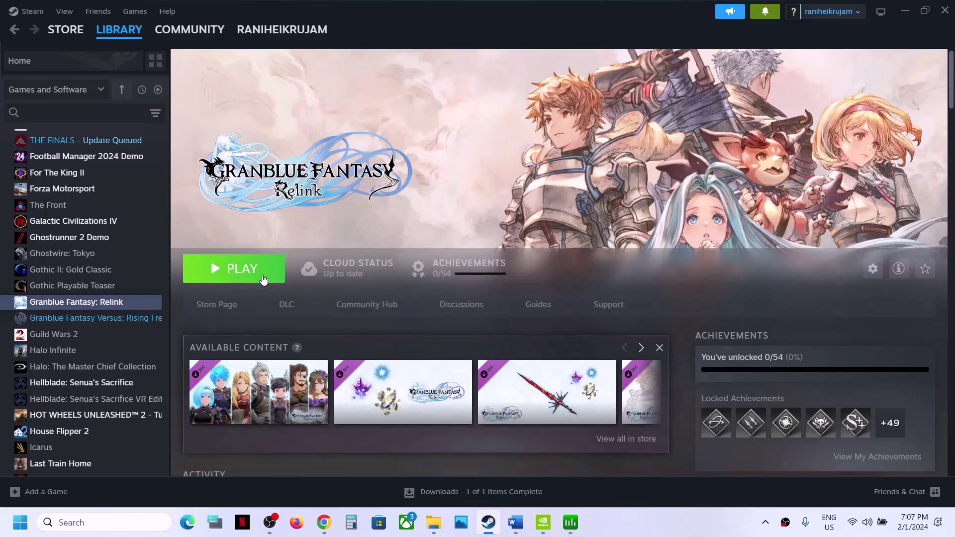
Step: Clear the launch options in Granblue Fantasy: Relink's properties and close them
right_click(133, 306)
click(184, 399)
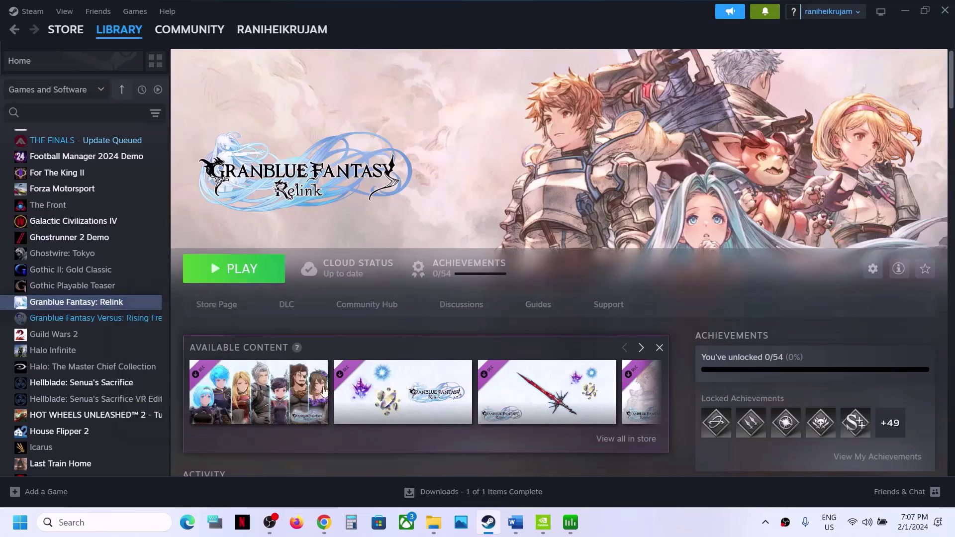
drag(416, 393, 319, 393)
key(BackSpace)
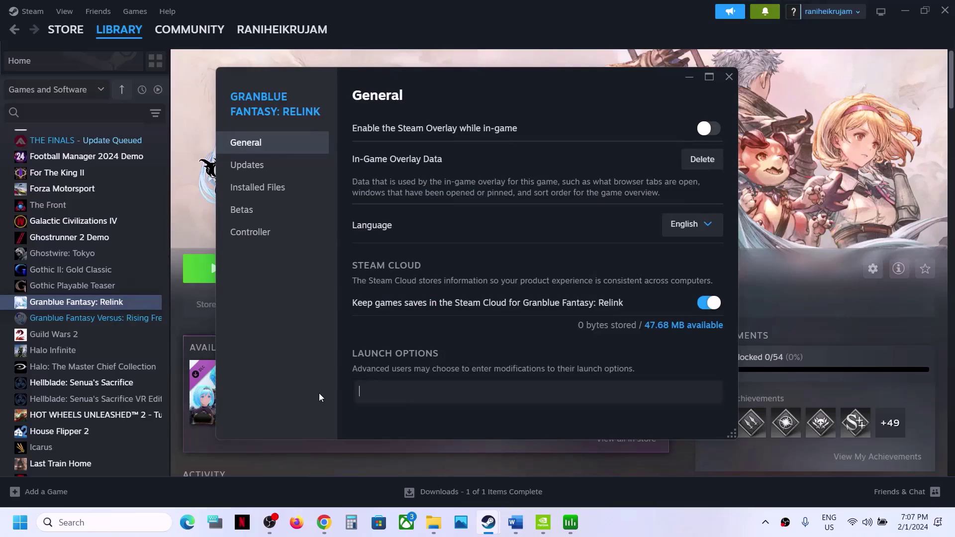
click(729, 76)
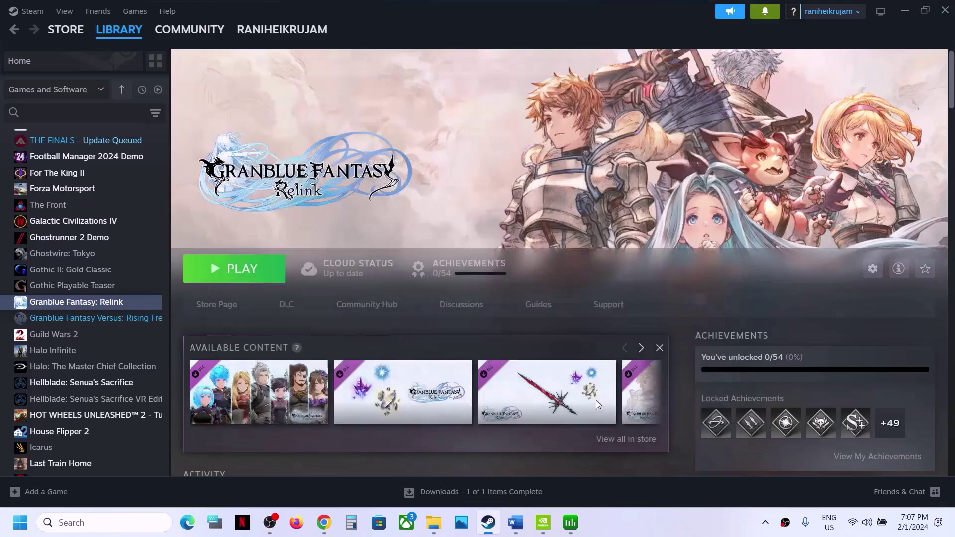
Step: Copy the word "graphics" from Step 11 of the Word document and use it in Windows Search to open the graphics settings
click(515, 523)
scroll(407, 312, down, 3)
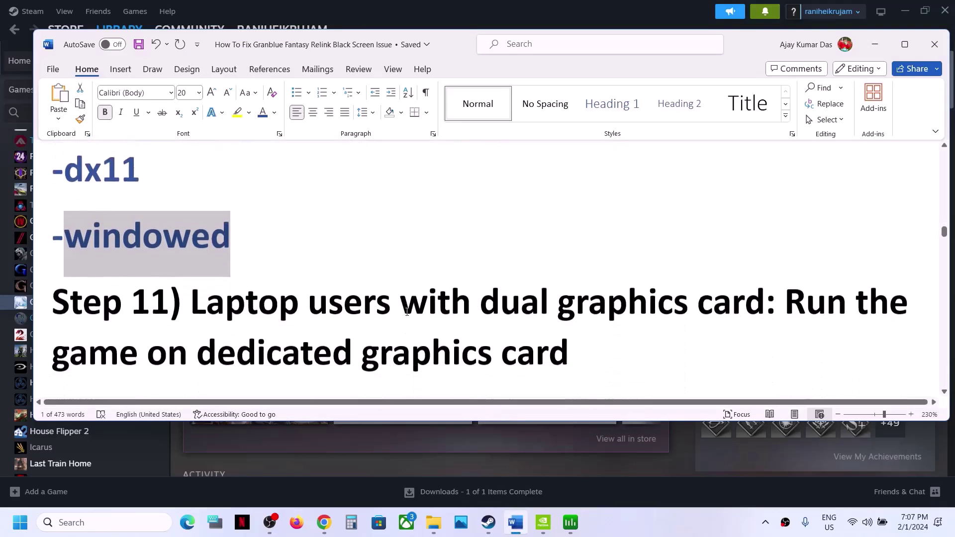
drag(222, 272, 694, 277)
double_click(445, 331)
key(ctrl+c)
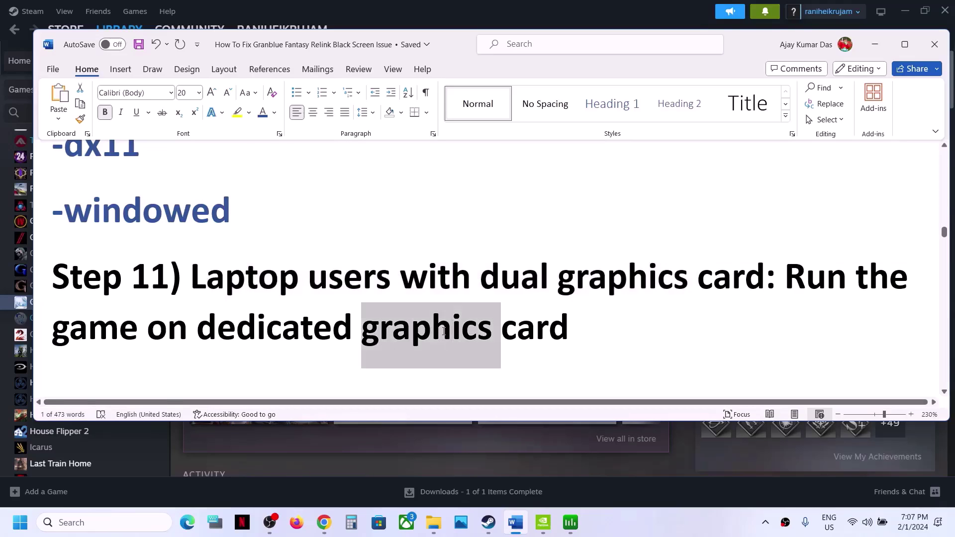
click(114, 524)
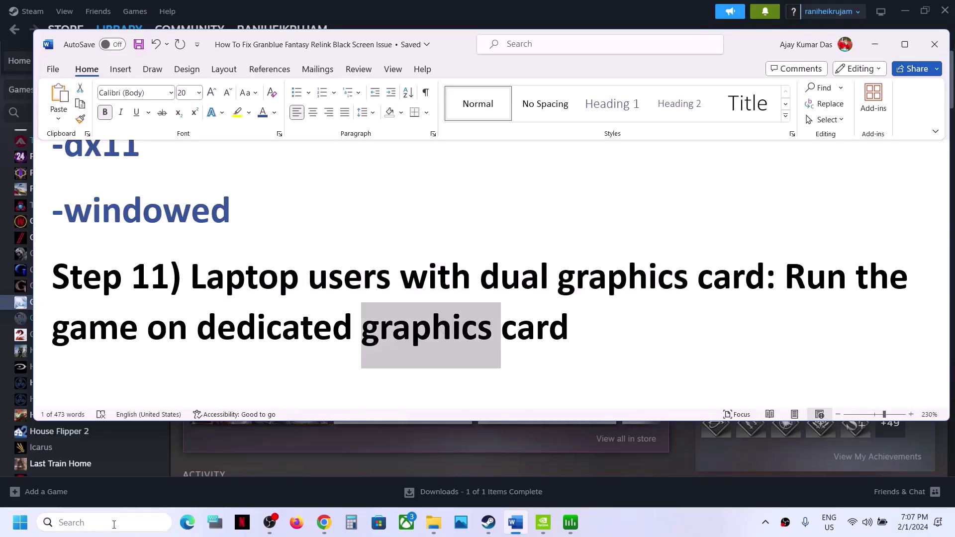
key(ctrl+v)
key(Return)
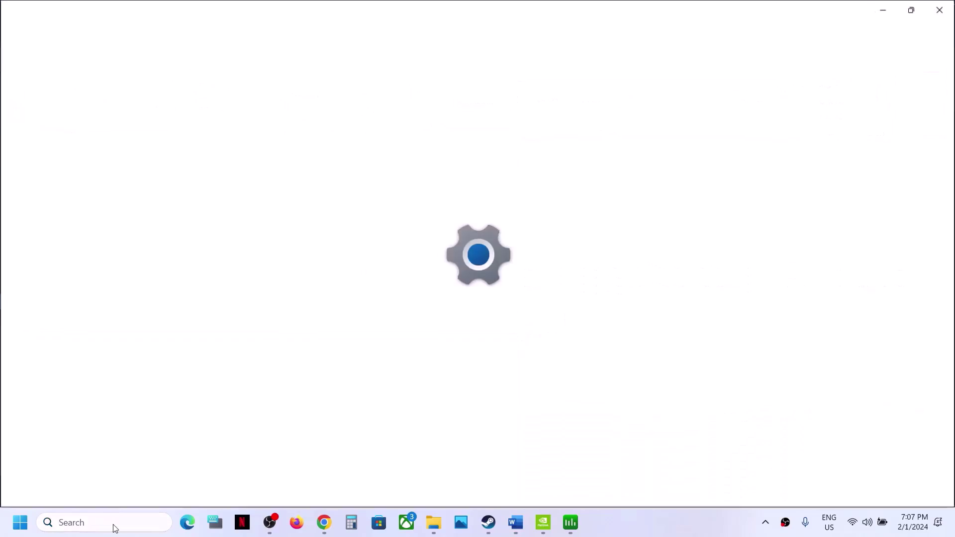
Step: Add granblue_fantasy_relink from Steam's common\Granblue Fantasy Relink folder to the app list in the Windows graphics settings
click(304, 224)
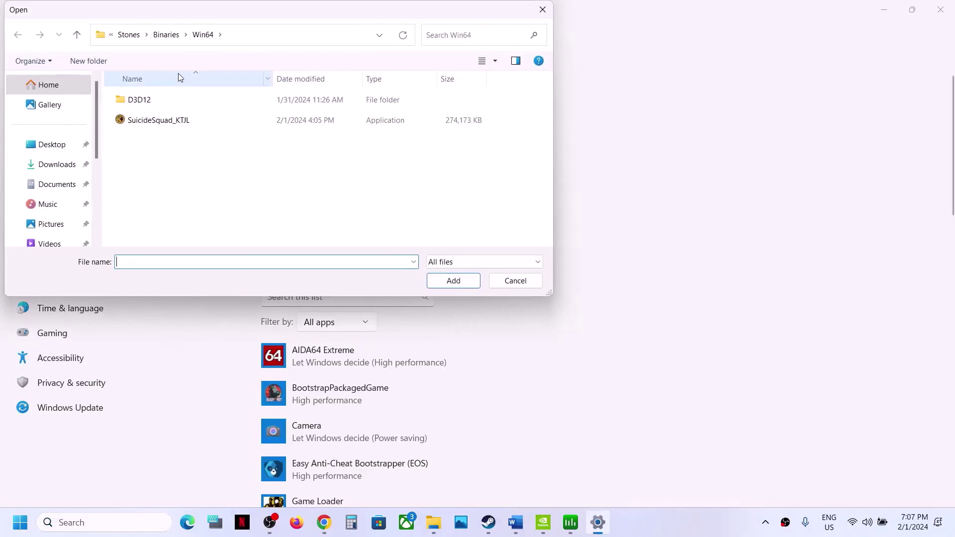
click(129, 35)
click(128, 35)
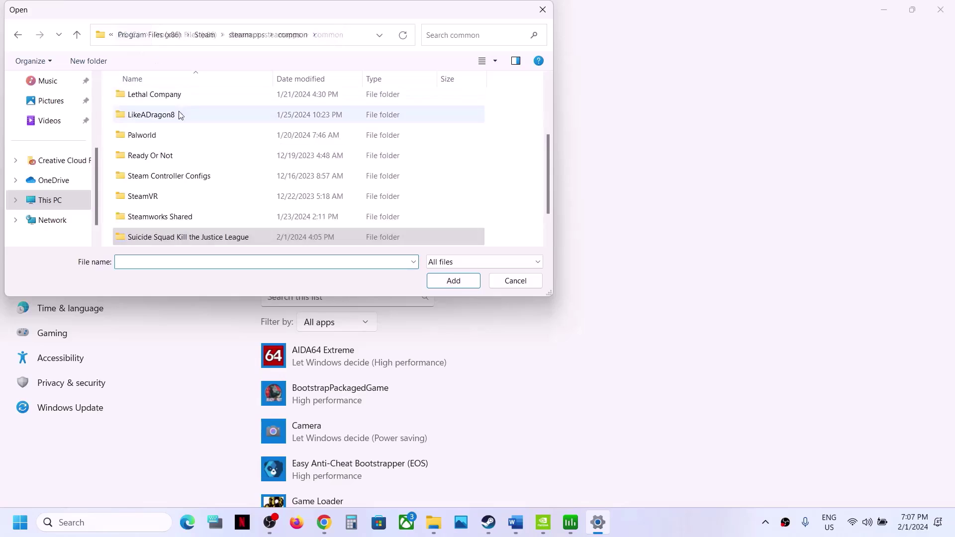
scroll(180, 159, up, 2)
double_click(179, 143)
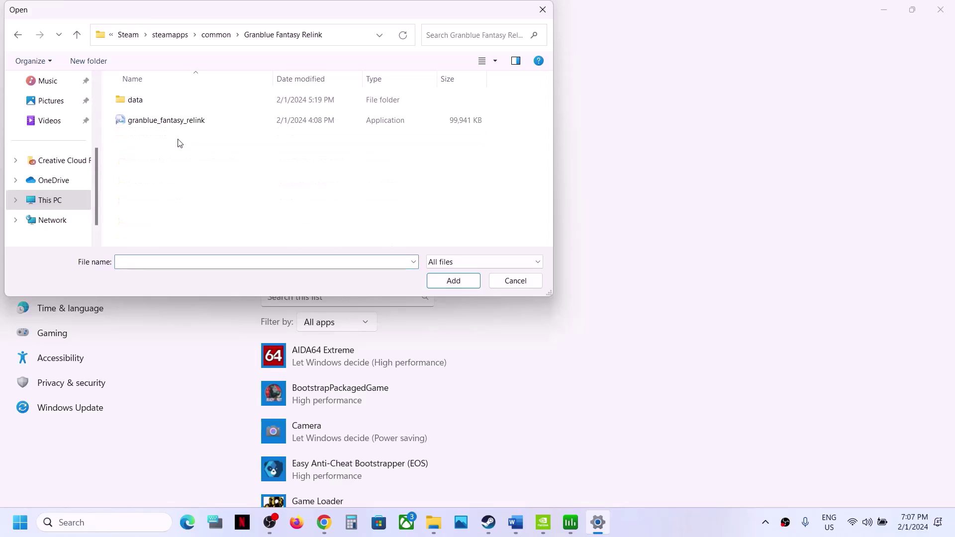
click(186, 130)
click(457, 286)
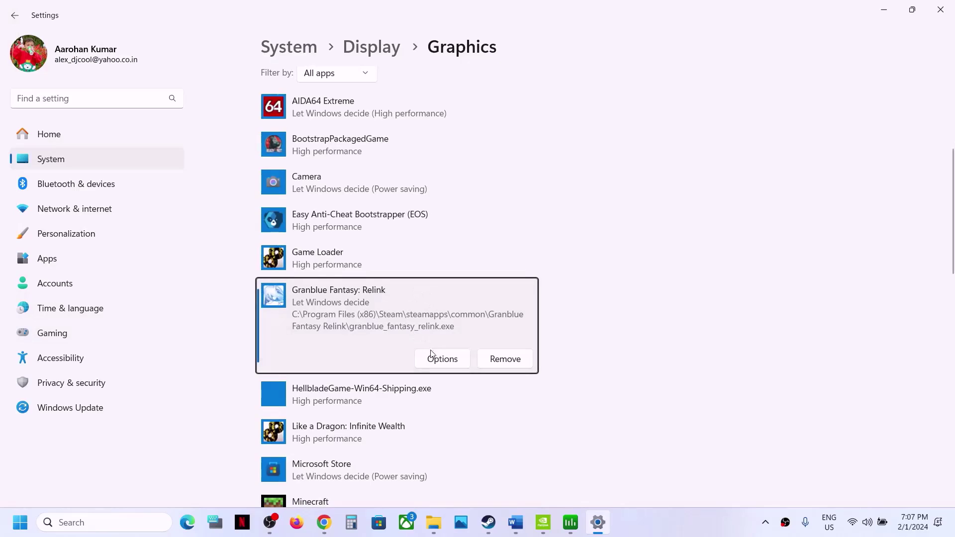
Step: Set Granblue Fantasy: Relink's graphics preference to High performance, save it and close Settings
click(432, 354)
click(416, 257)
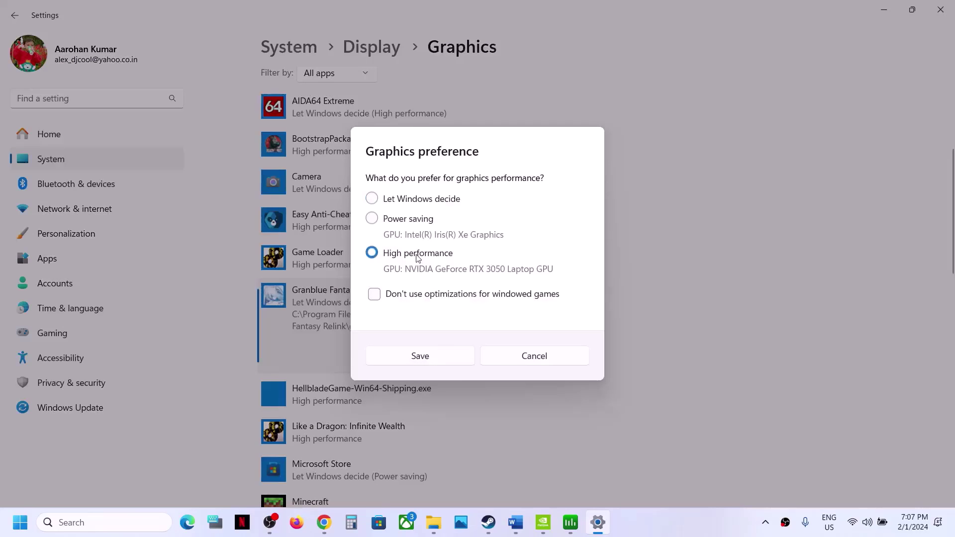
click(427, 361)
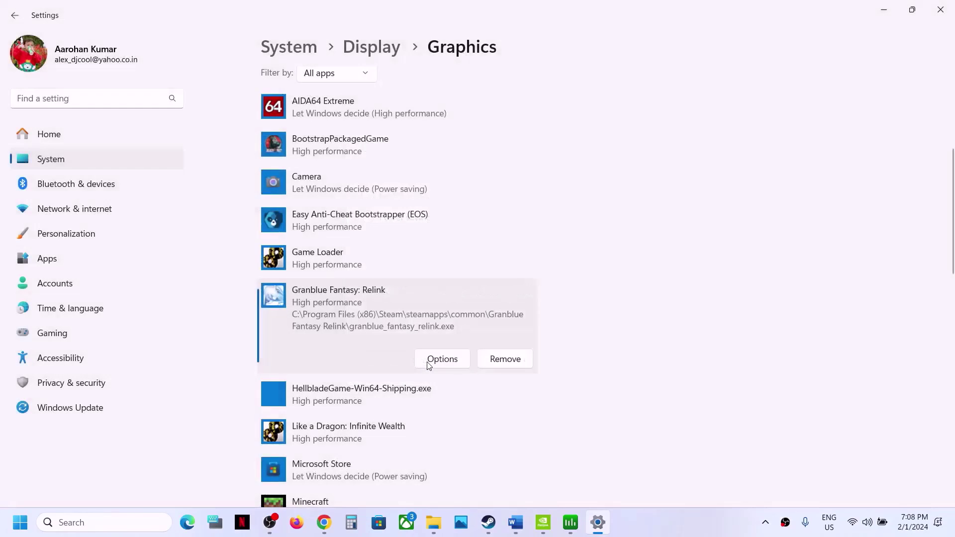
click(941, 15)
Step: Read Step 12 in the Word document on turning off e-cores, highlighting its instructions
scroll(418, 334, down, 3)
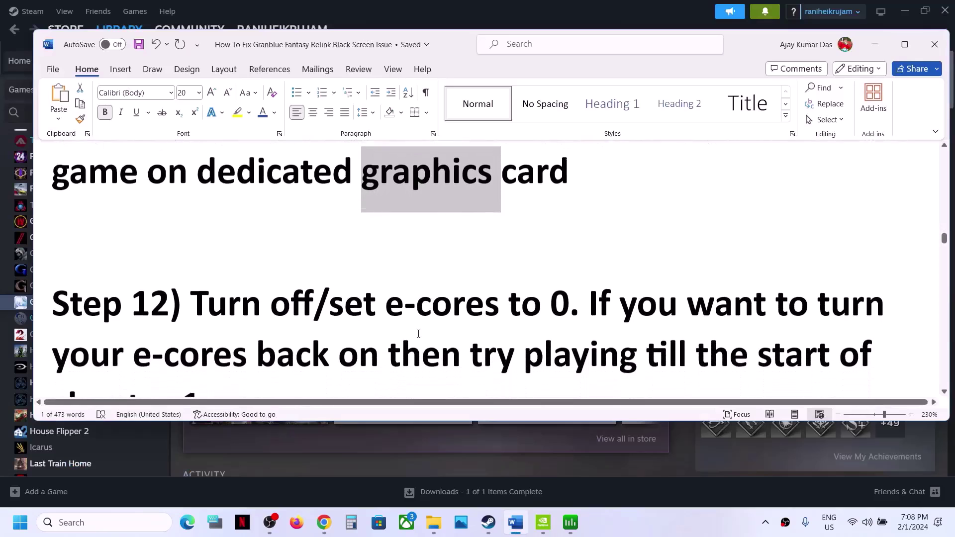
scroll(419, 334, down, 2)
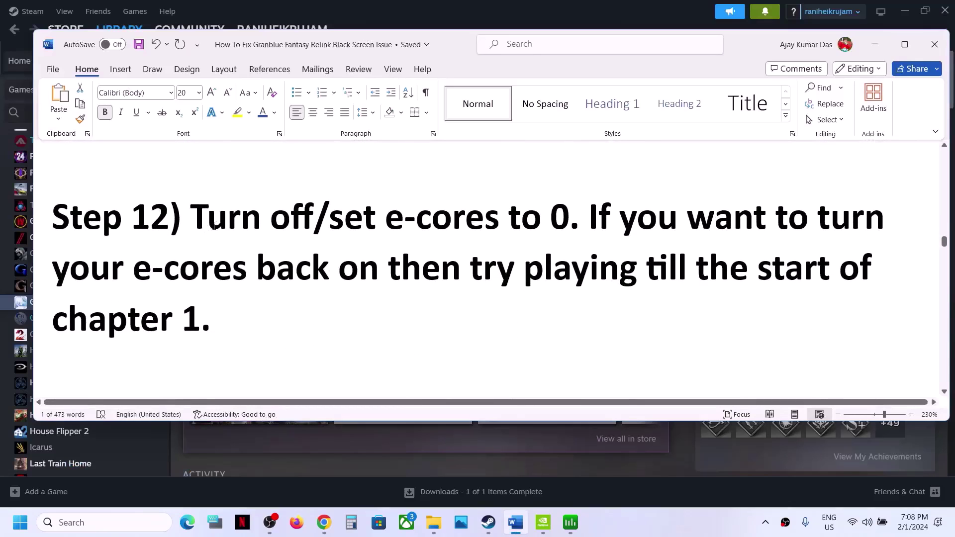
drag(213, 226, 563, 218)
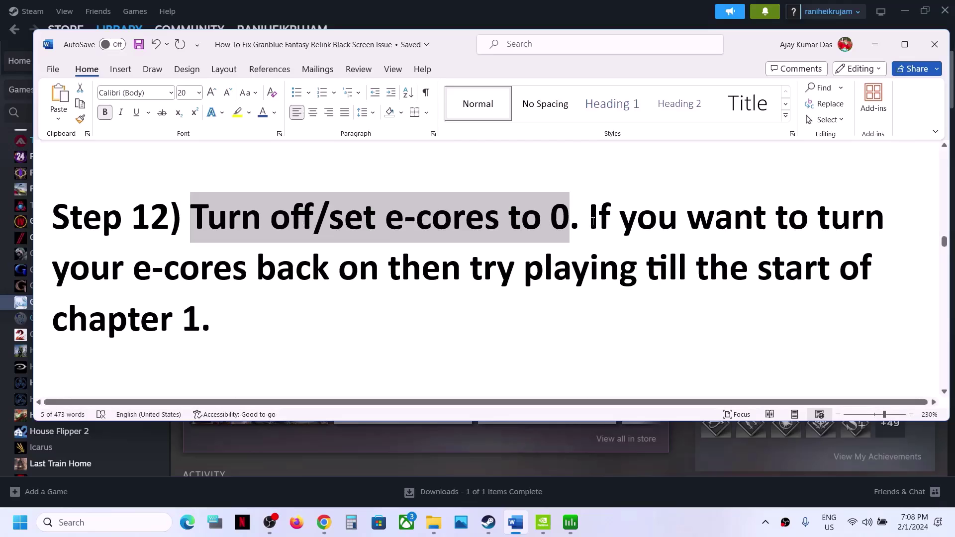
drag(591, 220, 204, 317)
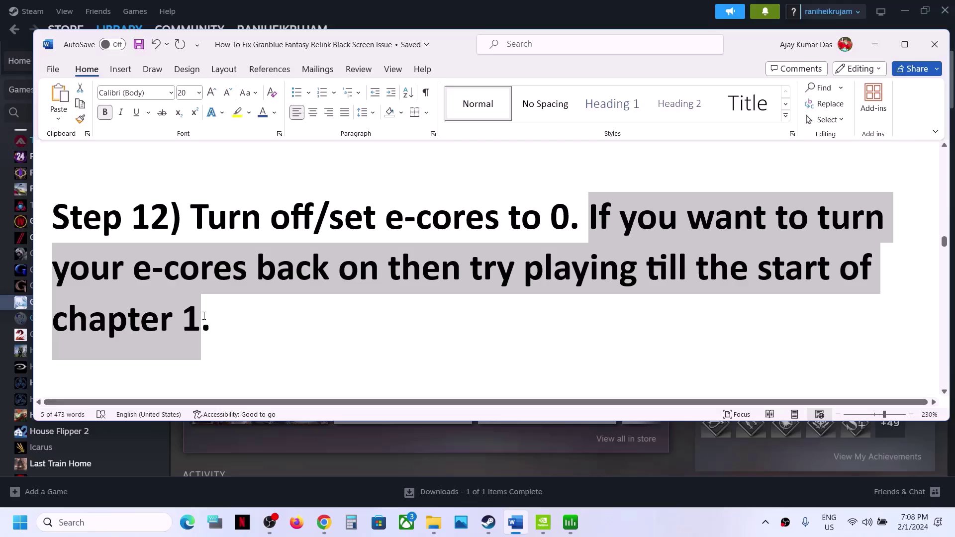
drag(204, 316, 204, 317)
drag(191, 217, 418, 225)
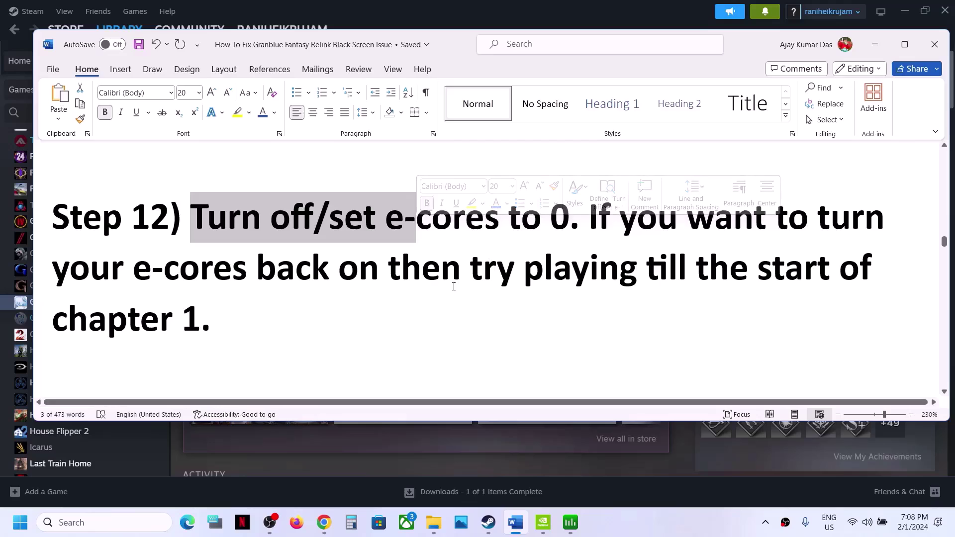
Step: Read the end of Step 12 and Step 13 on turning e-cores on in BIOS, highlighting the instructions
drag(223, 310, 99, 310)
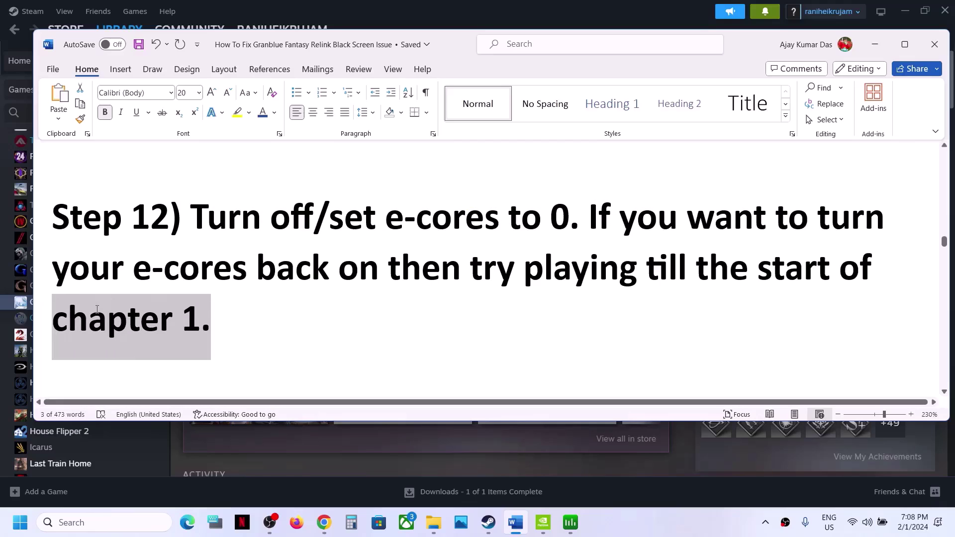
click(411, 219)
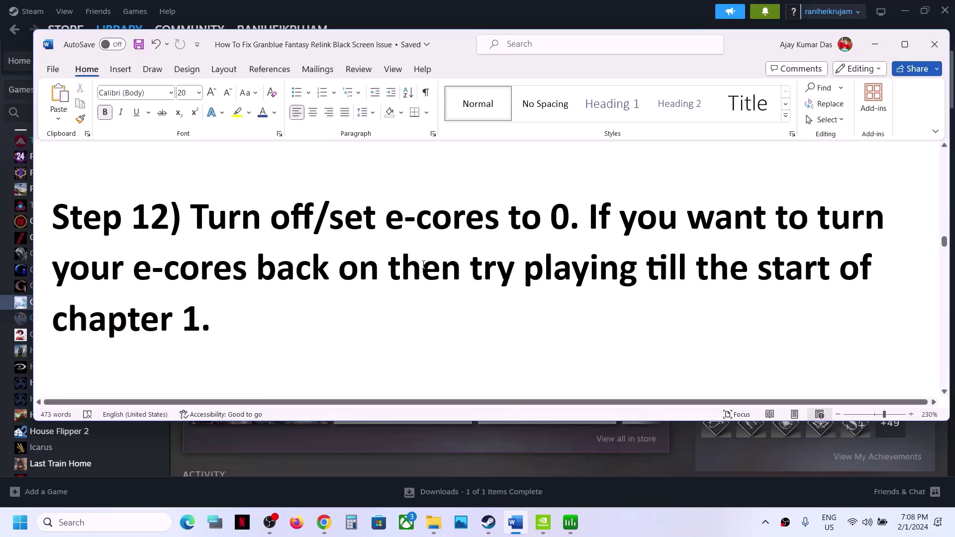
scroll(423, 264, down, 3)
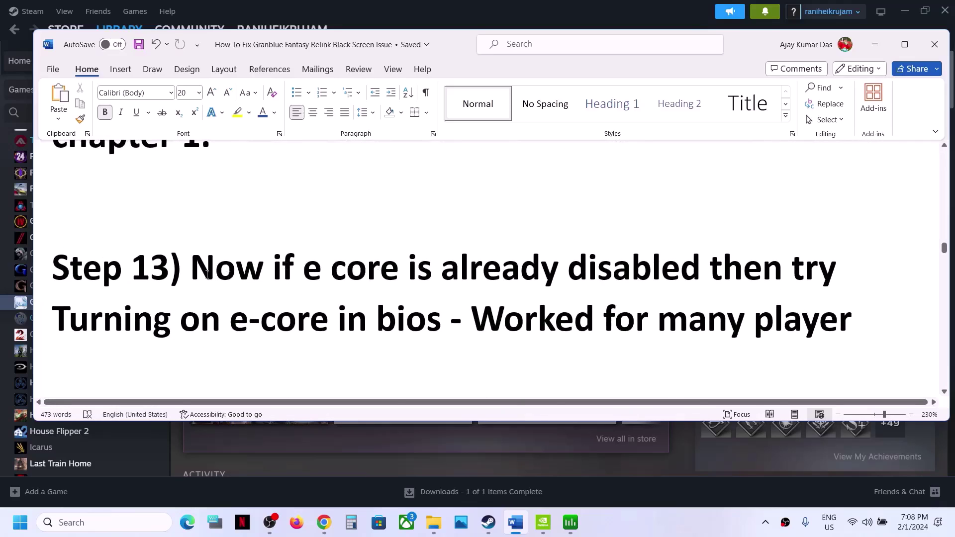
drag(207, 275, 422, 311)
click(524, 318)
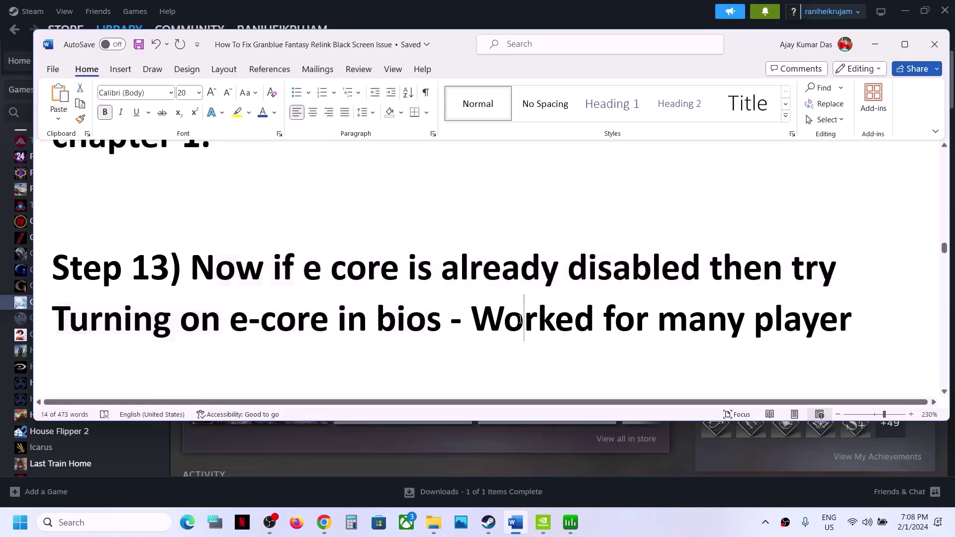
drag(228, 269, 434, 305)
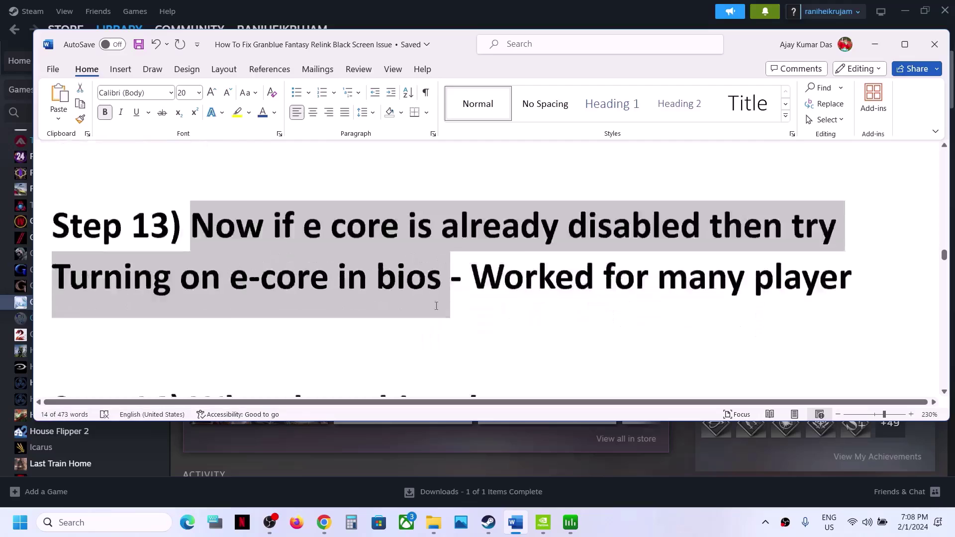
Step: Read Step 14 on avoiding button presses at game launch and not skipping the opening credits, highlighting its text
scroll(436, 306, down, 4)
scroll(436, 308, up, 2)
scroll(436, 309, down, 2)
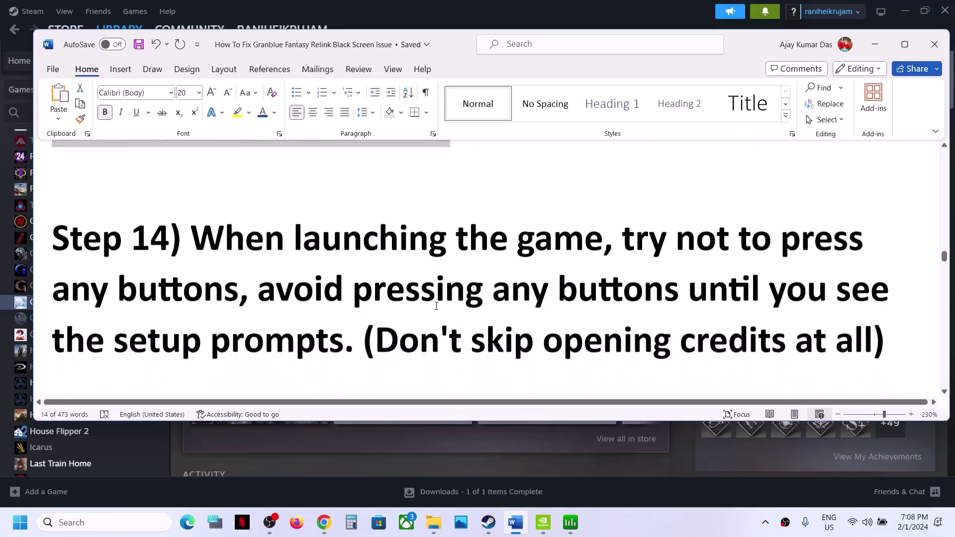
drag(214, 229, 591, 233)
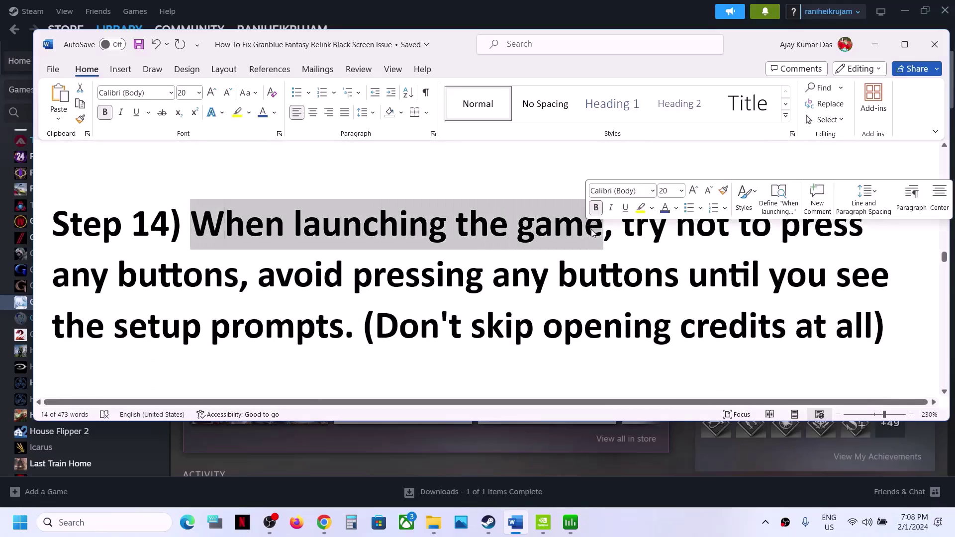
drag(286, 280, 835, 329)
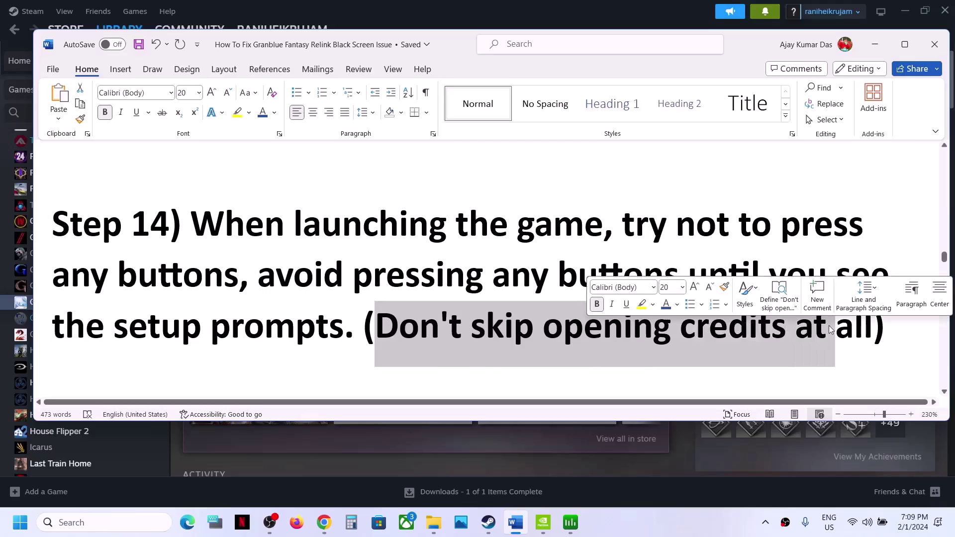
drag(255, 222, 661, 310)
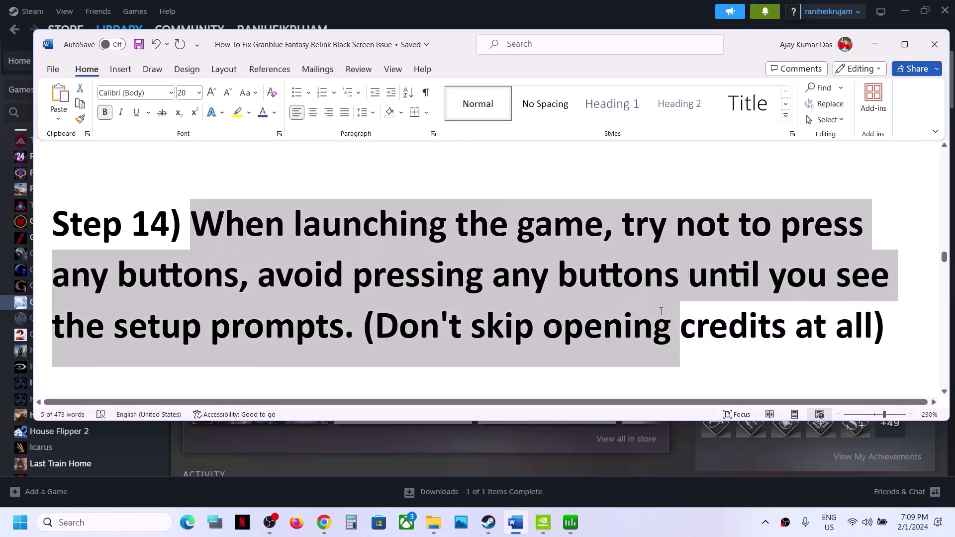
Step: Read Step 15 on turning off CFG for the game exe file, minimize the document and open Windows Settings
scroll(444, 309, down, 3)
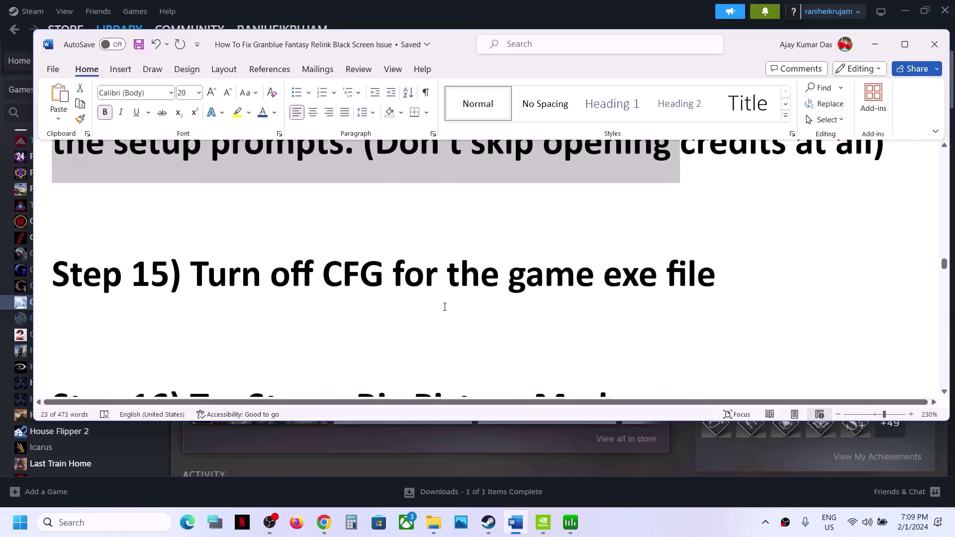
drag(205, 268, 596, 278)
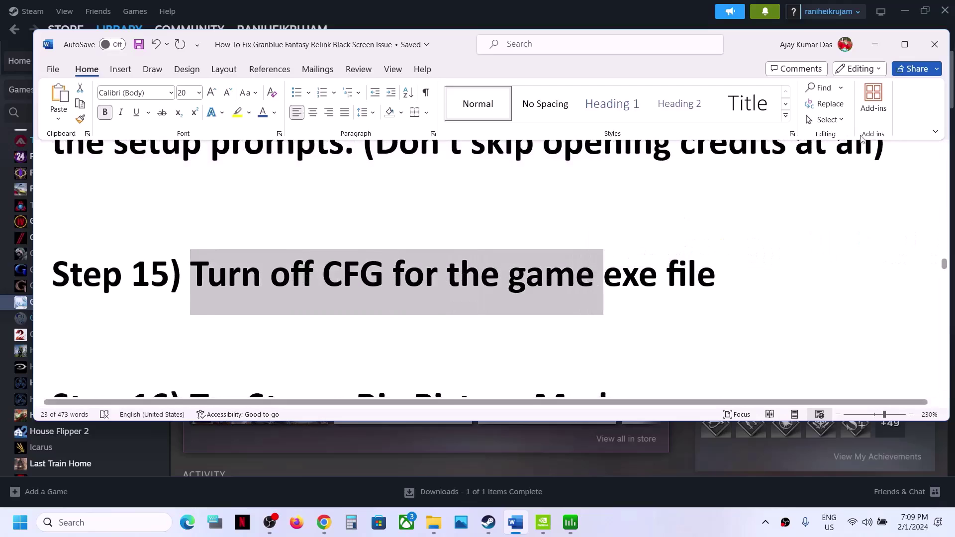
click(875, 44)
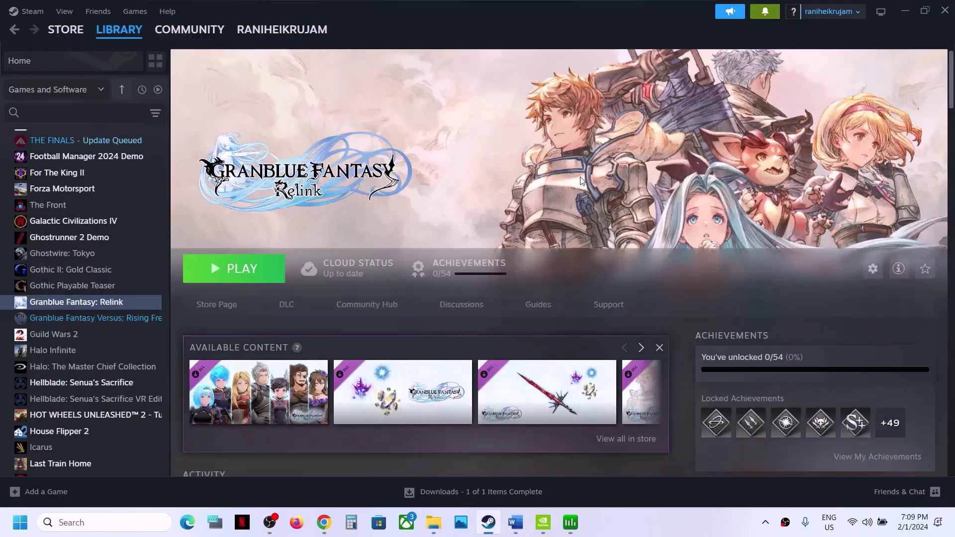
key(super+i)
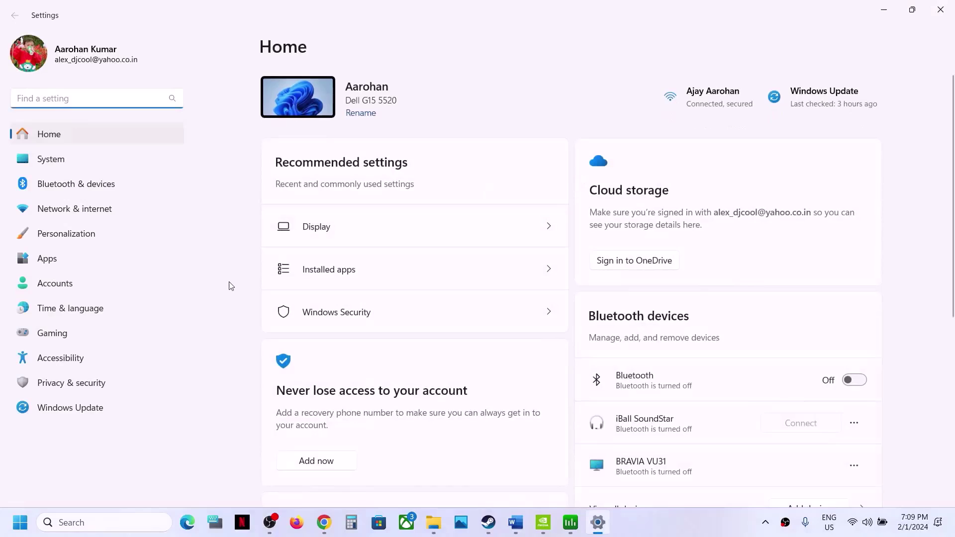
Step: Open the program-specific Exploit protection settings in the App & browser control area of Windows Security
click(124, 382)
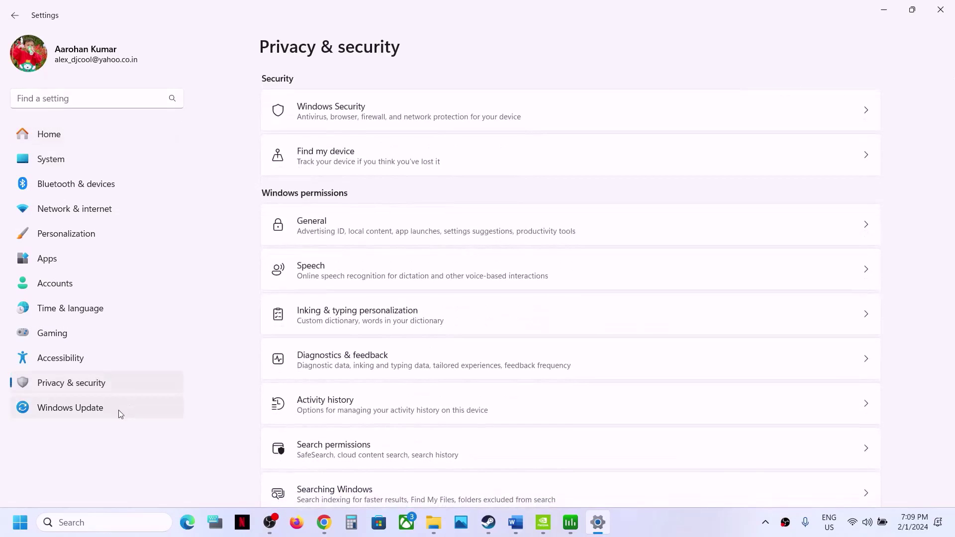
click(367, 121)
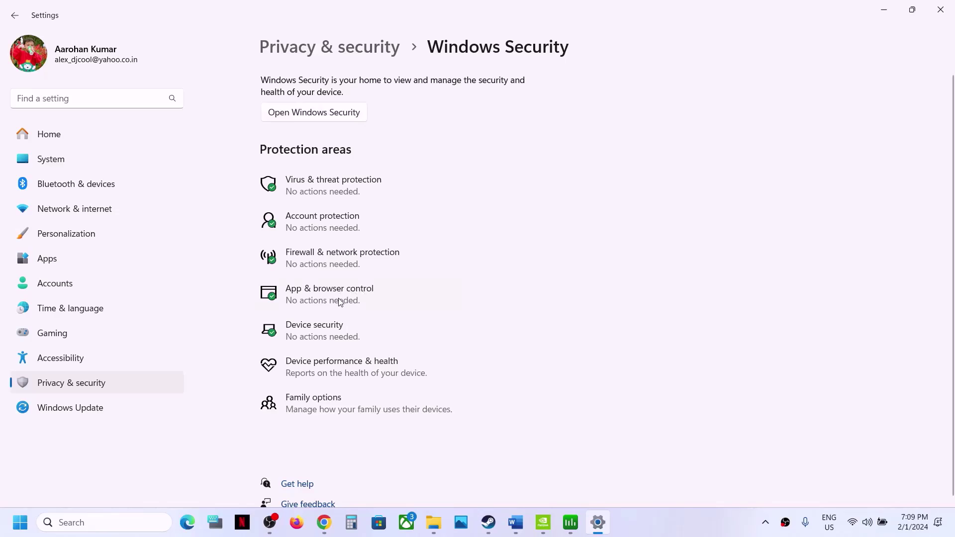
click(340, 299)
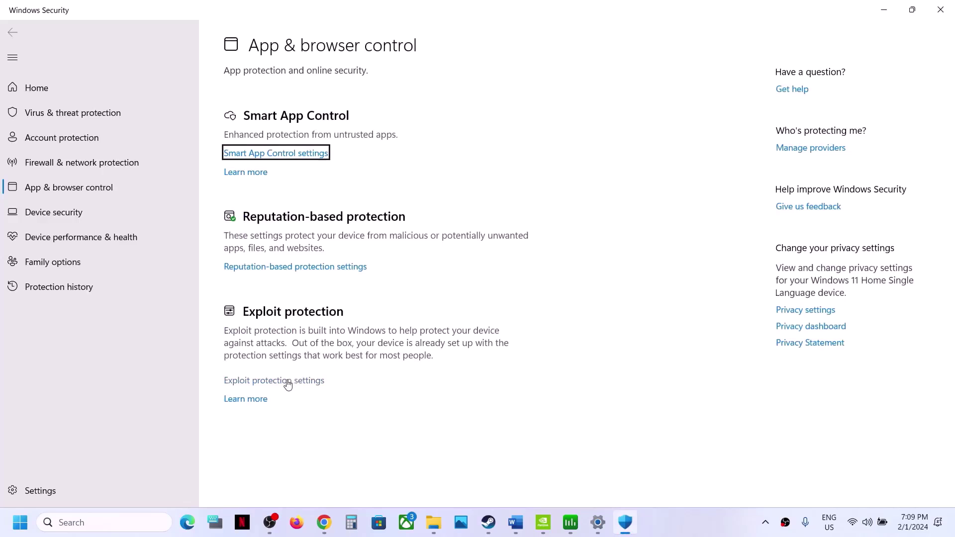
click(288, 381)
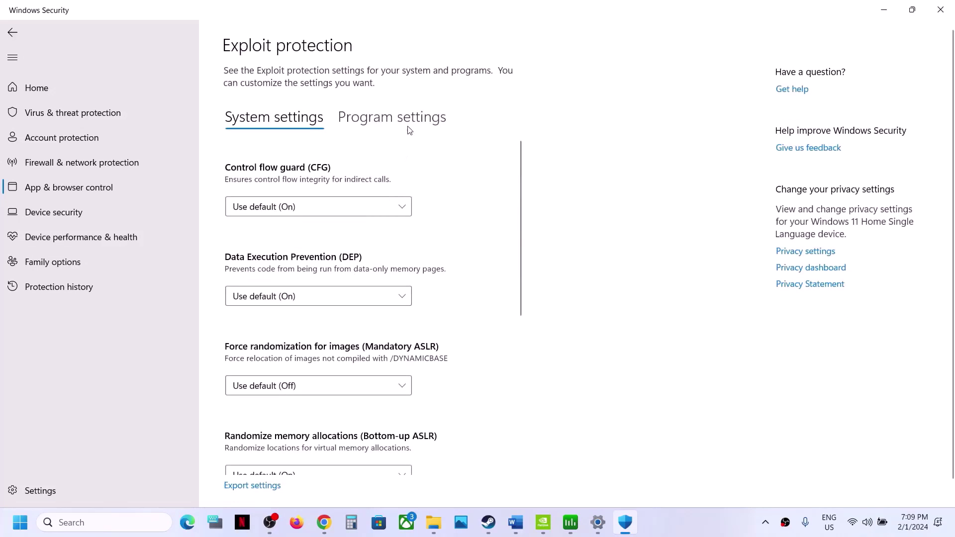
click(402, 122)
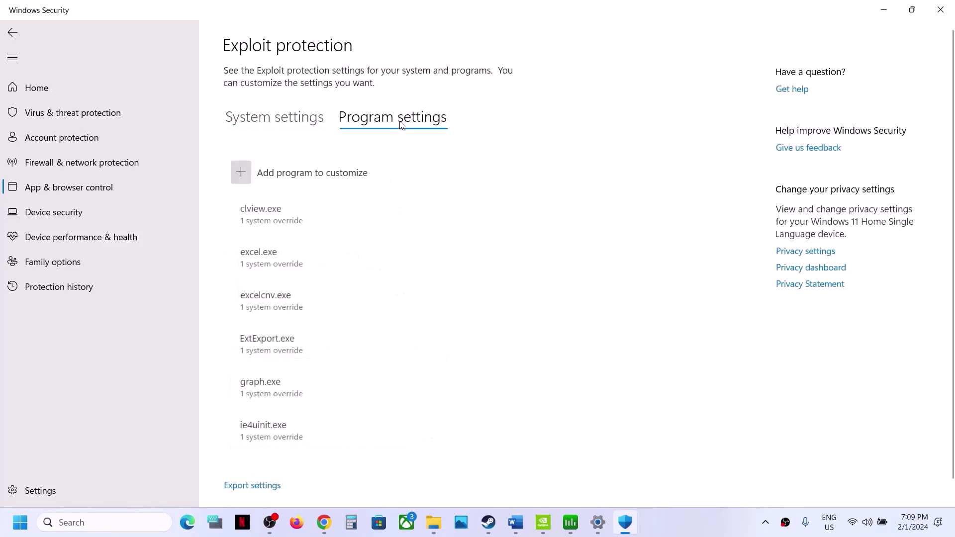
Step: Add granblue_fantasy_relink from the Granblue Fantasy Relink folder as a program to customize by its exact file path
click(243, 181)
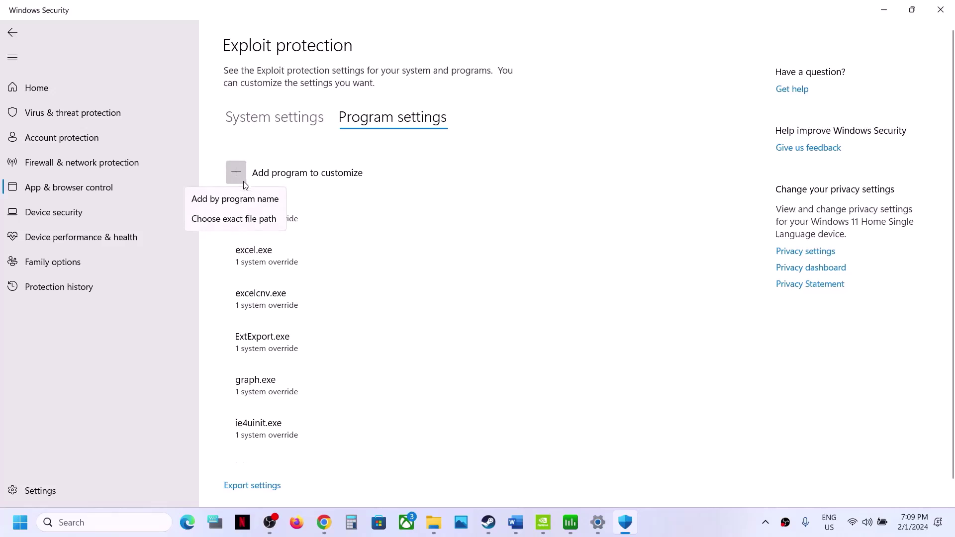
click(224, 224)
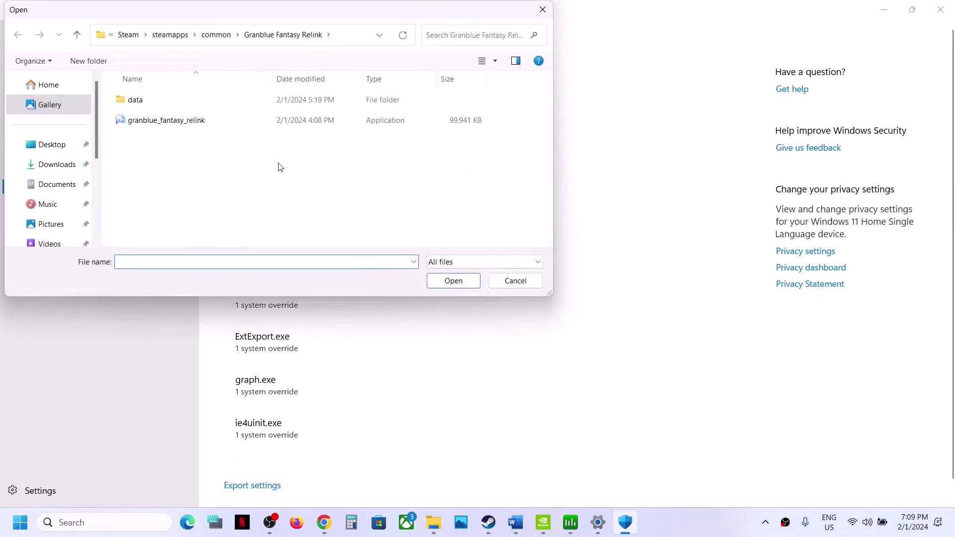
click(180, 124)
click(454, 280)
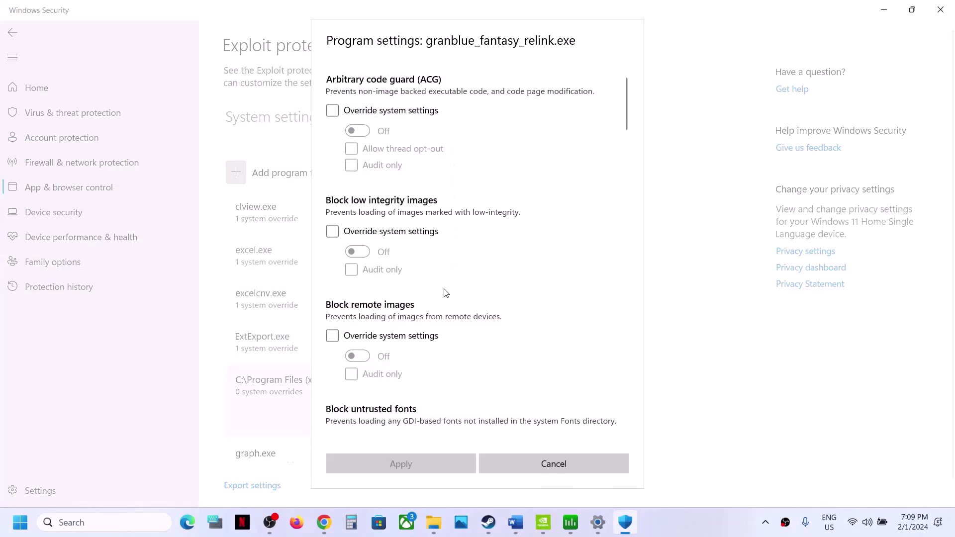
Step: Override the system settings for Control flow guard (CFG), set it to Off, apply the change, and close Windows Security and Settings
scroll(445, 293, down, 10)
scroll(445, 293, down, 2)
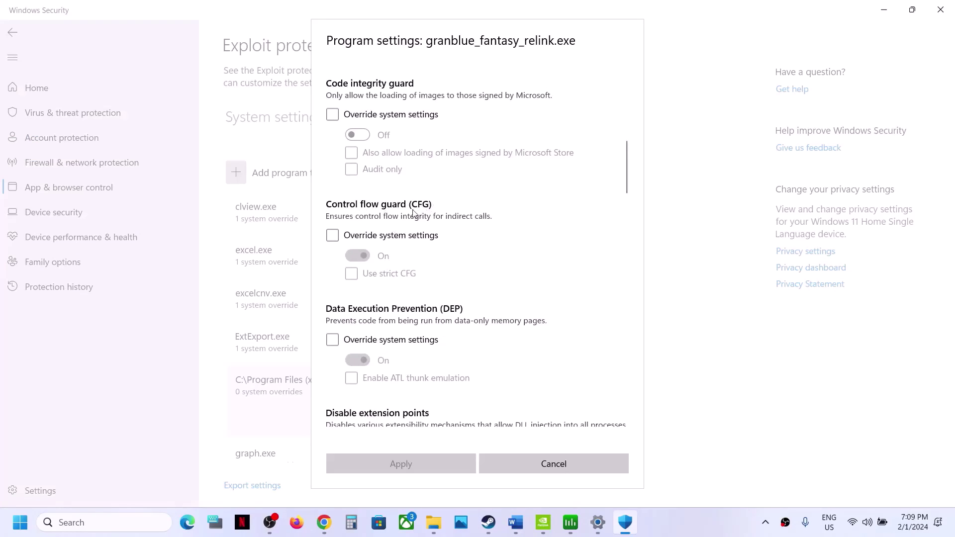
click(333, 235)
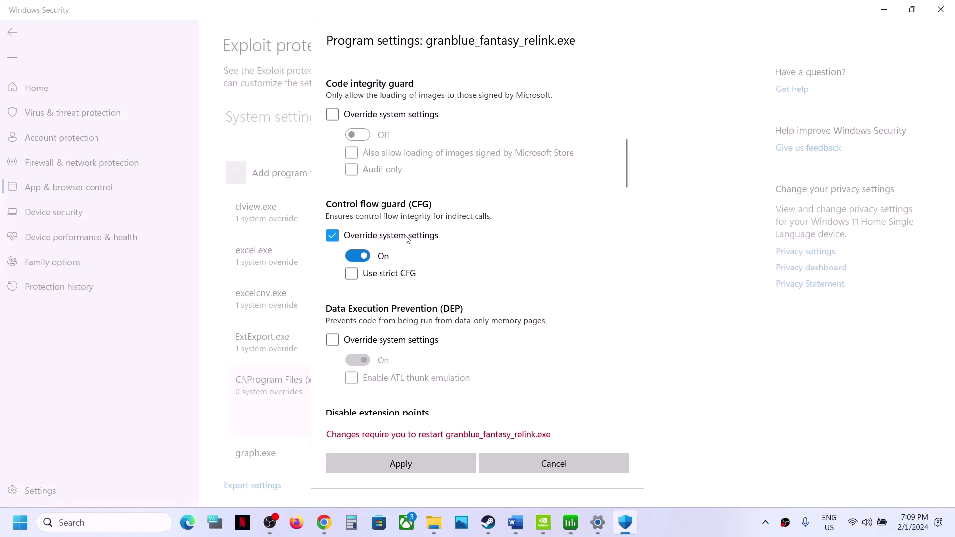
click(358, 257)
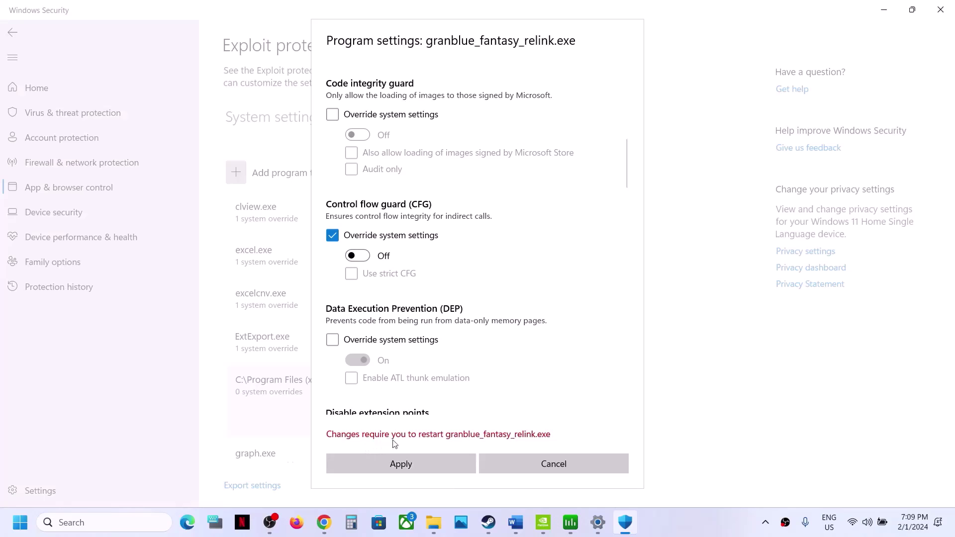
click(411, 459)
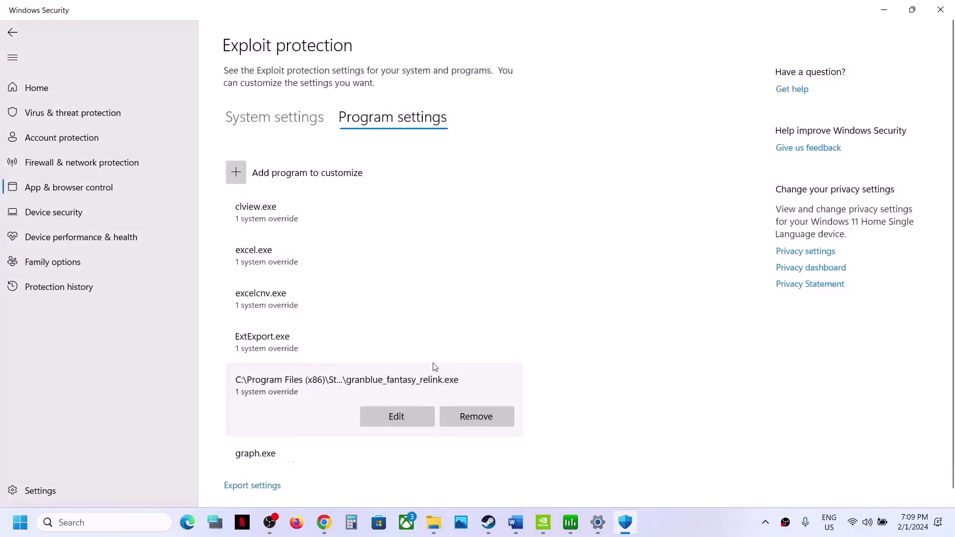
click(942, 11)
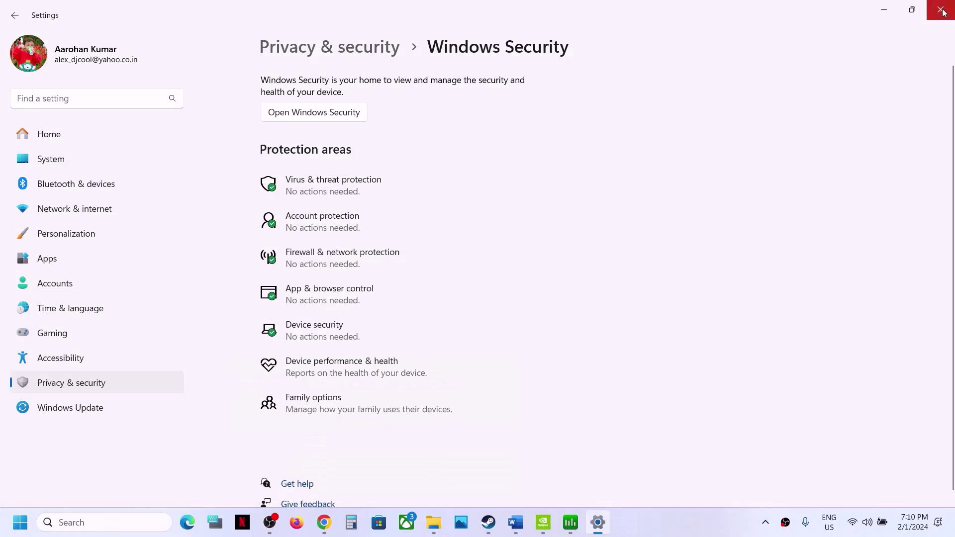
click(943, 11)
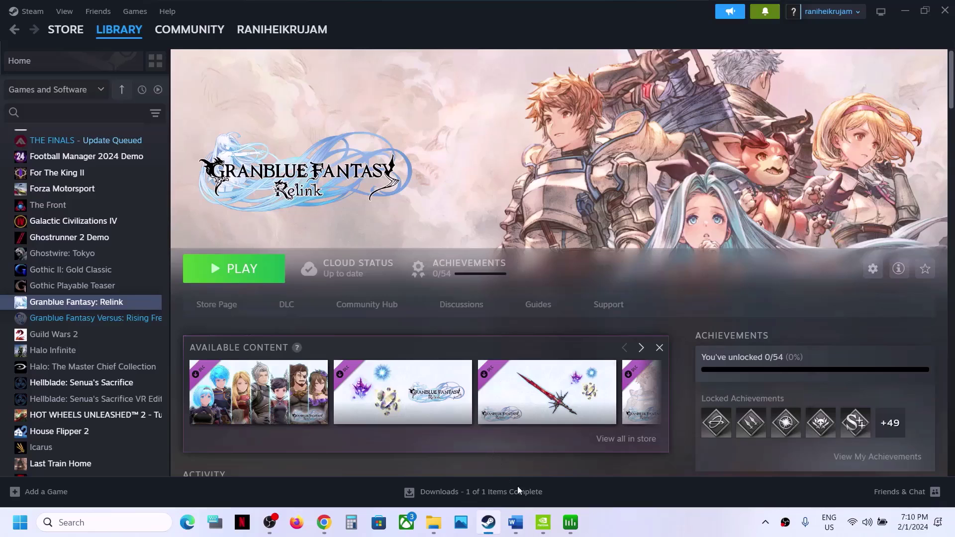
Step: Switch to the Word troubleshooting document and highlight "Try Steam Big Picture" in Step 16
click(523, 525)
scroll(428, 318, down, 3)
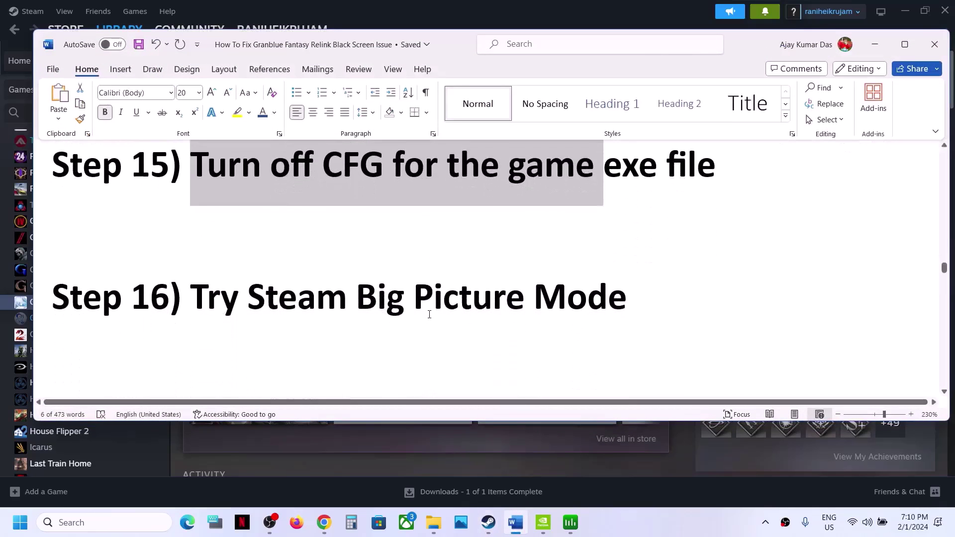
drag(224, 281, 535, 283)
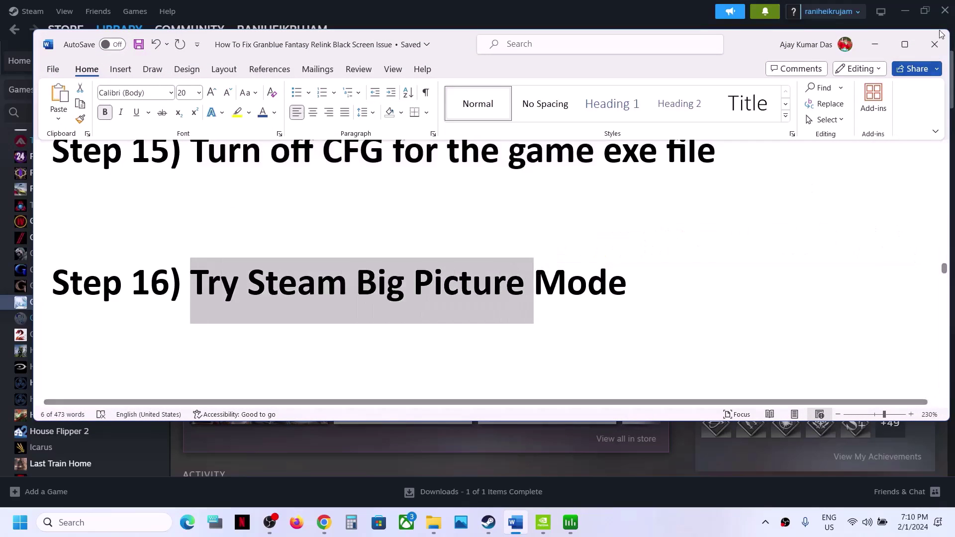
Step: Switch to Steam, enter Big Picture Mode and open Granblue Fantasy: Relink from the recent games
click(876, 46)
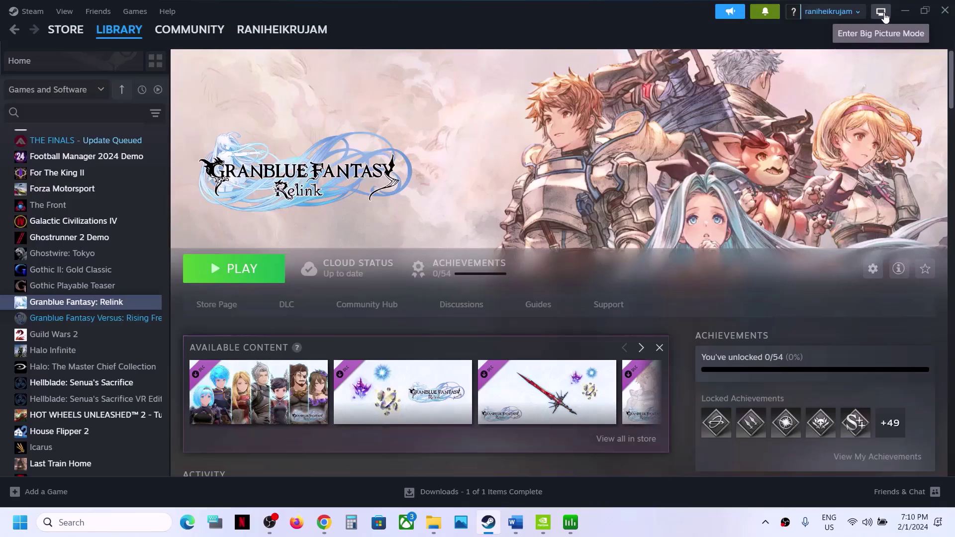
click(882, 13)
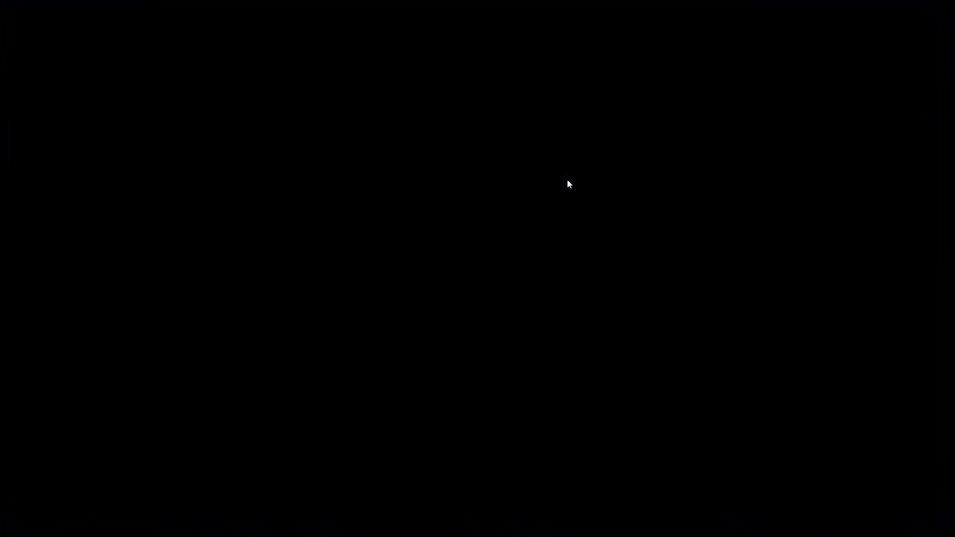
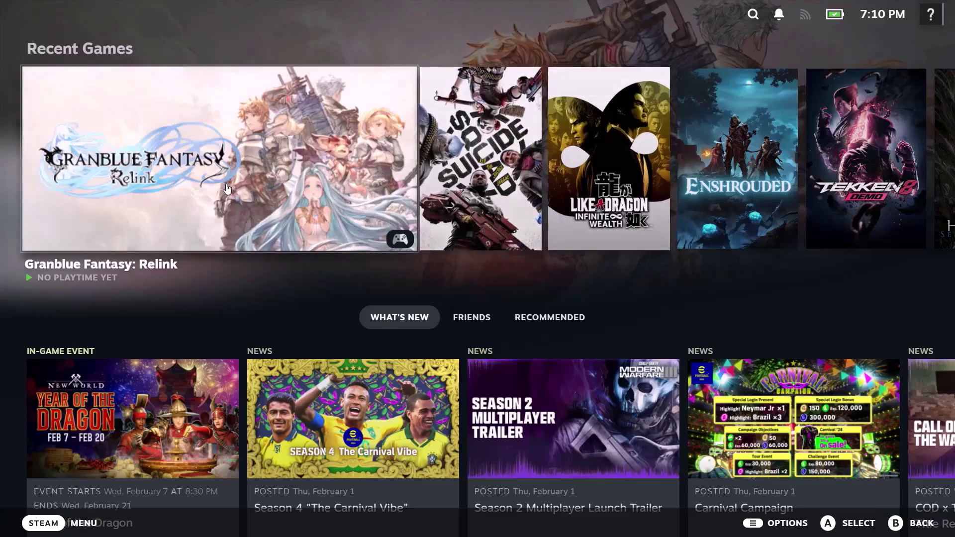
click(225, 187)
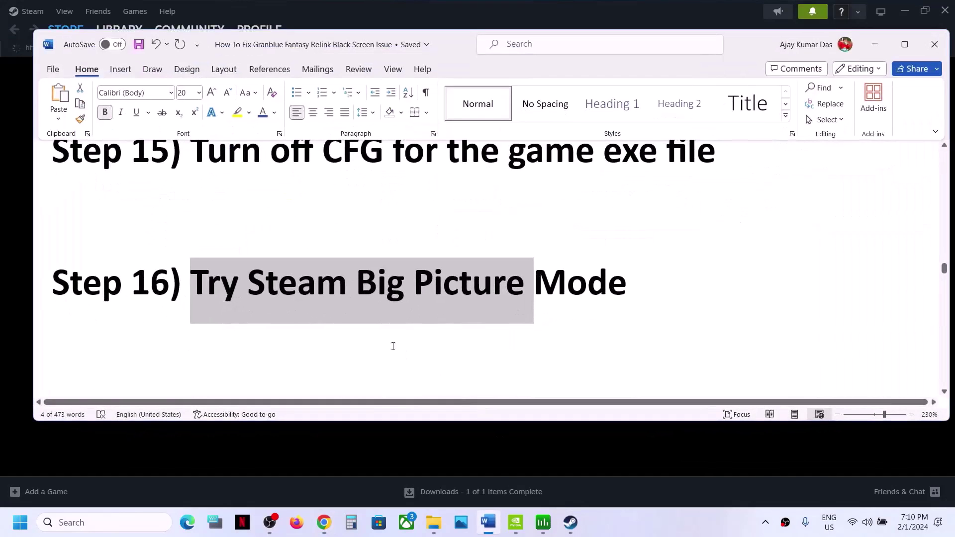
Step: Read Step 17 about verifying the game files in the Word document, and return to the Steam window
scroll(386, 340, down, 3)
scroll(385, 340, up, 3)
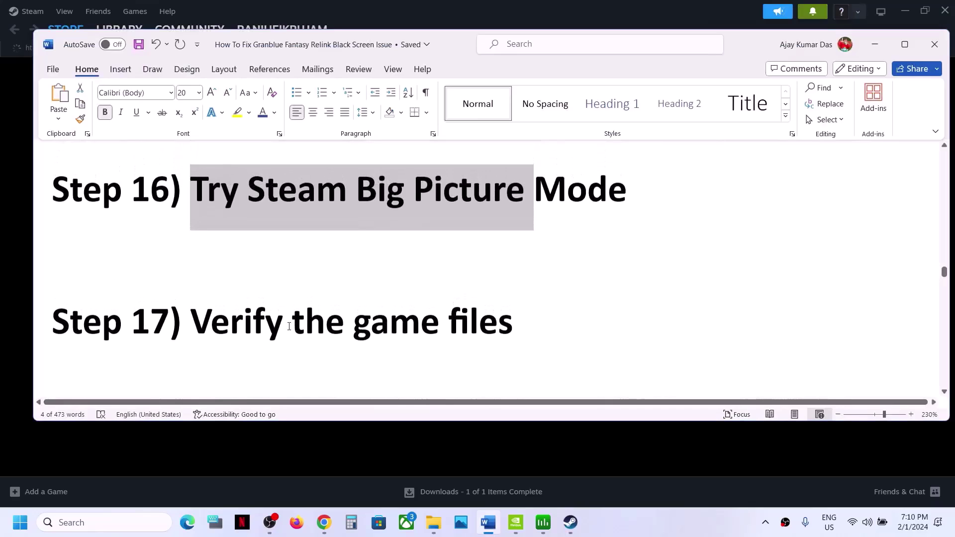
click(501, 14)
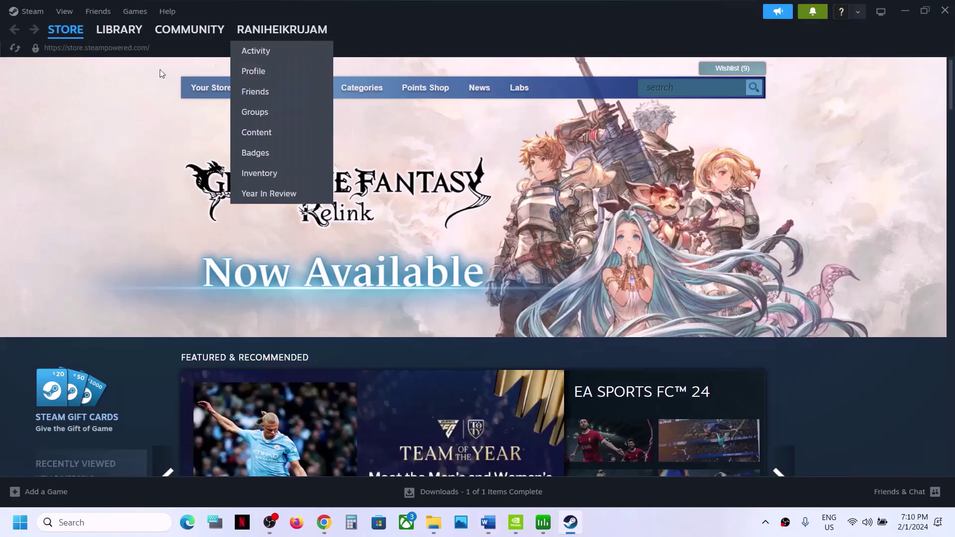
Step: View the Installed Files properties of Granblue Fantasy: Relink in the library, find the file integrity option, and close the properties
click(118, 40)
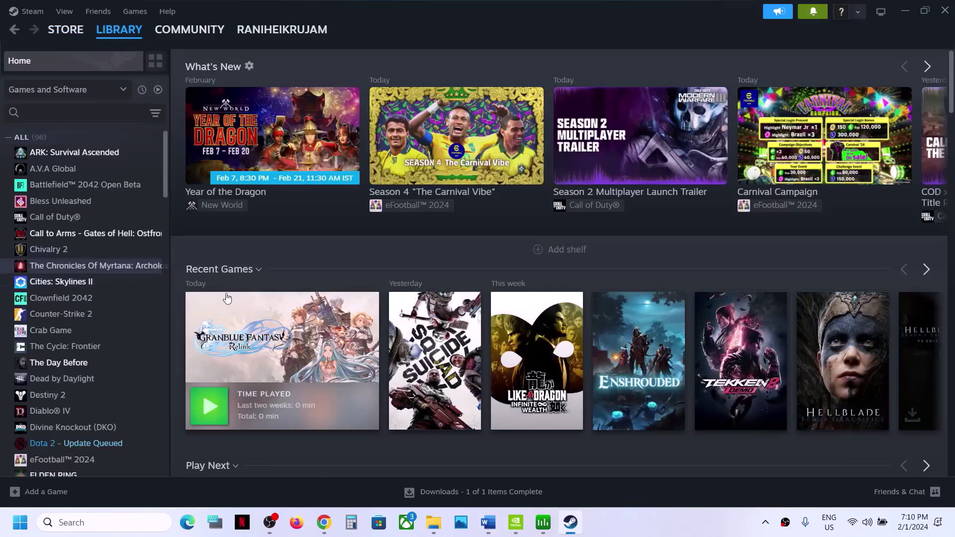
click(251, 329)
right_click(118, 309)
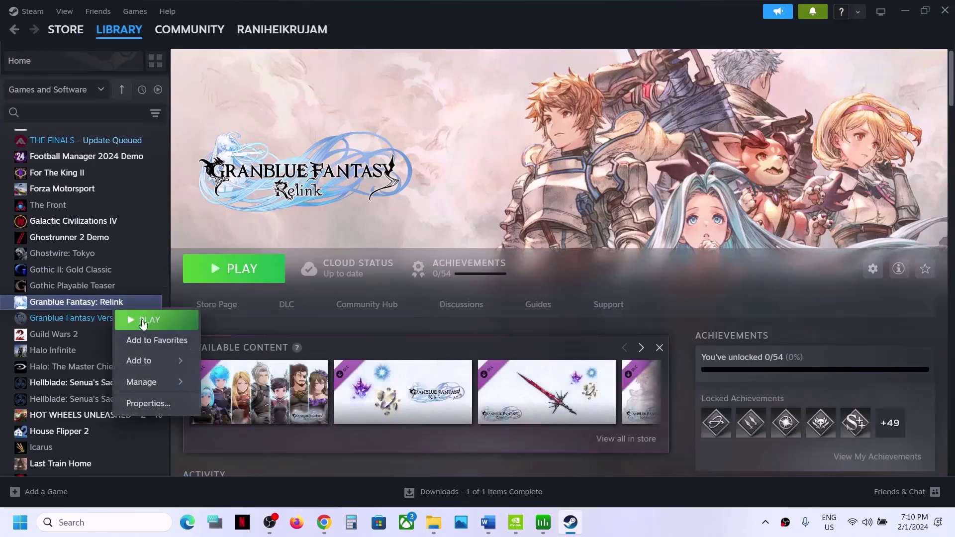
click(148, 403)
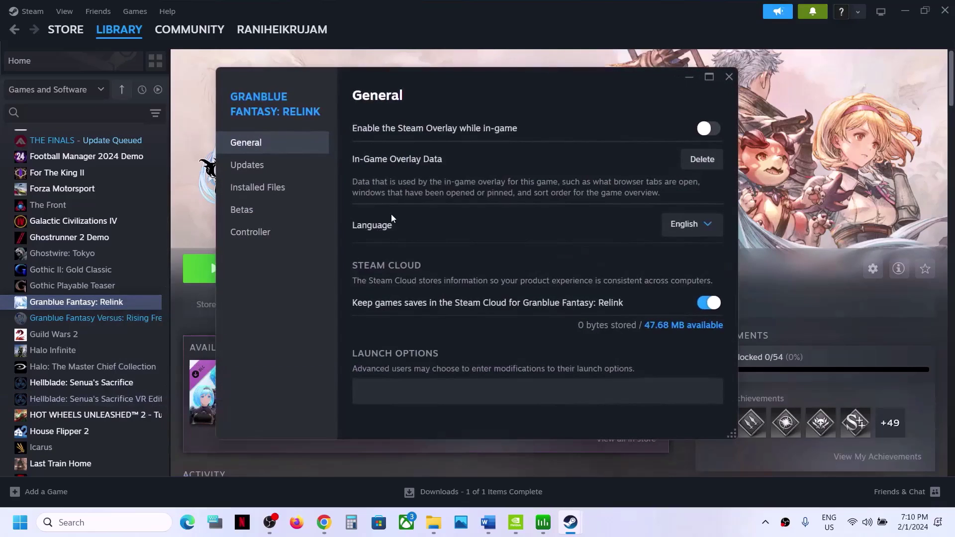
click(289, 195)
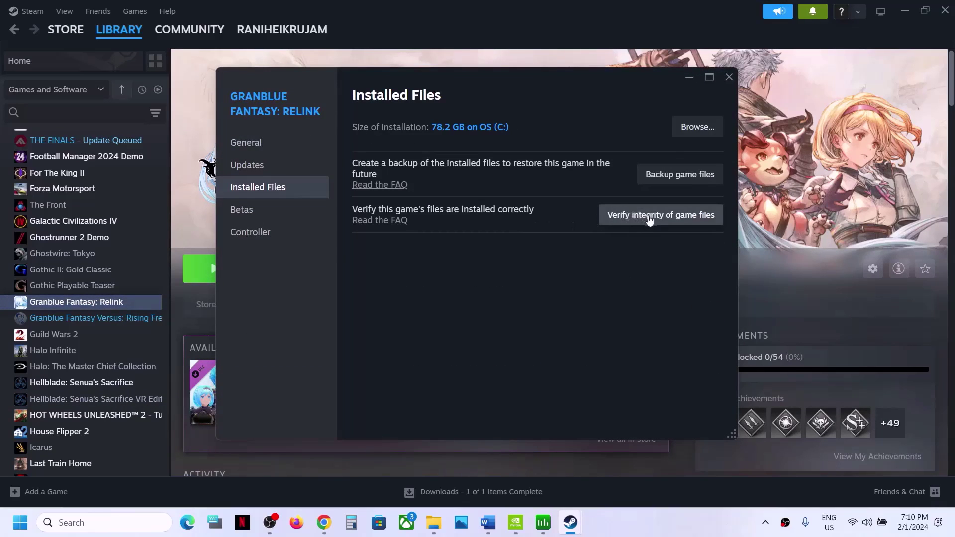
click(730, 77)
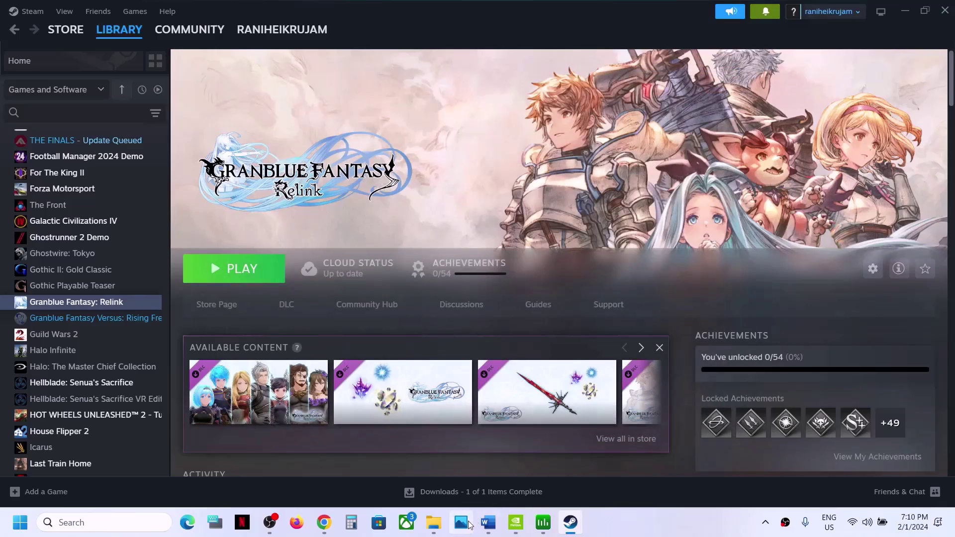
Step: Switch to the Word document, highlight Step 18's instructions on save game files and its progress-loss warning, and minimize the document
click(488, 522)
scroll(408, 324, down, 4)
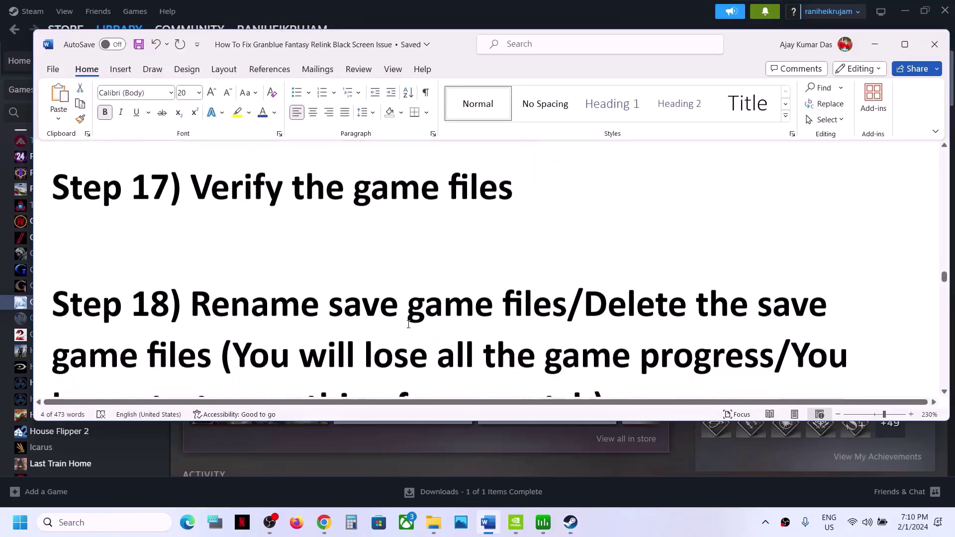
drag(201, 241, 526, 258)
click(589, 246)
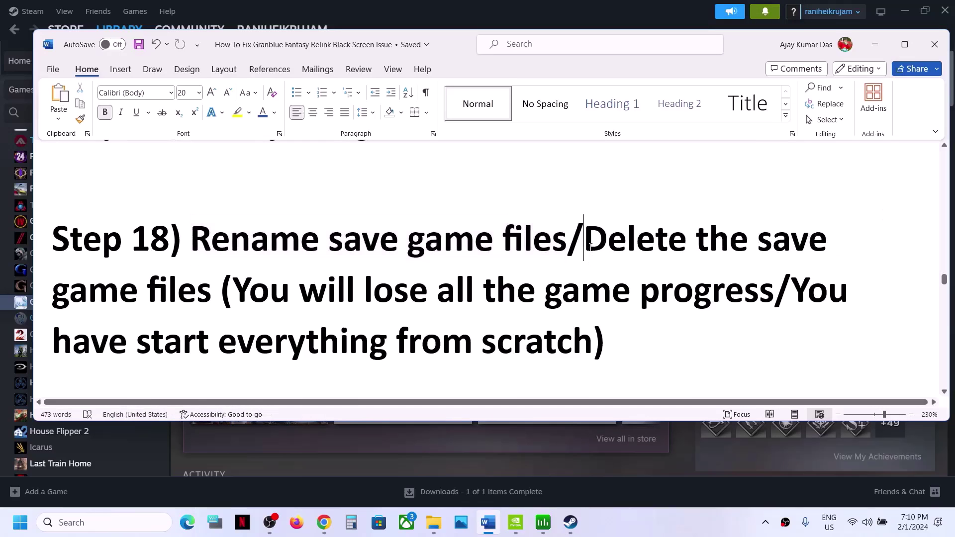
drag(649, 253, 774, 294)
click(234, 289)
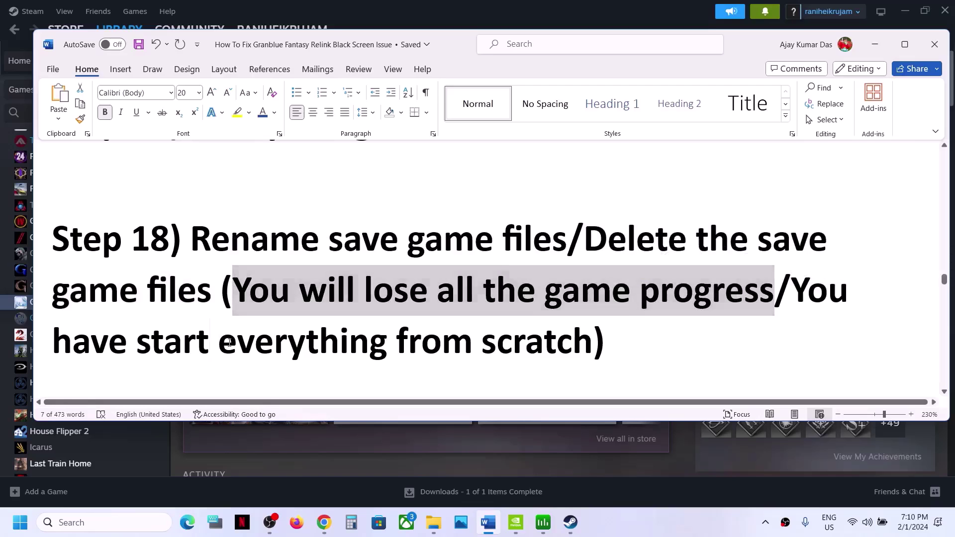
drag(210, 342, 591, 344)
click(875, 44)
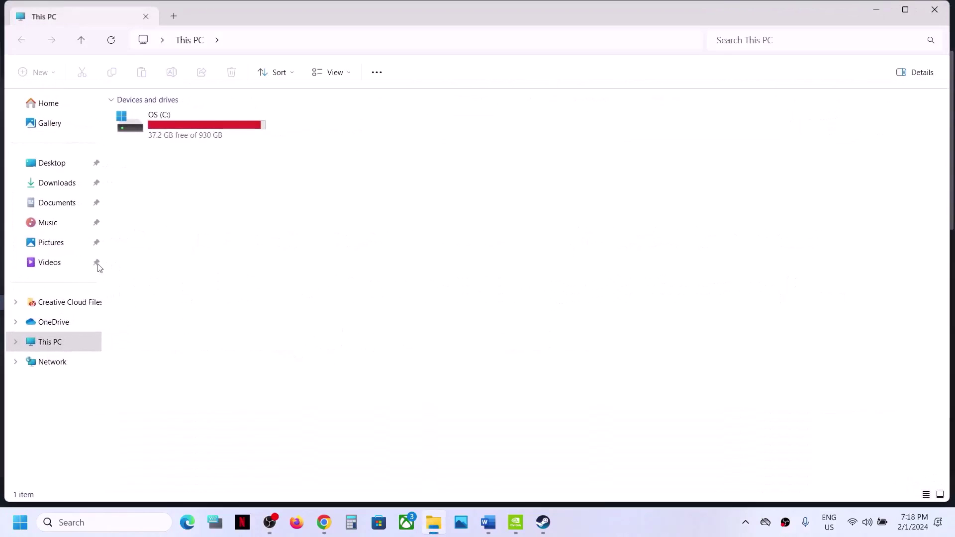
Step: Open the current user's profile folder inside Users on the OS (C:) drive
double_click(180, 135)
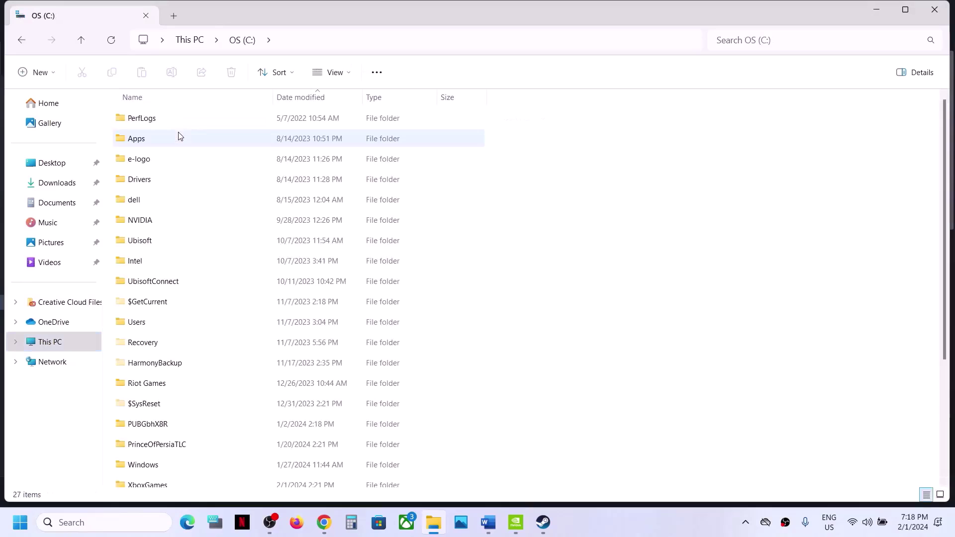
click(151, 324)
double_click(151, 324)
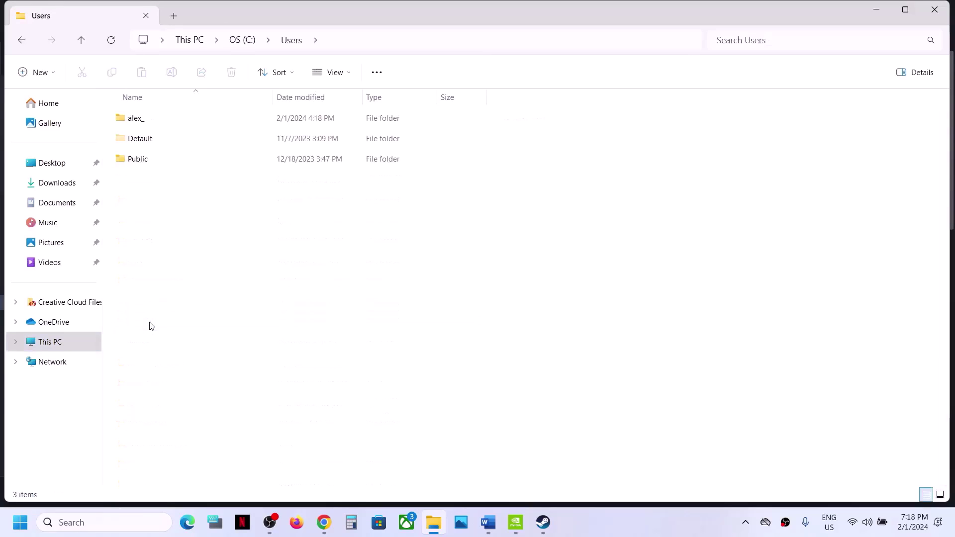
double_click(167, 123)
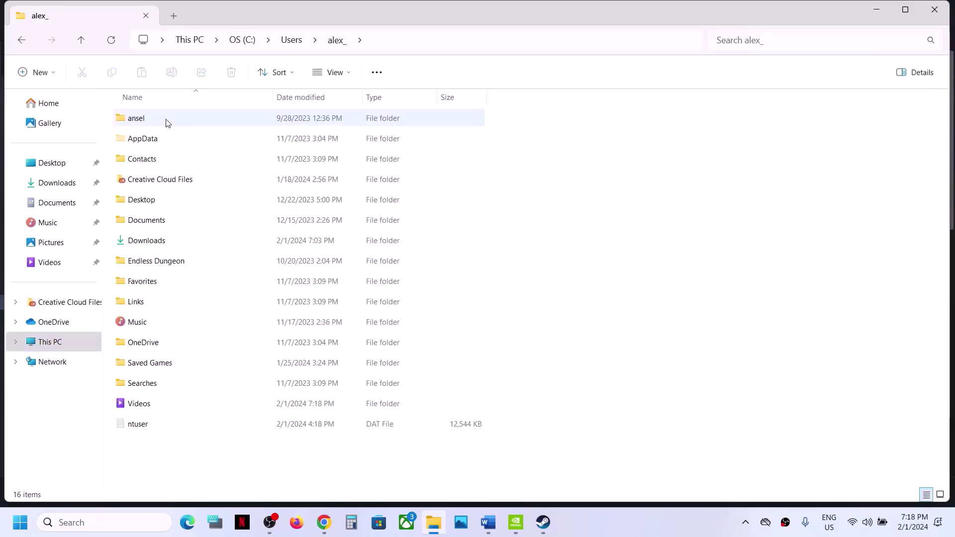
Step: Check the hidden items display option in the user profile folder, and open the Local folder inside AppData
click(158, 144)
click(353, 76)
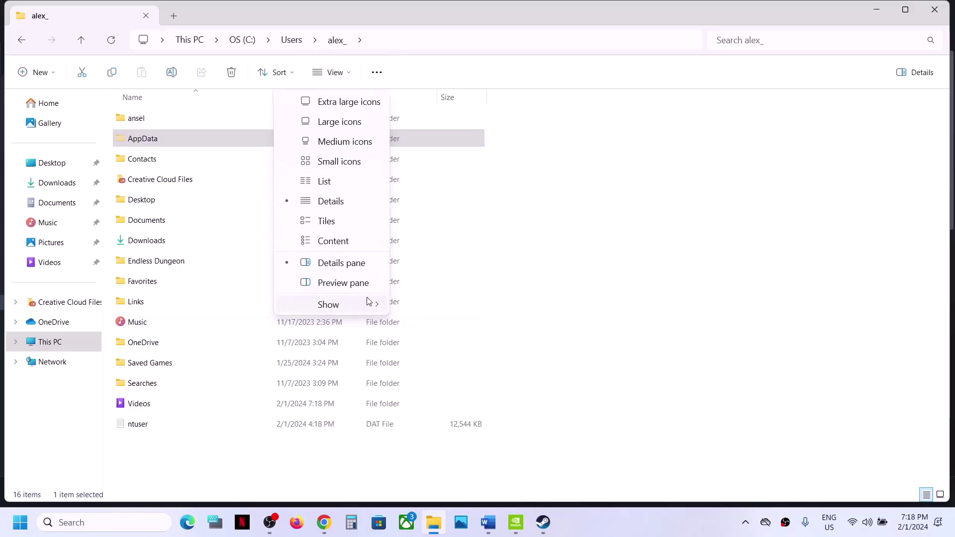
mouse_move(368, 304)
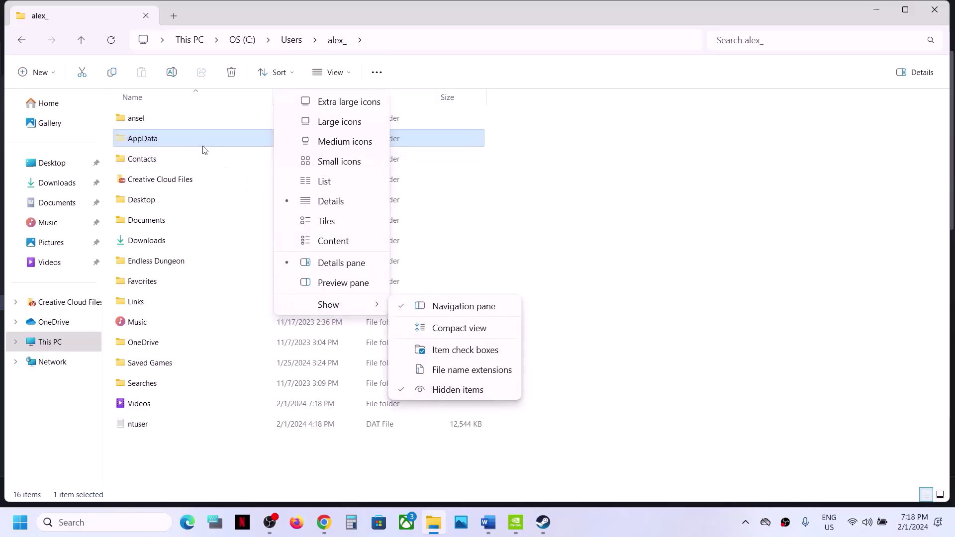
click(186, 142)
double_click(185, 142)
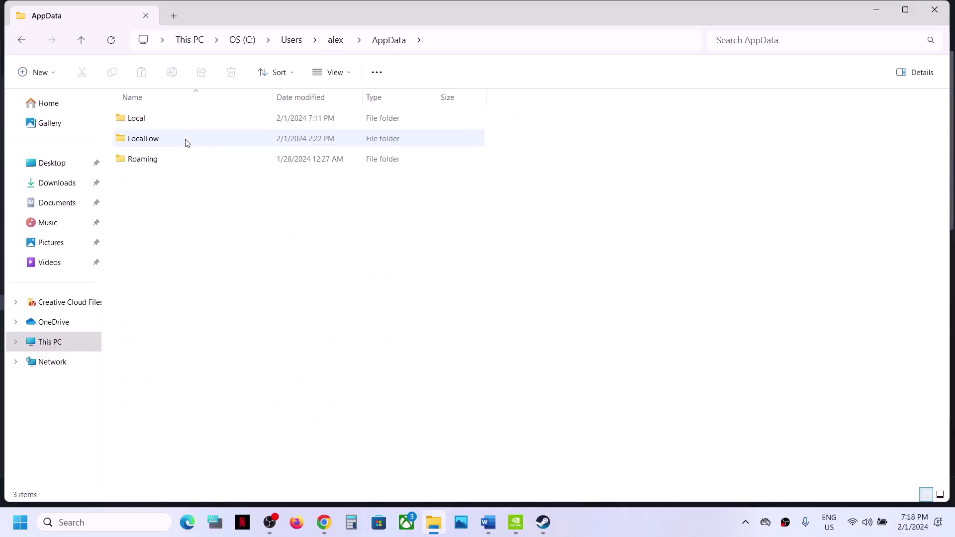
double_click(178, 126)
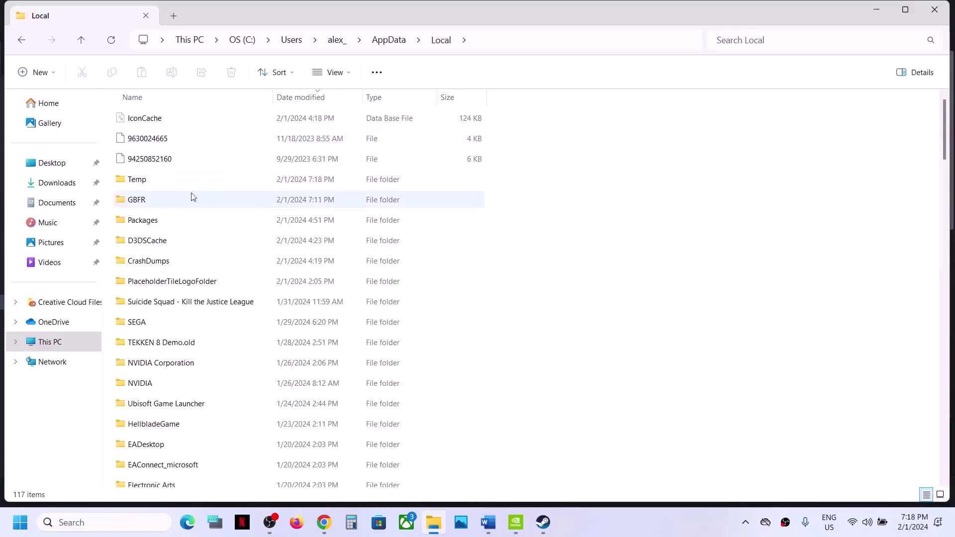
Step: Open the GBFR folder and go through Saved to SaveGames to view the game's save files
click(161, 208)
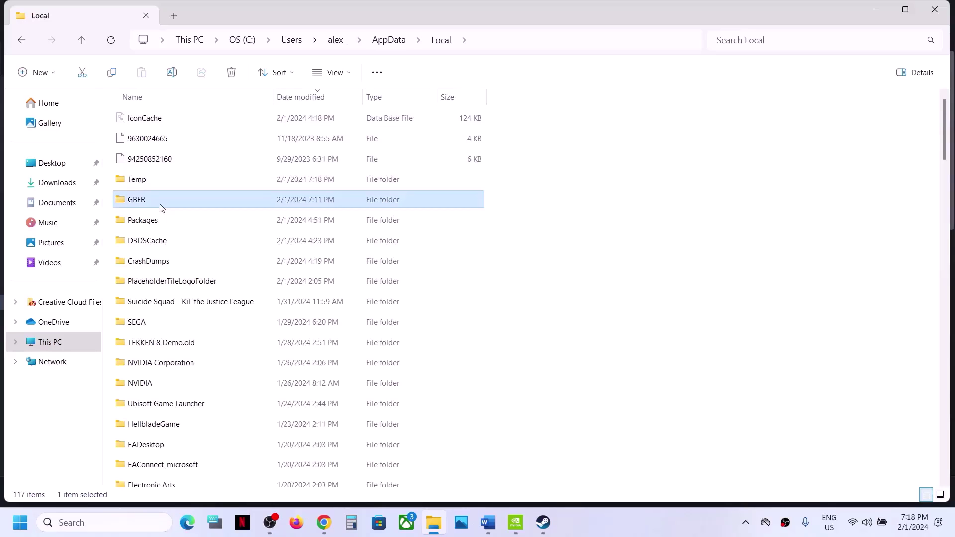
double_click(162, 208)
double_click(160, 119)
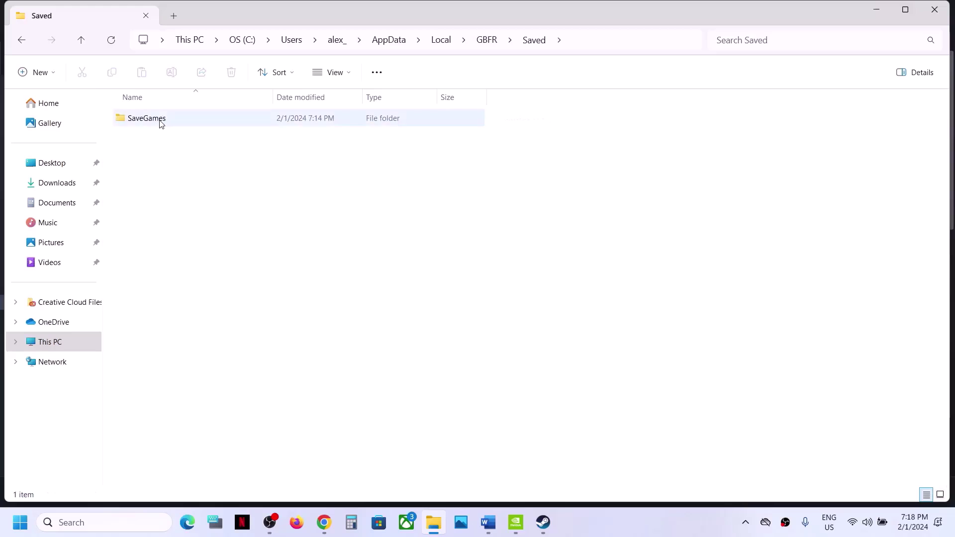
double_click(197, 115)
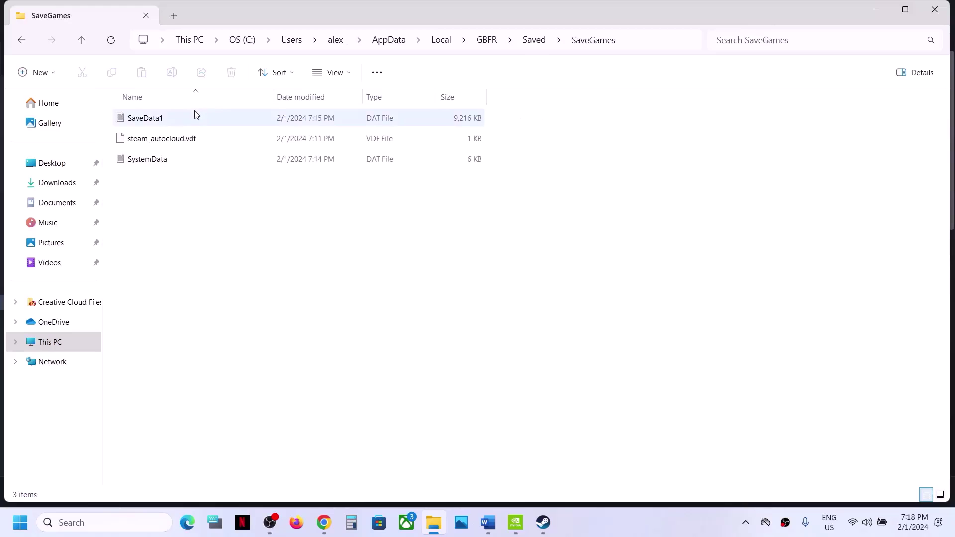
Step: Return to the Local folder and rename the GBFR folder as GBFR.old
double_click(83, 44)
click(83, 44)
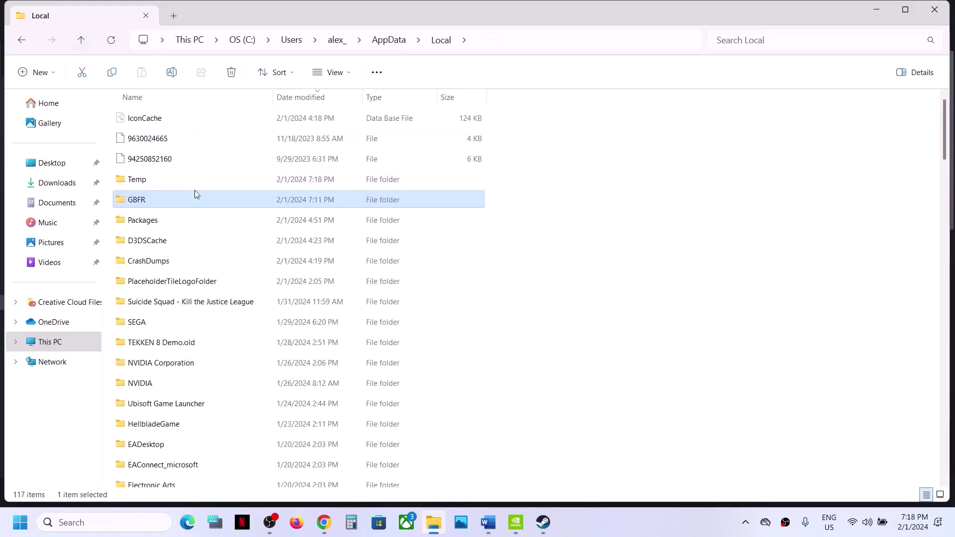
right_click(143, 202)
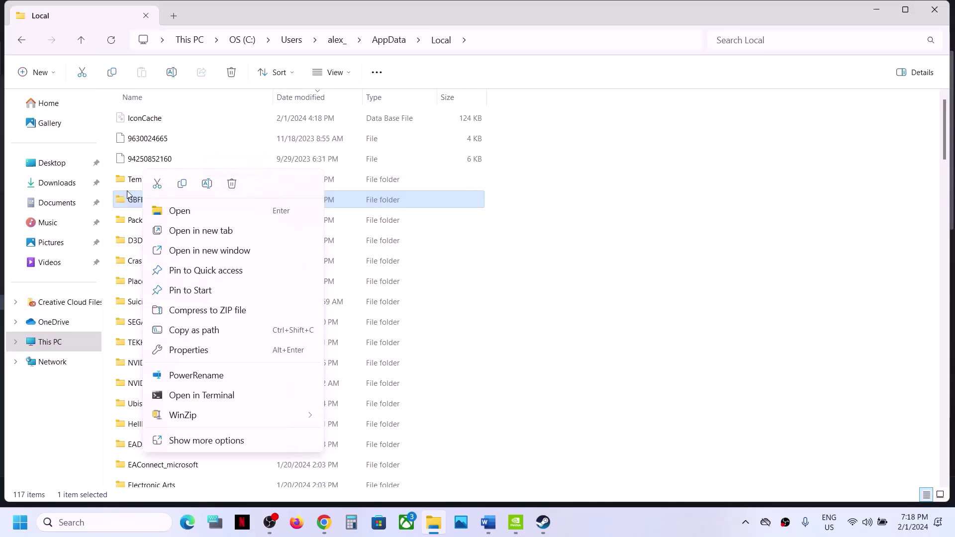
right_click(132, 206)
click(199, 197)
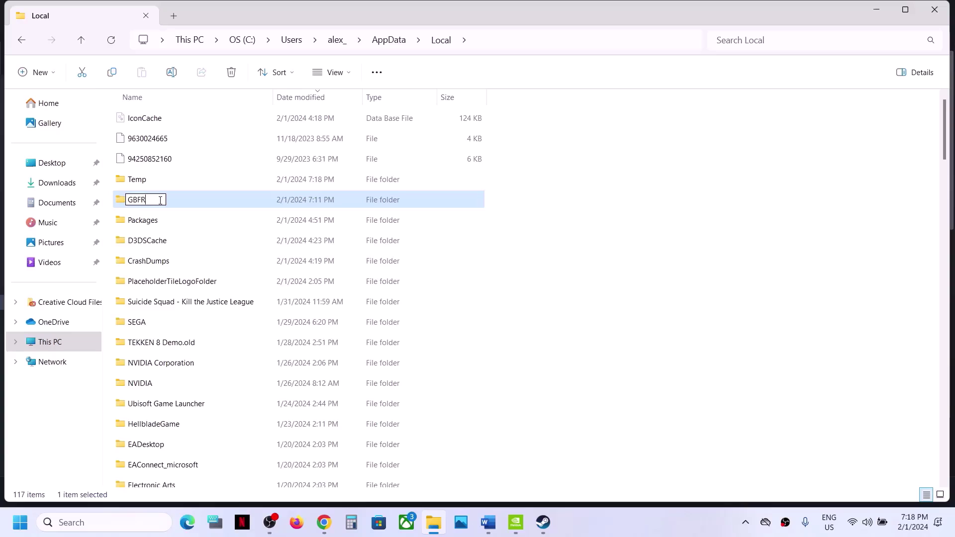
click(200, 200)
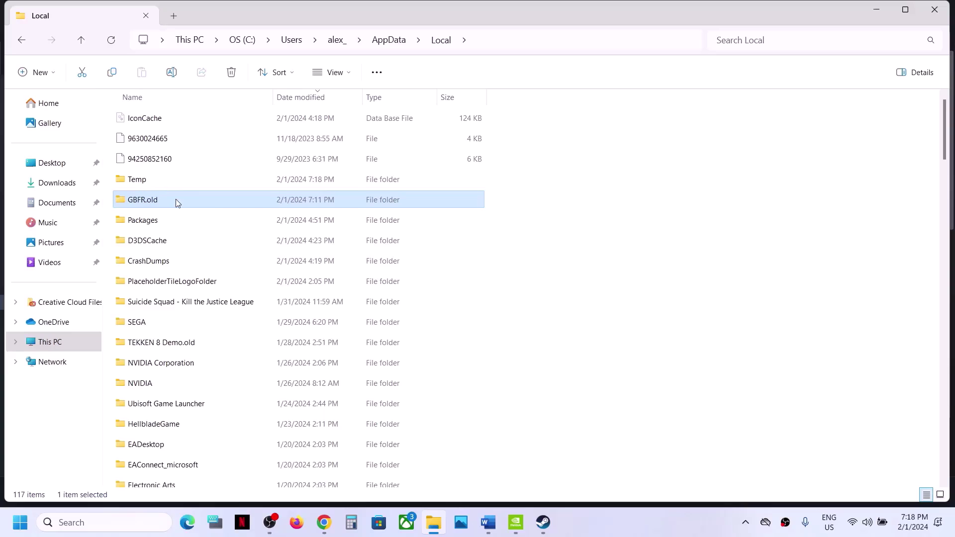
right_click(175, 199)
click(152, 209)
Step: Switch to Steam's library page for Granblue Fantasy: Relink
click(550, 525)
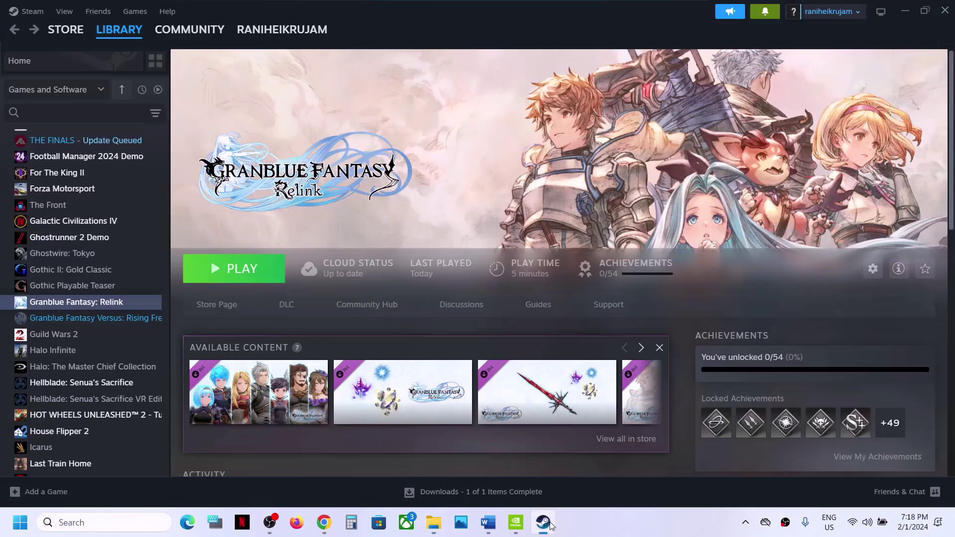
click(550, 525)
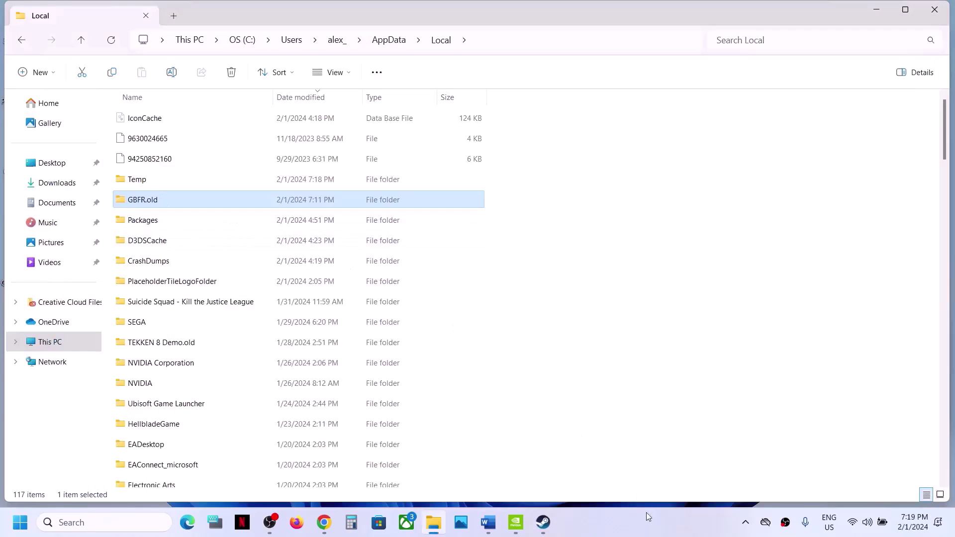
click(543, 522)
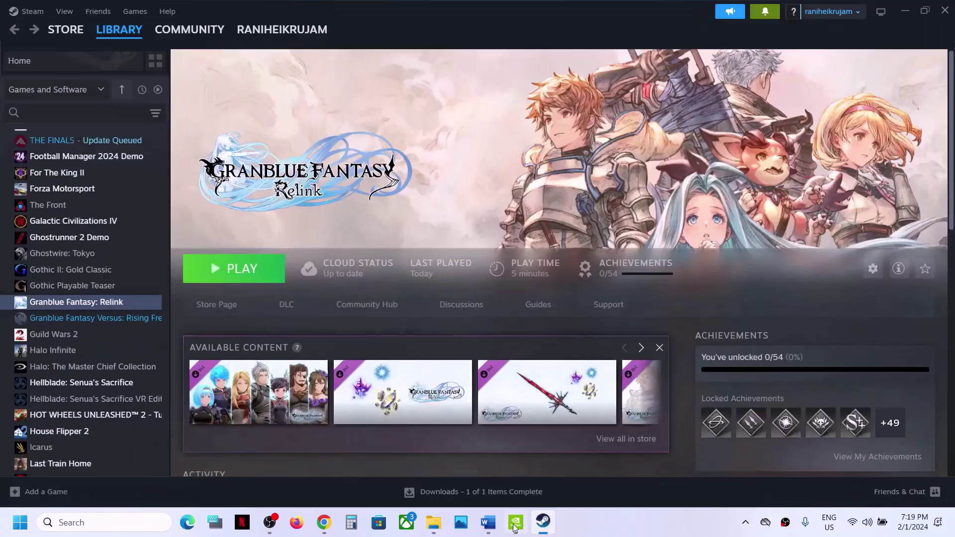
Step: Switch to the Word document, highlight "Alt + Enter" in Step 19, and minimize the document
click(488, 522)
scroll(449, 362, down, 5)
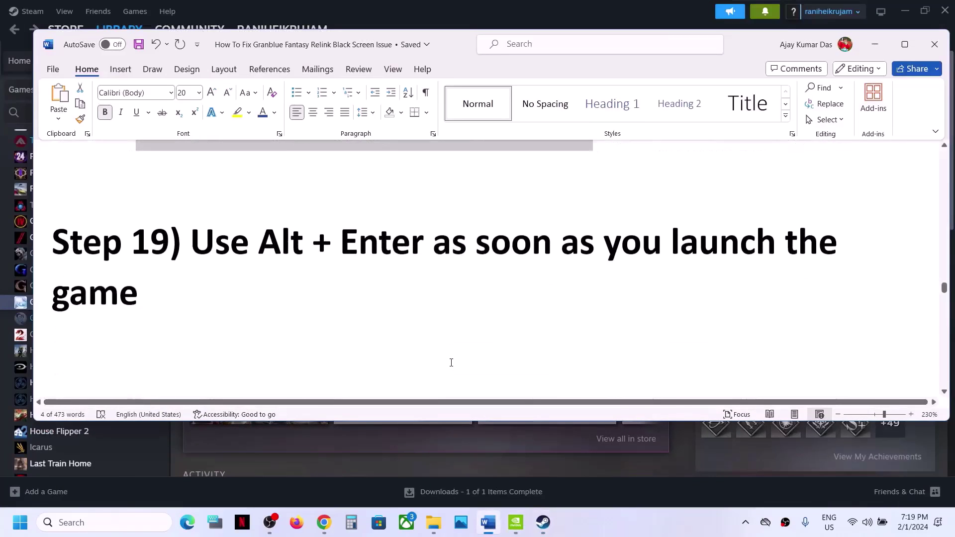
drag(259, 243, 432, 244)
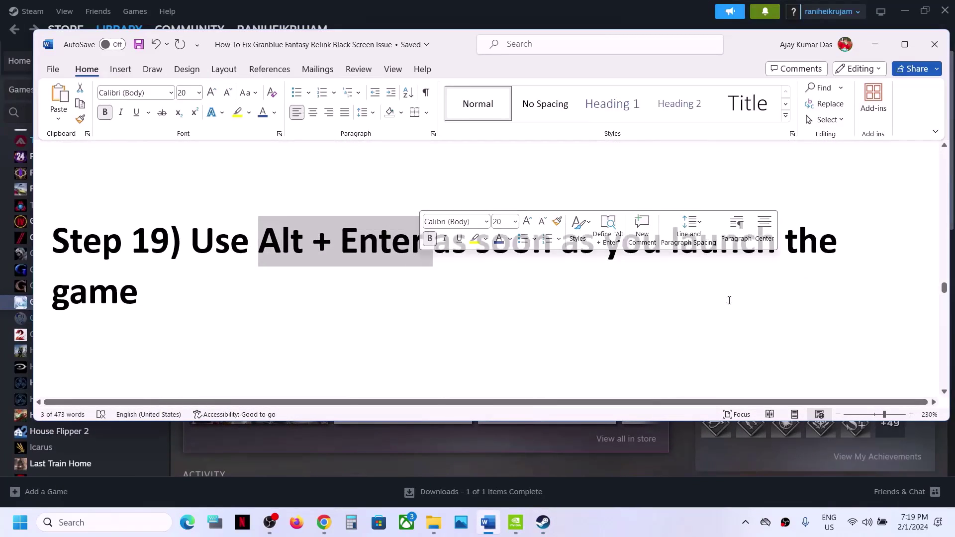
click(875, 46)
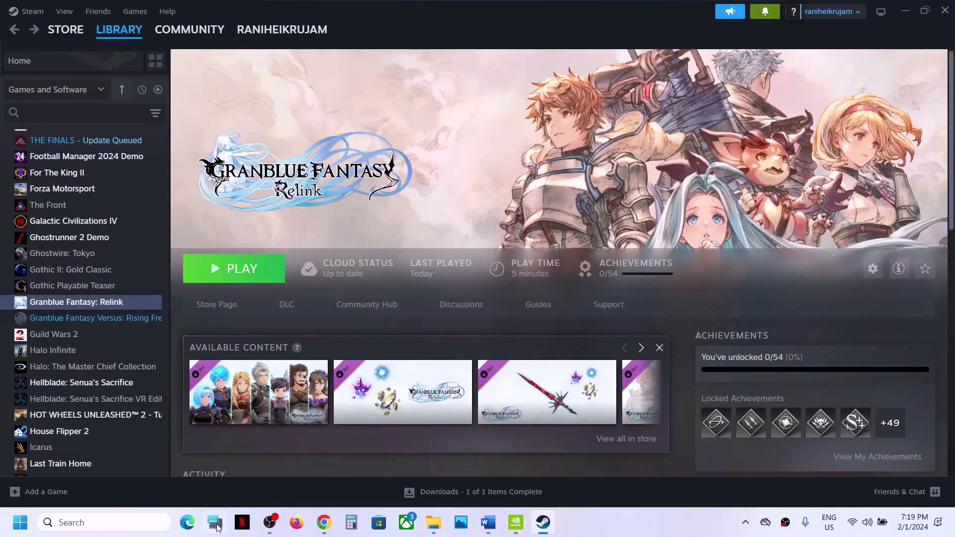
Step: Open the on-screen keyboard, activate its Alt key, and close the keyboard
click(217, 528)
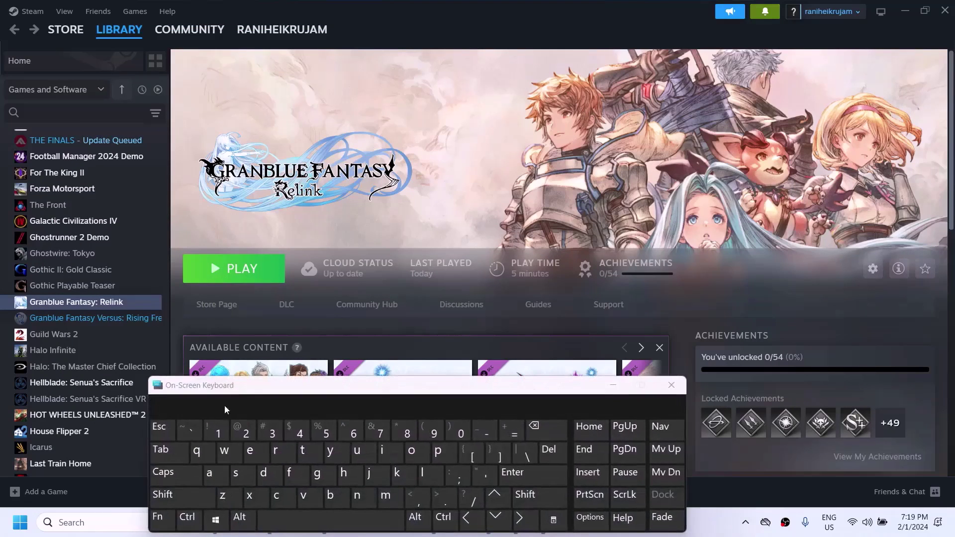
click(241, 520)
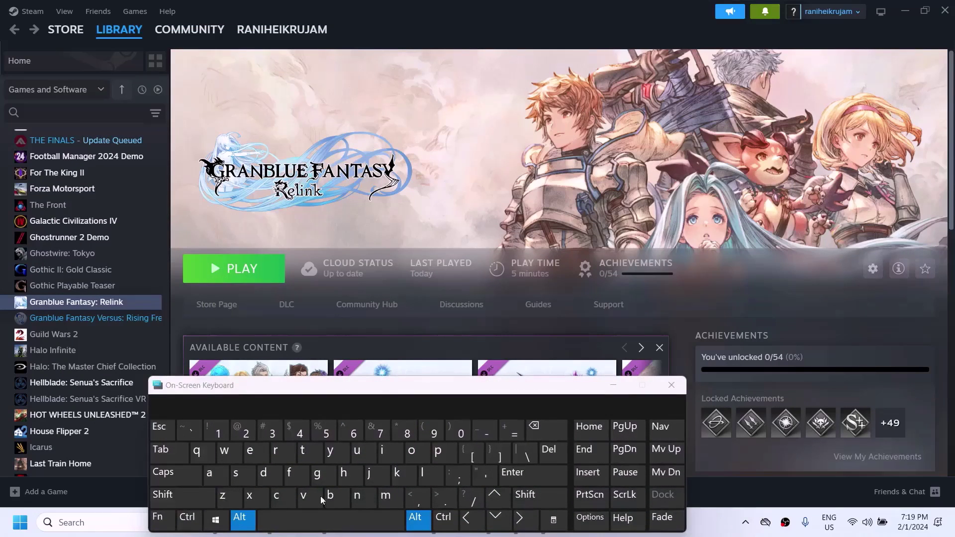
click(679, 386)
Step: Return to the Word document and highlight Step 20's instruction to turn off VPN
click(487, 522)
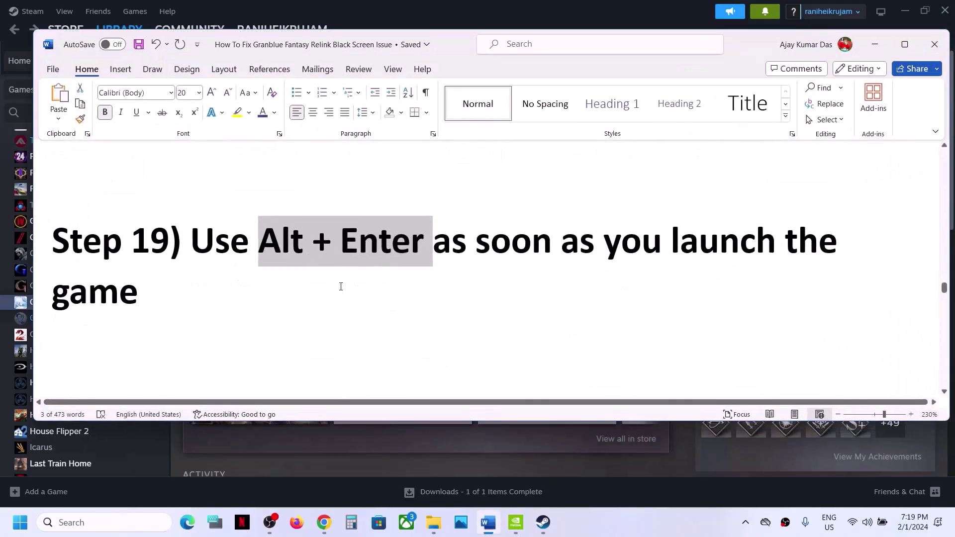
scroll(341, 287, down, 2)
scroll(340, 287, down, 1)
drag(190, 285, 390, 281)
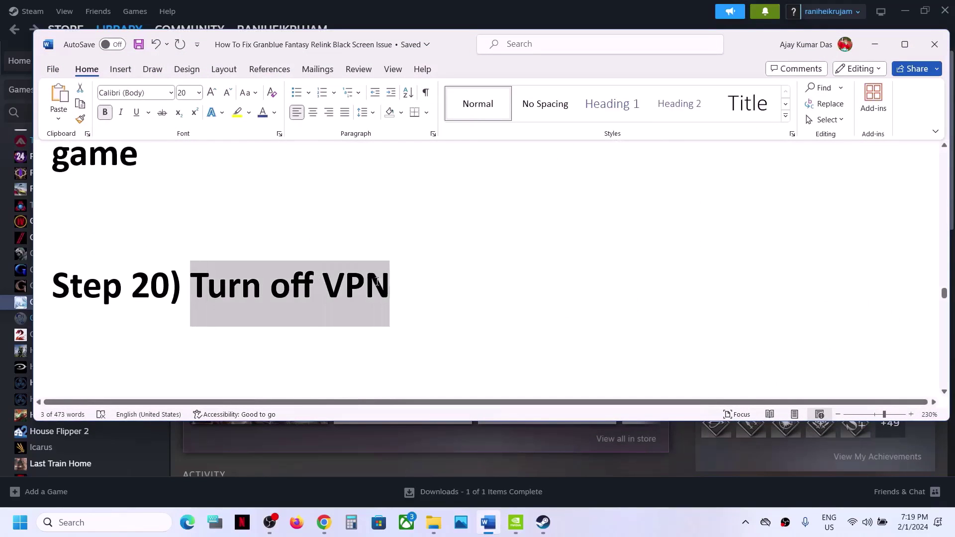
click(300, 302)
Step: Highlight Step 21's instruction on turning off V sync in the NVIDIA control panel, and minimize the document
scroll(301, 302, down, 5)
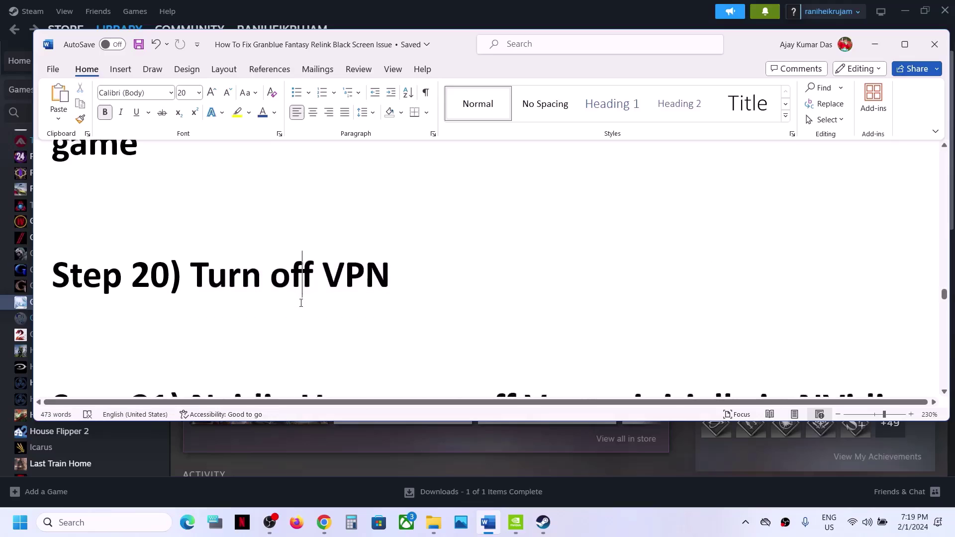
scroll(301, 303, down, 1)
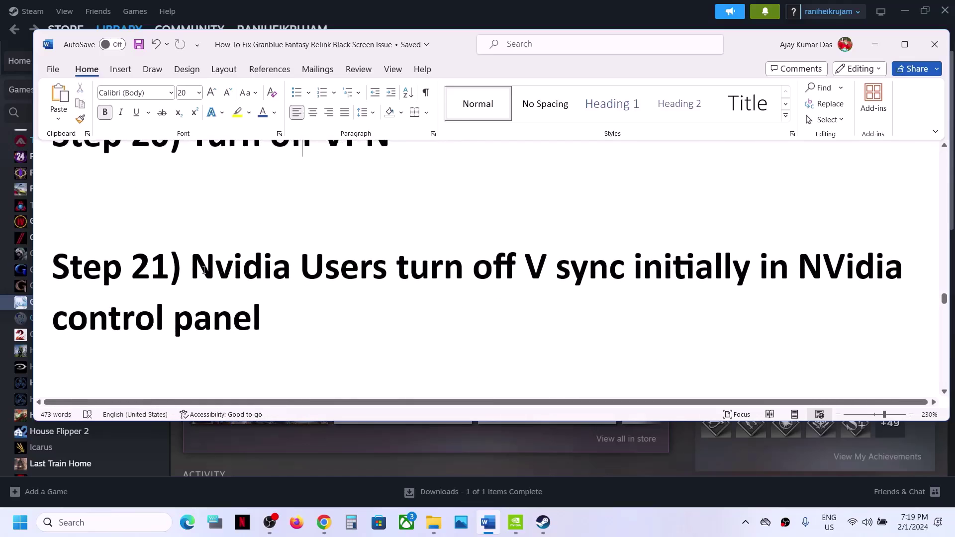
drag(204, 270, 531, 297)
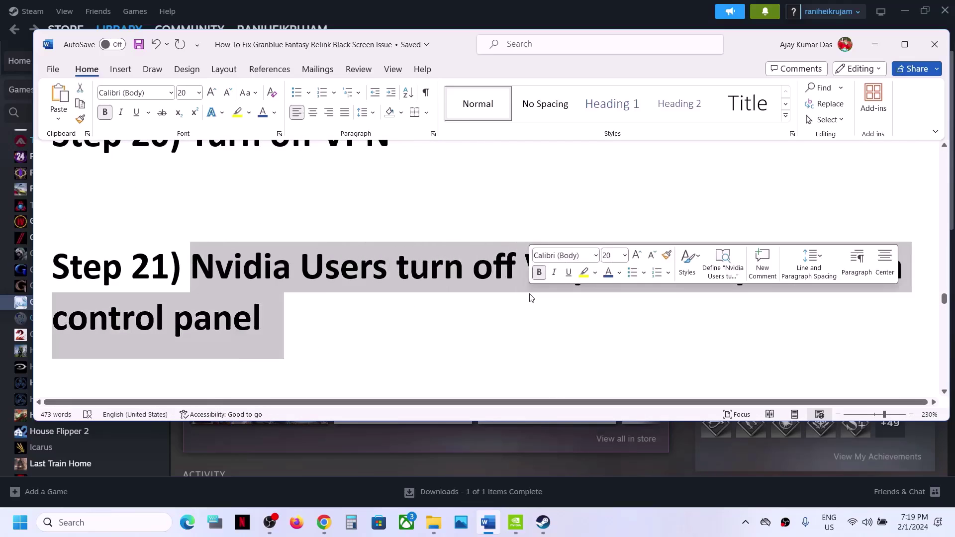
click(875, 44)
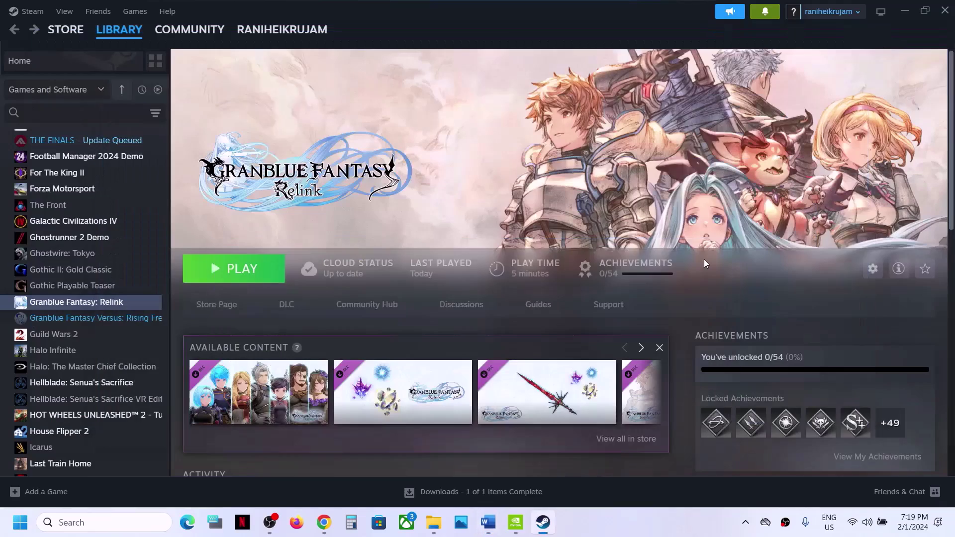
Step: Show the desktop and open NVIDIA Control Panel from there
key(super+d)
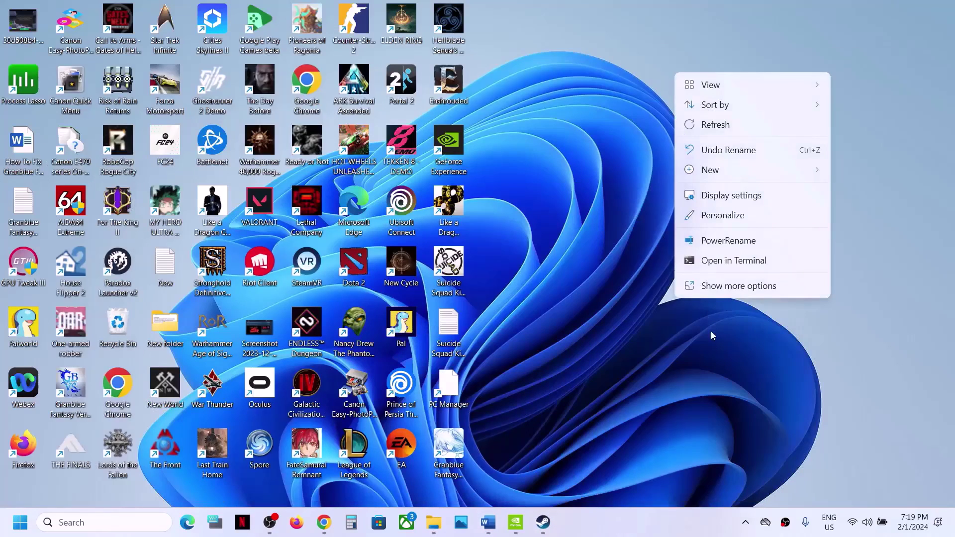
click(725, 286)
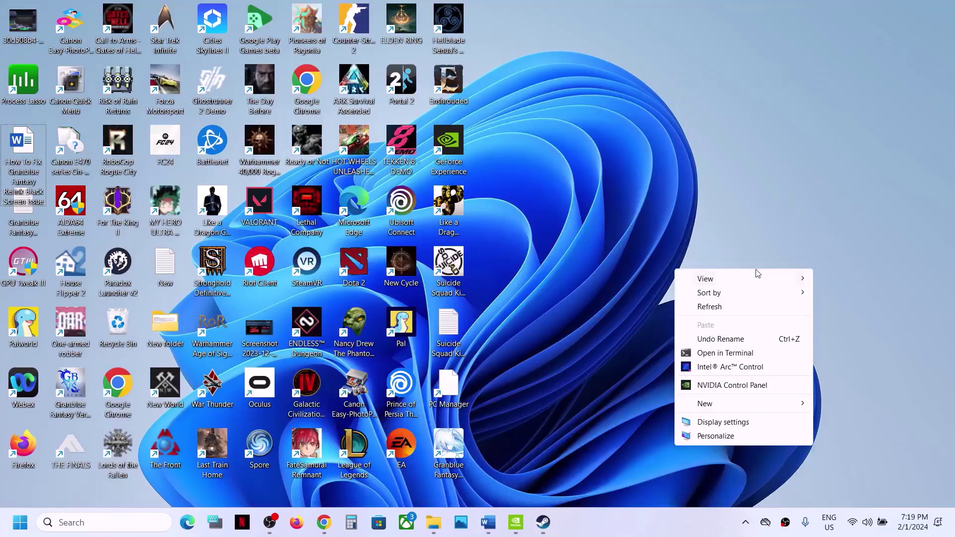
click(711, 388)
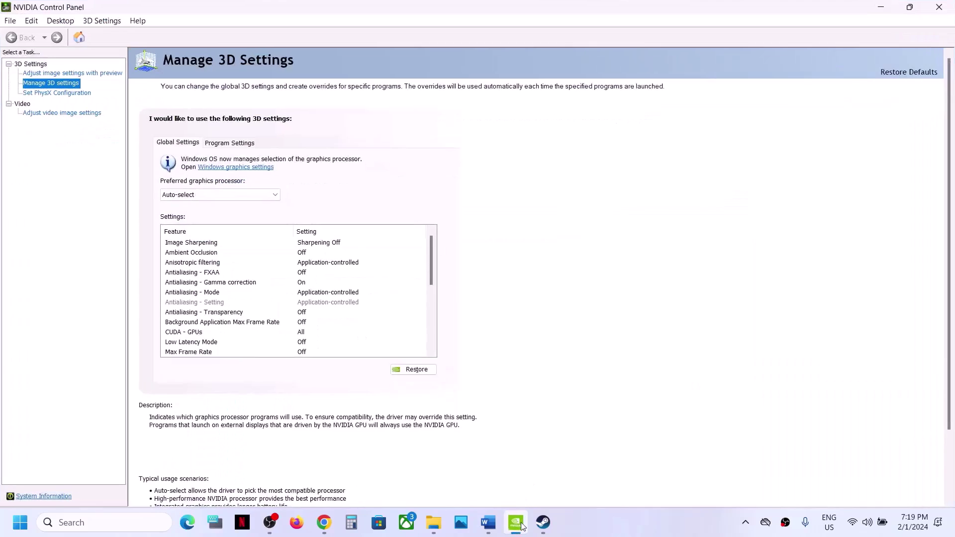
Step: In the per-program 3D settings, start adding a program, look through the program list, and select Granblue Fantasy: Relink
click(222, 145)
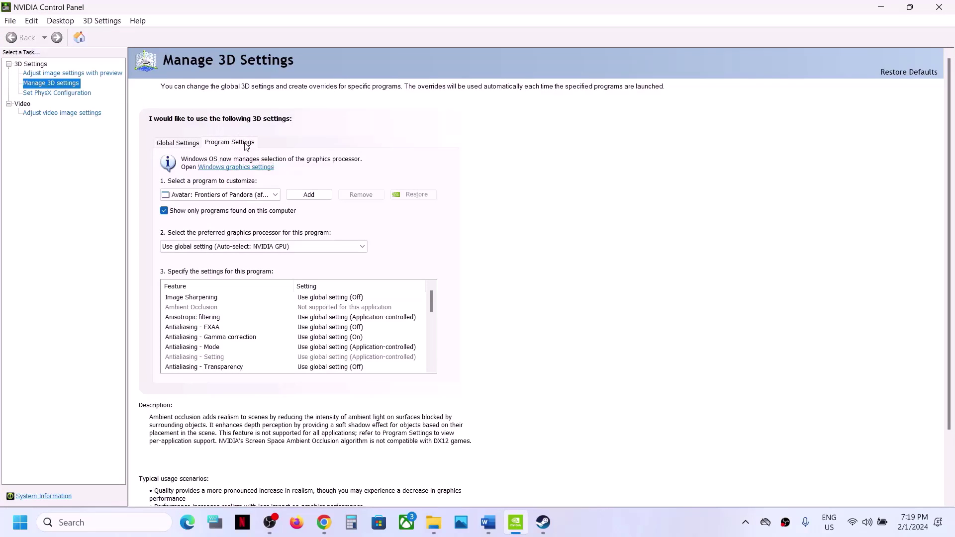
click(309, 195)
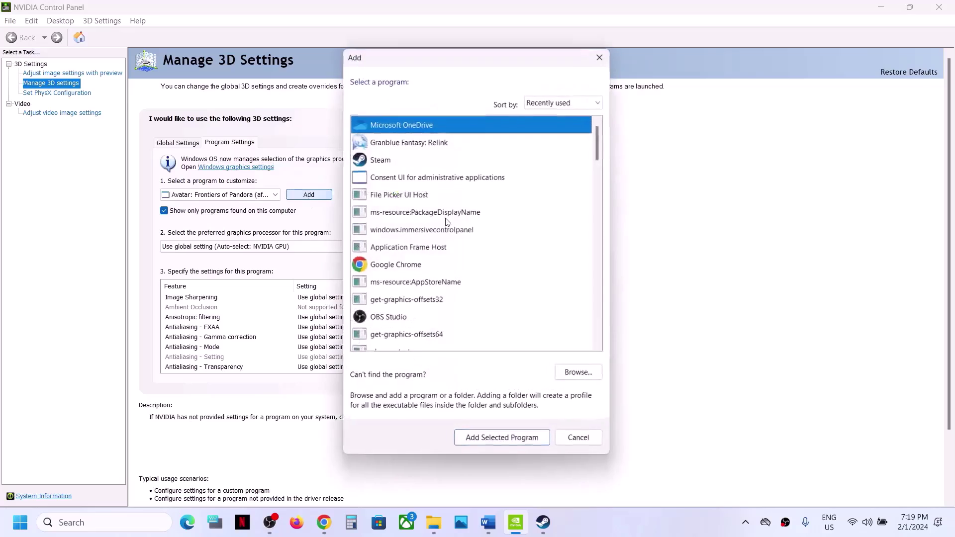
scroll(423, 264, down, 2)
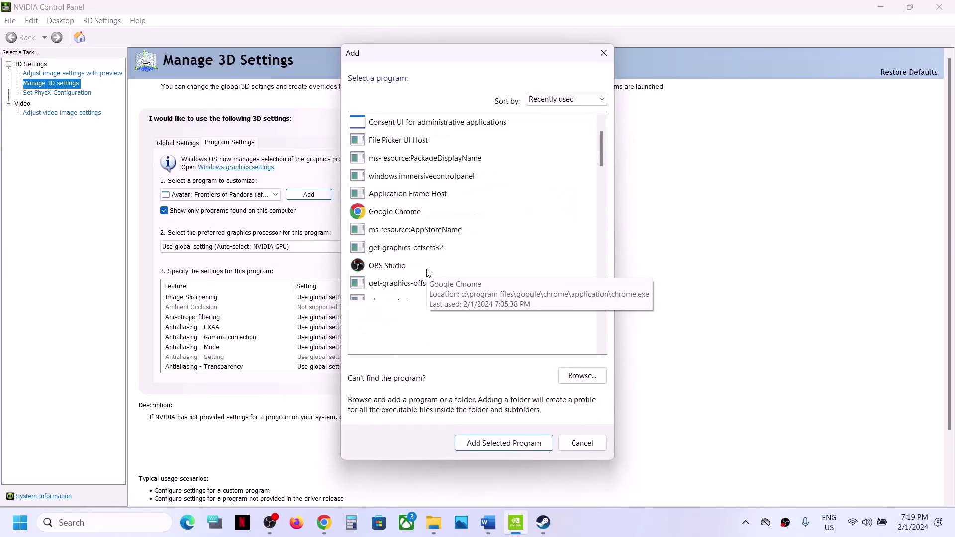
scroll(428, 273, down, 4)
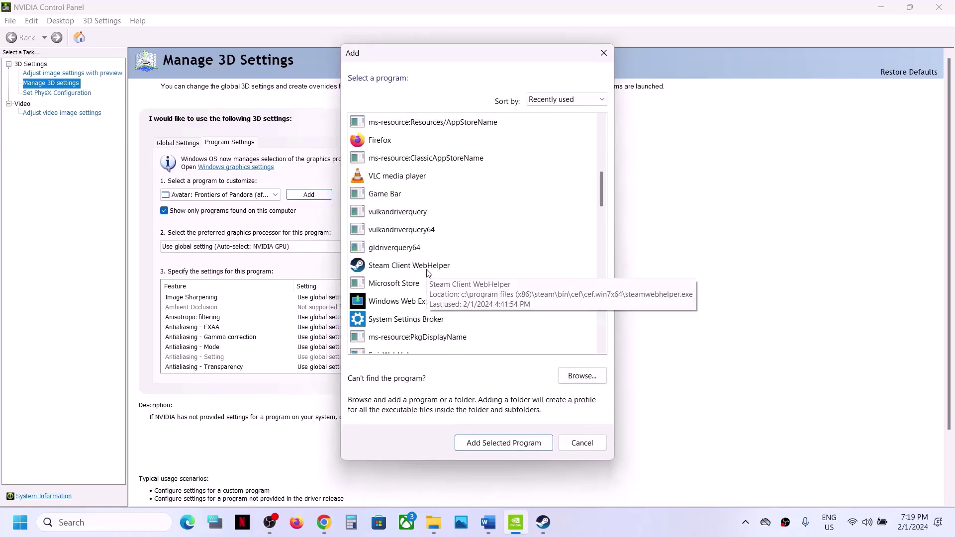
scroll(429, 273, down, 2)
scroll(429, 273, down, 5)
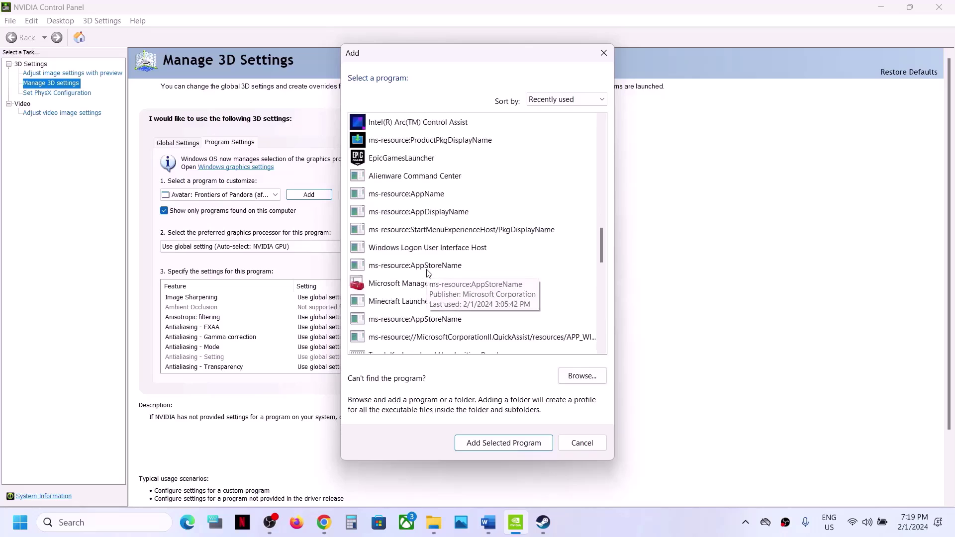
scroll(428, 273, down, 4)
scroll(429, 273, down, 3)
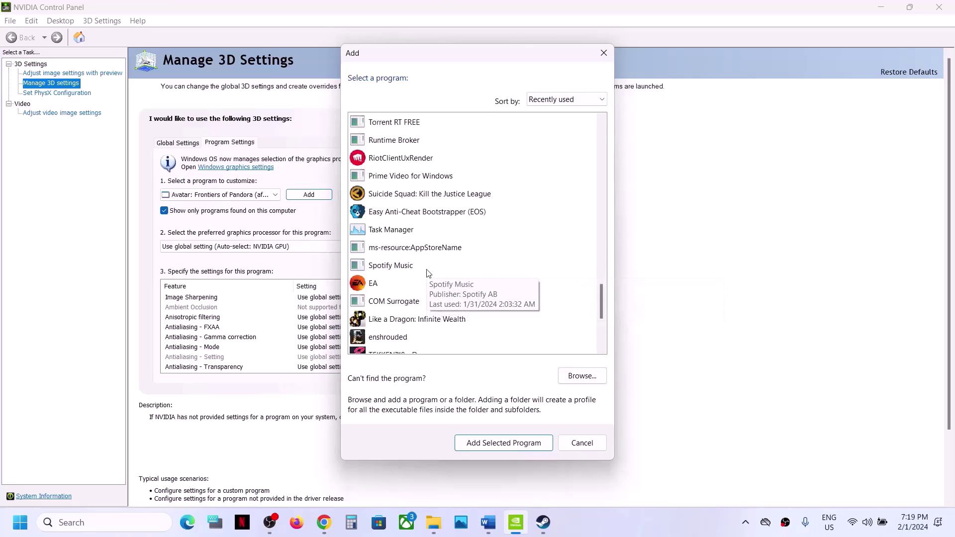
scroll(429, 273, down, 2)
scroll(428, 273, down, 1)
key(Home)
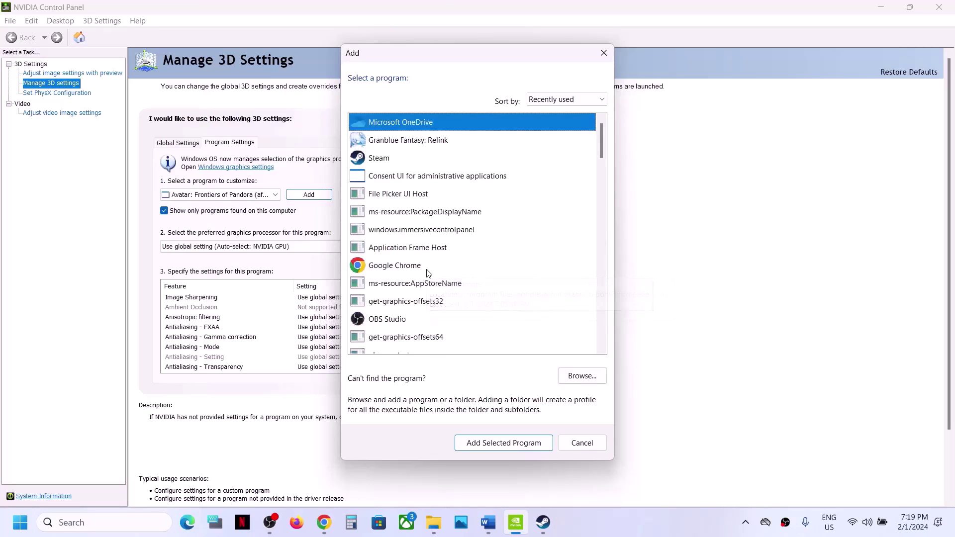
click(396, 141)
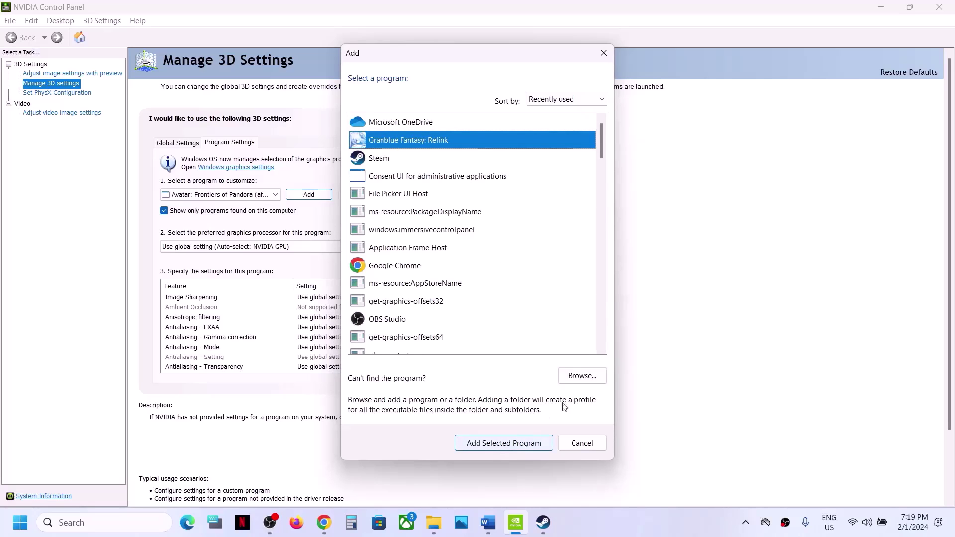
Step: Browse to the Granblue Fantasy Relink folder in steamapps\common and add granblue_fantasy_relink as the program to customize
click(584, 381)
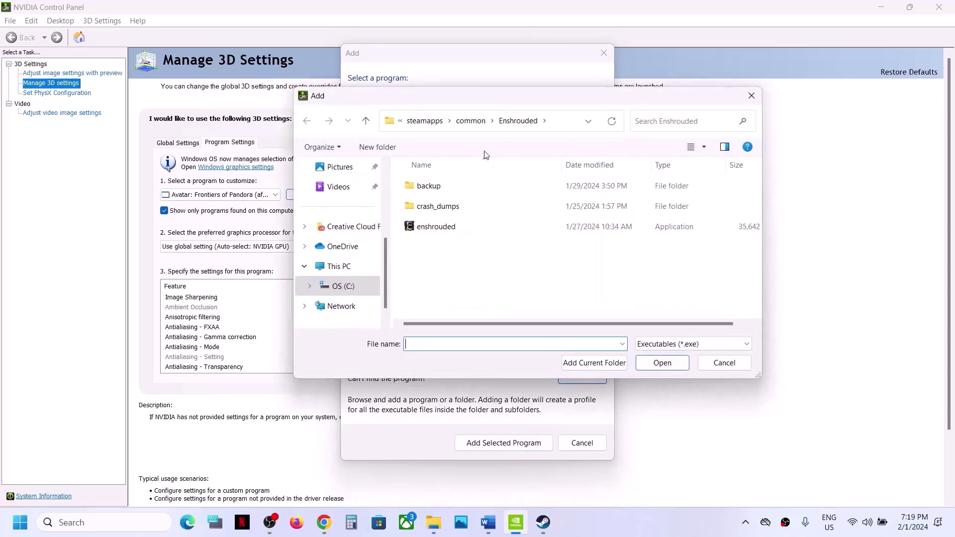
click(478, 121)
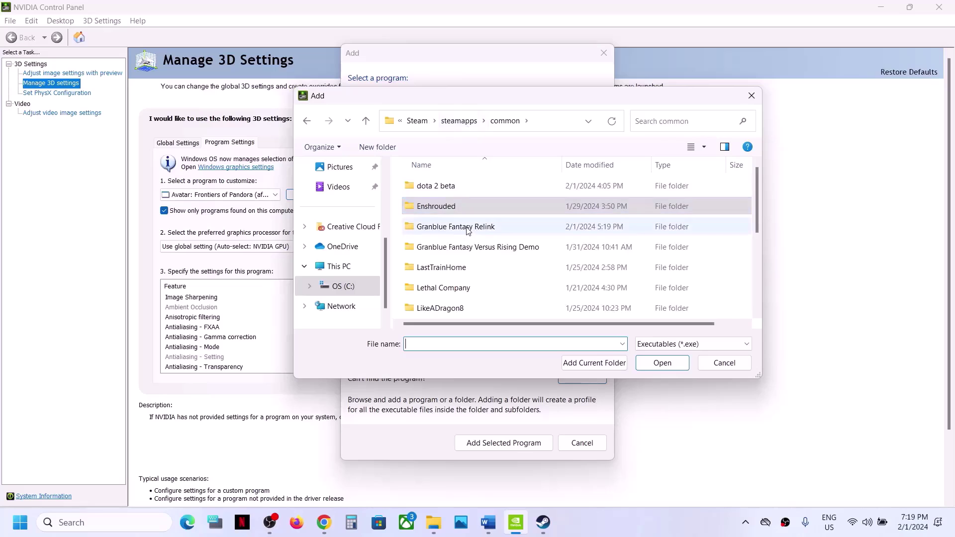
double_click(468, 227)
click(463, 209)
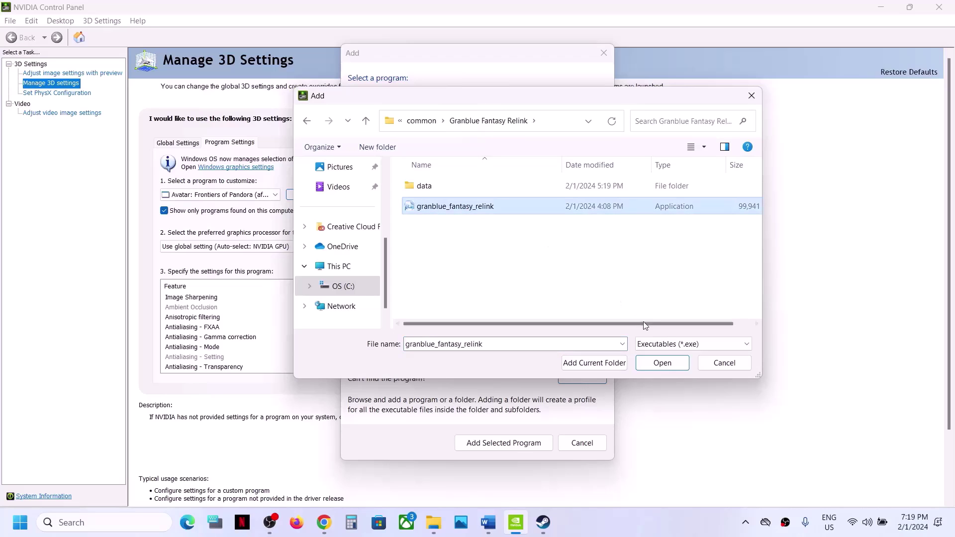
click(662, 363)
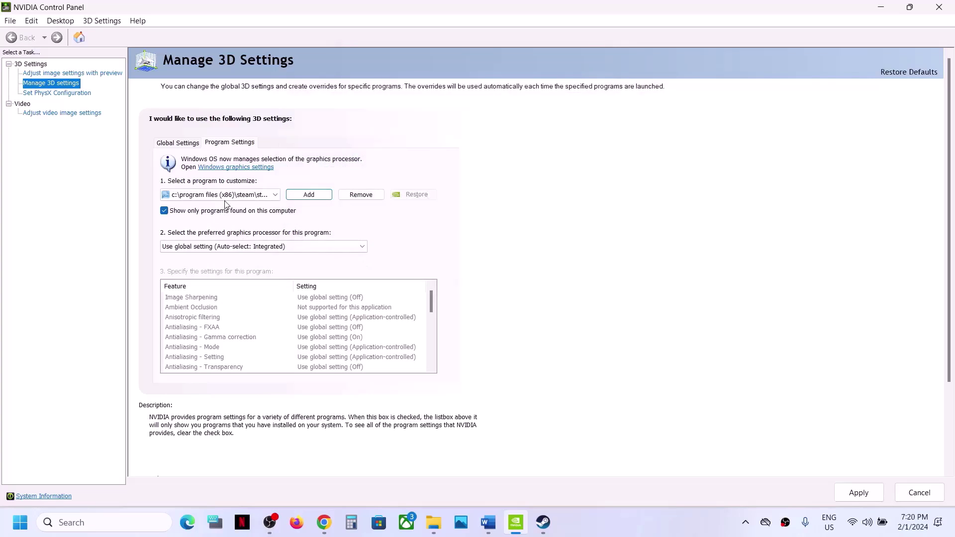
Step: Set the game to the High-performance NVIDIA processor with Vertical sync Off, apply the changes, and close NVIDIA Control Panel
click(245, 246)
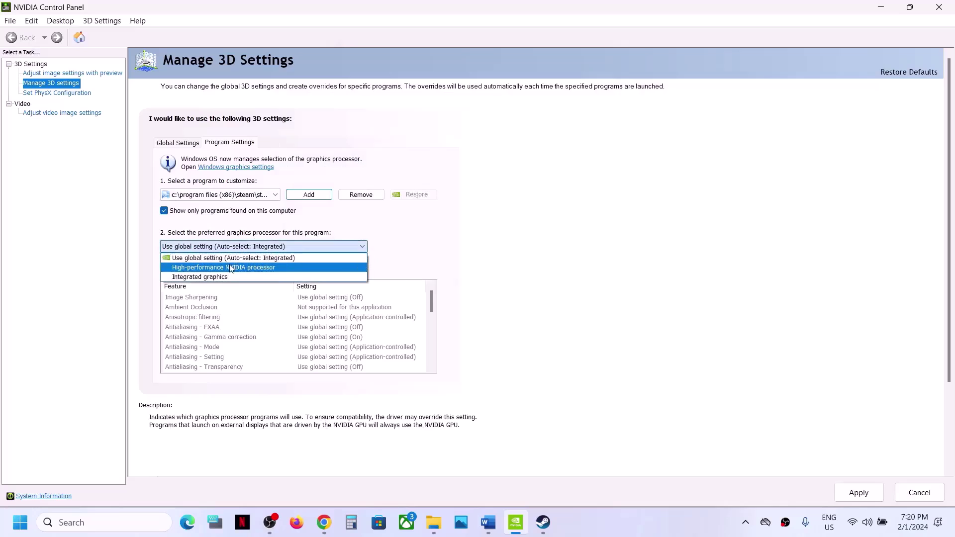
click(229, 268)
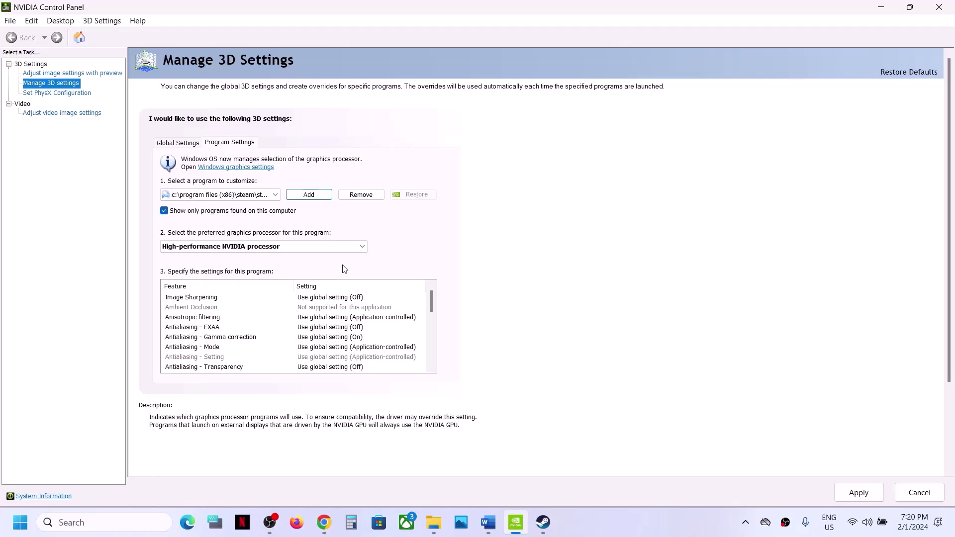
click(316, 317)
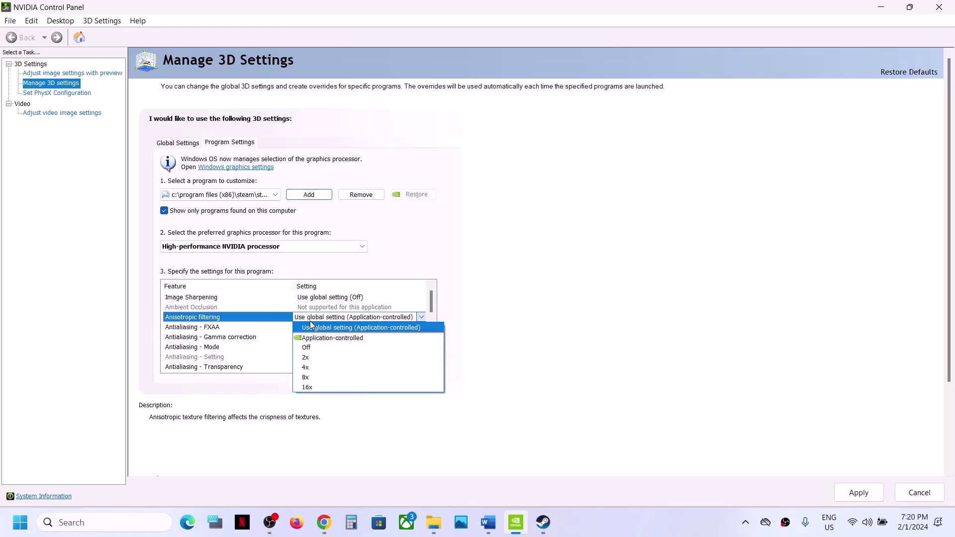
click(192, 329)
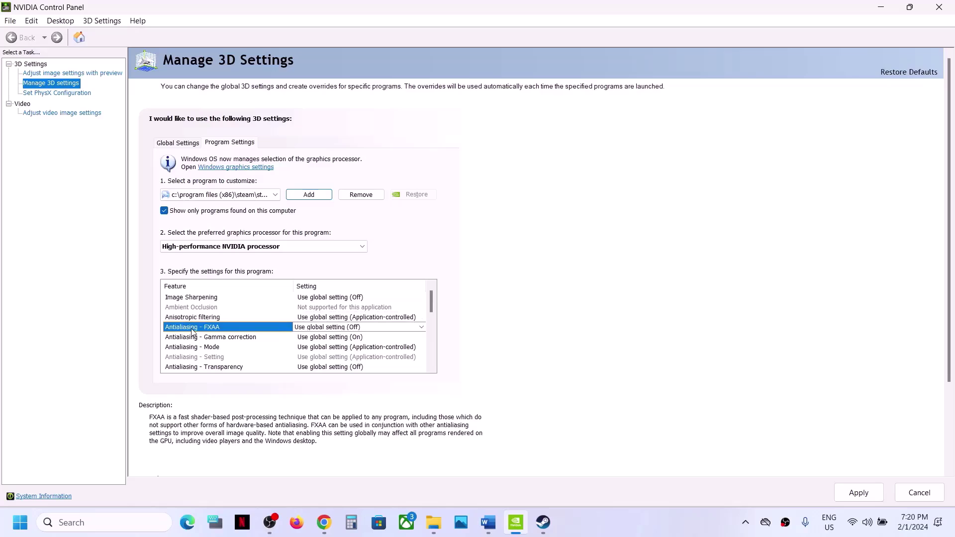
key(v)
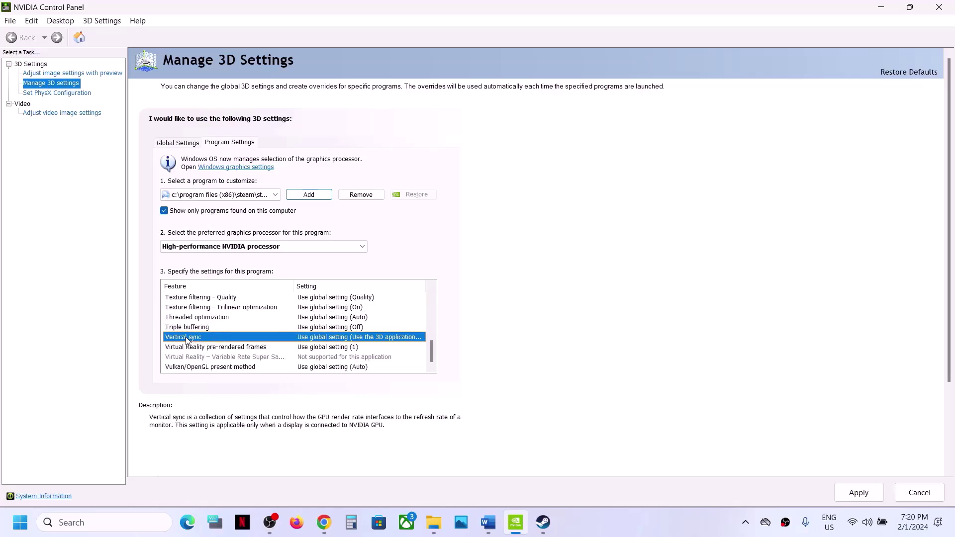
click(346, 339)
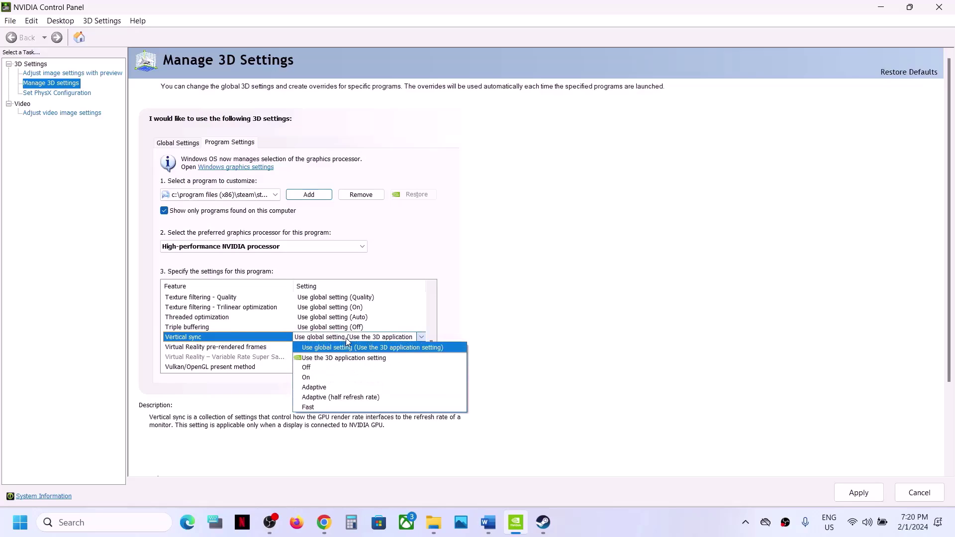
click(335, 368)
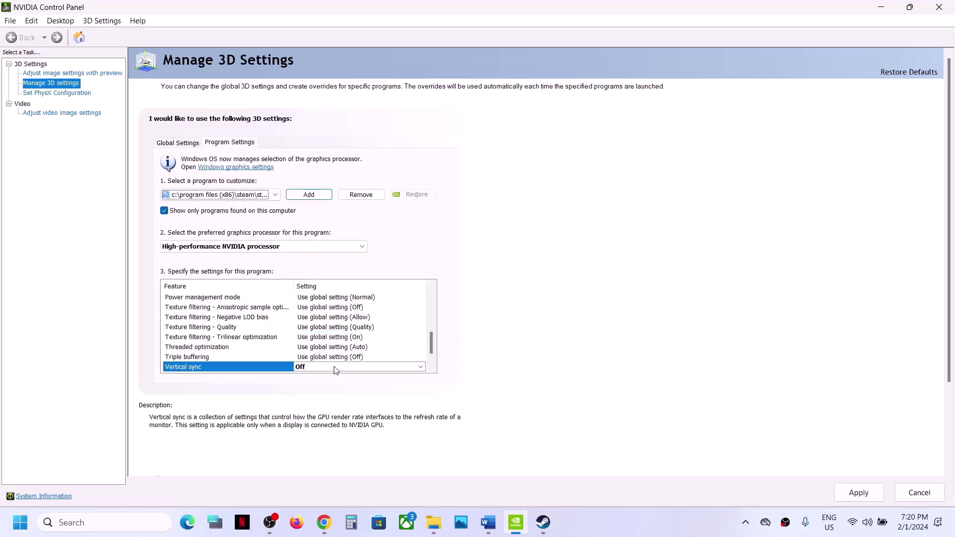
click(846, 491)
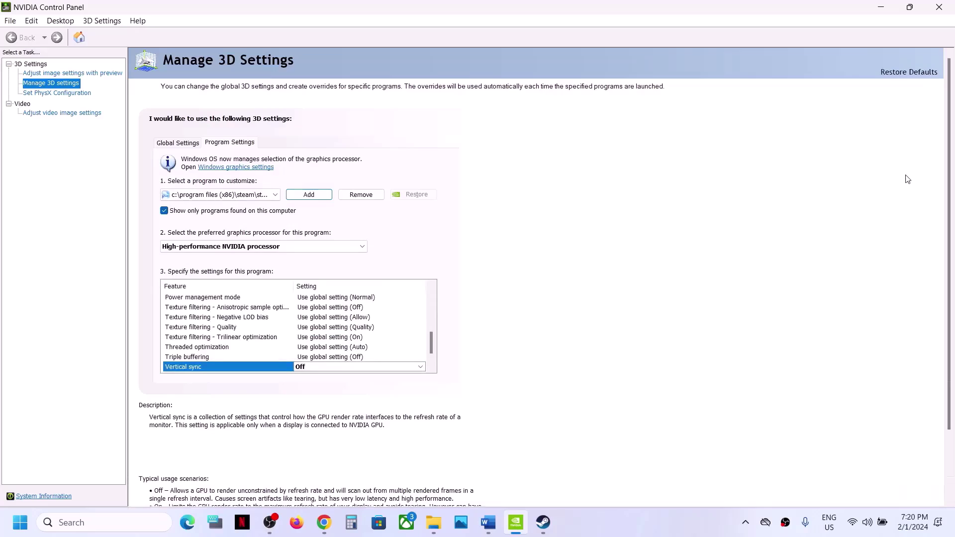
click(939, 6)
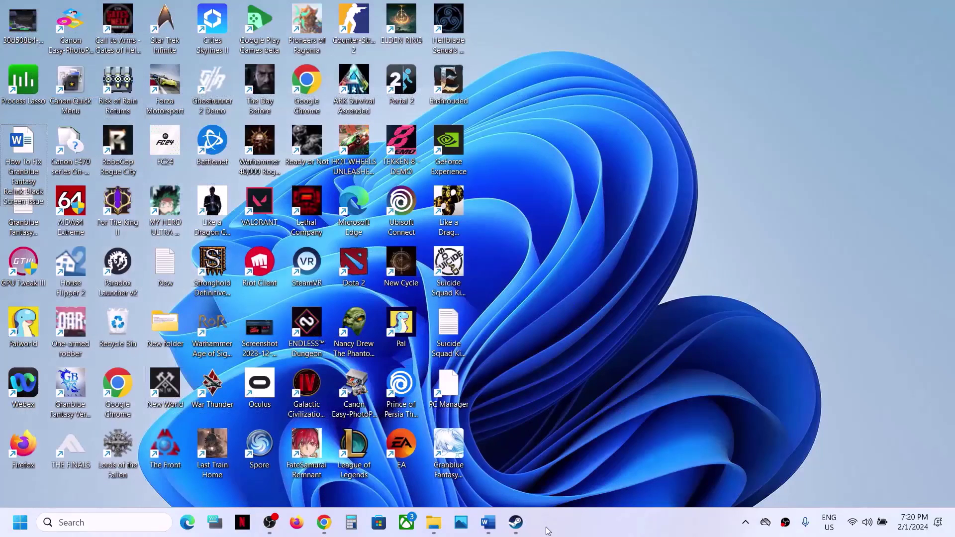
Step: Return to the Word document and copy the line "View Advanced system settings"
click(488, 523)
scroll(258, 362, down, 5)
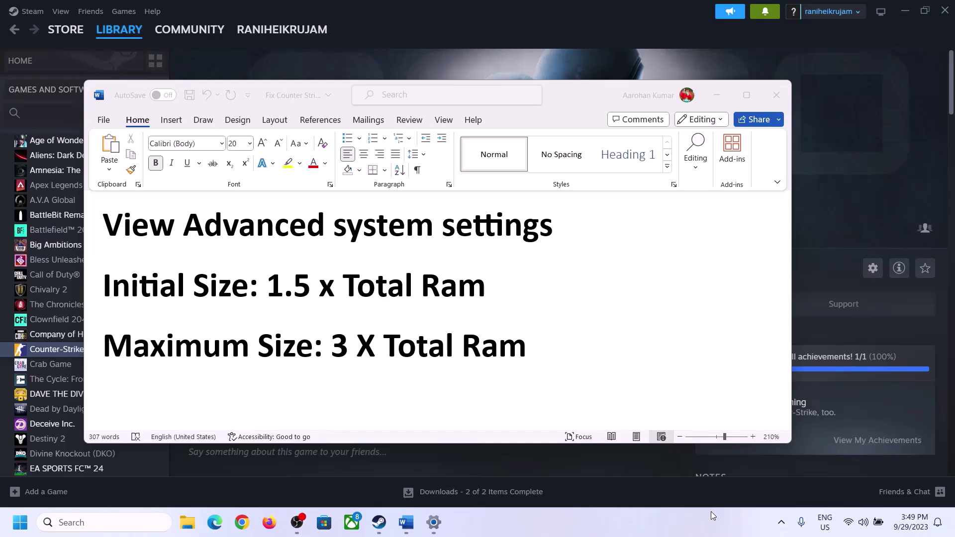
click(160, 231)
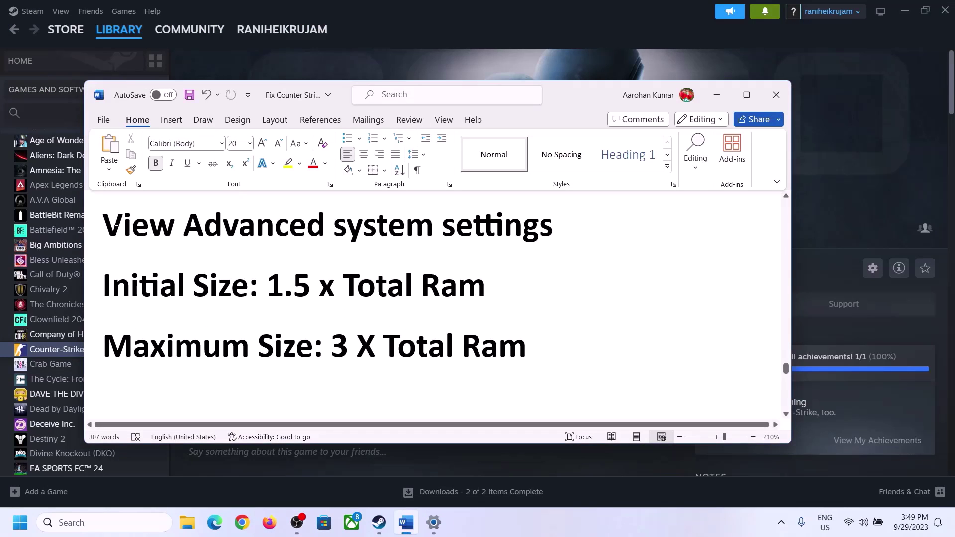
drag(173, 237, 532, 235)
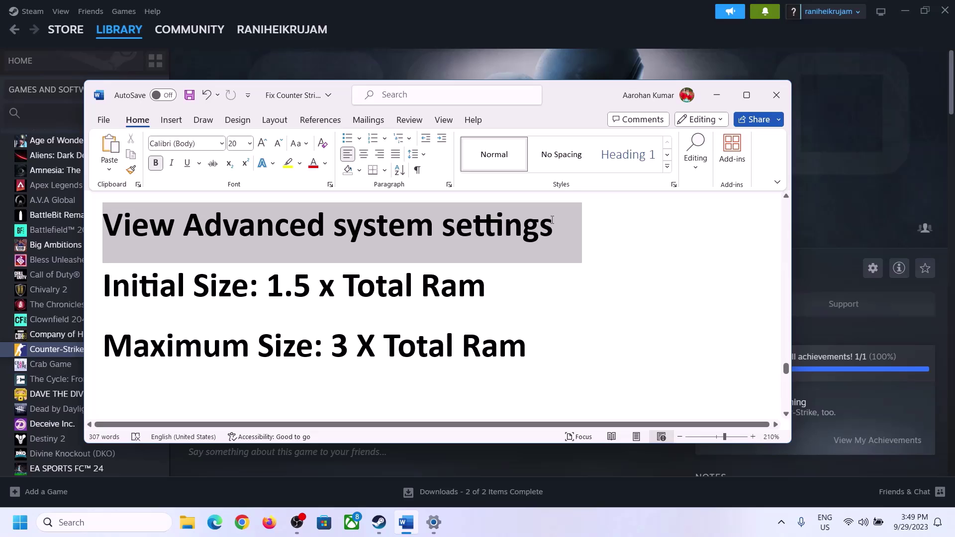
key(ctrl+c)
Step: Search Windows for the copied text, open View advanced system settings, and move the System Properties window toward the centre
click(113, 523)
key(ctrl+v)
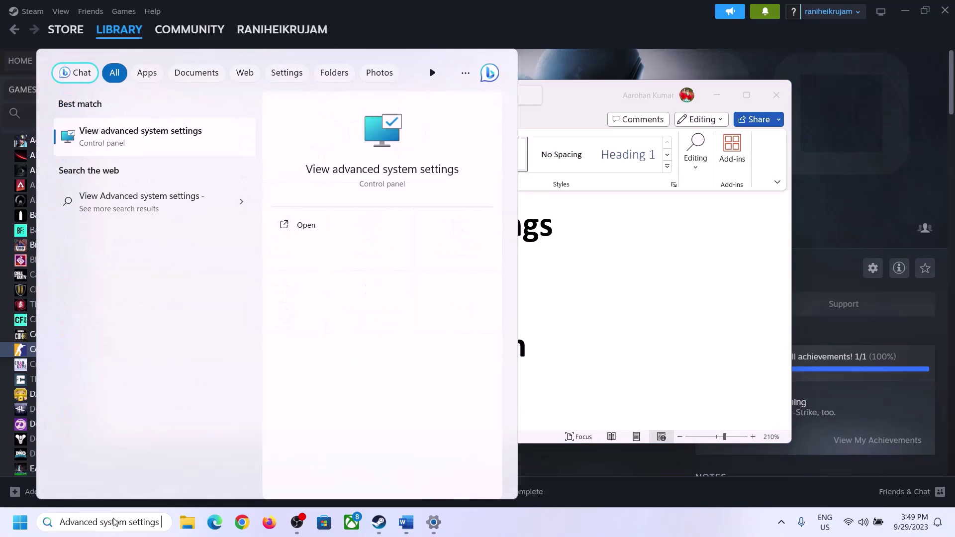
click(134, 145)
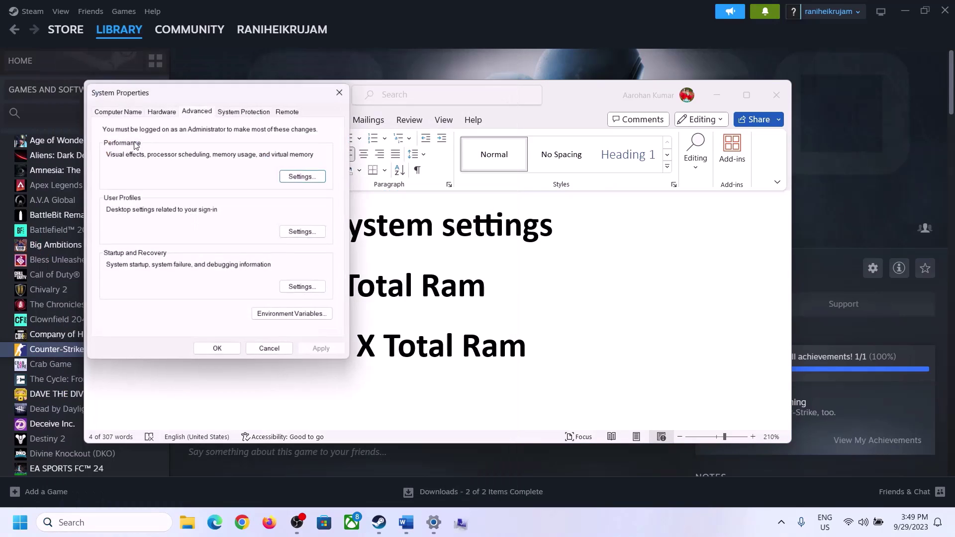
drag(196, 95, 422, 167)
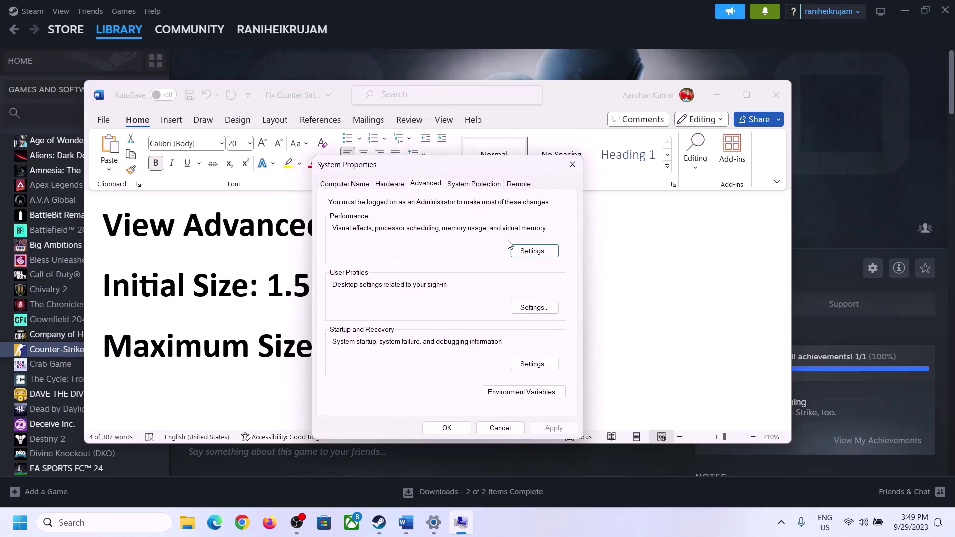
Step: Open the advanced performance options and bring up the Virtual Memory settings
click(536, 254)
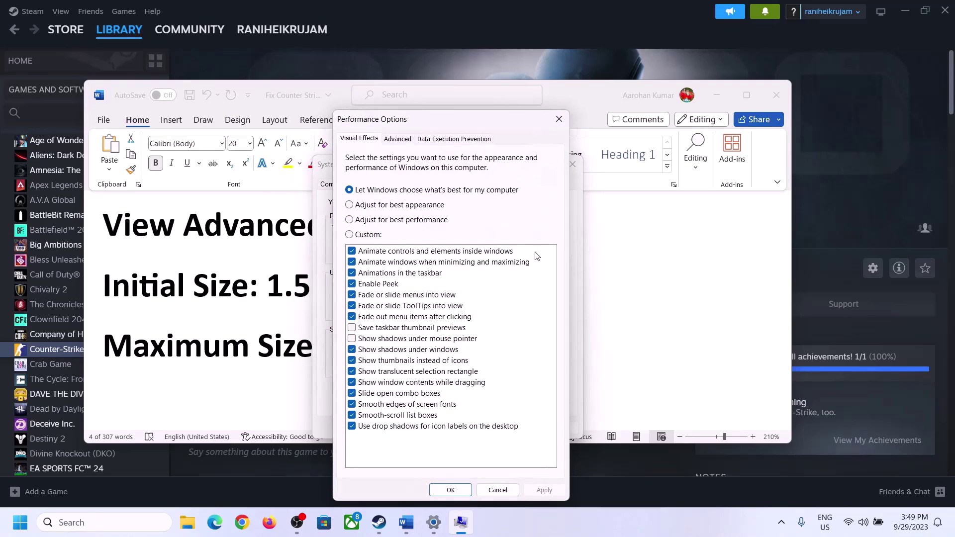
click(398, 140)
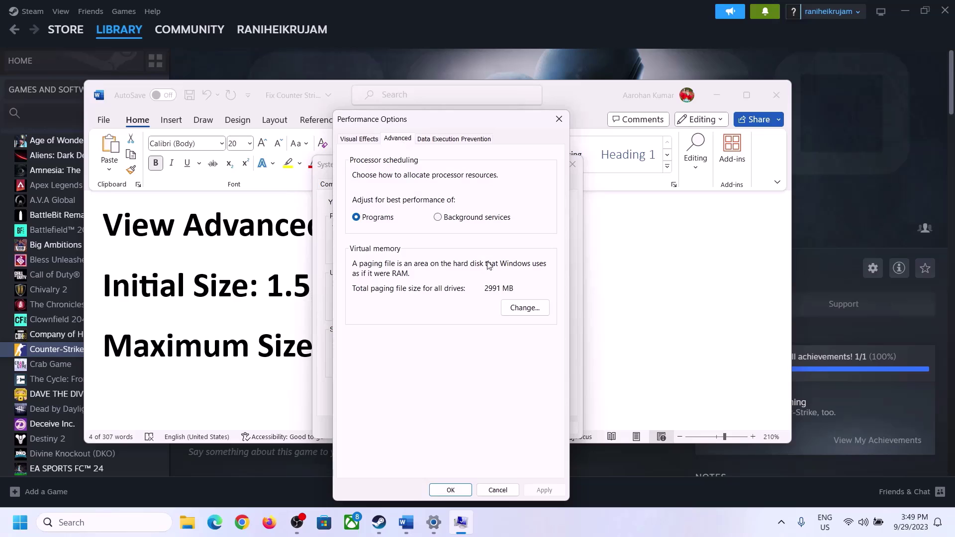
click(529, 309)
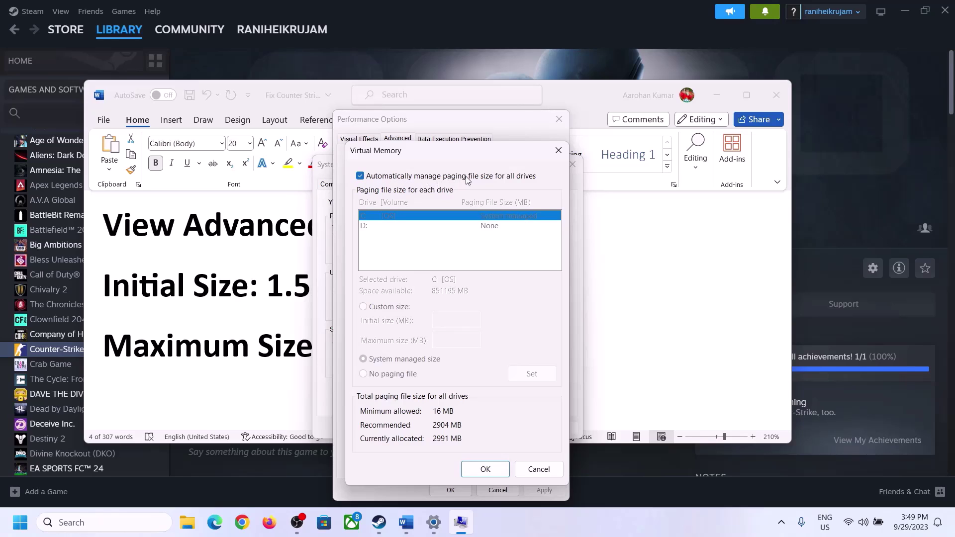
Step: Turn off automatic paging file management for all drives and choose Custom size for drive C:
click(361, 176)
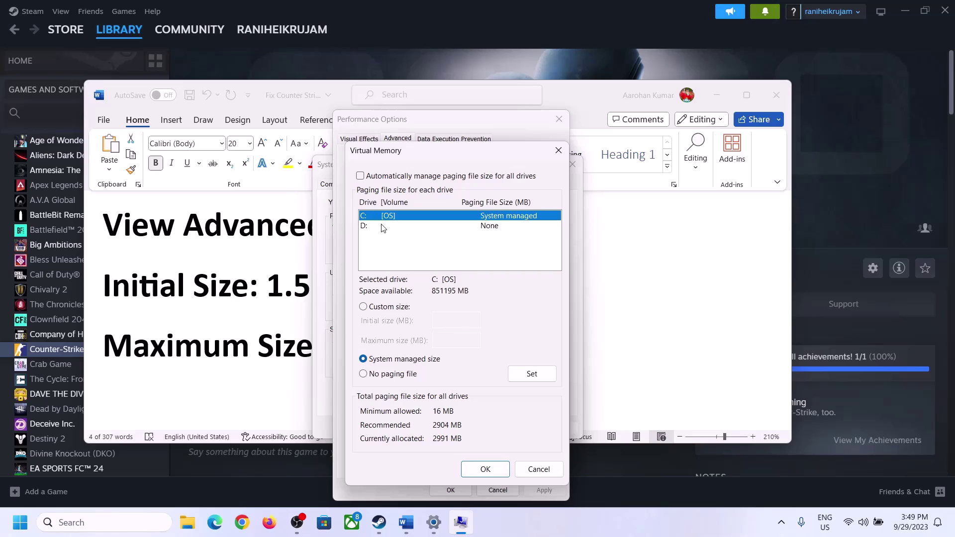
click(374, 216)
click(364, 308)
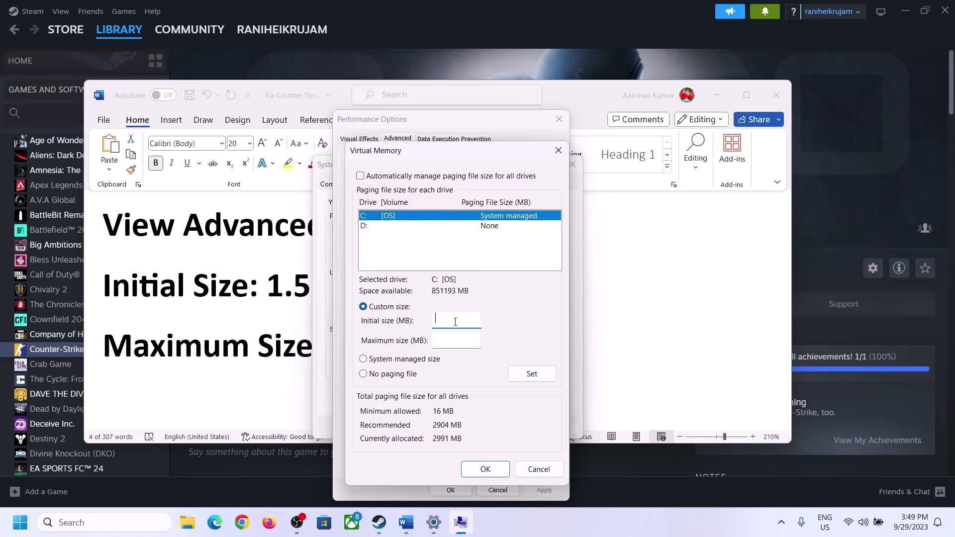
Step: Highlight the initial size formula in the Word document and look up the installed RAM on the System About page in Settings
click(258, 297)
drag(271, 286, 443, 298)
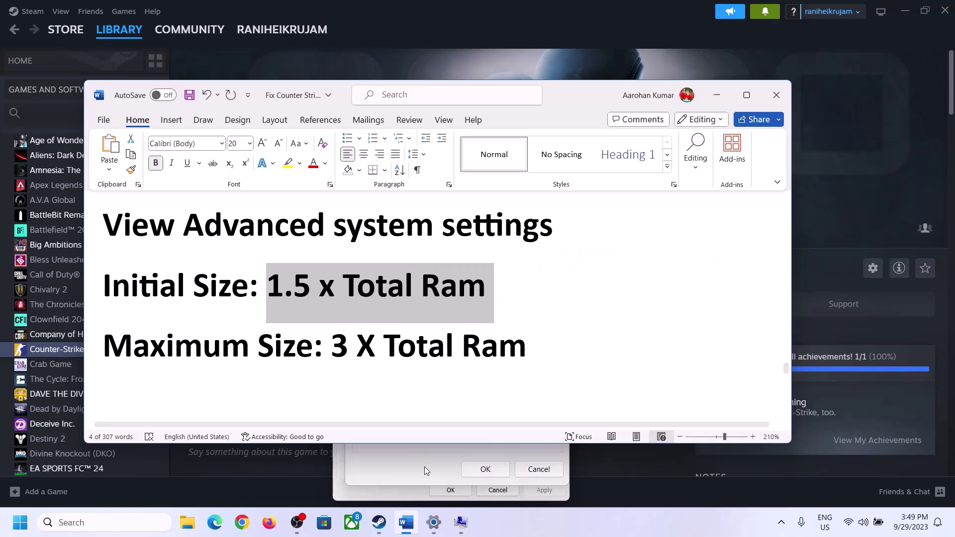
click(434, 523)
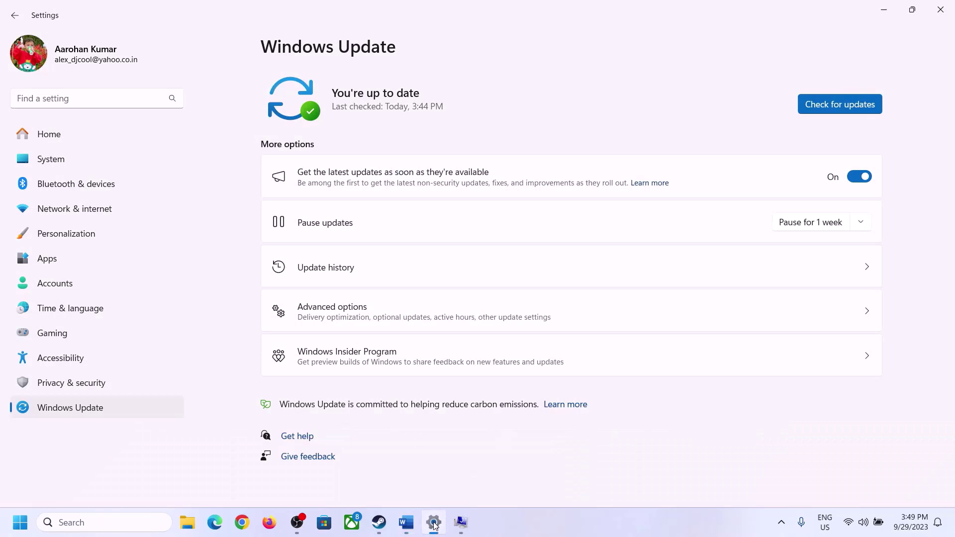
click(50, 159)
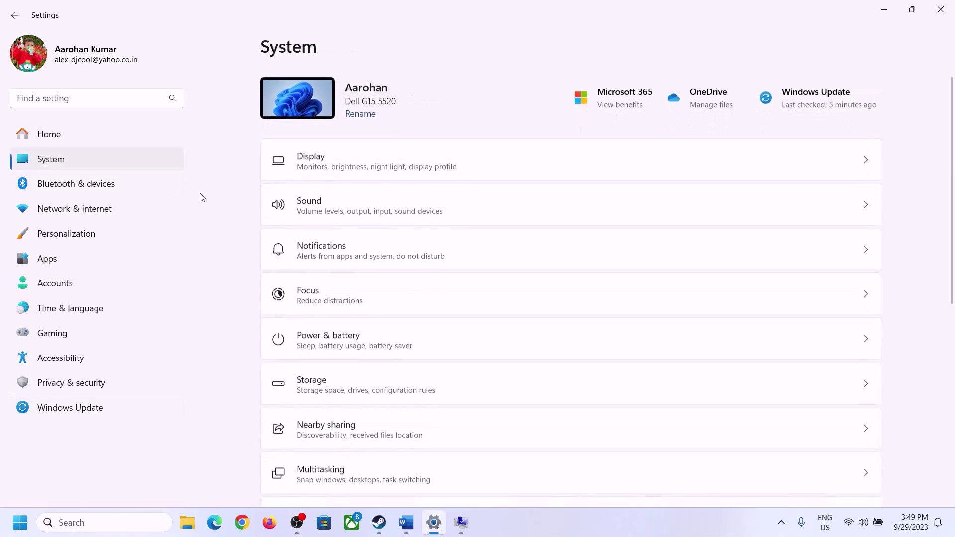
scroll(351, 359, down, 5)
scroll(351, 359, down, 2)
click(315, 470)
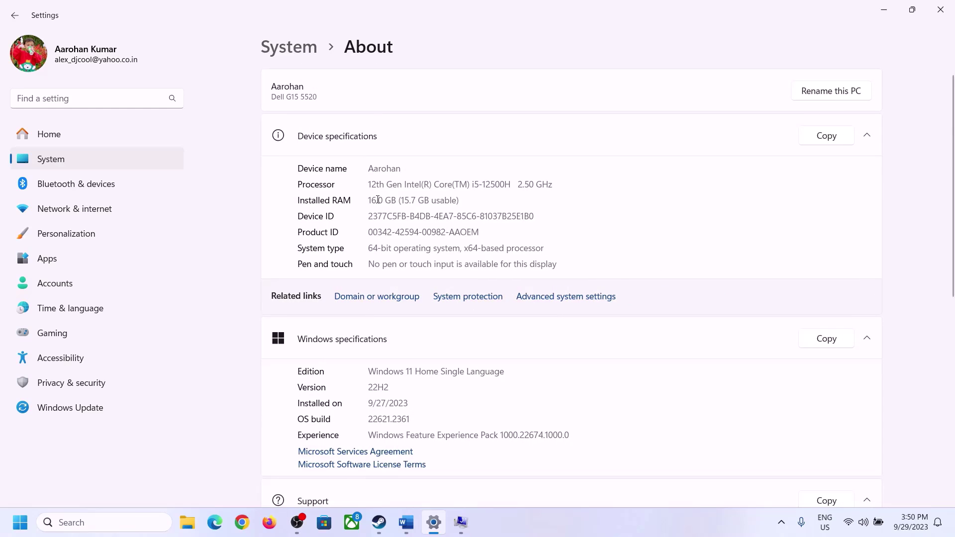
drag(378, 199, 365, 200)
click(376, 200)
drag(377, 200, 364, 200)
Step: Launch Calculator through Run with the command calc and arrange it alongside the Word document's initial and maximum size formulas
click(460, 522)
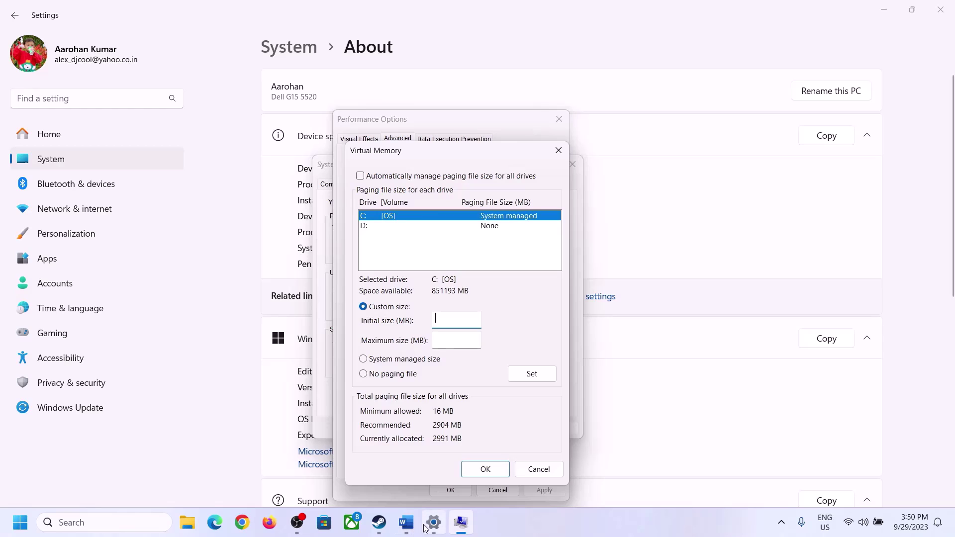
mouse_move(434, 522)
key(super+r)
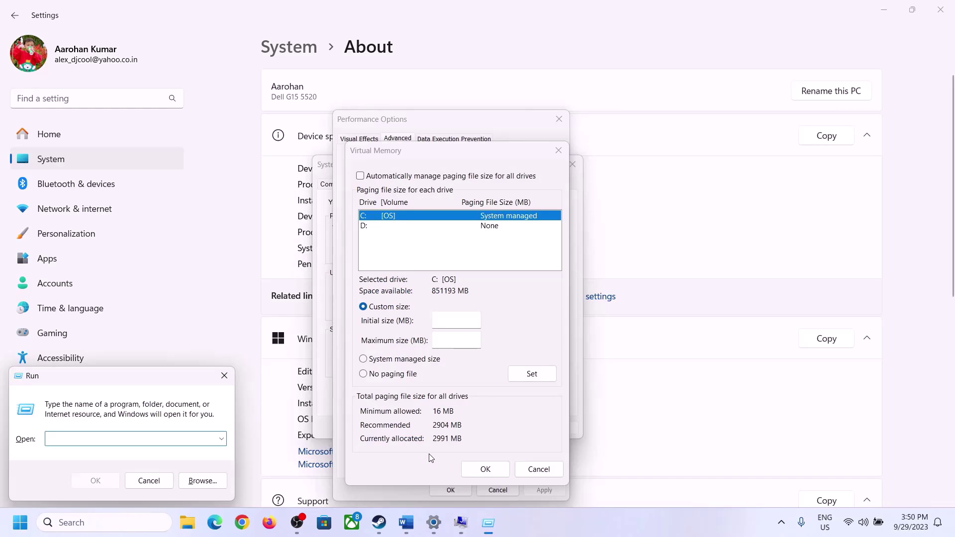
text(cal)
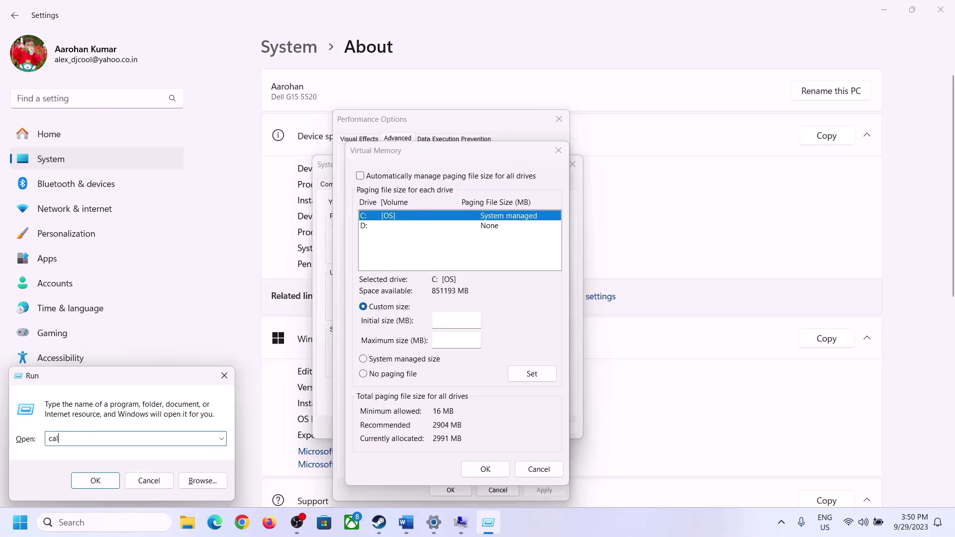
text(c)
click(95, 480)
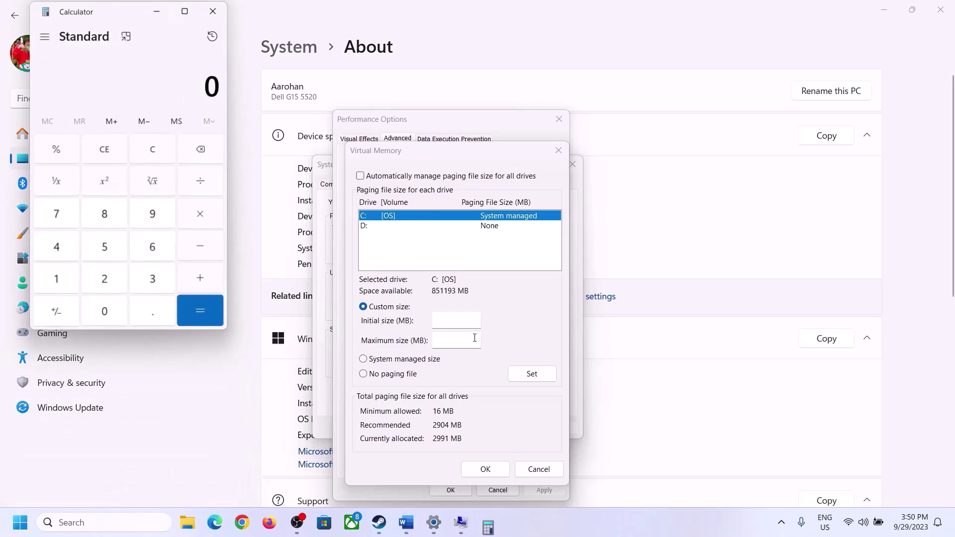
drag(119, 18, 697, 163)
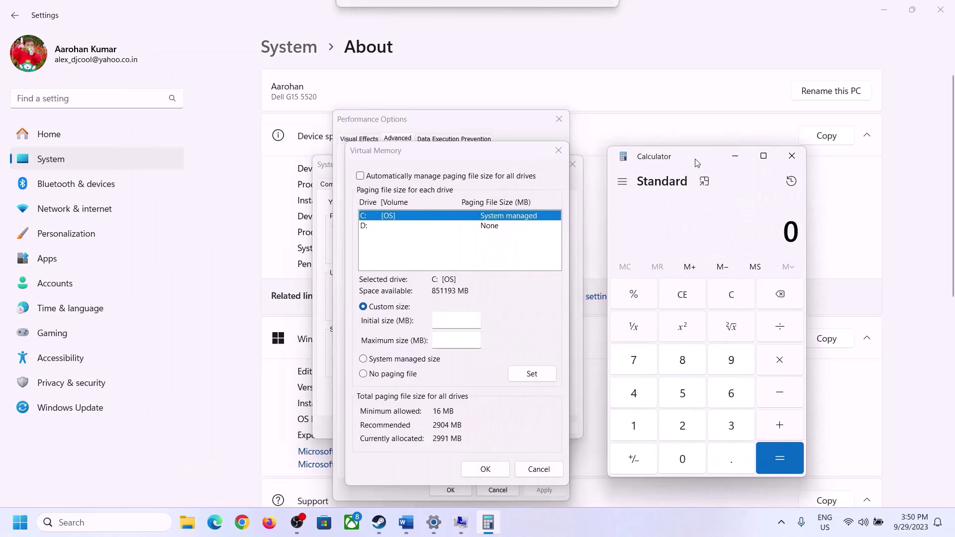
click(405, 529)
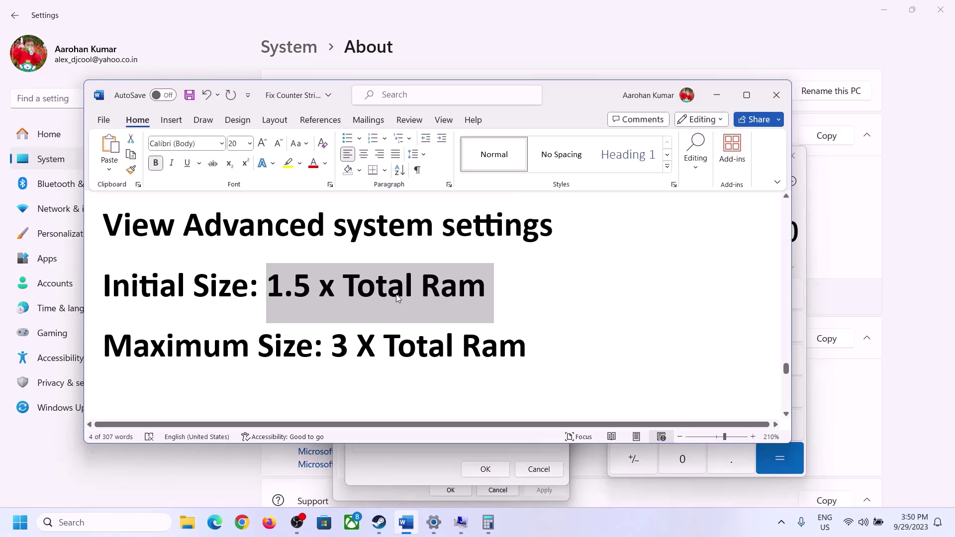
key(alt+Tab)
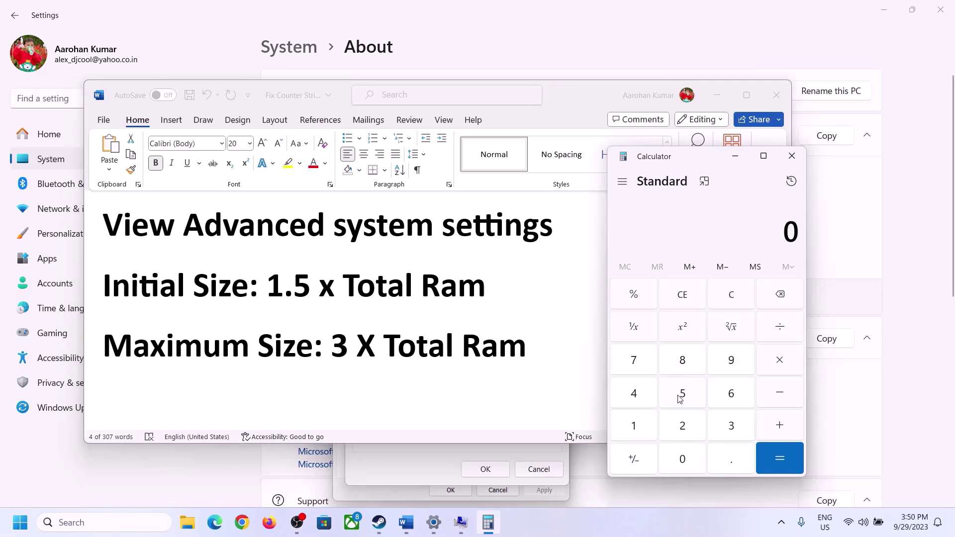
click(635, 428)
click(729, 396)
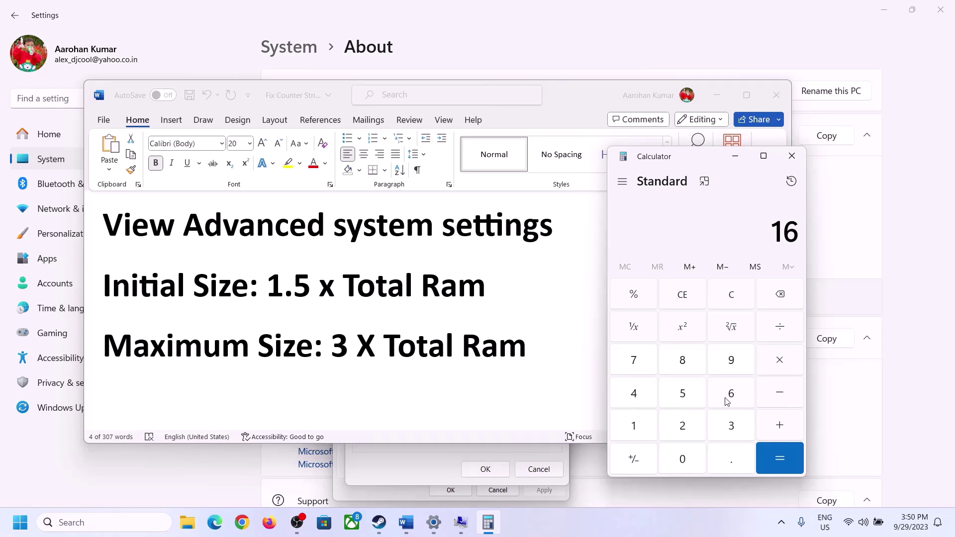
click(732, 305)
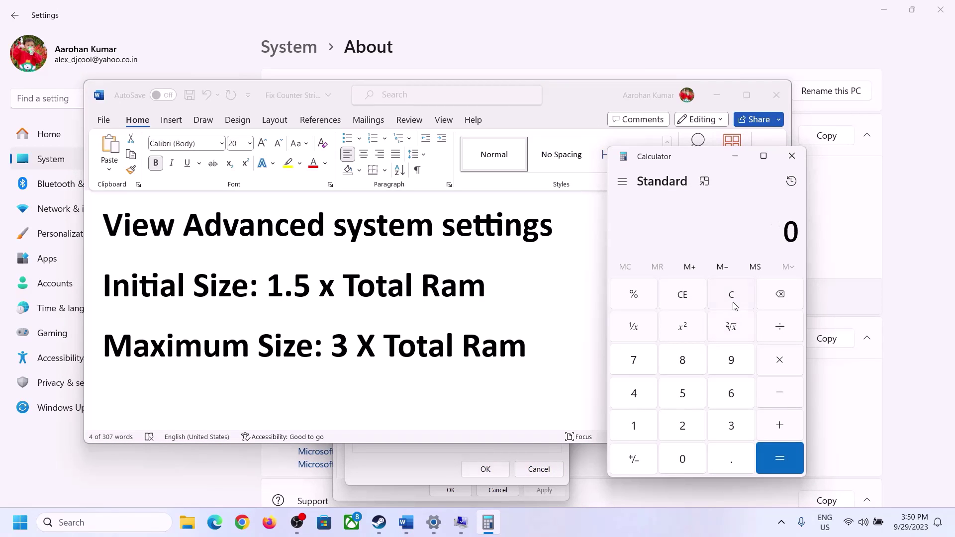
Step: Calculate 16 × 1024 in Calculator to convert the installed RAM to megabytes
click(641, 427)
click(730, 394)
click(780, 362)
click(633, 431)
click(687, 462)
click(683, 428)
click(642, 397)
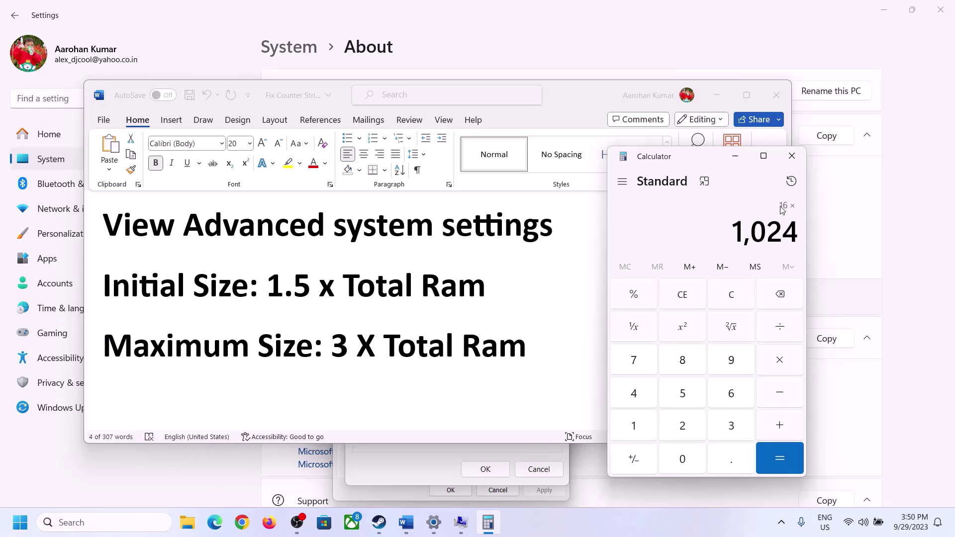
click(778, 459)
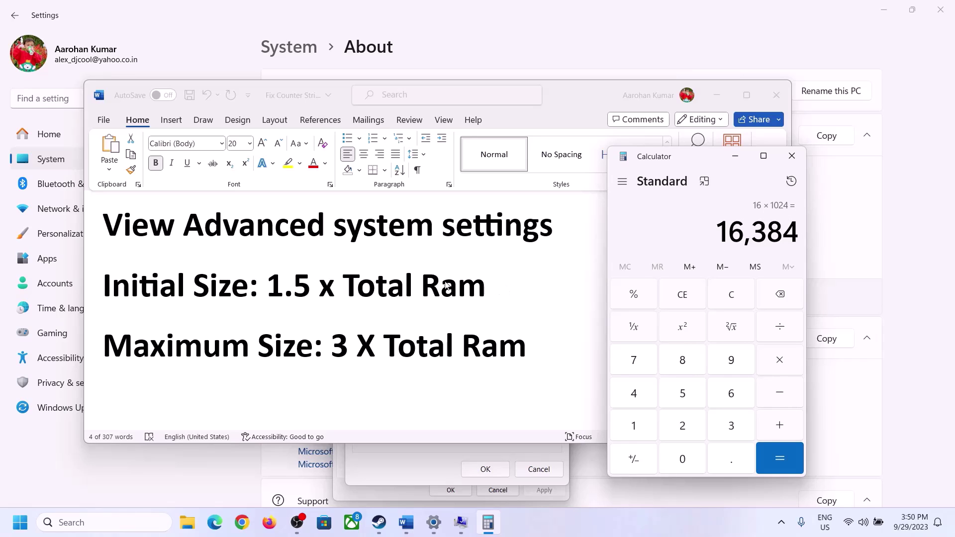
Step: Multiply the calculated RAM amount by 1.5 to work out the initial paging file size
click(781, 363)
click(646, 429)
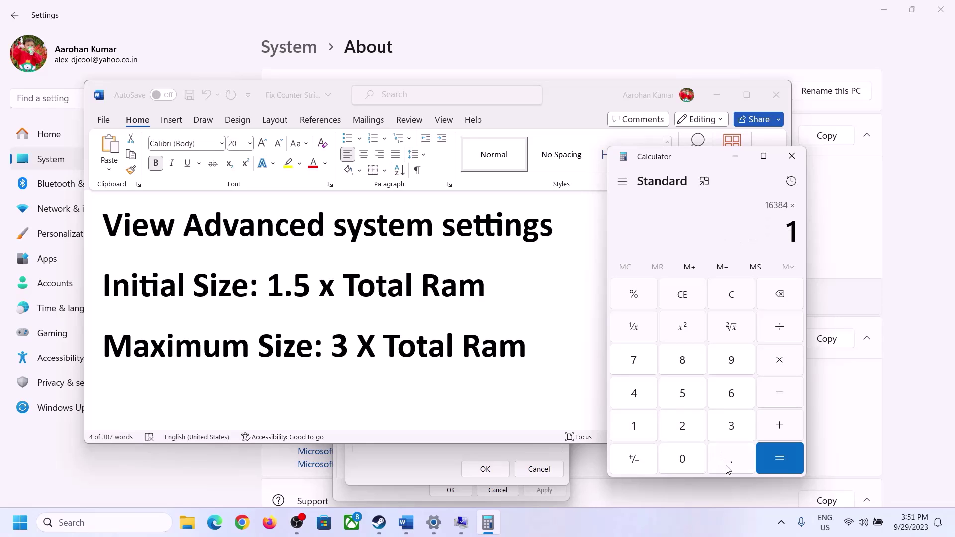
click(729, 460)
click(690, 402)
click(779, 453)
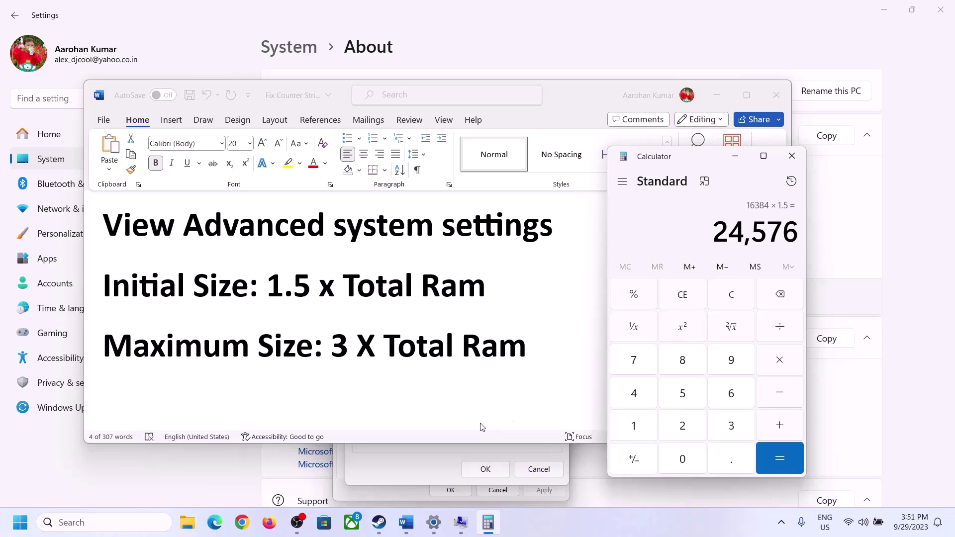
Step: Return to the Virtual Memory dialog and set the initial size for drive C: to 24576 MB
click(421, 464)
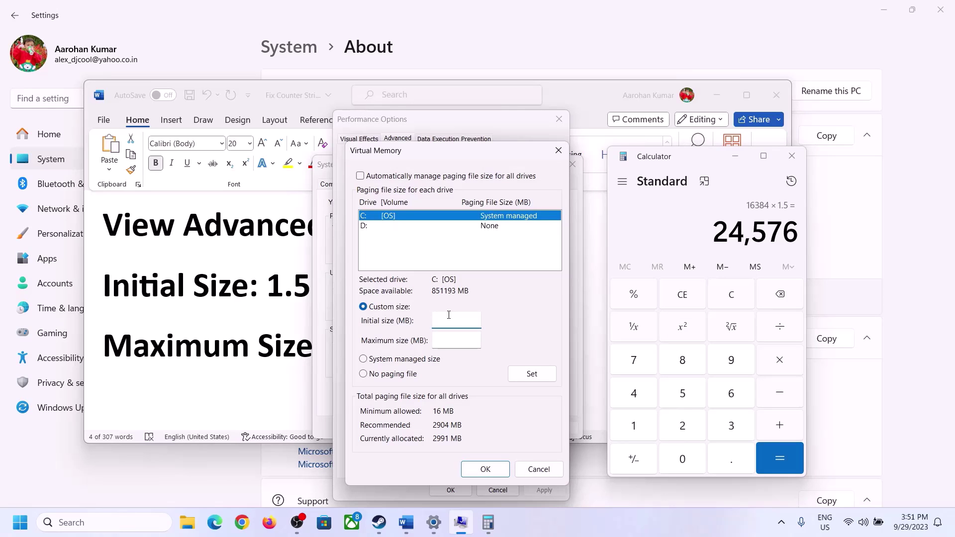
text(24576)
click(478, 340)
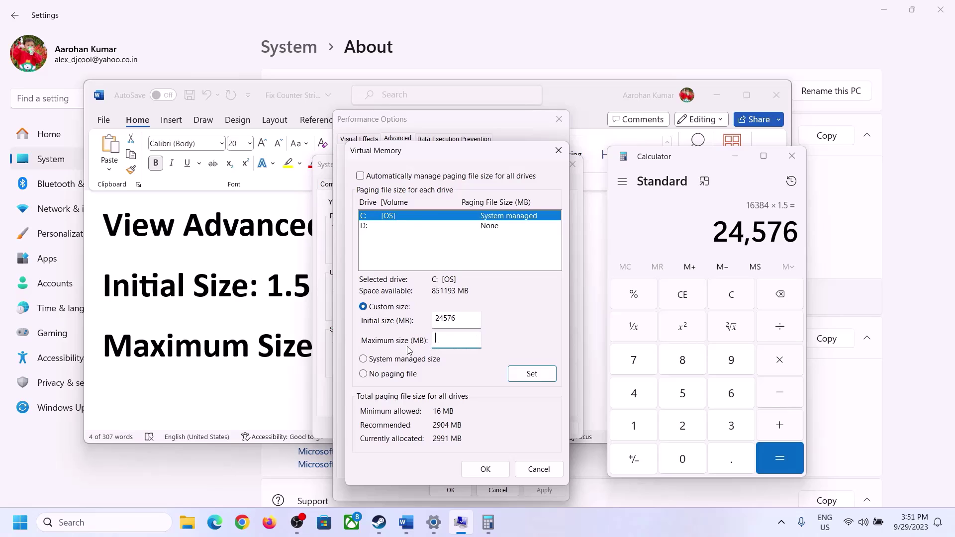
Step: Check the maximum size formula in Word, clear Calculator, and recheck the installed RAM in Settings
click(274, 351)
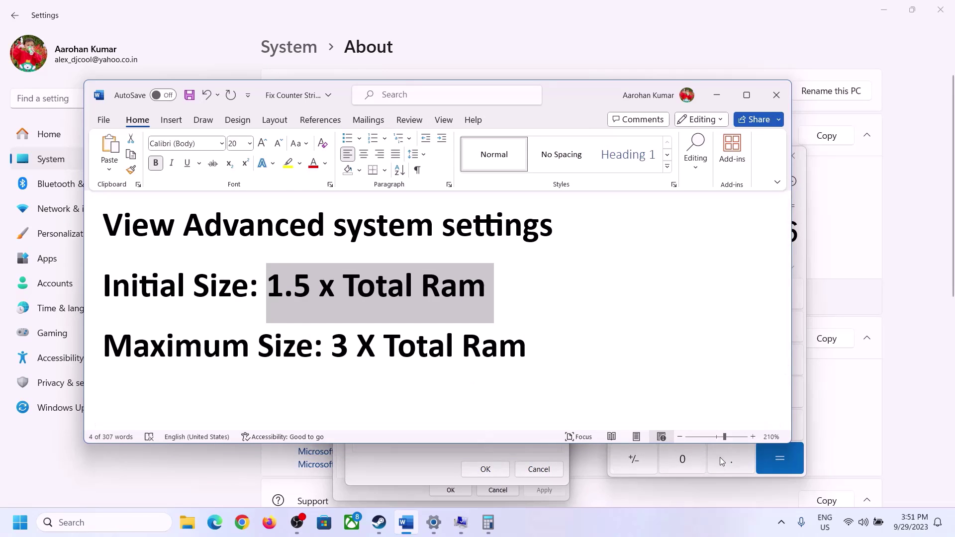
click(801, 258)
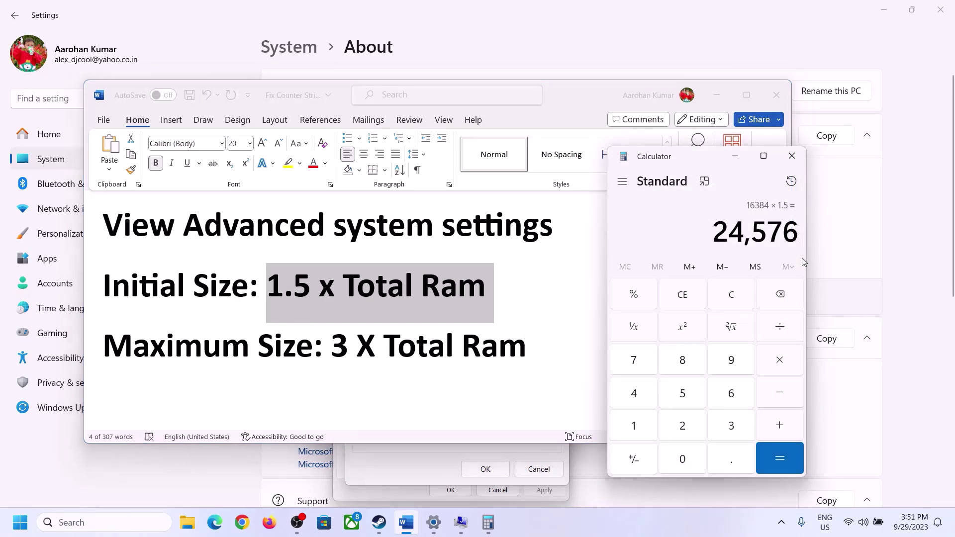
click(741, 297)
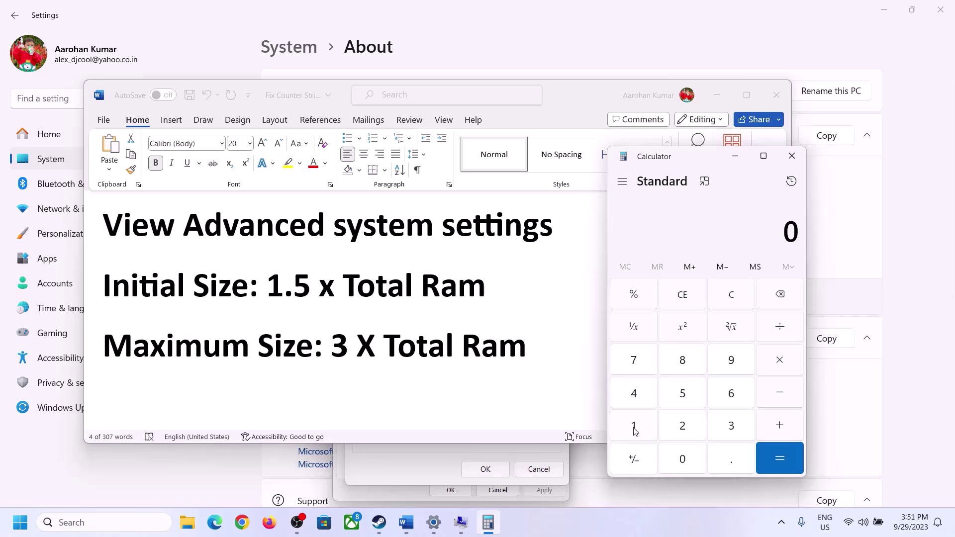
click(434, 530)
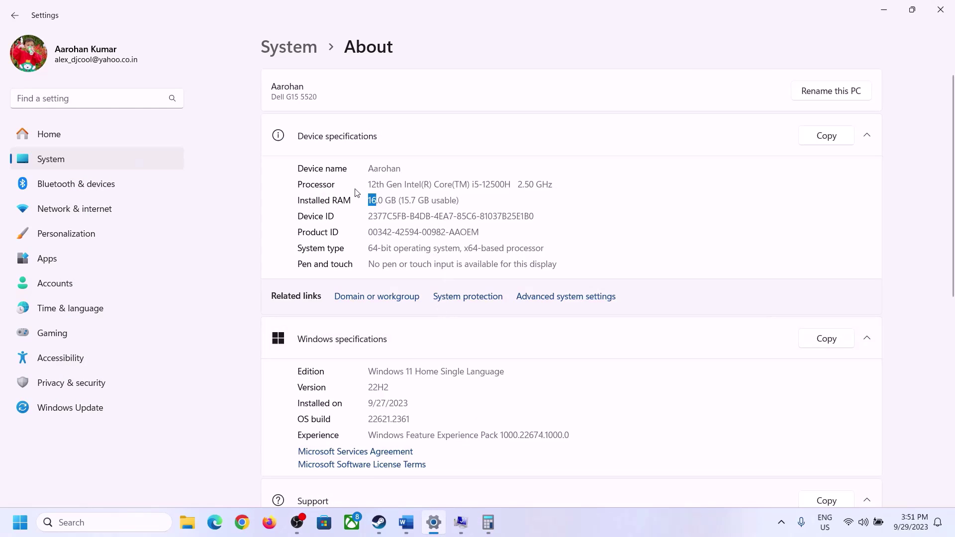
click(488, 523)
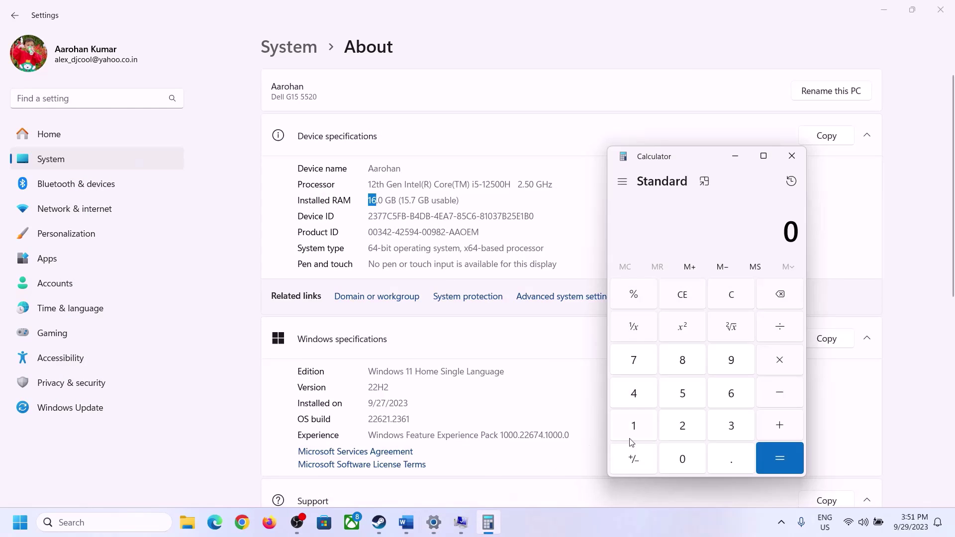
Step: Recalculate the installed RAM in megabytes as 16 × 1024 in Calculator
click(644, 424)
click(728, 395)
click(778, 361)
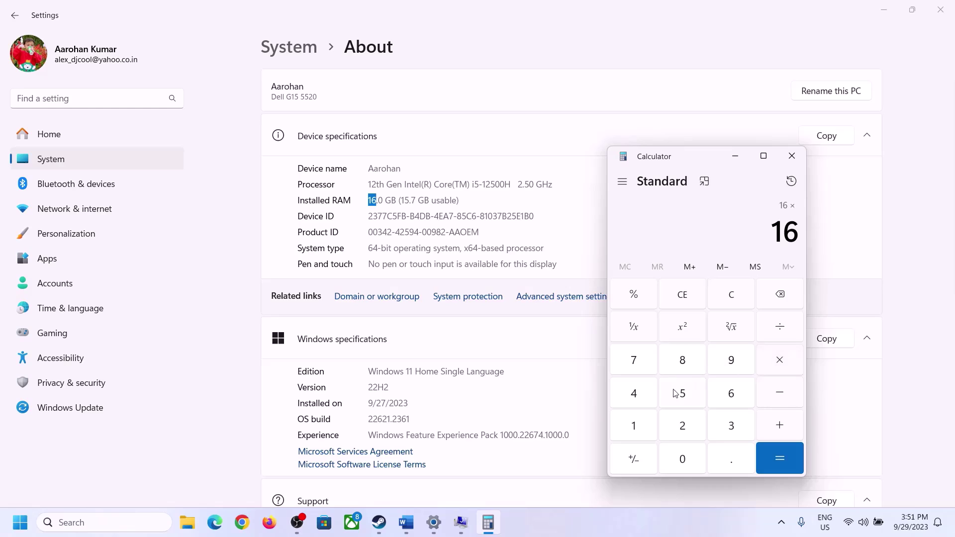
click(636, 423)
click(674, 455)
click(680, 424)
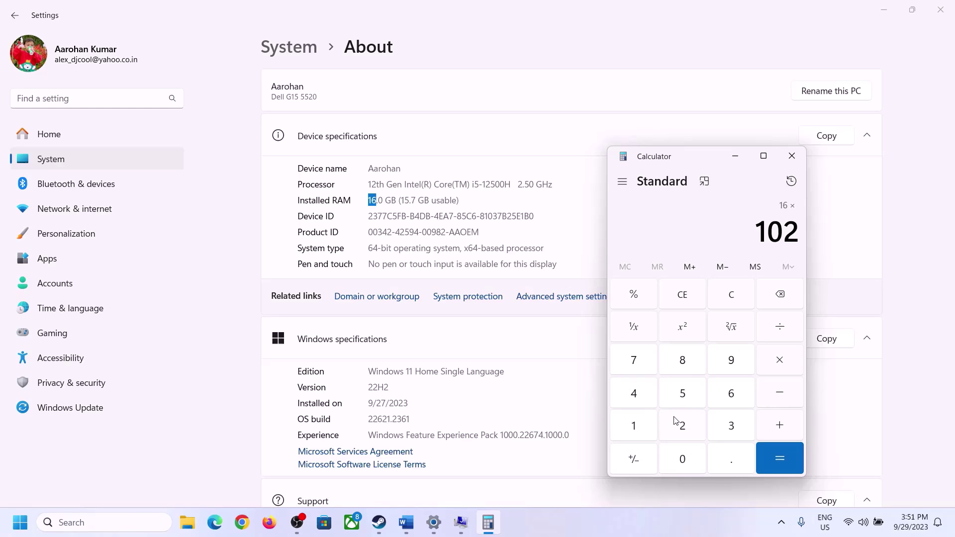
click(636, 393)
click(766, 467)
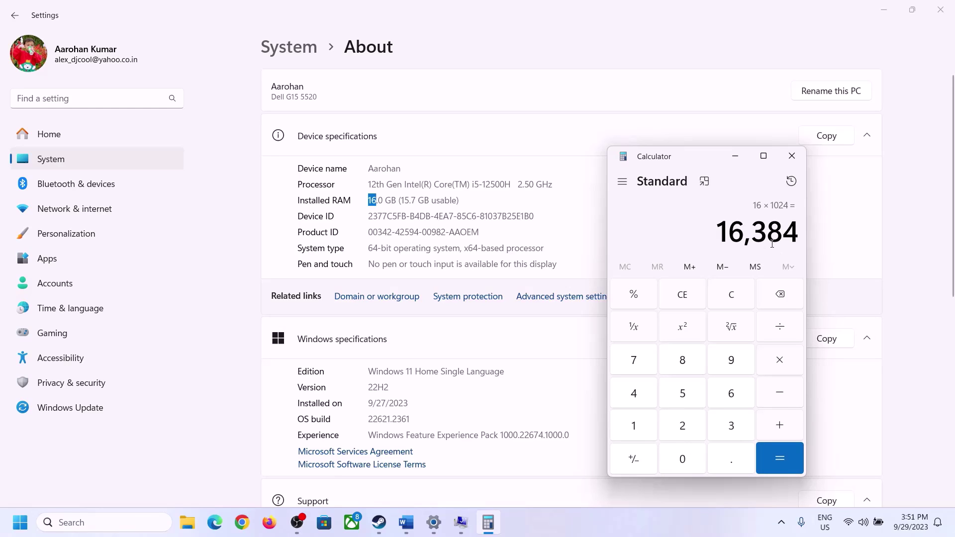
Step: Consult the maximum size formula in Word and multiply the calculated RAM amount by 3
click(407, 521)
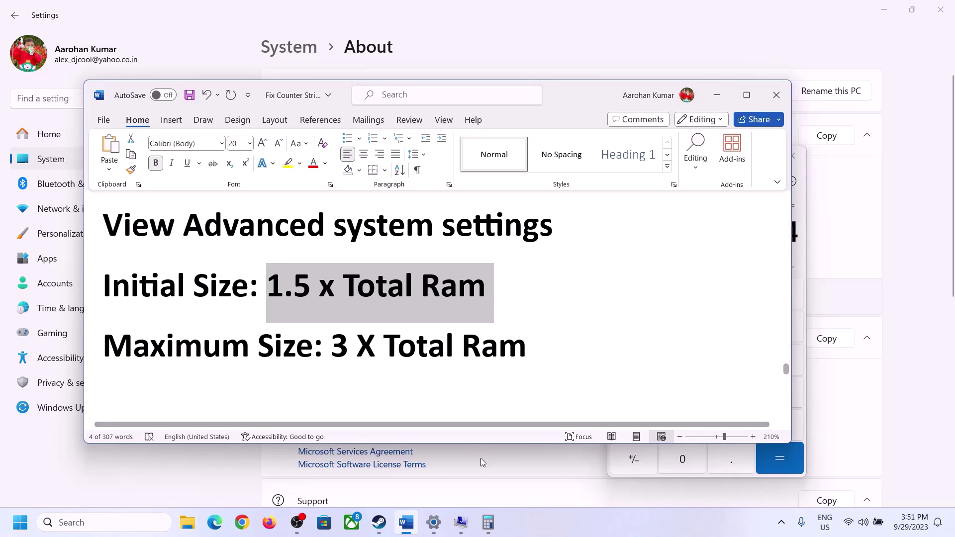
click(488, 522)
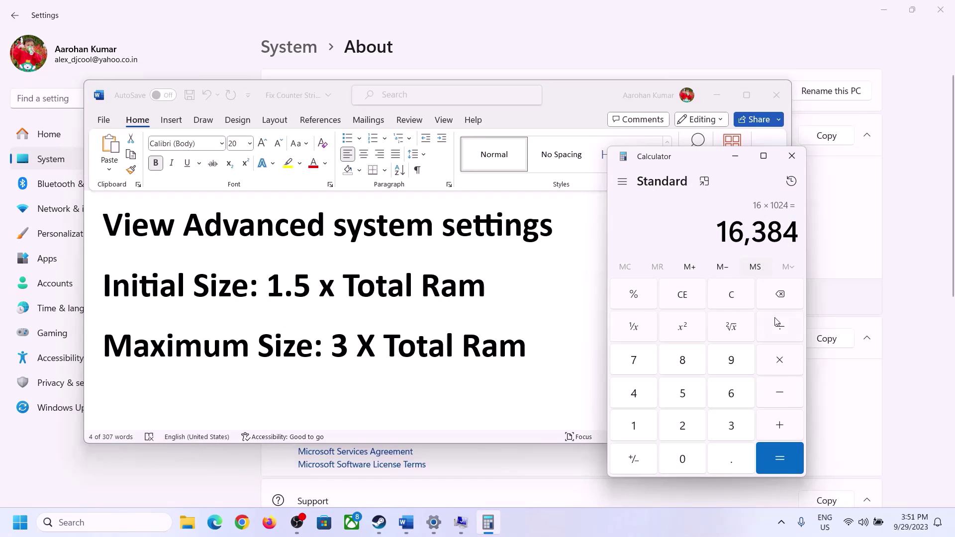
click(780, 362)
click(718, 428)
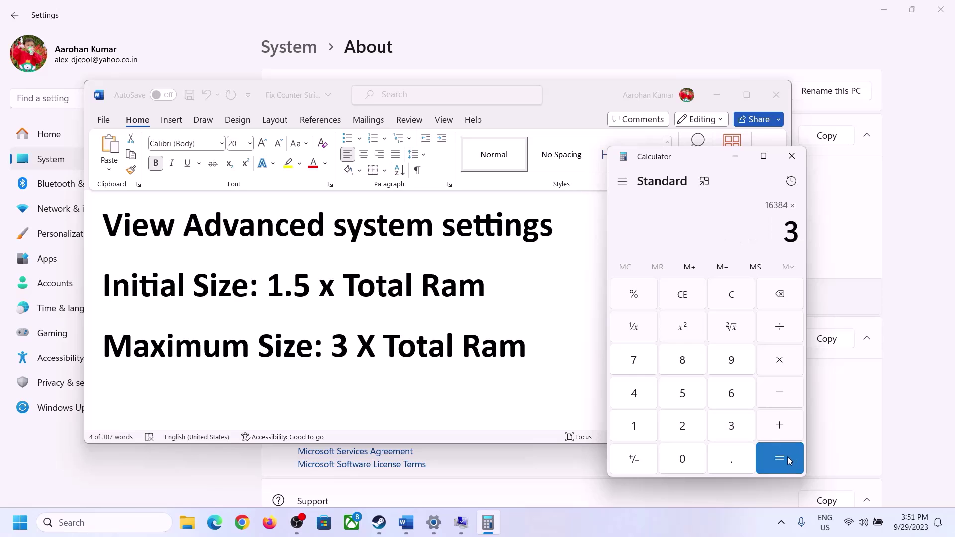
click(787, 457)
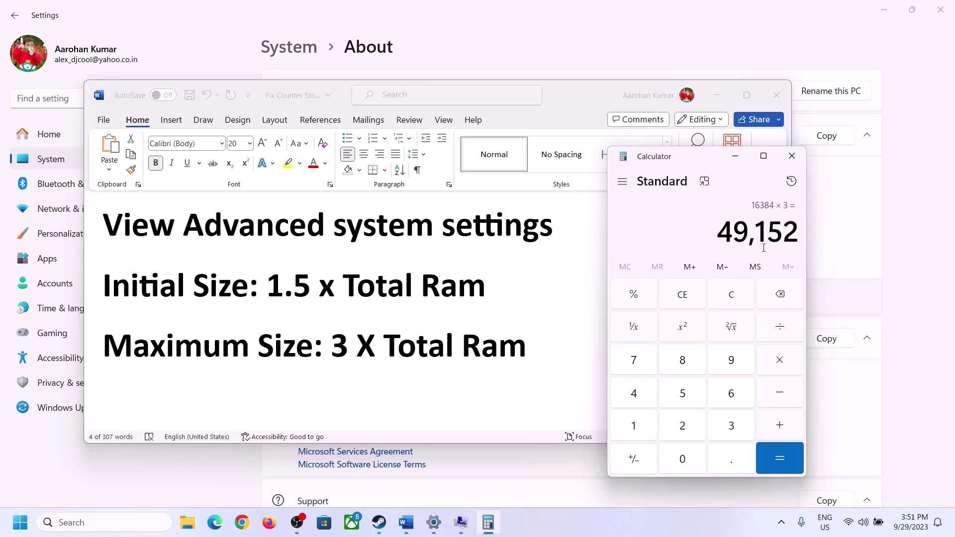
Step: Set the maximum paging file size for drive C: to 49152 MB, assign the custom size, and confirm the Virtual Memory dialog
click(461, 526)
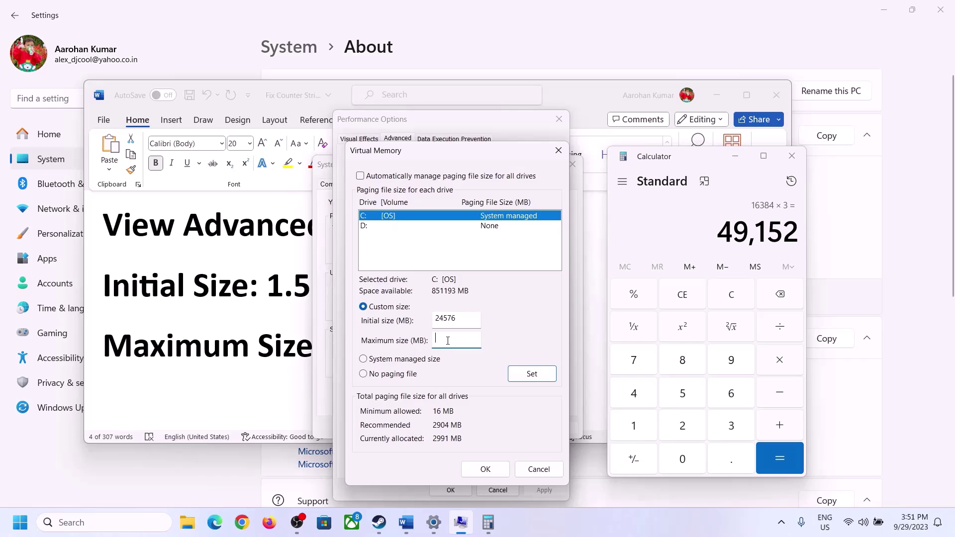
text(49152)
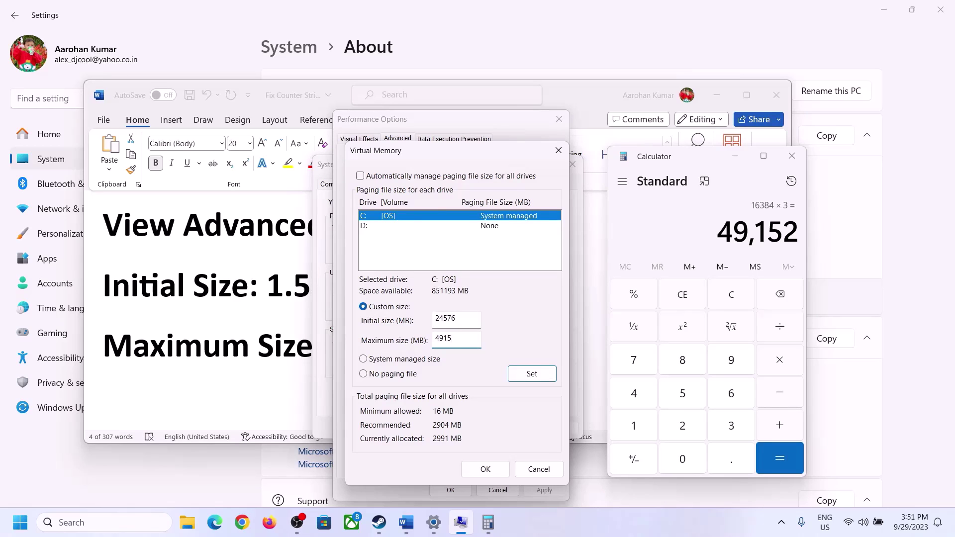
click(532, 376)
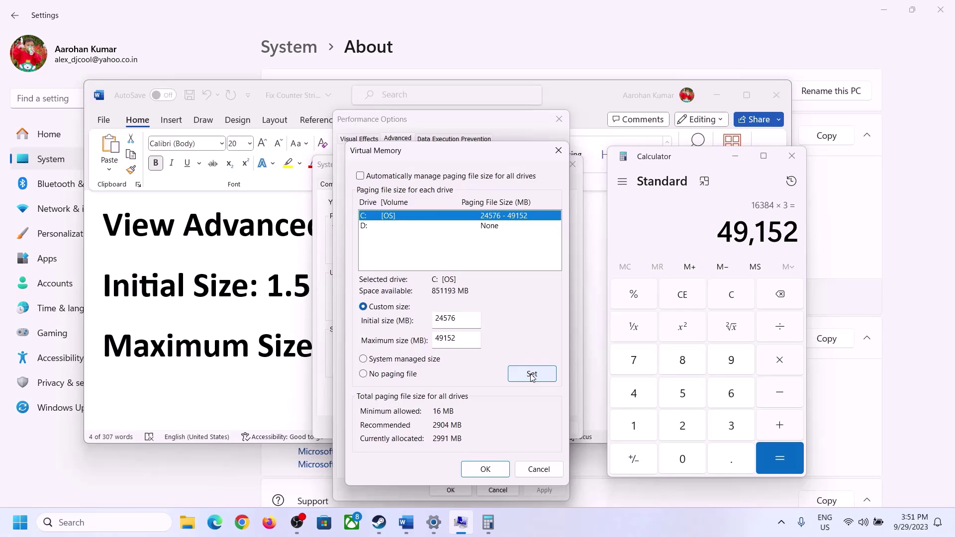
click(486, 469)
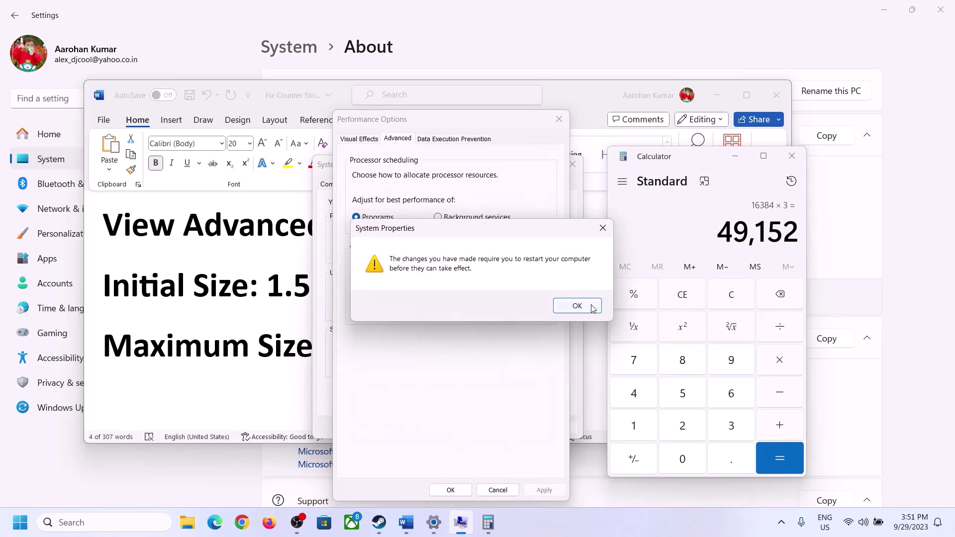
Step: Accept the virtual memory changes in Performance Options and System Properties, and dismiss the computer restart prompts
click(577, 306)
click(535, 491)
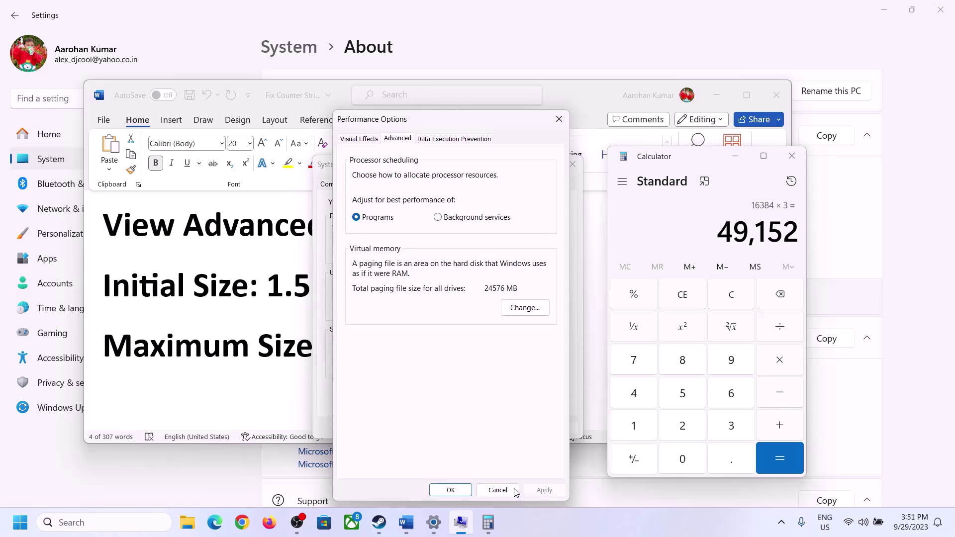
click(451, 490)
click(447, 428)
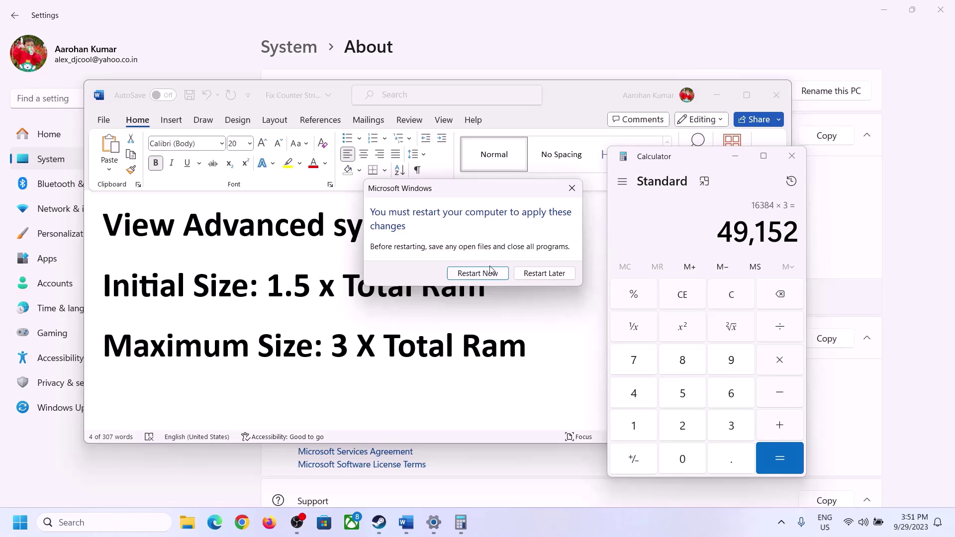
click(570, 184)
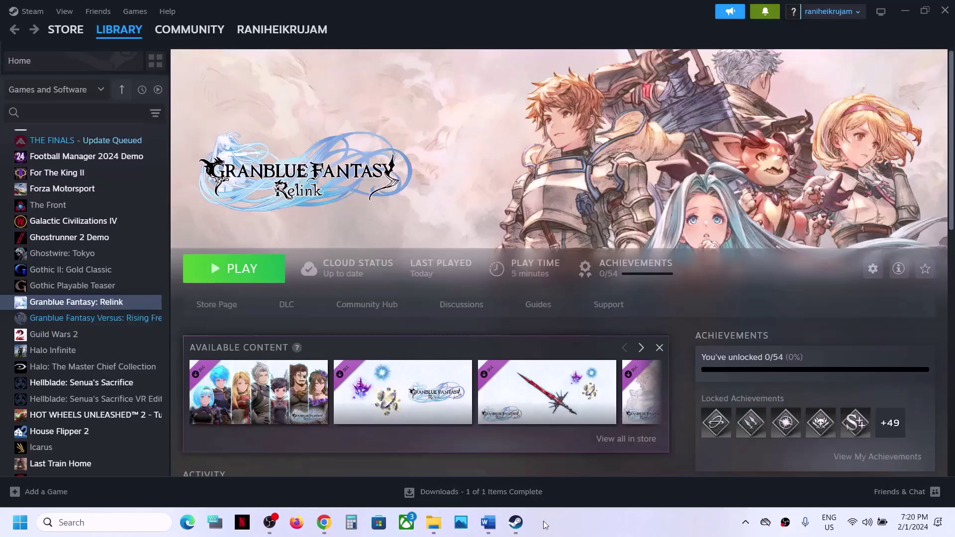
Step: Review step 23 about running the game in high priority in Word, and launch Granblue Fantasy: Relink from Steam
click(488, 522)
scroll(446, 300, down, 5)
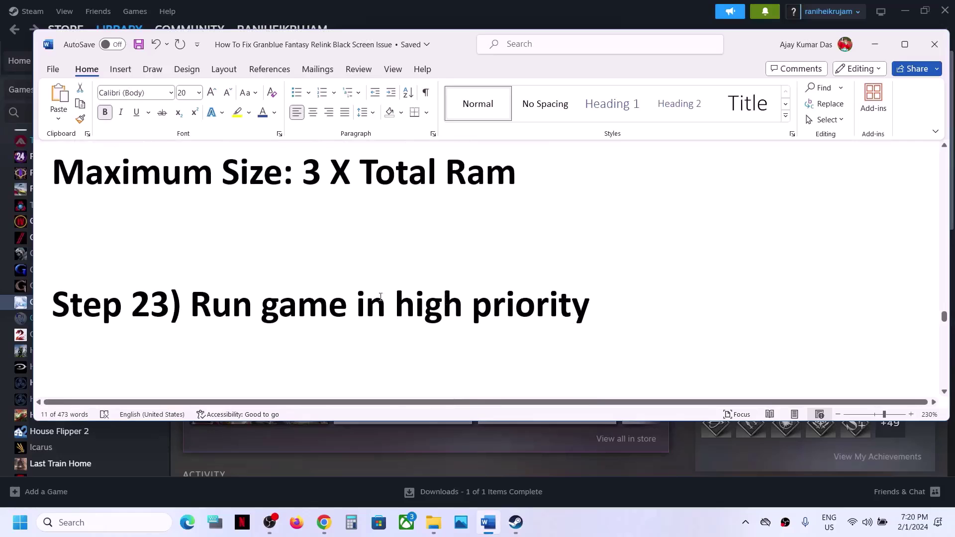
drag(290, 302, 589, 298)
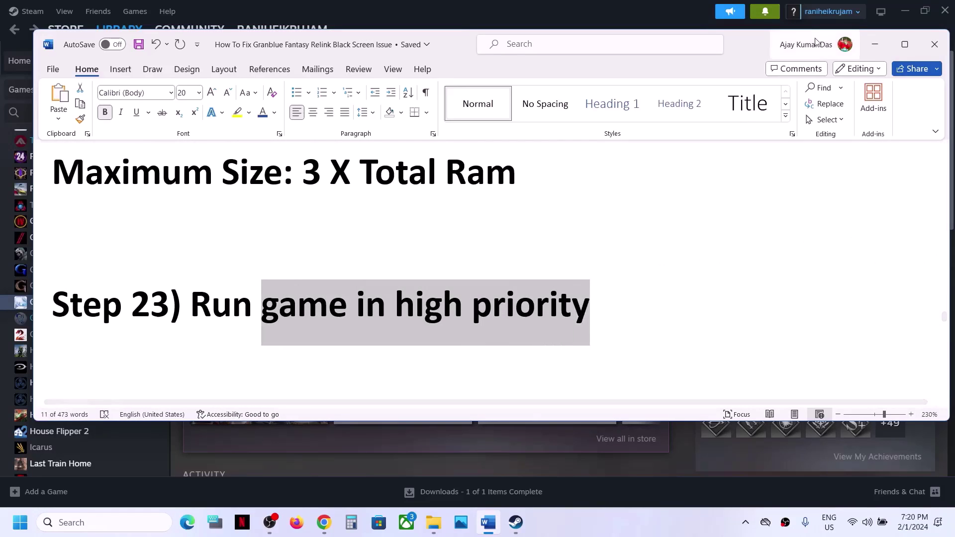
click(874, 44)
click(255, 267)
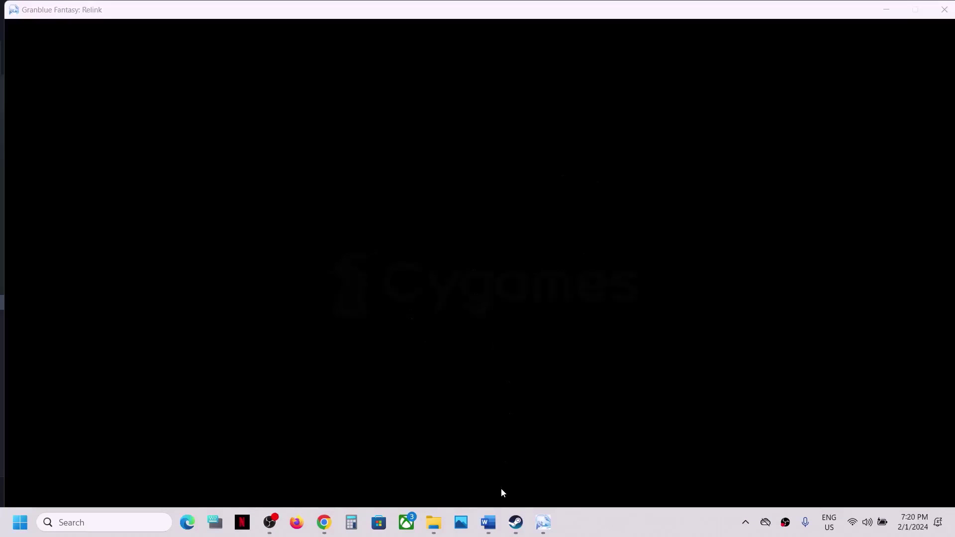
Step: Open Task Manager and go to the details of the Granblue Fantasy: Relink process
right_click(22, 528)
click(50, 368)
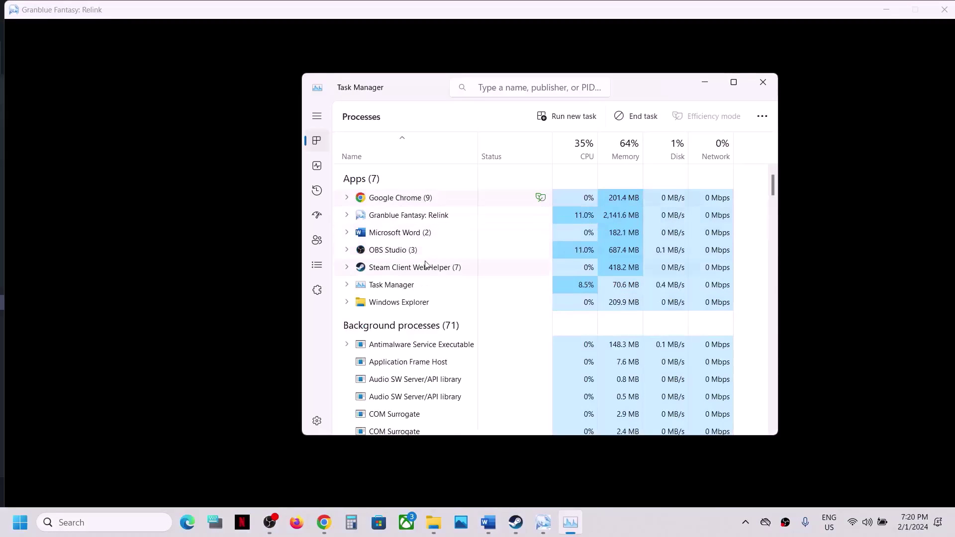
right_click(411, 219)
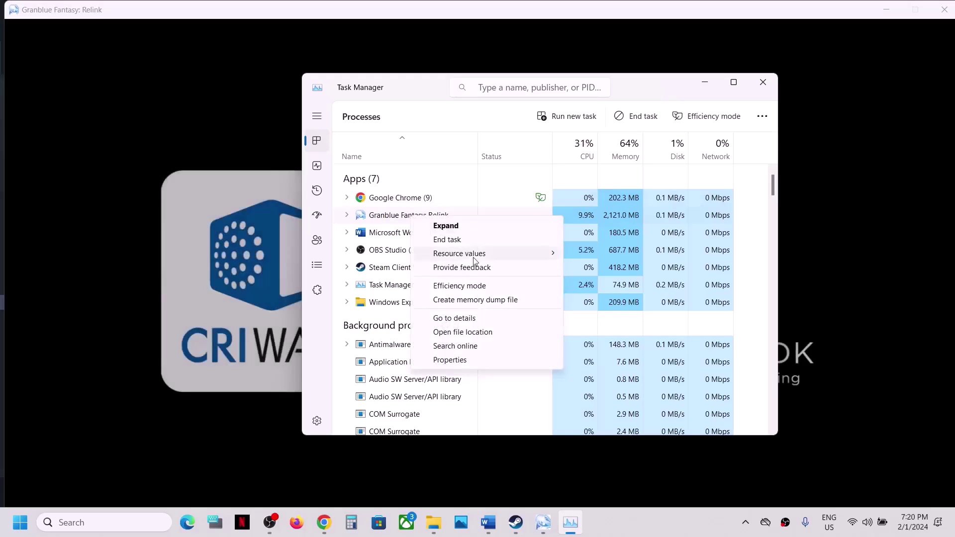
click(476, 321)
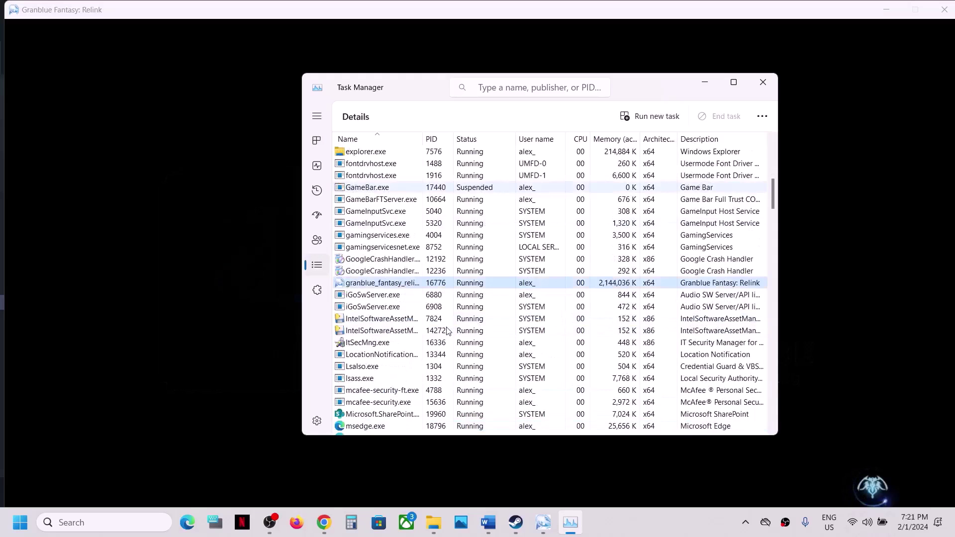
Step: Set the priority of the granblue_fantasy_relink.exe process to High, confirm the change, and close Task Manager
right_click(383, 283)
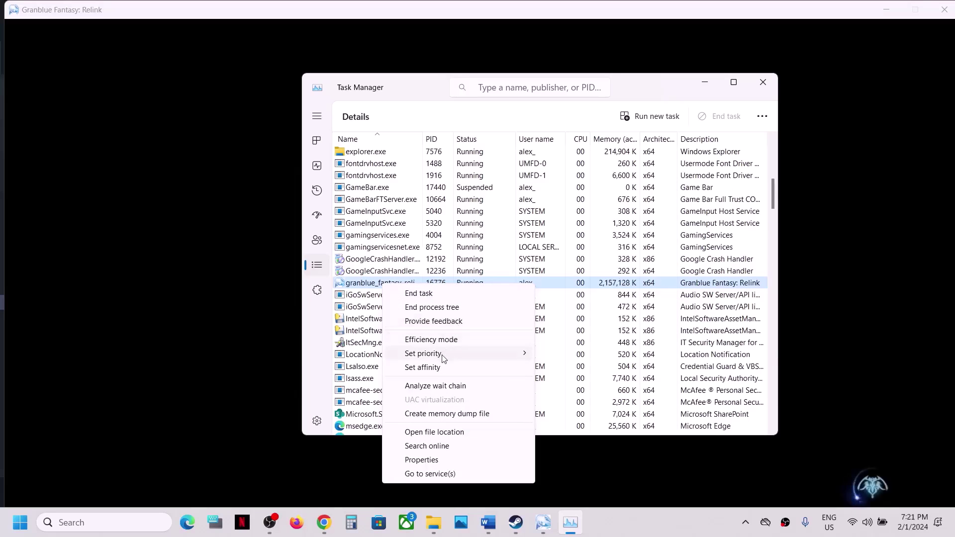
click(472, 356)
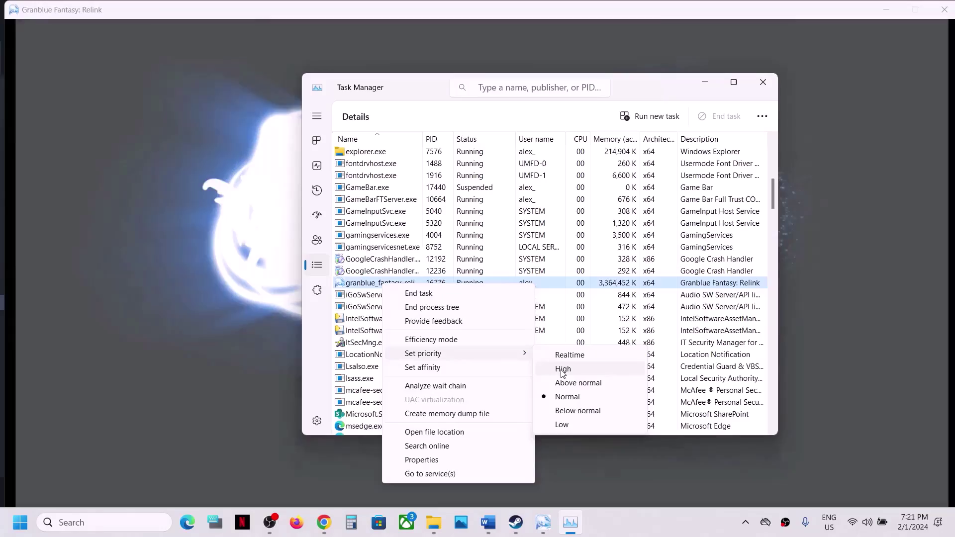
click(562, 369)
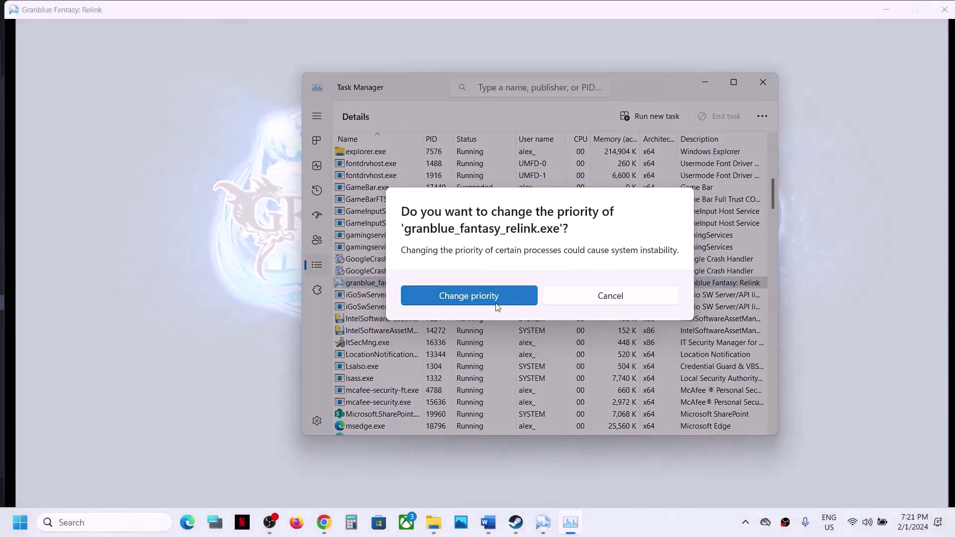
click(498, 305)
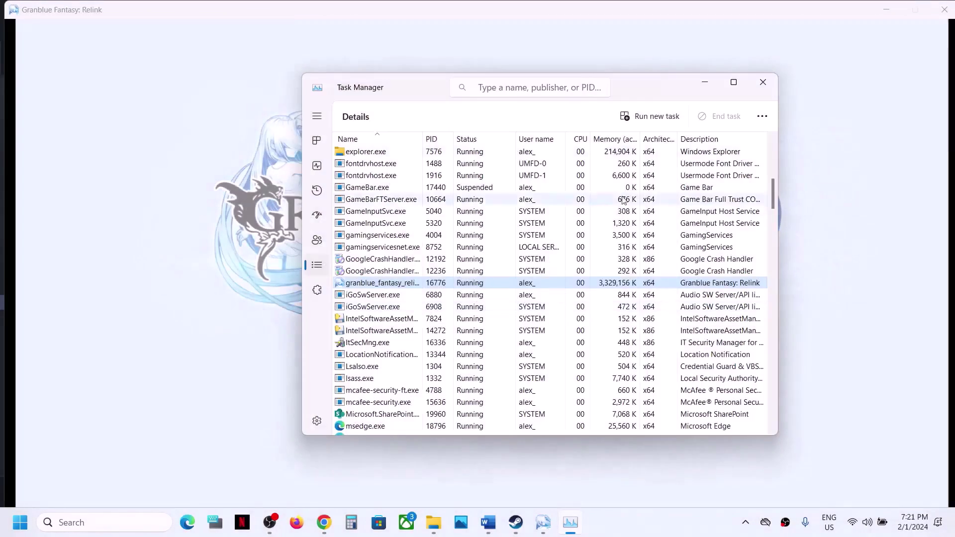
click(764, 80)
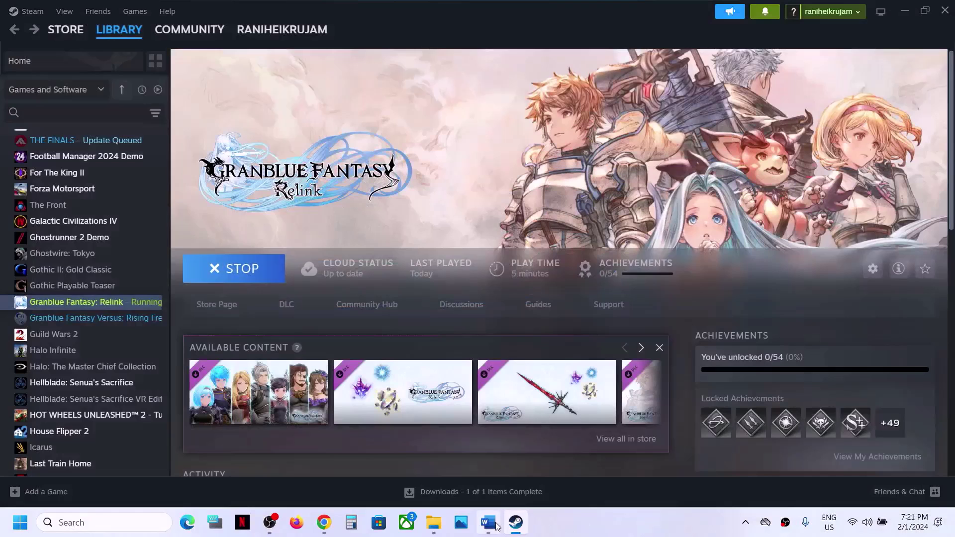
Step: Go to step 24 in the Word document and copy its Microsoft link for the Visual C++ downloads
click(496, 527)
scroll(413, 323, down, 3)
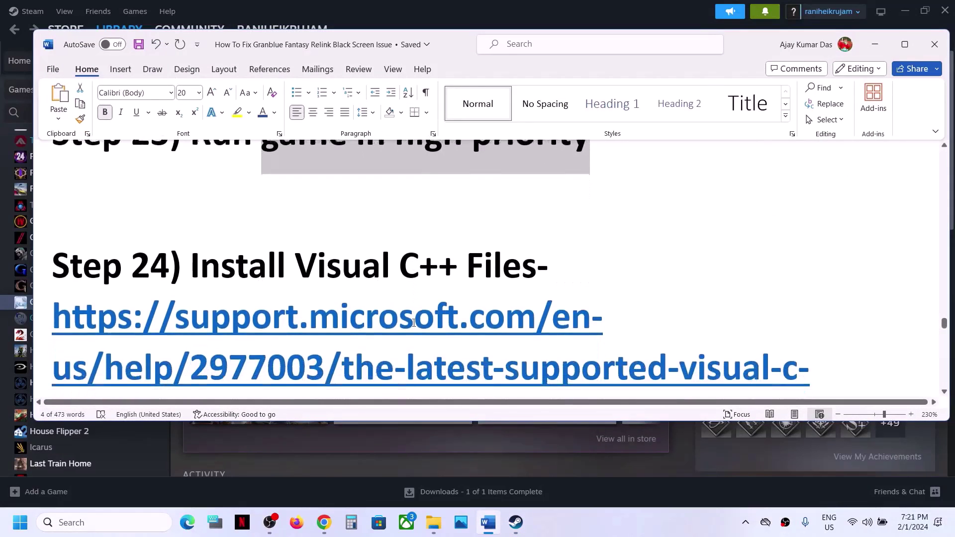
scroll(413, 324, down, 2)
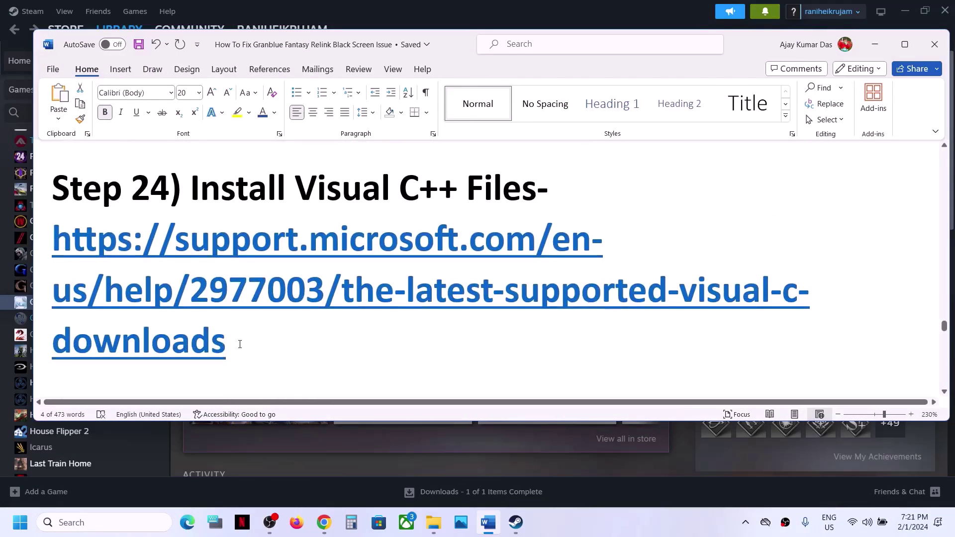
drag(240, 344, 94, 261)
key(ctrl+c)
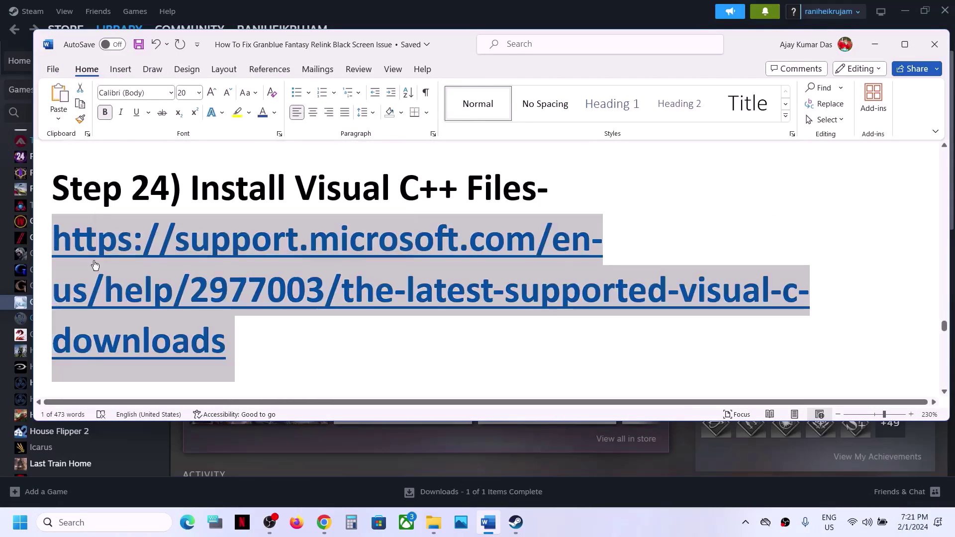
Step: Load the copied link in a new Chrome tab and find the Visual Studio 2015, 2017, 2019, and 2022 section
click(325, 524)
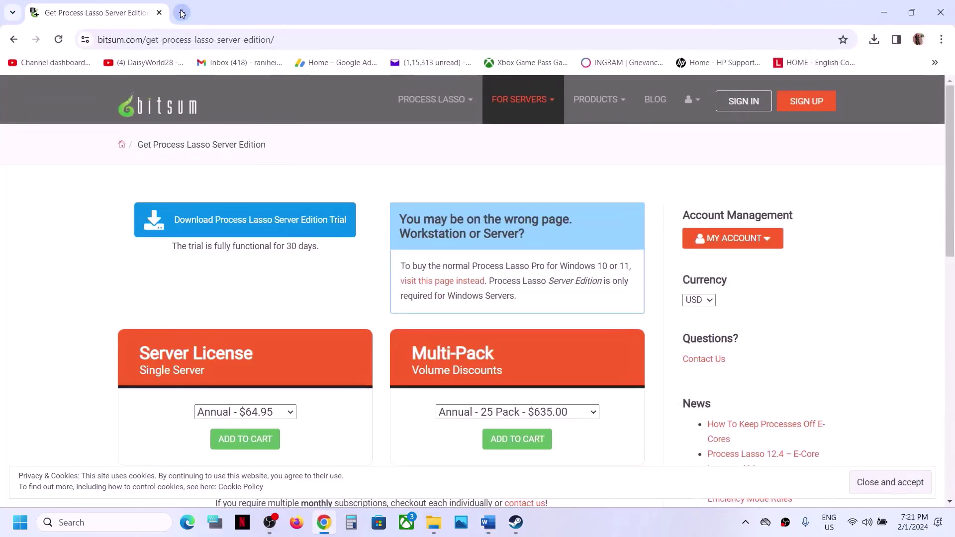
key(ctrl+t)
key(ctrl+v)
key(Return)
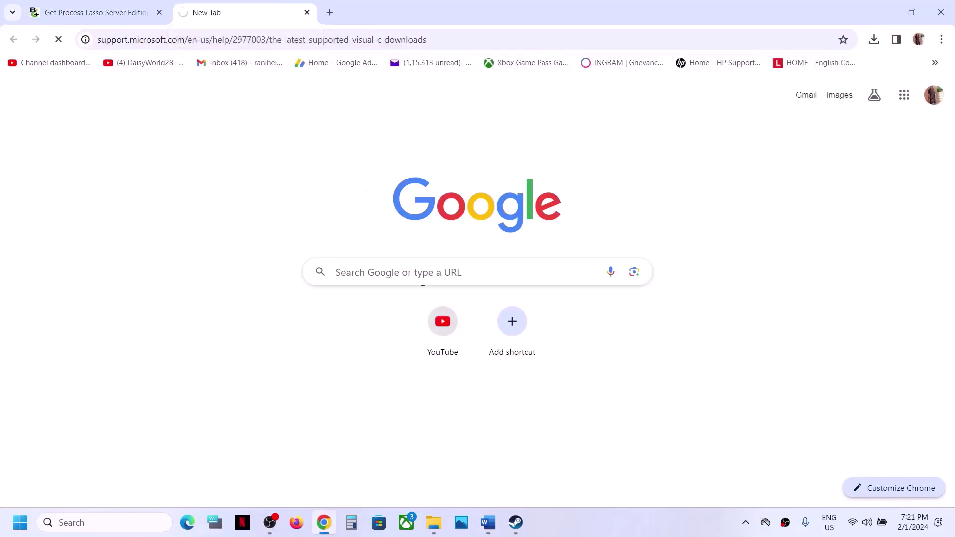
scroll(422, 283, down, 6)
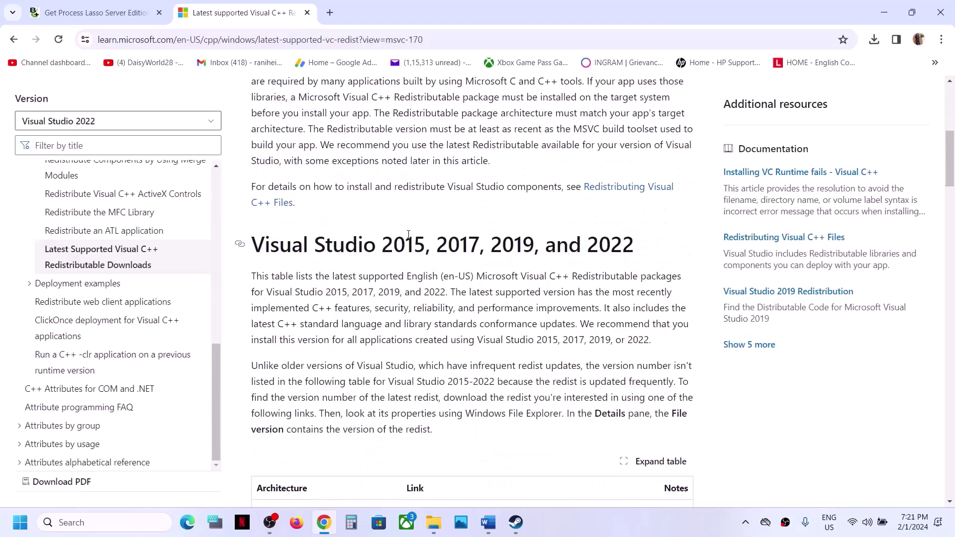
drag(382, 244, 645, 251)
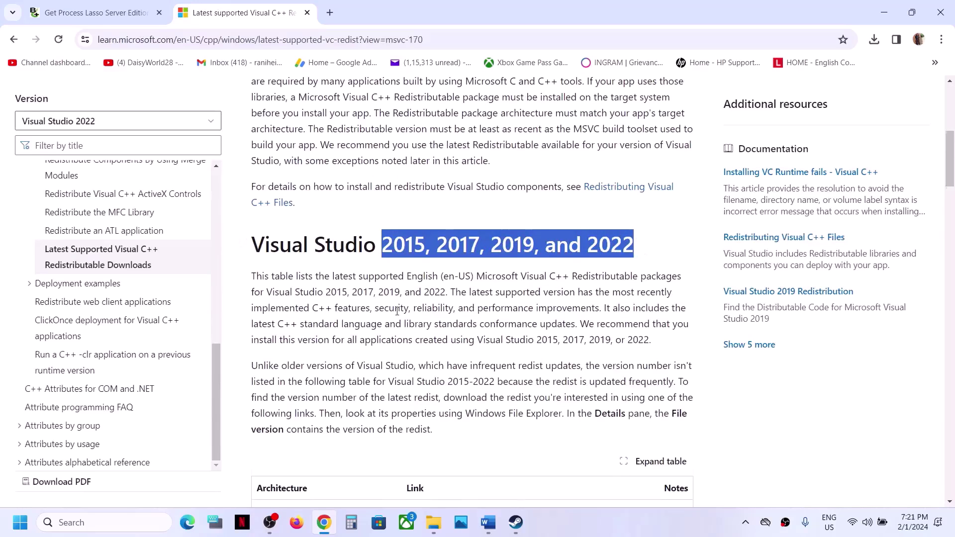
Step: Download the X86 Visual C++ Redistributable, run the downloaded installer, and start its Repair
scroll(397, 311, down, 3)
click(262, 381)
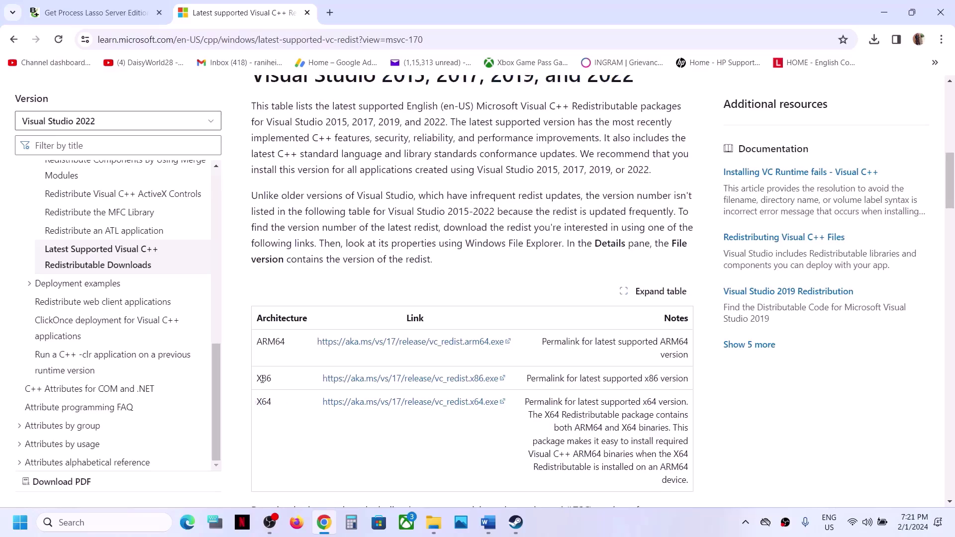
drag(262, 380, 360, 382)
click(362, 382)
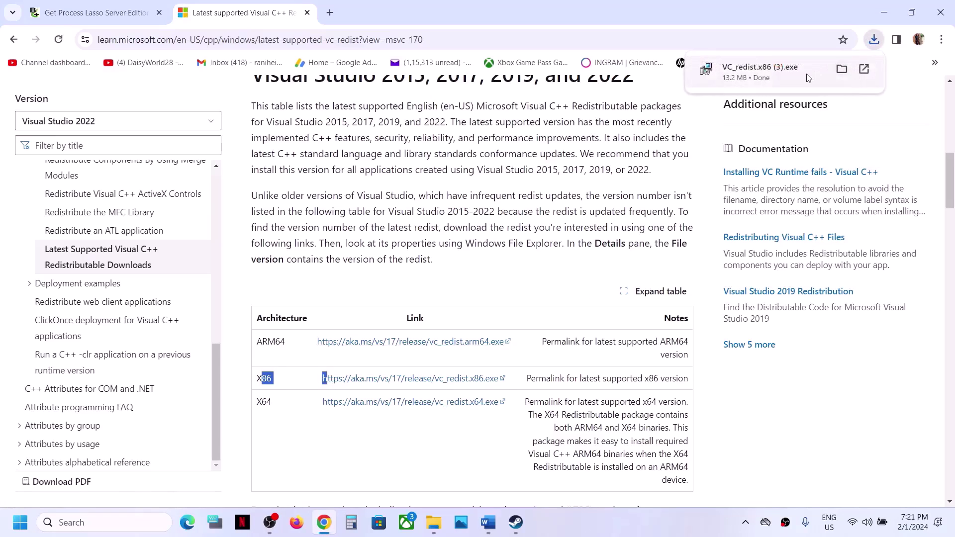
click(806, 74)
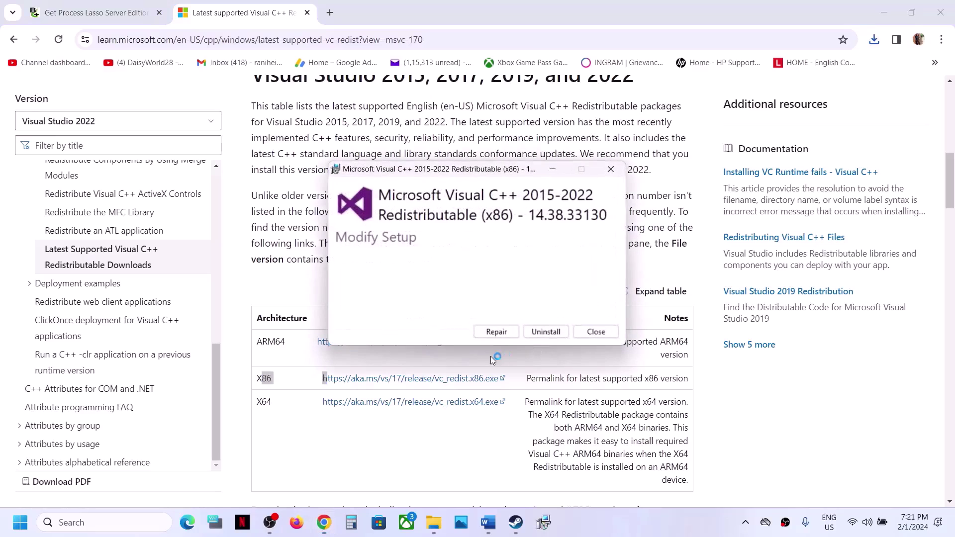
click(495, 332)
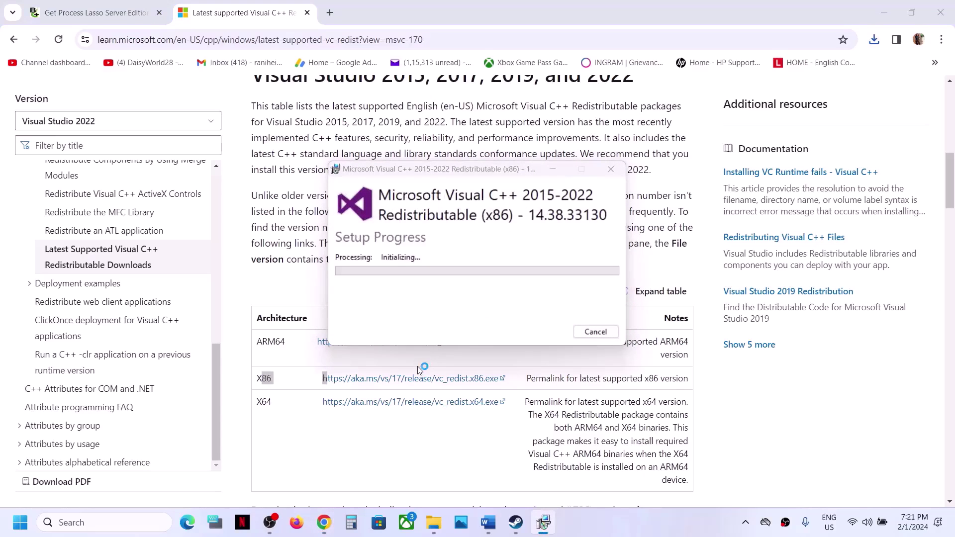
Step: Download the X64 Visual C++ Redistributable, run the downloaded installer, and start its Repair
drag(267, 402, 305, 403)
click(378, 403)
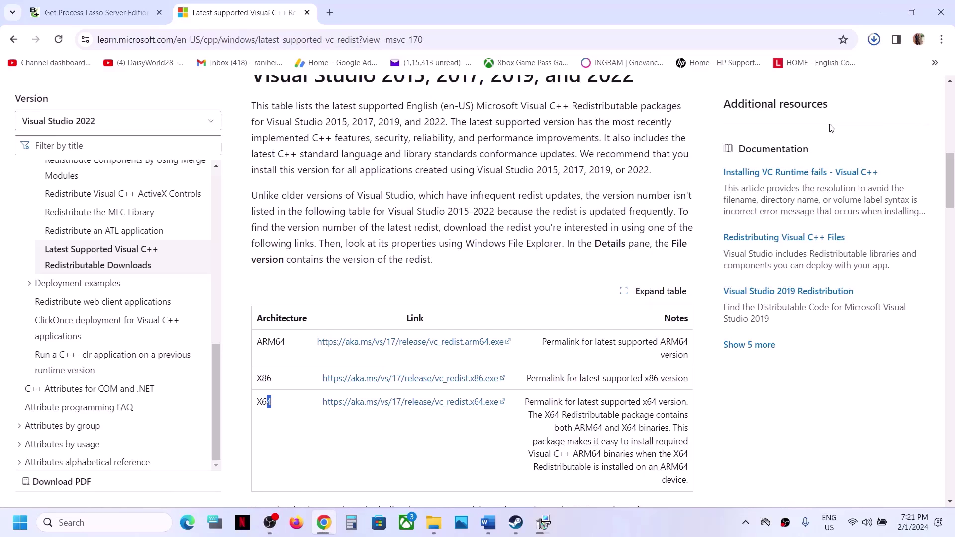
click(472, 401)
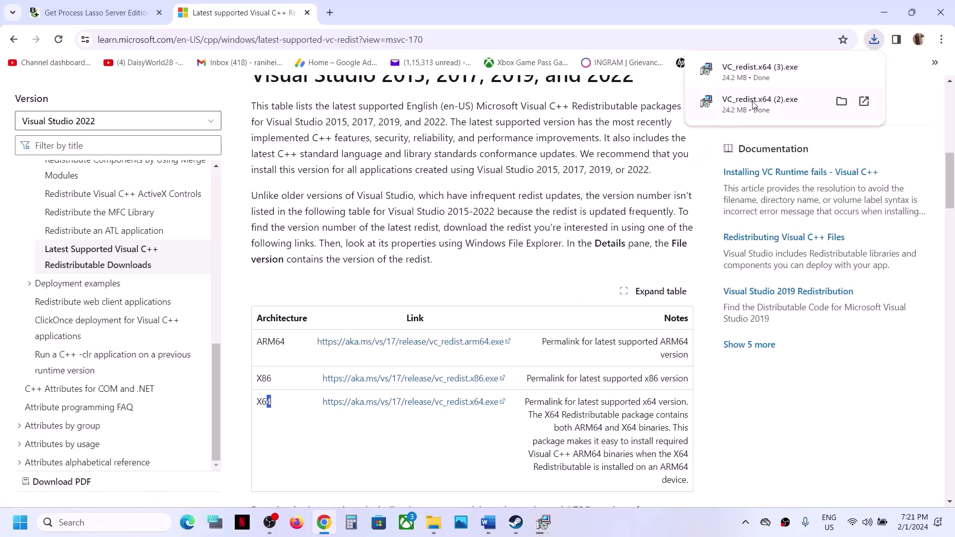
click(768, 82)
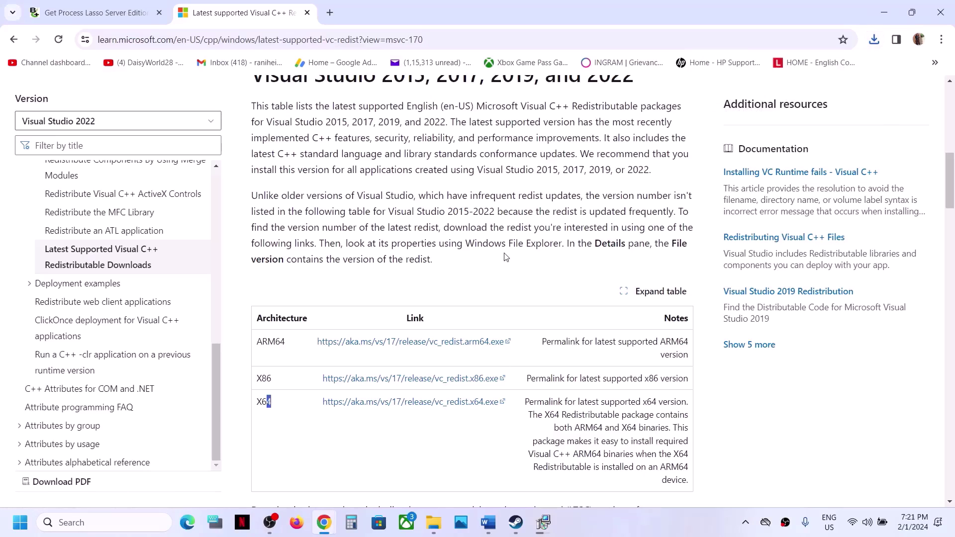
click(499, 328)
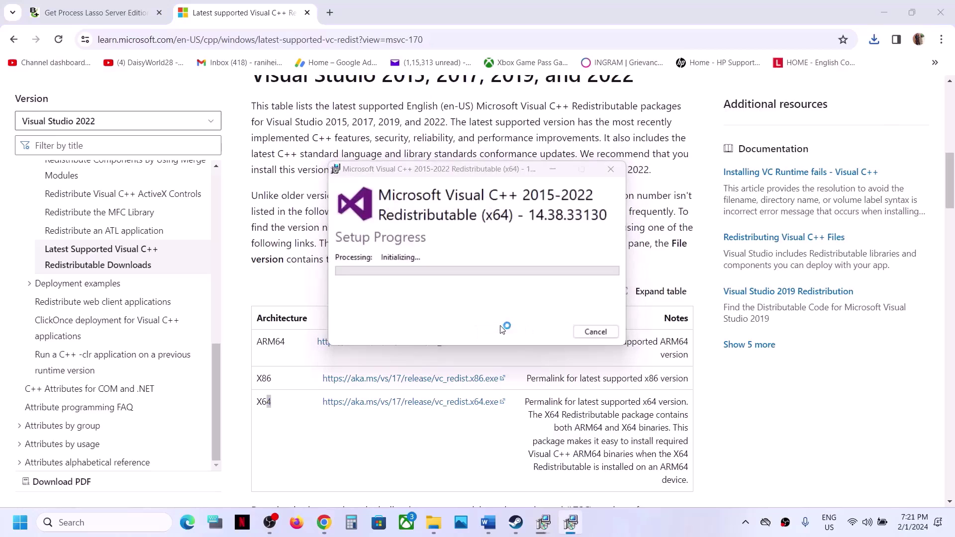
click(567, 300)
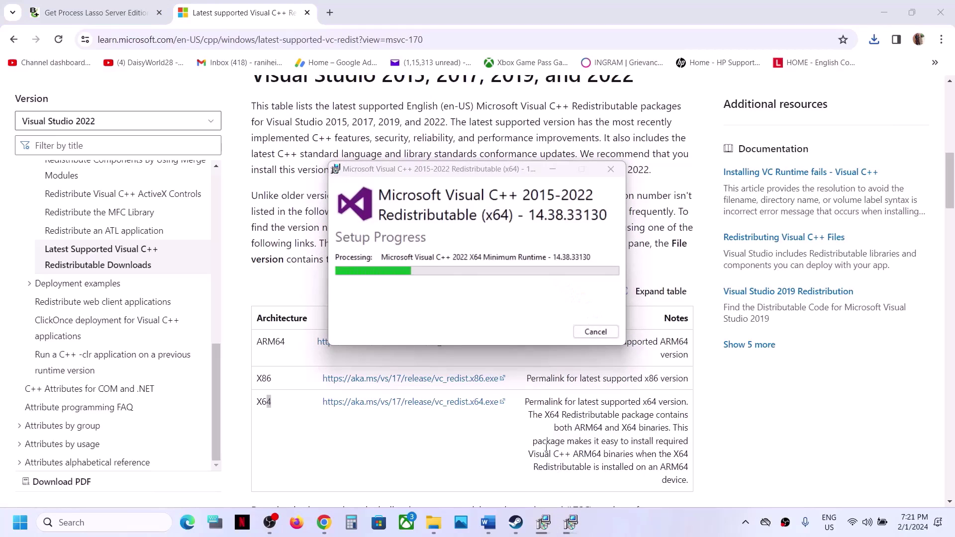
mouse_move(546, 519)
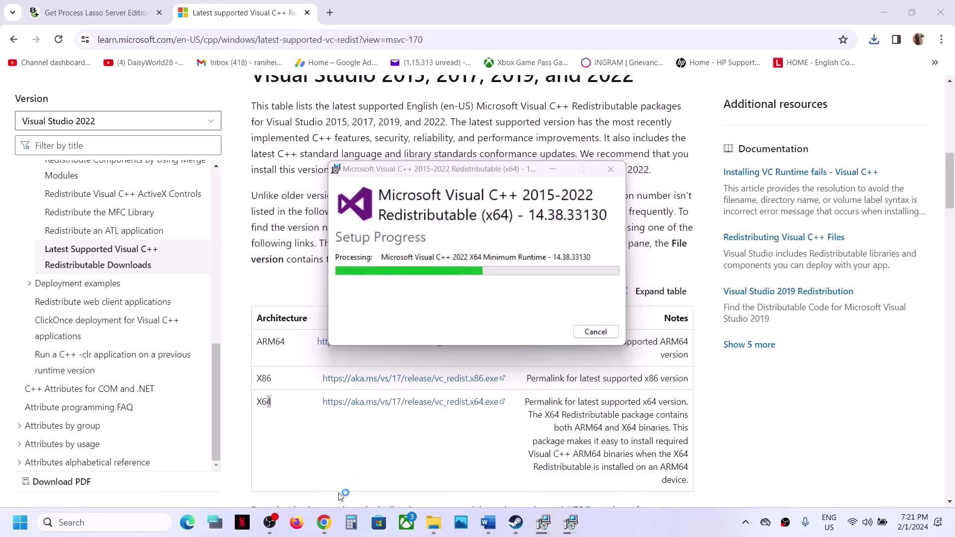
click(25, 527)
click(368, 480)
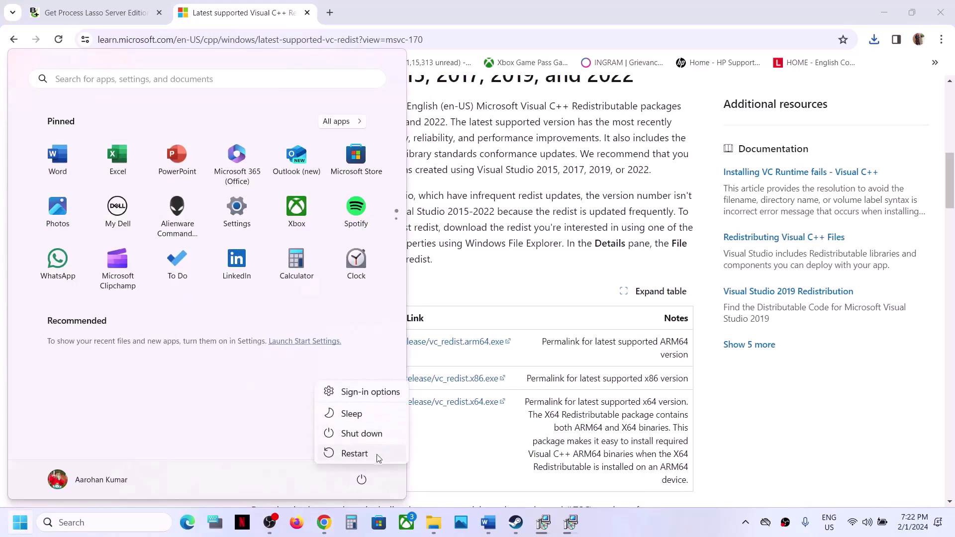
click(470, 445)
click(503, 453)
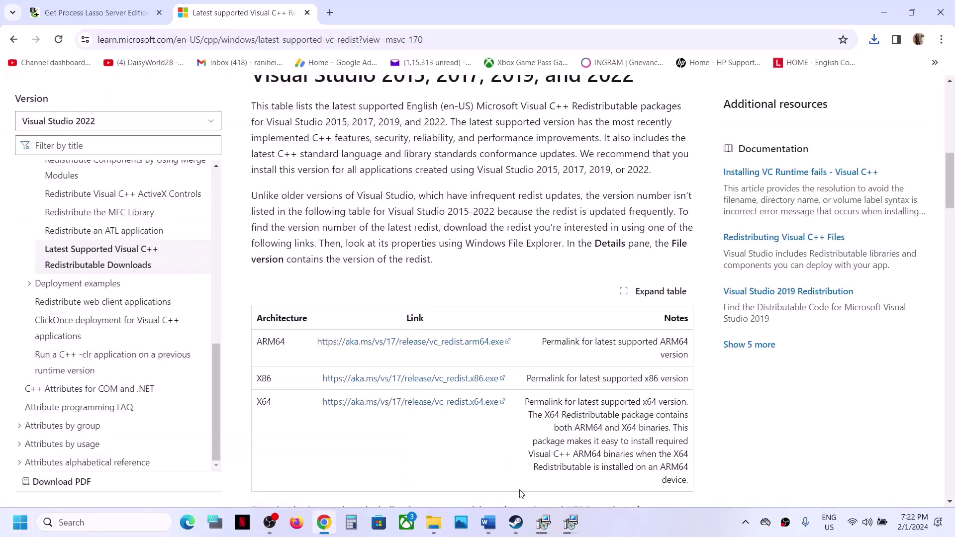
Step: Switch to Steam and return to the Word document to read step 25 about updating Windows
click(516, 524)
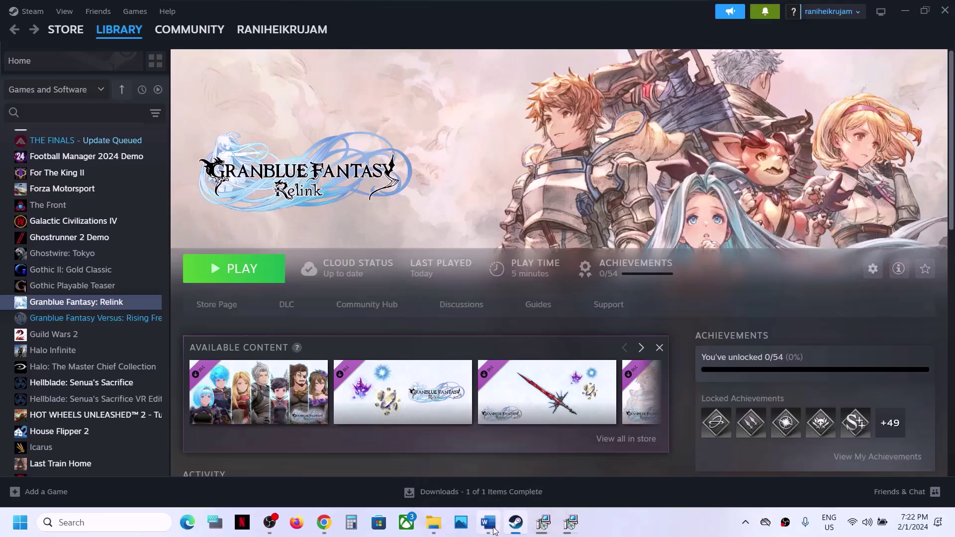
click(494, 530)
scroll(457, 299, down, 4)
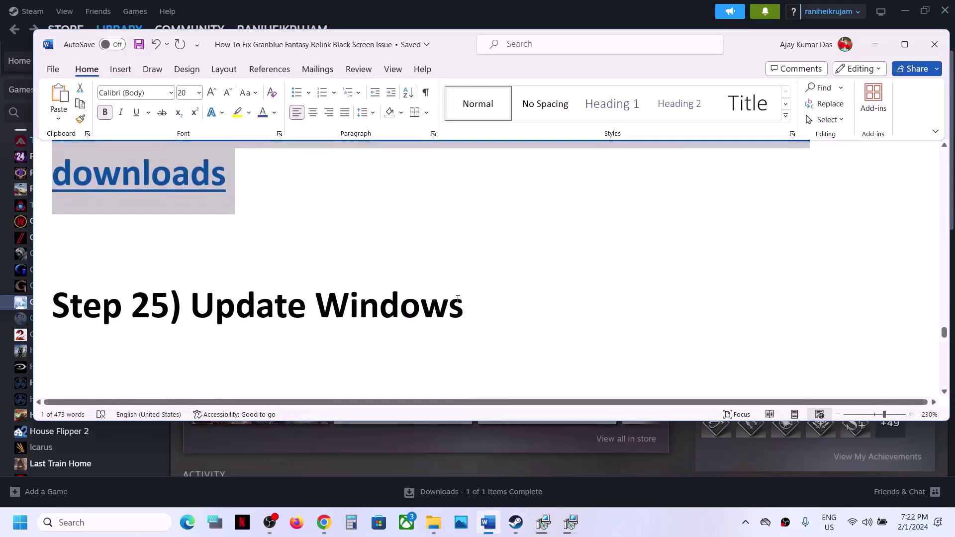
Step: Open the Windows Update page in Windows Settings and check for updates
key(super+i)
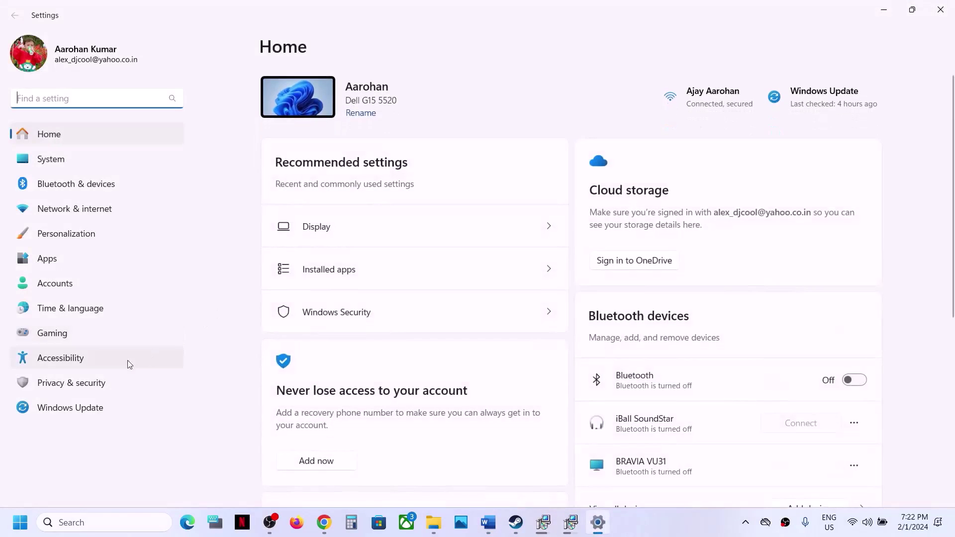
click(85, 409)
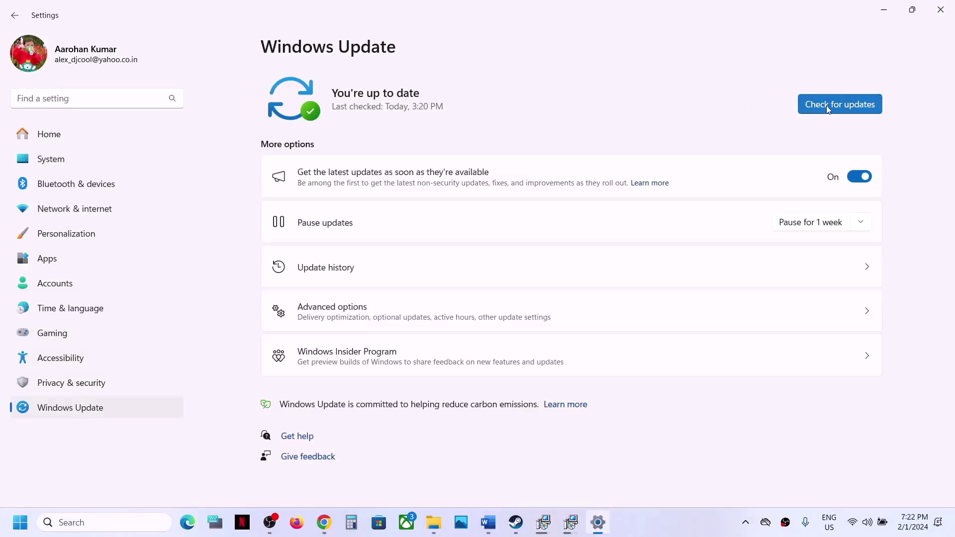
click(826, 106)
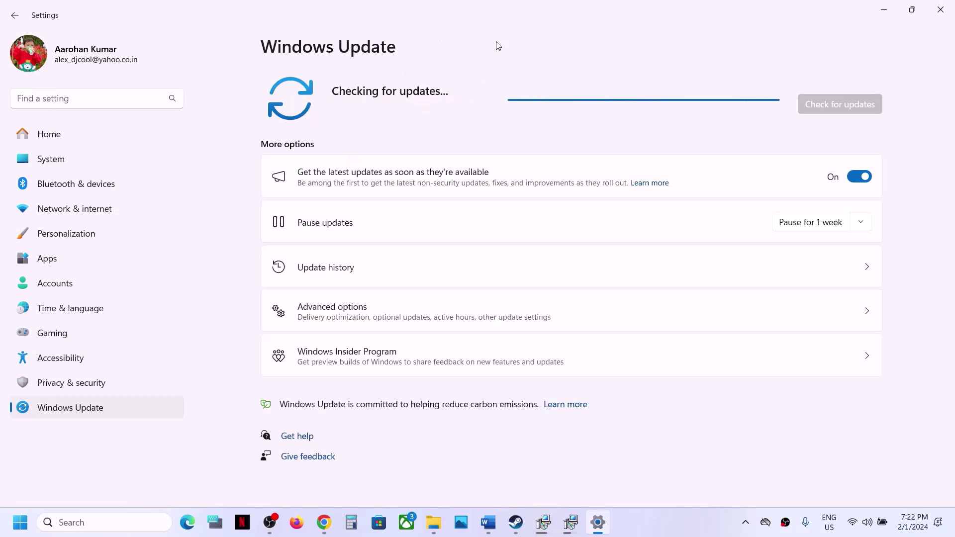
Step: Show the Restart option among the Start menu's power choices and close the menu without restarting
click(20, 522)
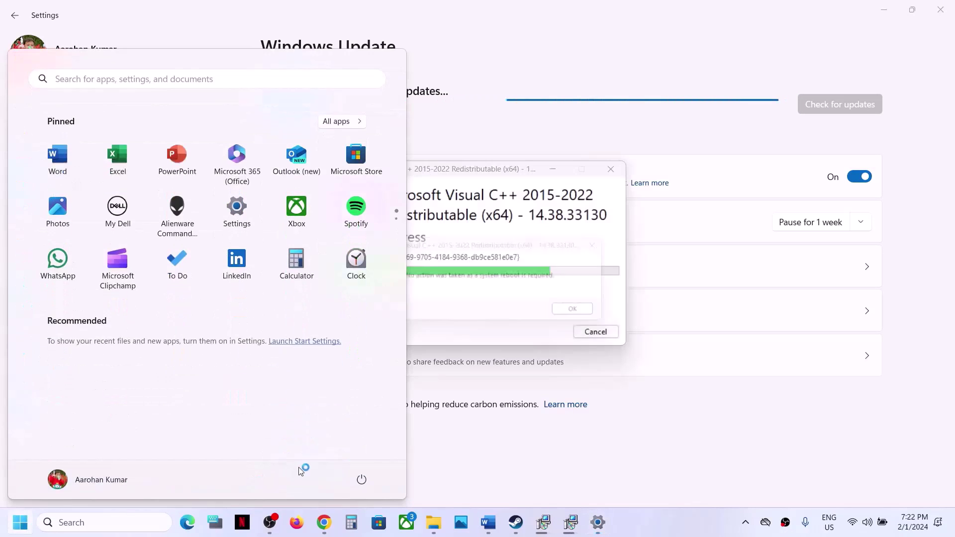
click(361, 479)
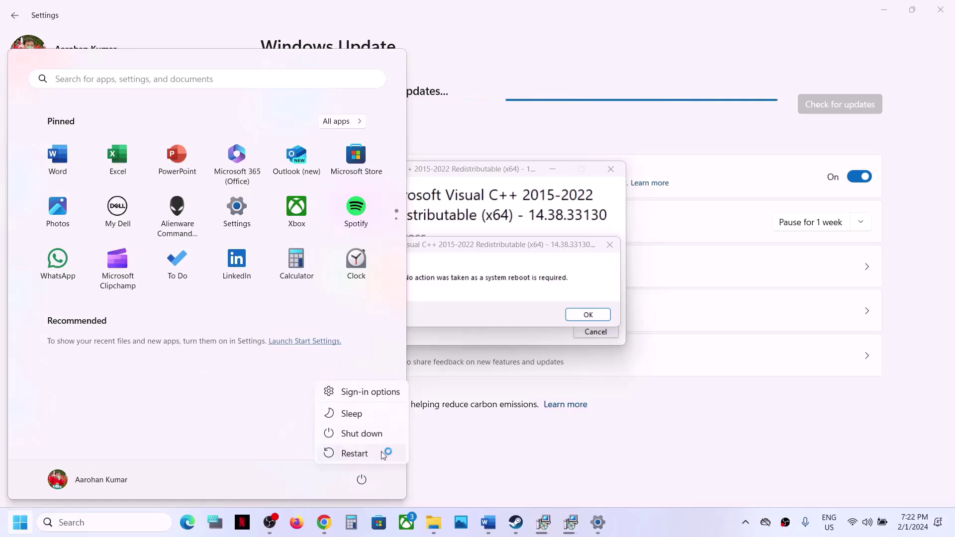
click(617, 449)
click(618, 448)
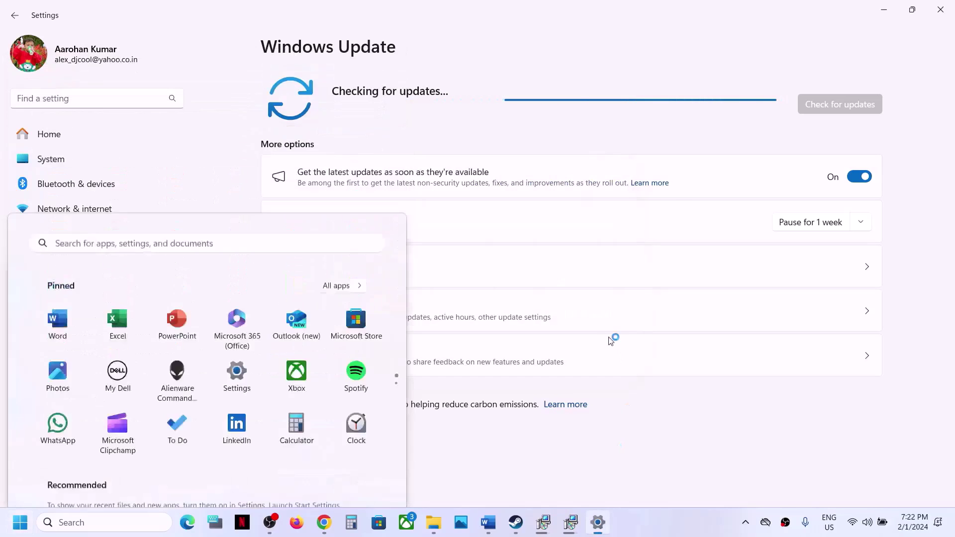
Step: Switch to Steam and back to Word, maximize the document, and highlight step 26's advice on unplugging USB devices and extra controllers
click(516, 522)
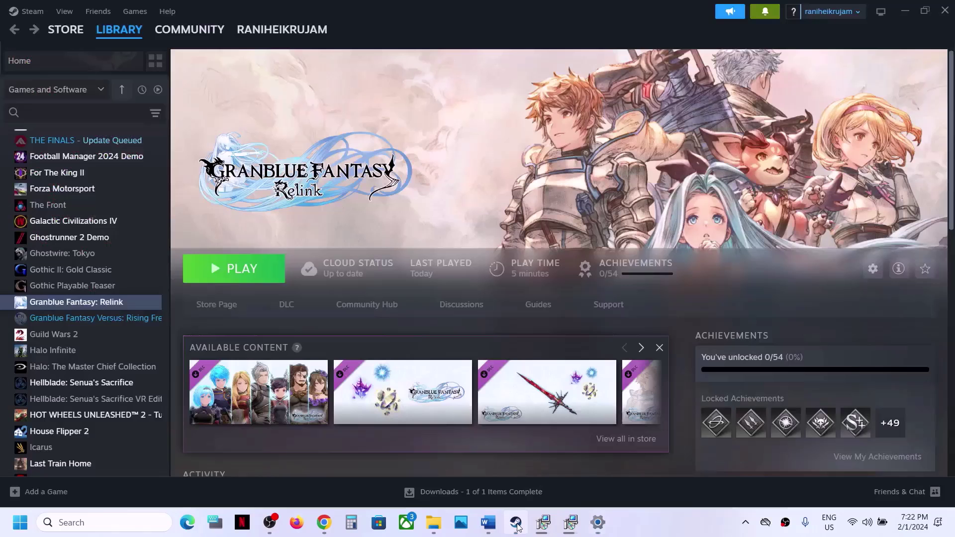
click(488, 522)
scroll(431, 314, down, 1)
scroll(431, 314, down, 3)
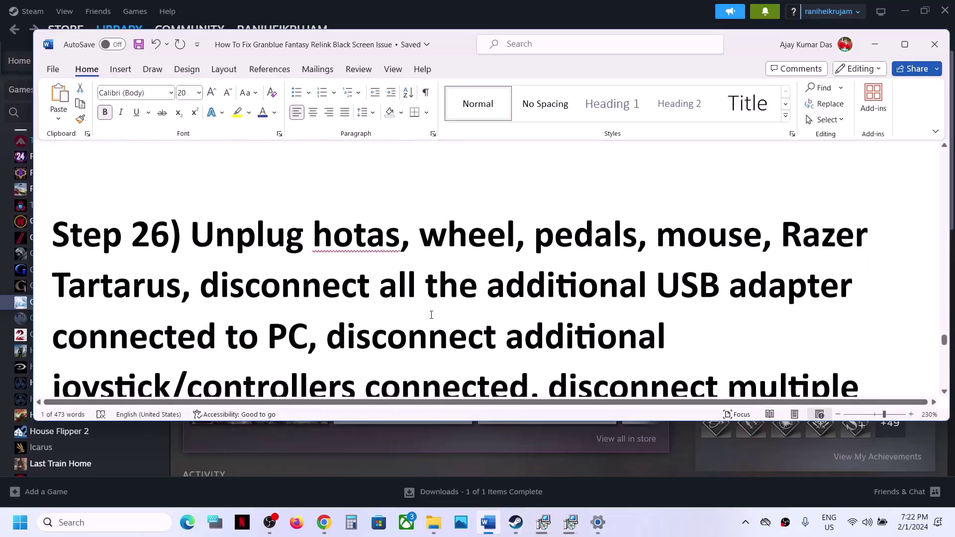
drag(209, 241, 307, 343)
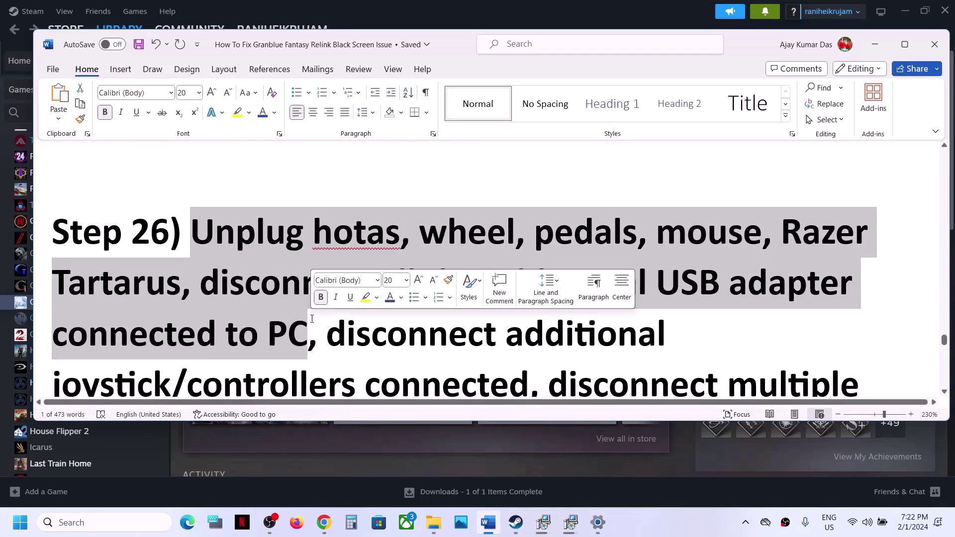
click(905, 45)
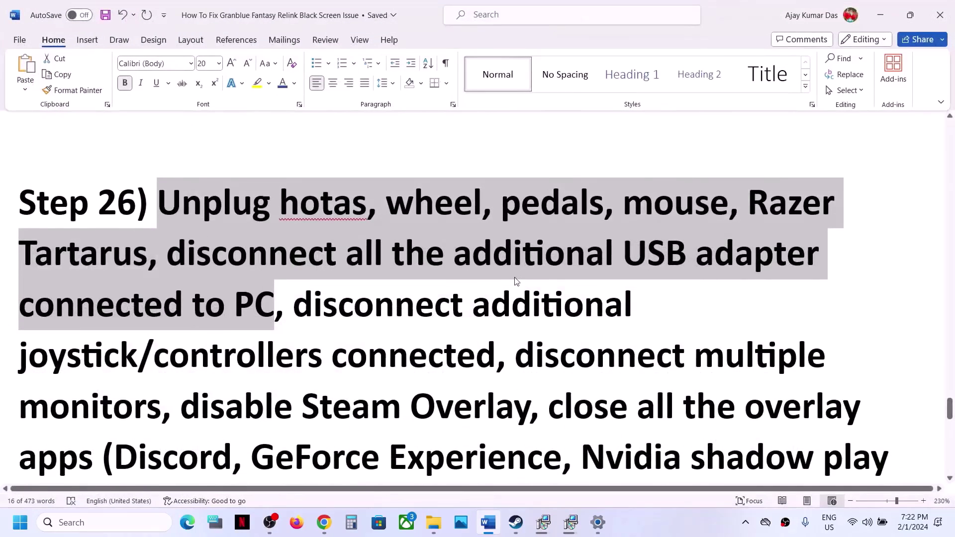
click(472, 304)
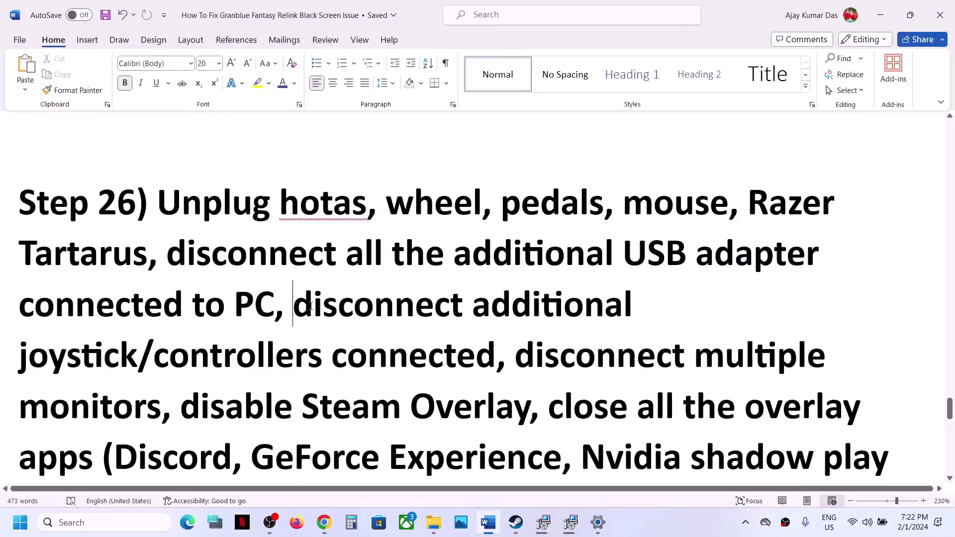
drag(310, 306, 492, 354)
scroll(505, 354, down, 3)
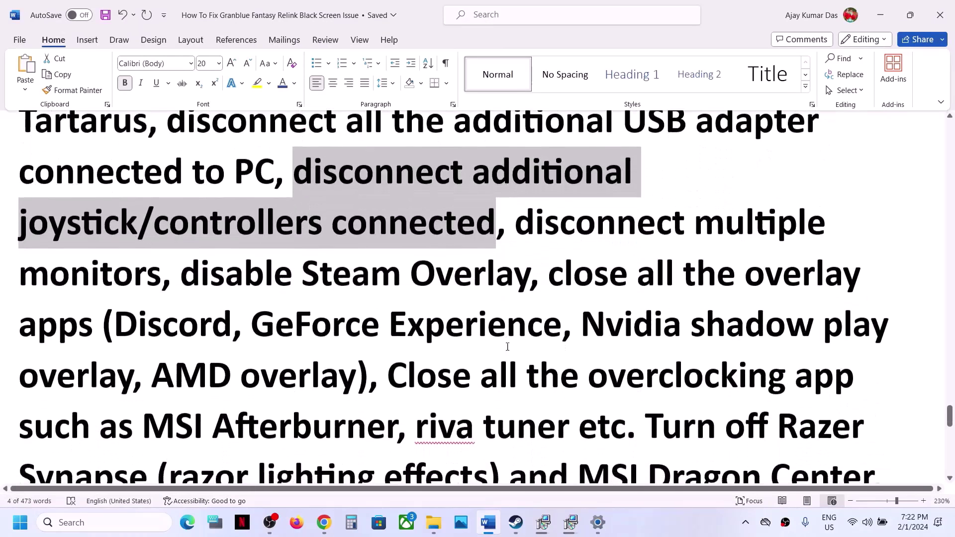
Step: Highlight step 26's advice on disconnecting multiple monitors, disabling Steam Overlay, and closing overlay and overclocking apps
drag(516, 222, 145, 296)
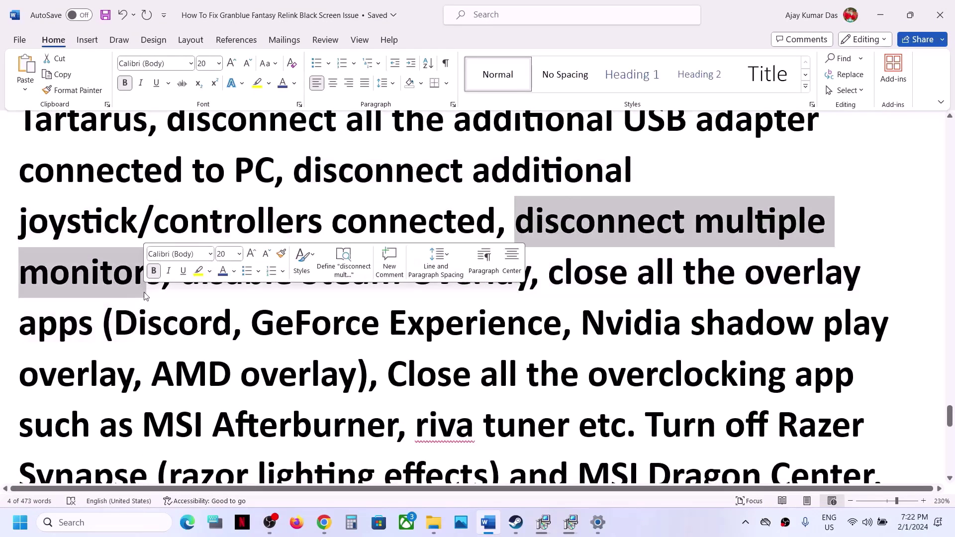
click(225, 287)
drag(193, 276, 459, 268)
drag(555, 275, 512, 320)
click(542, 323)
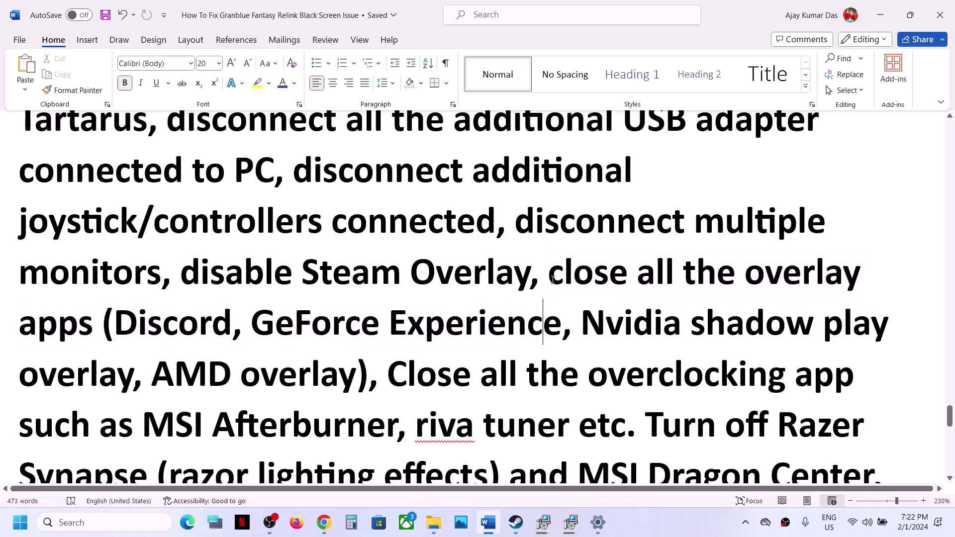
drag(552, 277, 386, 424)
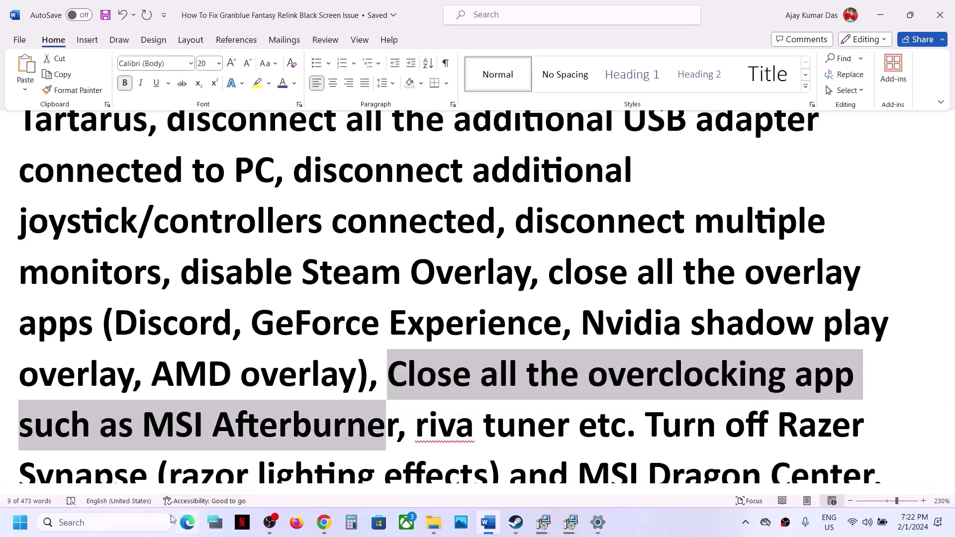
Step: Search Windows for "msi" to find MSI Afterburner, and close the search
click(152, 524)
text(msi)
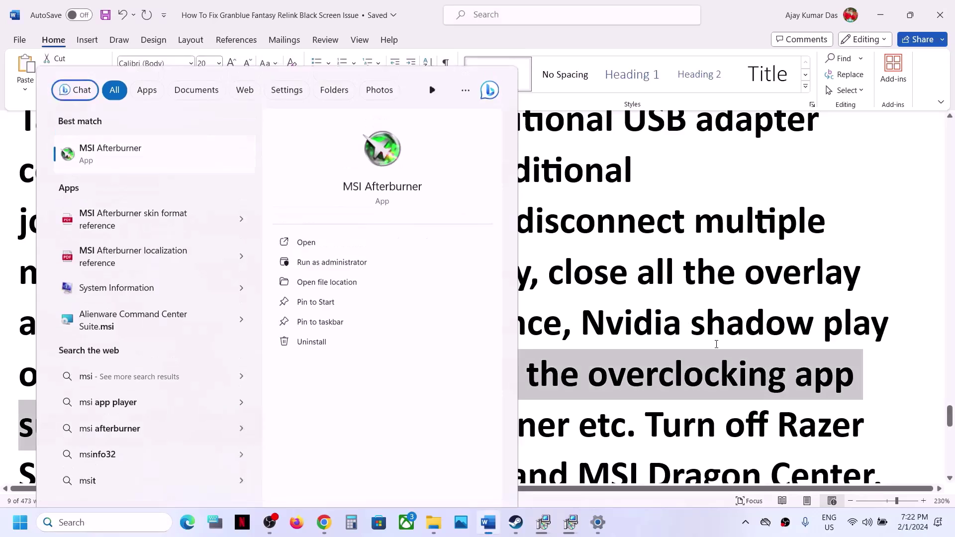
key(Escape)
Step: Highlight the rest of step 26, from turning off Razer Synapse and lighting services to closing browsers and performing a clean boot
drag(393, 383, 526, 383)
scroll(730, 179, down, 5)
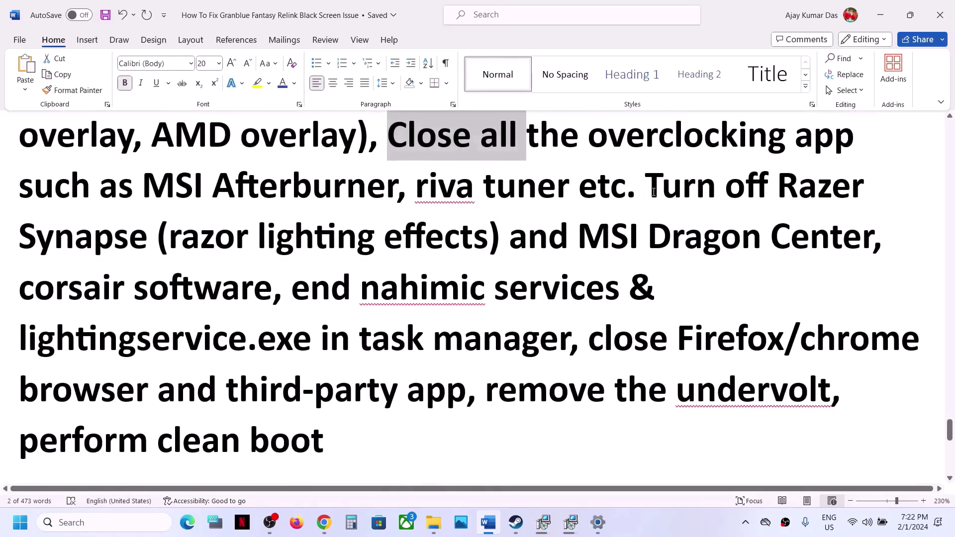
drag(653, 192, 568, 338)
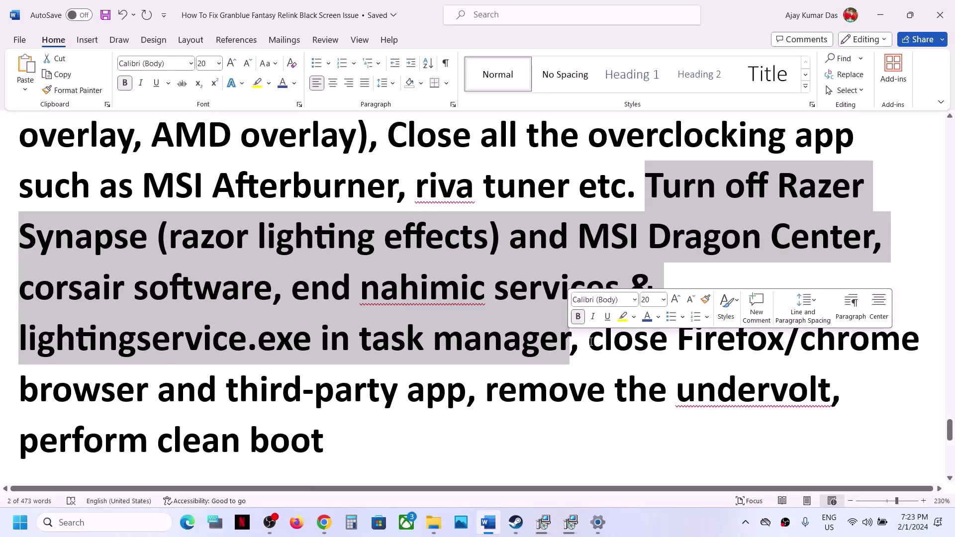
drag(591, 341, 744, 393)
drag(361, 434, 20, 440)
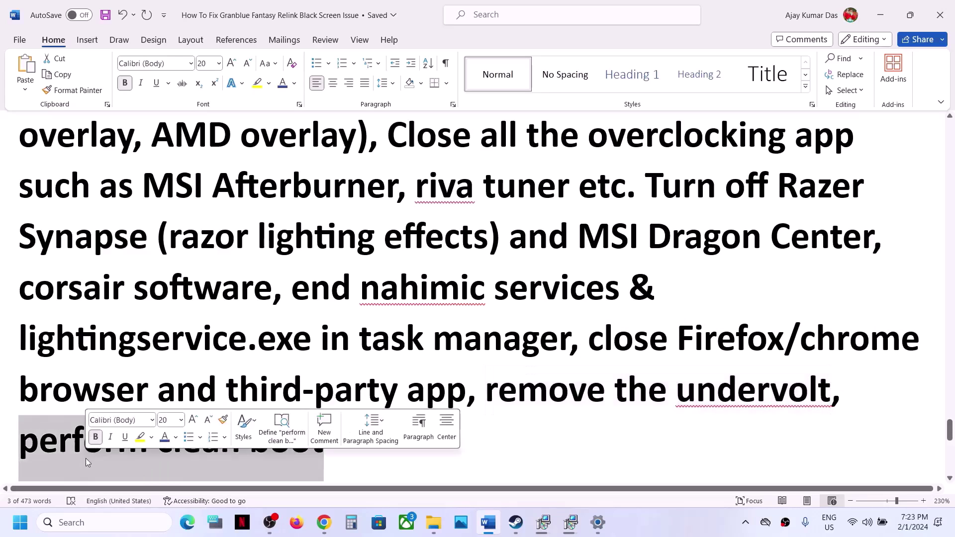
Step: In System Configuration, hide all Microsoft services, disable all the remaining services, and accept the changes without restarting
click(82, 523)
text(system)
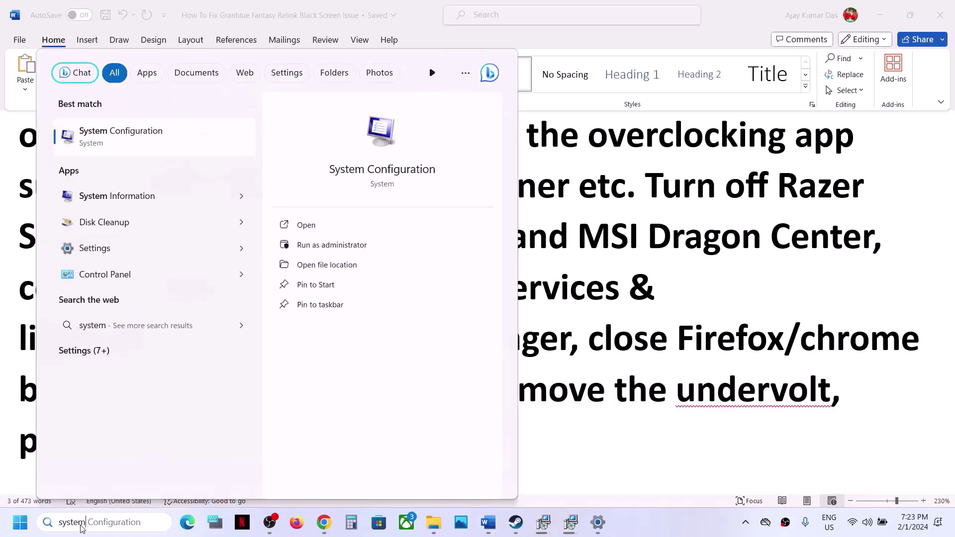
click(174, 142)
click(385, 164)
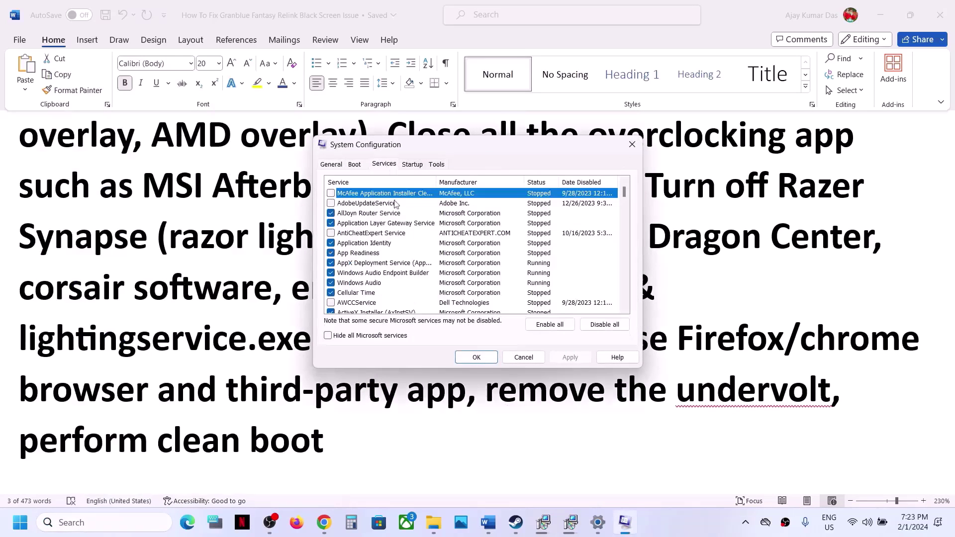
click(329, 336)
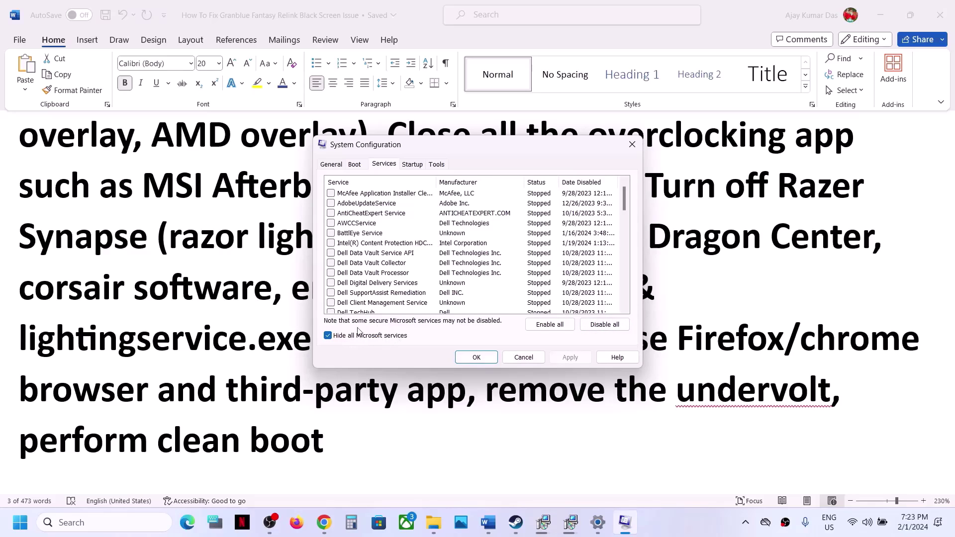
click(605, 323)
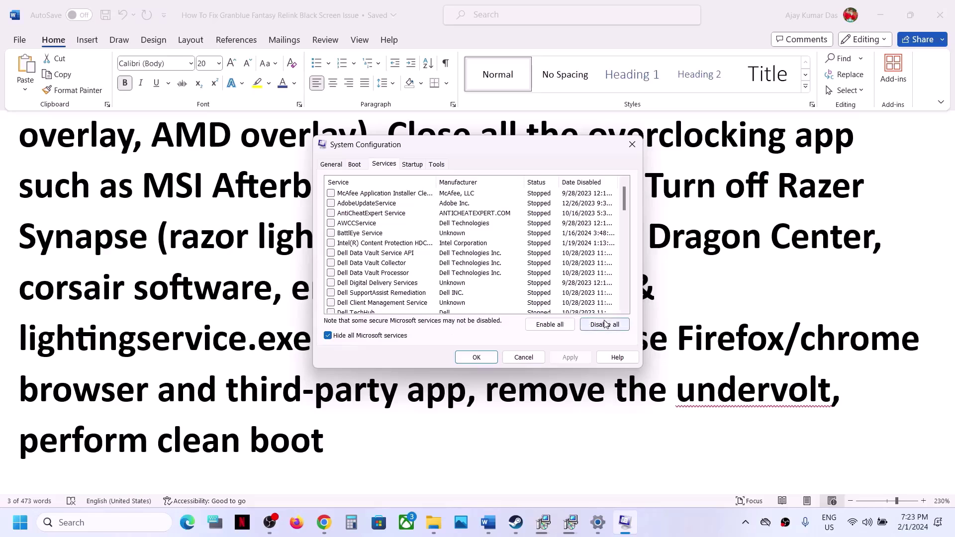
click(567, 358)
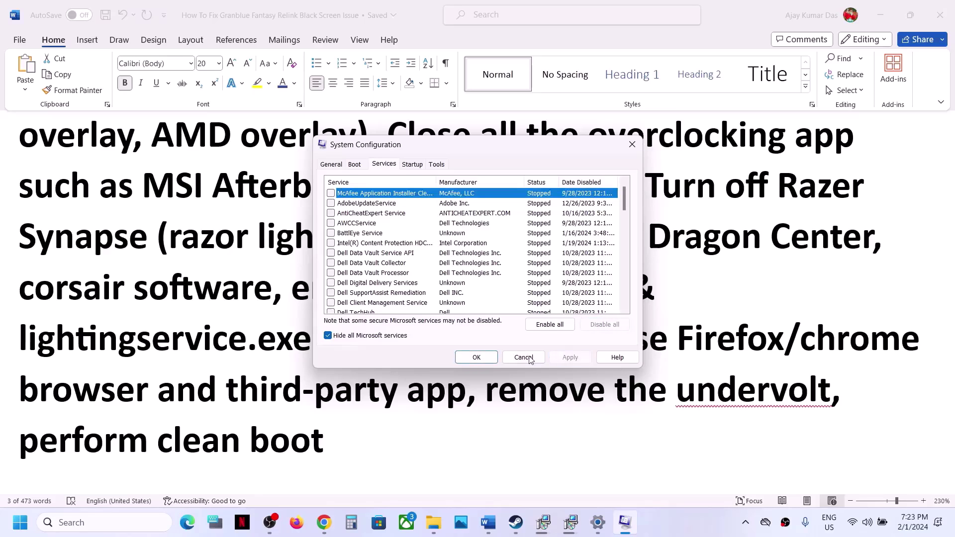
click(476, 357)
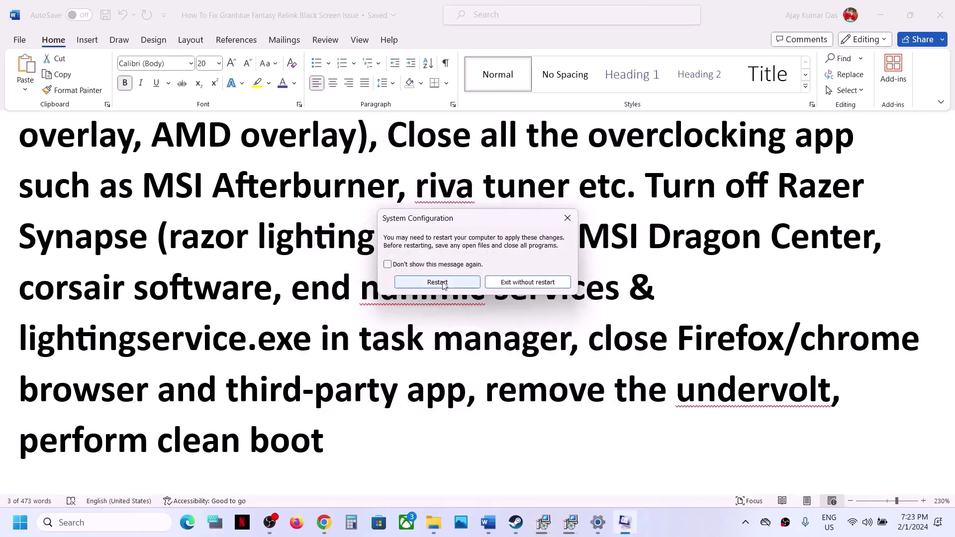
click(440, 348)
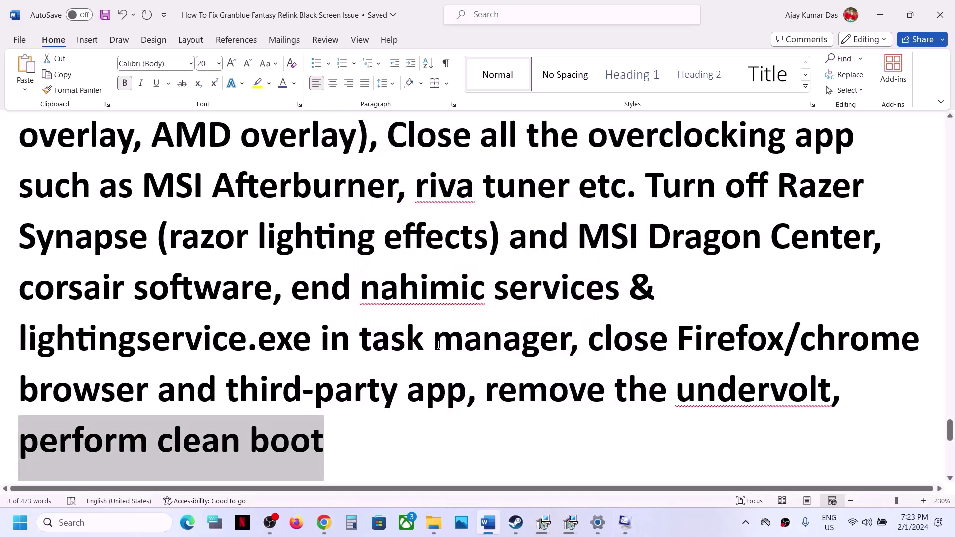
Step: Read step 27, highlighting its advice on Windowed/Full Screen/Borderless Mode and lowering the graphics settings
scroll(438, 344, down, 5)
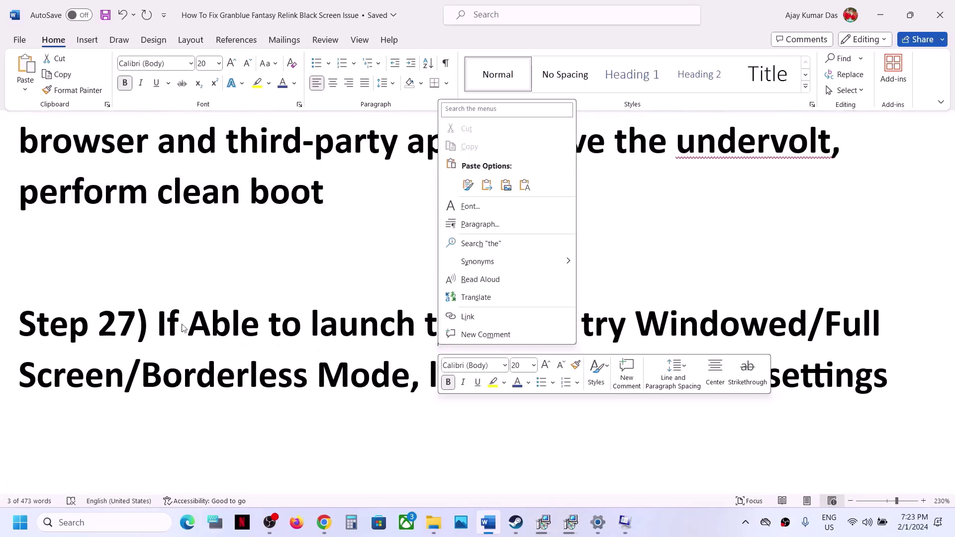
click(182, 329)
drag(168, 325, 580, 328)
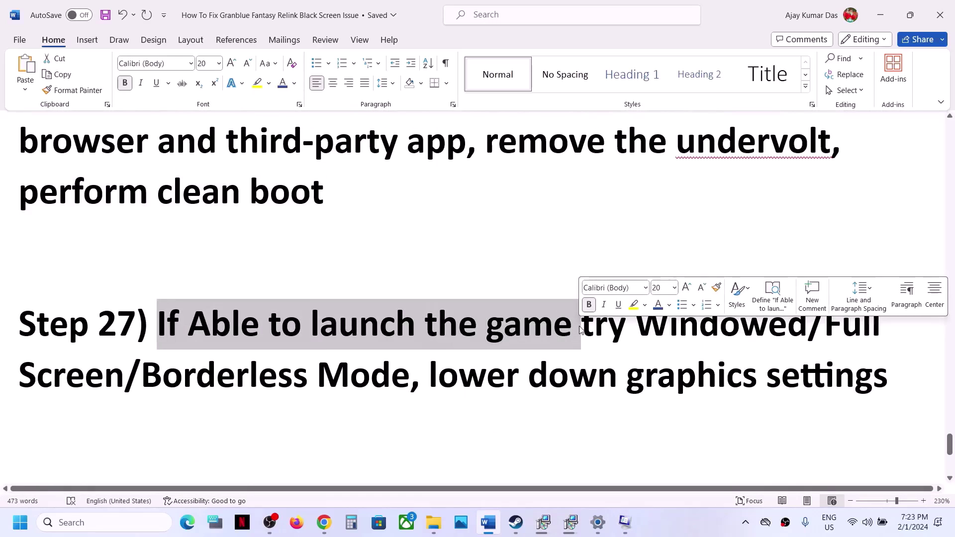
click(645, 330)
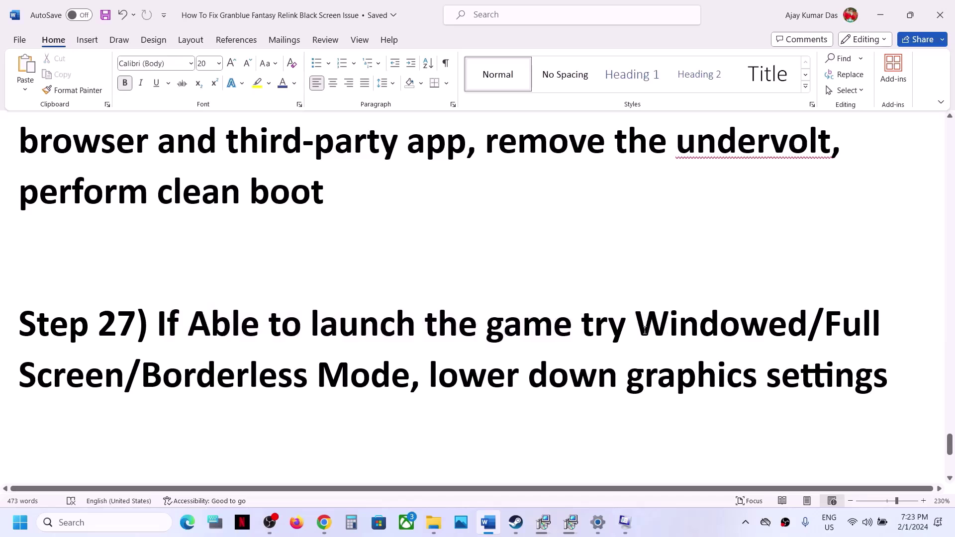
drag(646, 330, 241, 381)
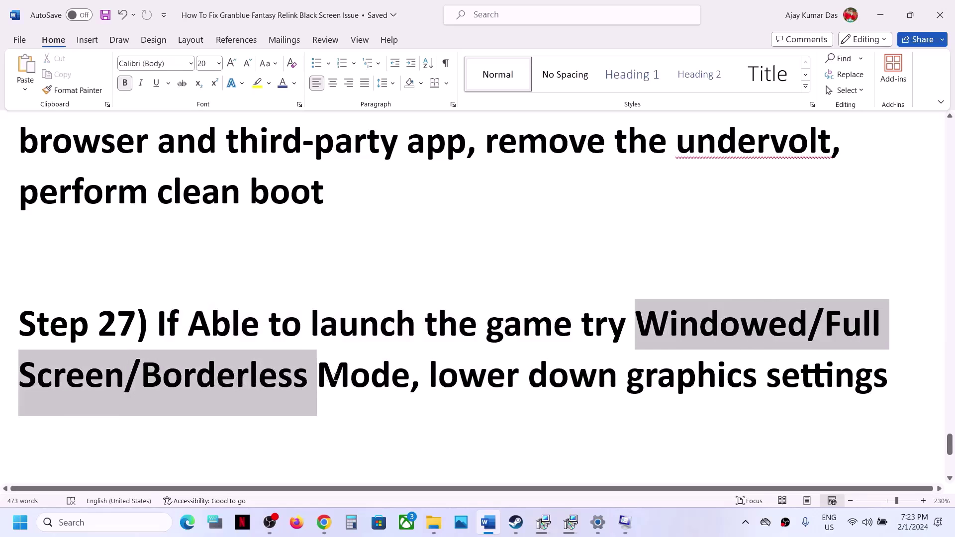
drag(335, 377, 362, 375)
drag(430, 375, 808, 377)
click(570, 384)
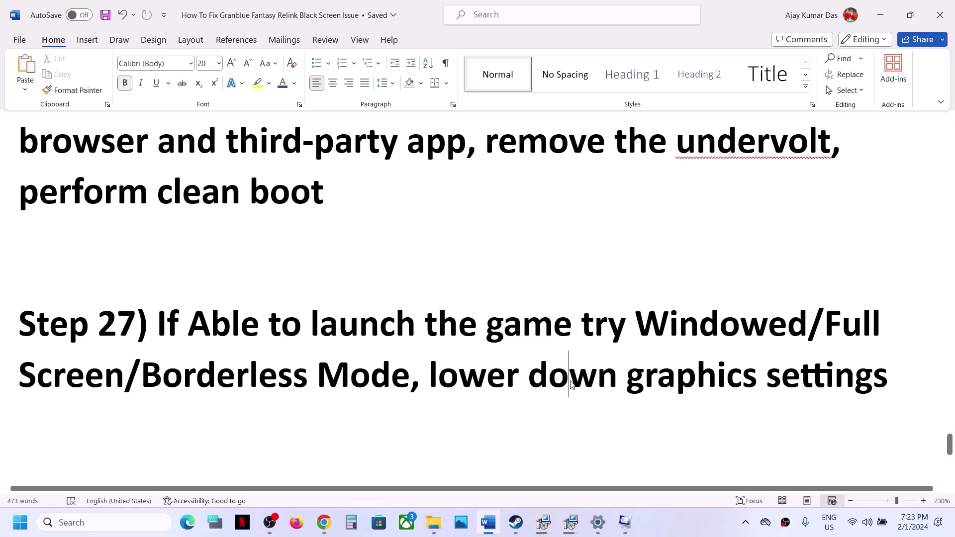
Step: Highlight step 28 about updating the system BIOS and check the laptop's battery level in the quick settings
scroll(348, 343, down, 3)
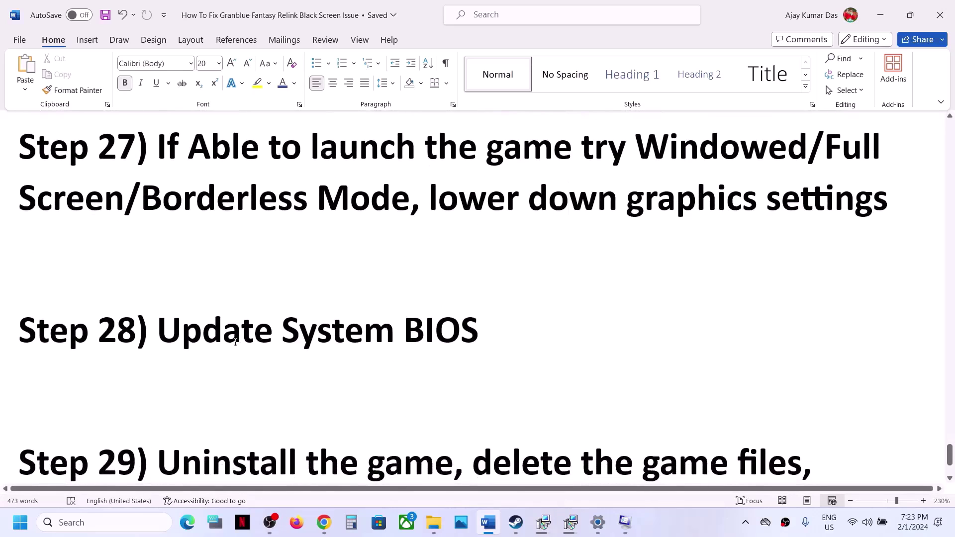
drag(181, 339, 492, 376)
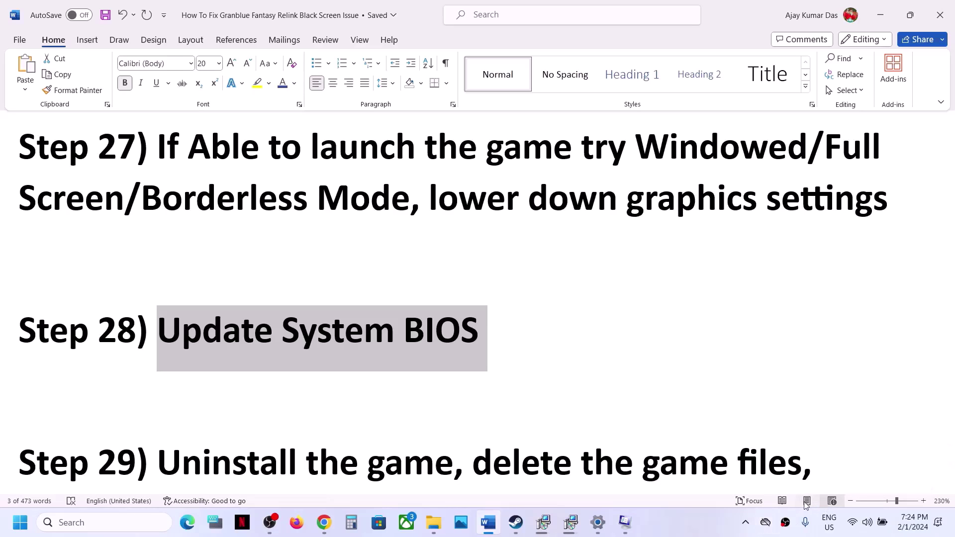
click(880, 523)
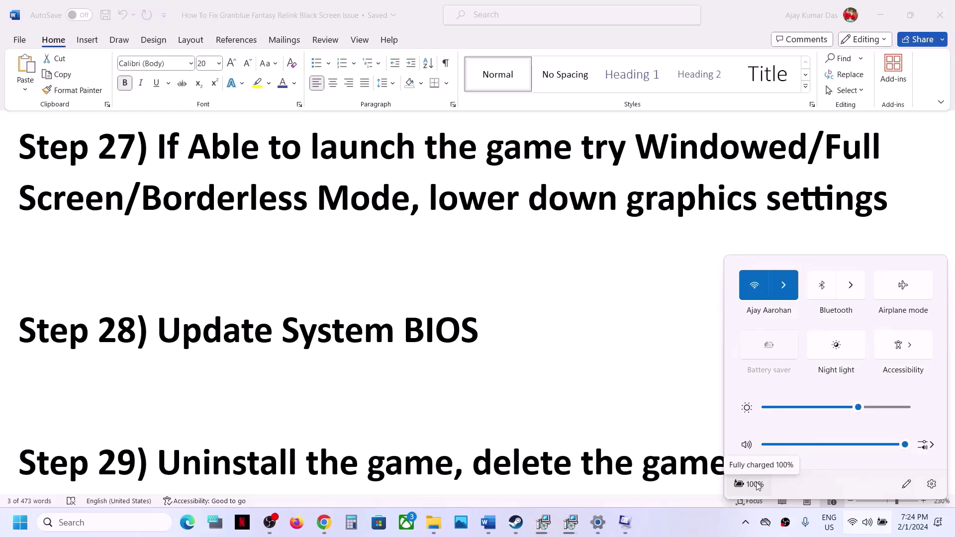
click(473, 358)
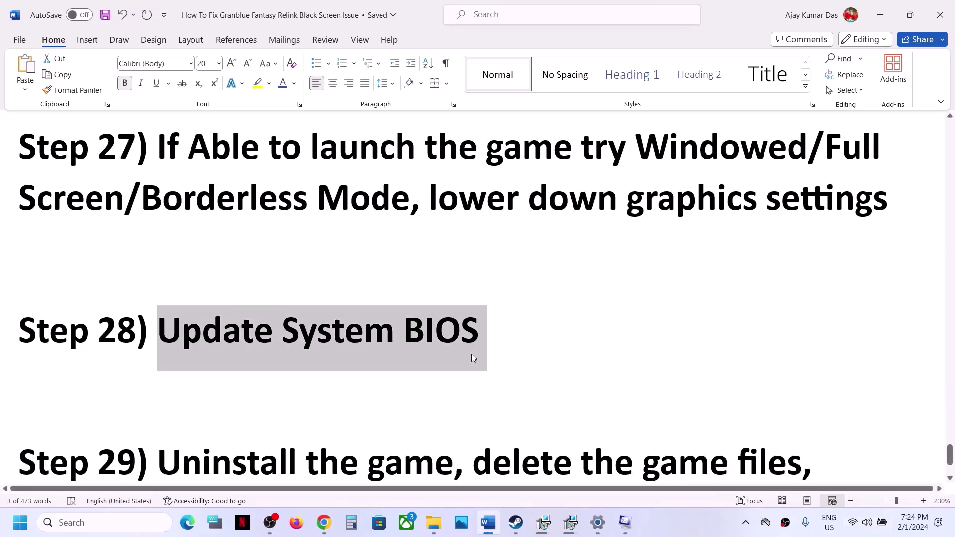
Step: Highlight step 29 about uninstalling the game, and view the Manage options, including Uninstall, for Granblue Fantasy: Relink in the Steam library
scroll(471, 353, down, 2)
drag(158, 332, 614, 384)
key(alt+Tab)
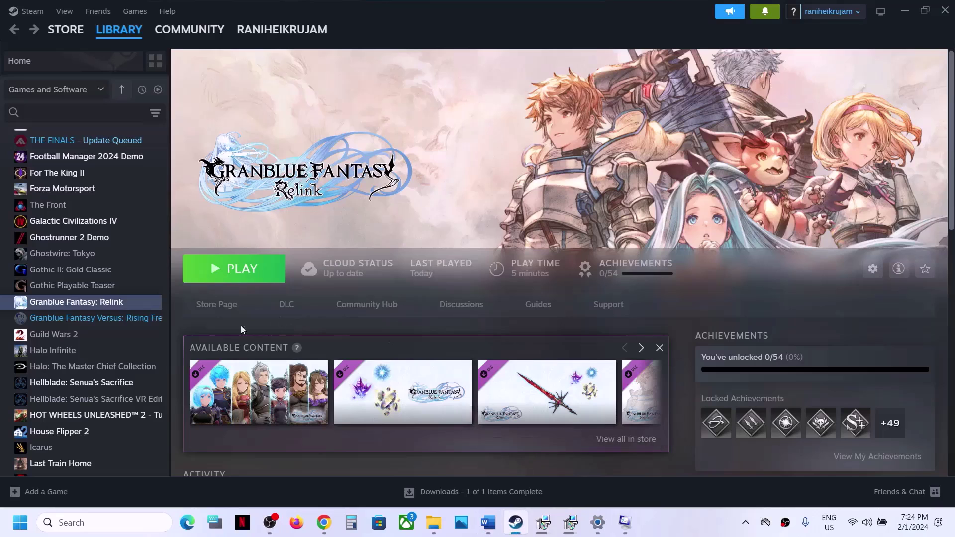
right_click(128, 304)
mouse_move(156, 376)
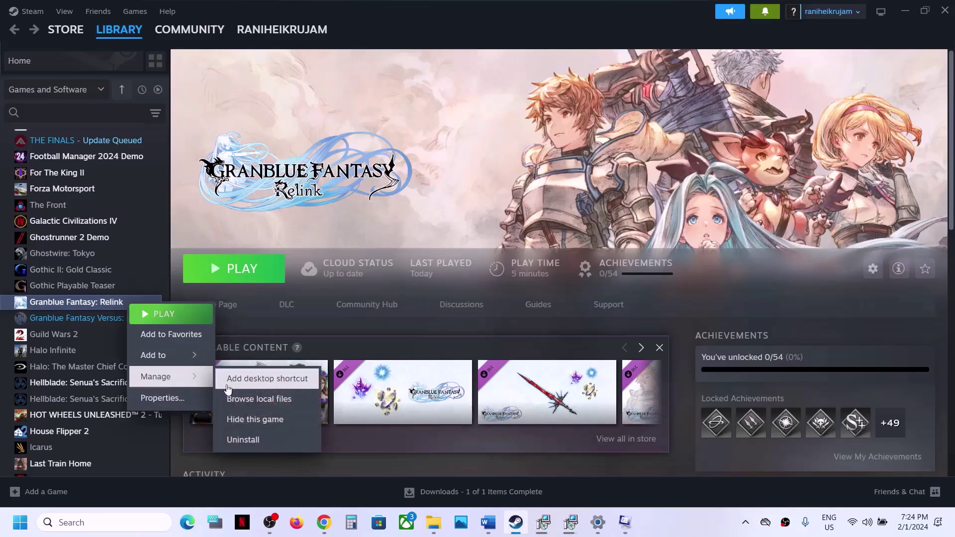
click(470, 258)
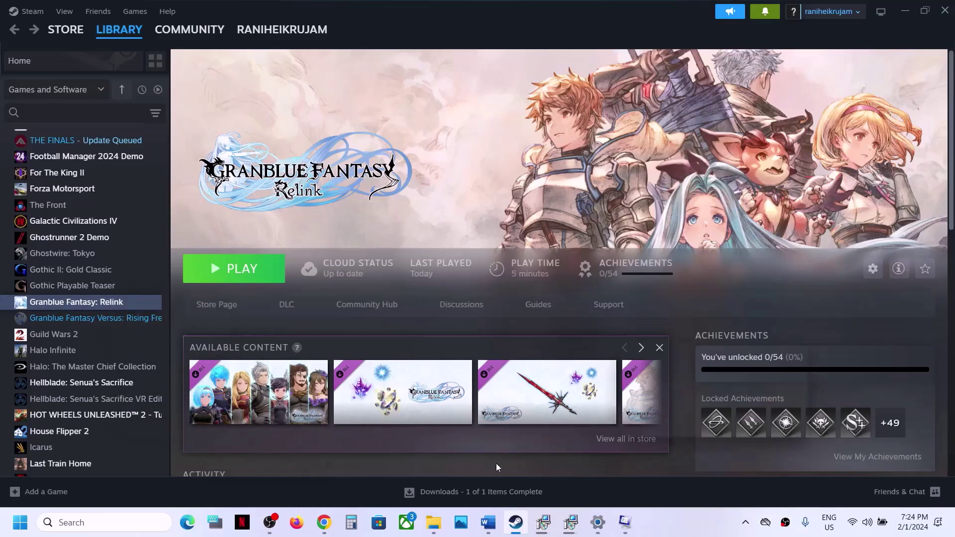
Step: Return to the Word document and highlight step 29's advice on deleting the game files, restarting the PC and reinstalling the game
key(alt+Tab)
click(473, 338)
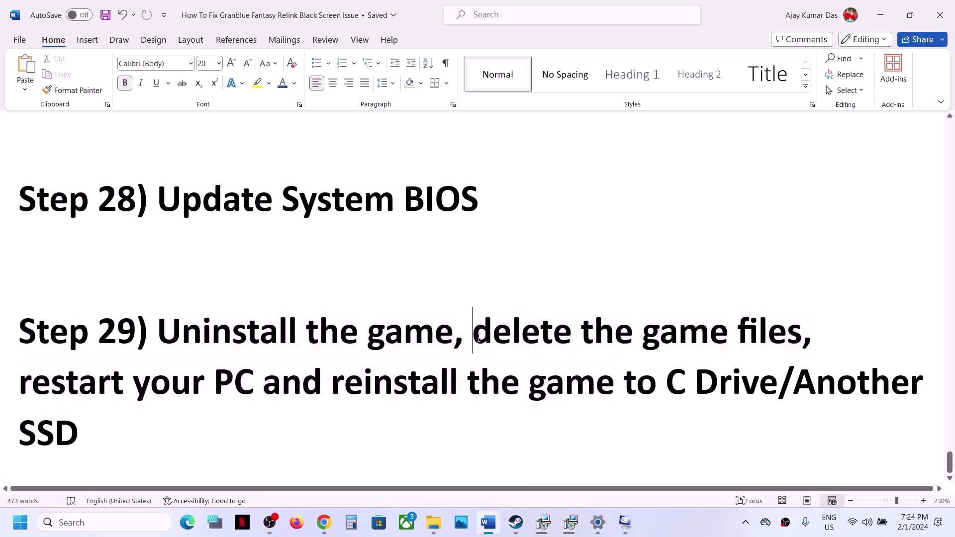
drag(473, 338, 229, 383)
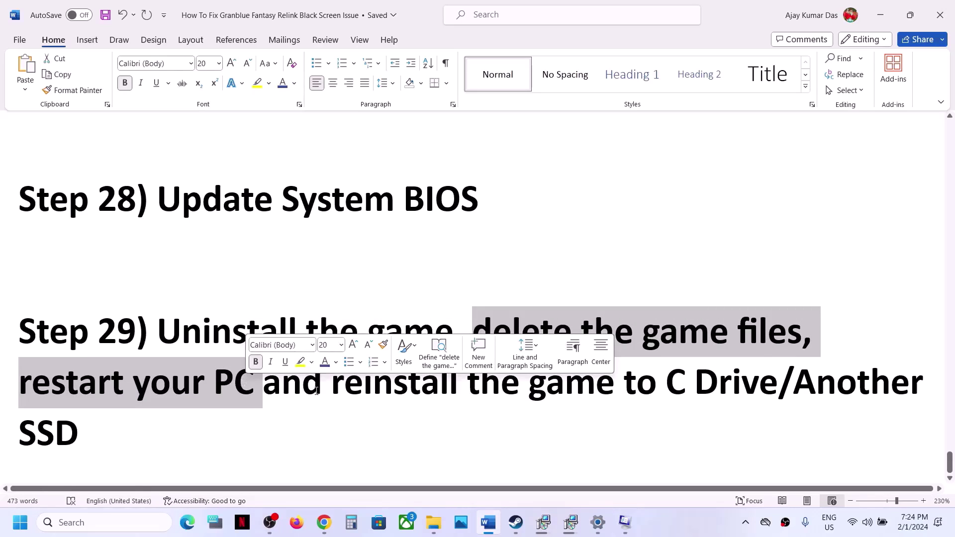
drag(266, 386, 791, 382)
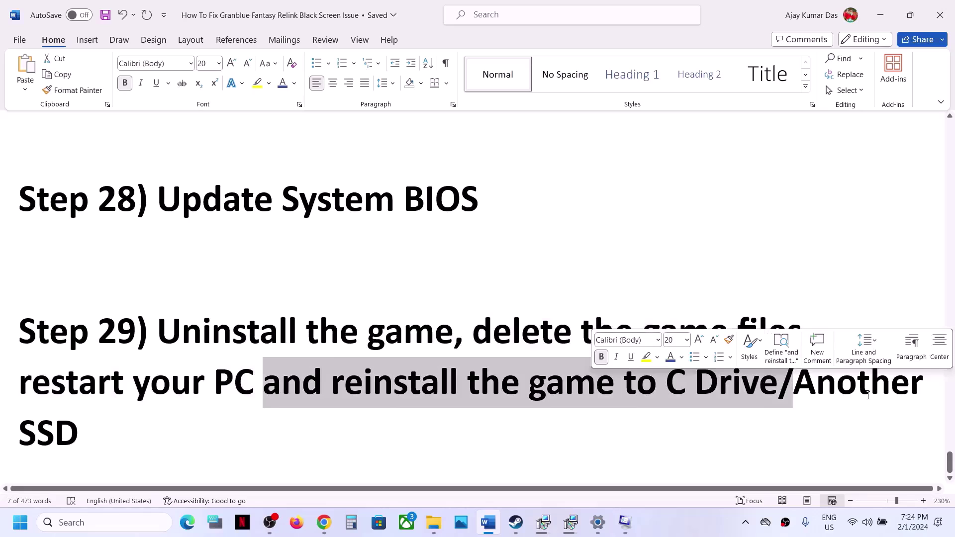
click(657, 393)
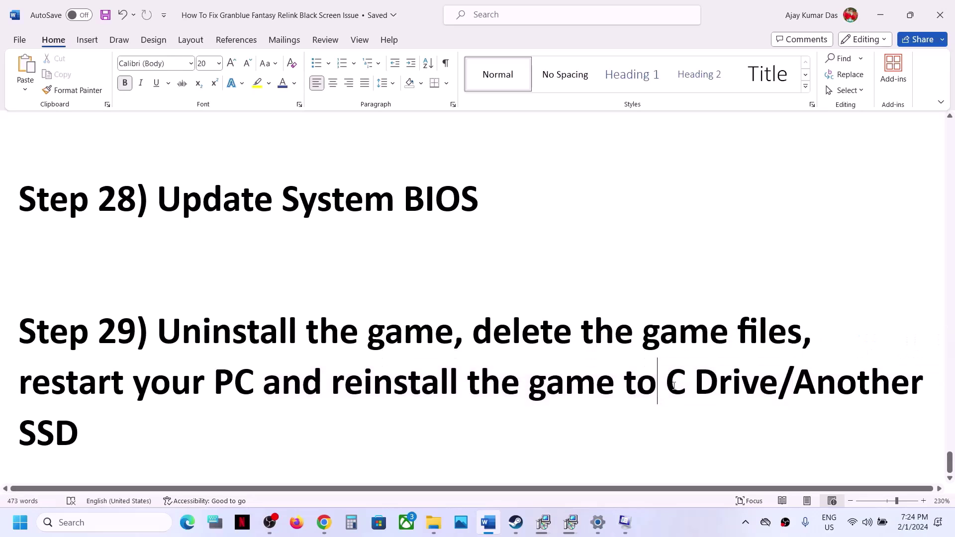
Step: Highlight the C Drive and Another SSD install locations in step 29, and minimize the document to return to Steam
drag(662, 386, 724, 382)
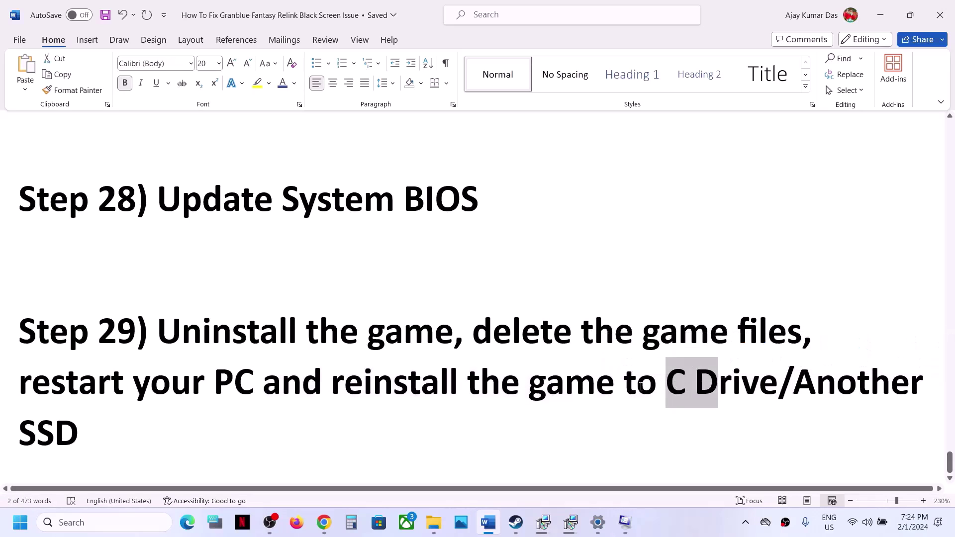
click(635, 392)
drag(529, 386, 704, 385)
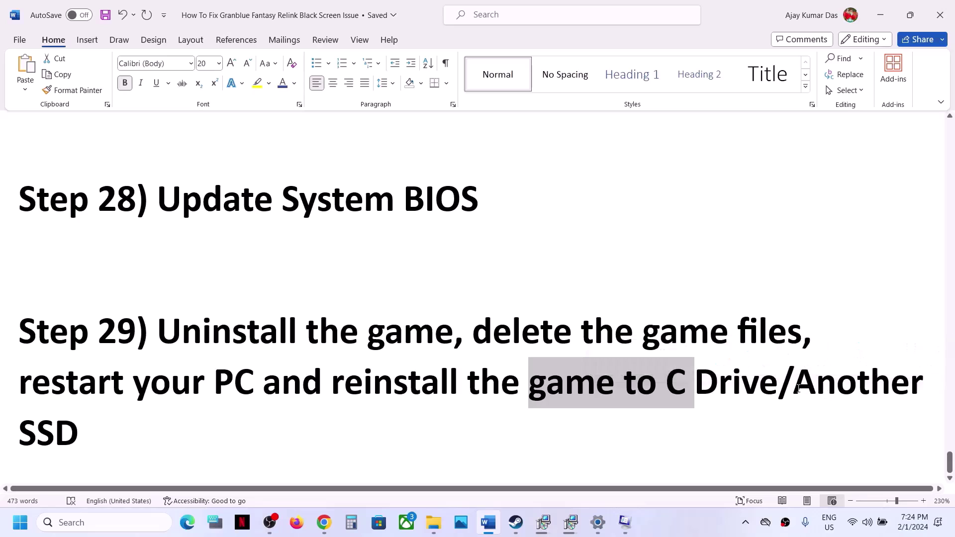
drag(794, 383, 777, 418)
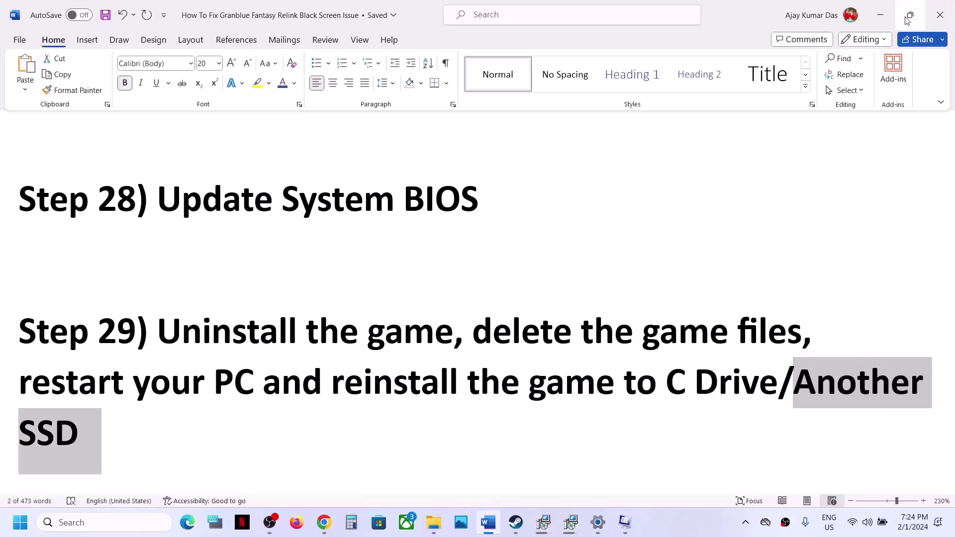
click(880, 15)
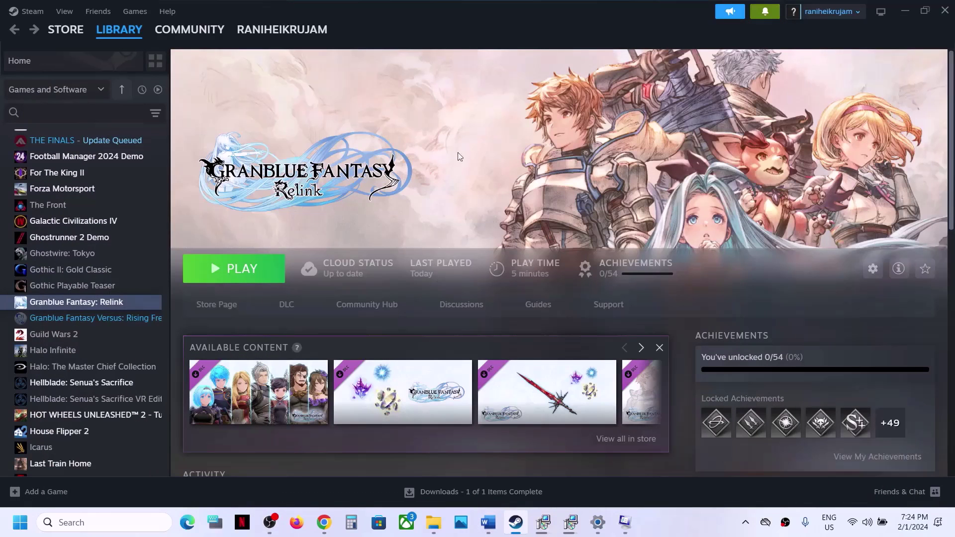
click(673, 525)
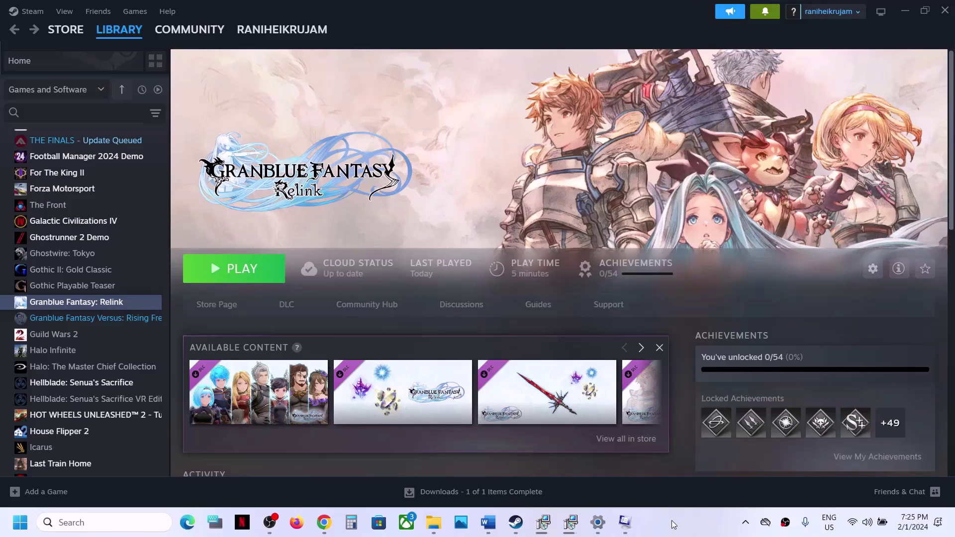